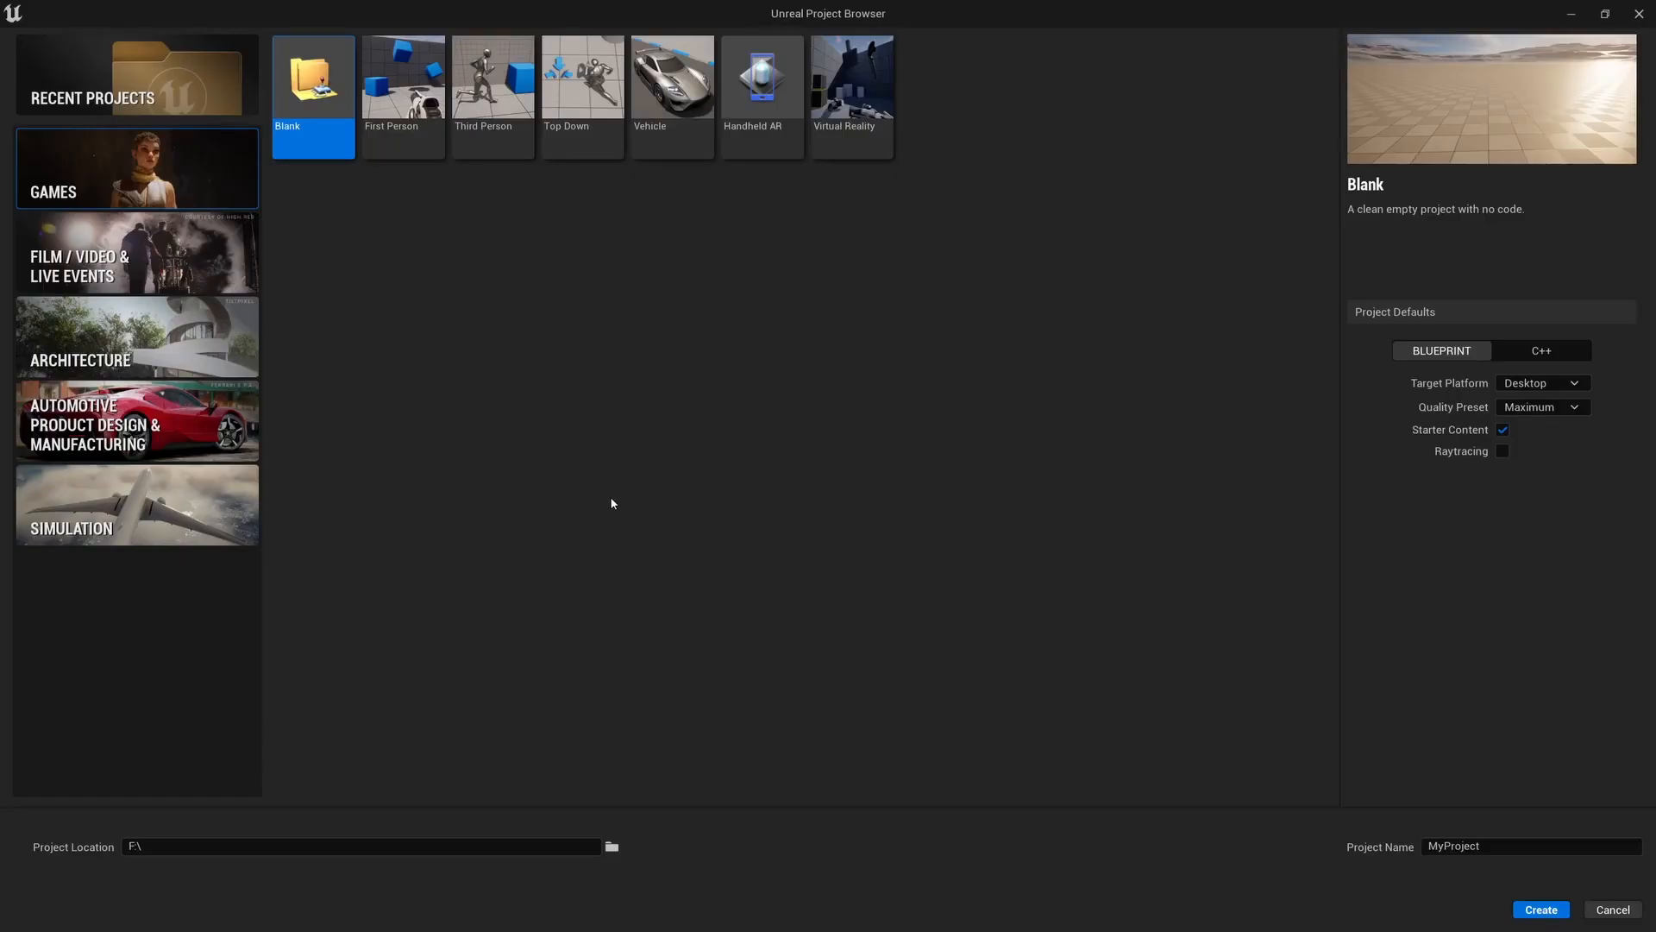
Create a new game project from the Third Person template with the name Metahuman.
{"action": "left_click", "coordinate": [494, 116]}
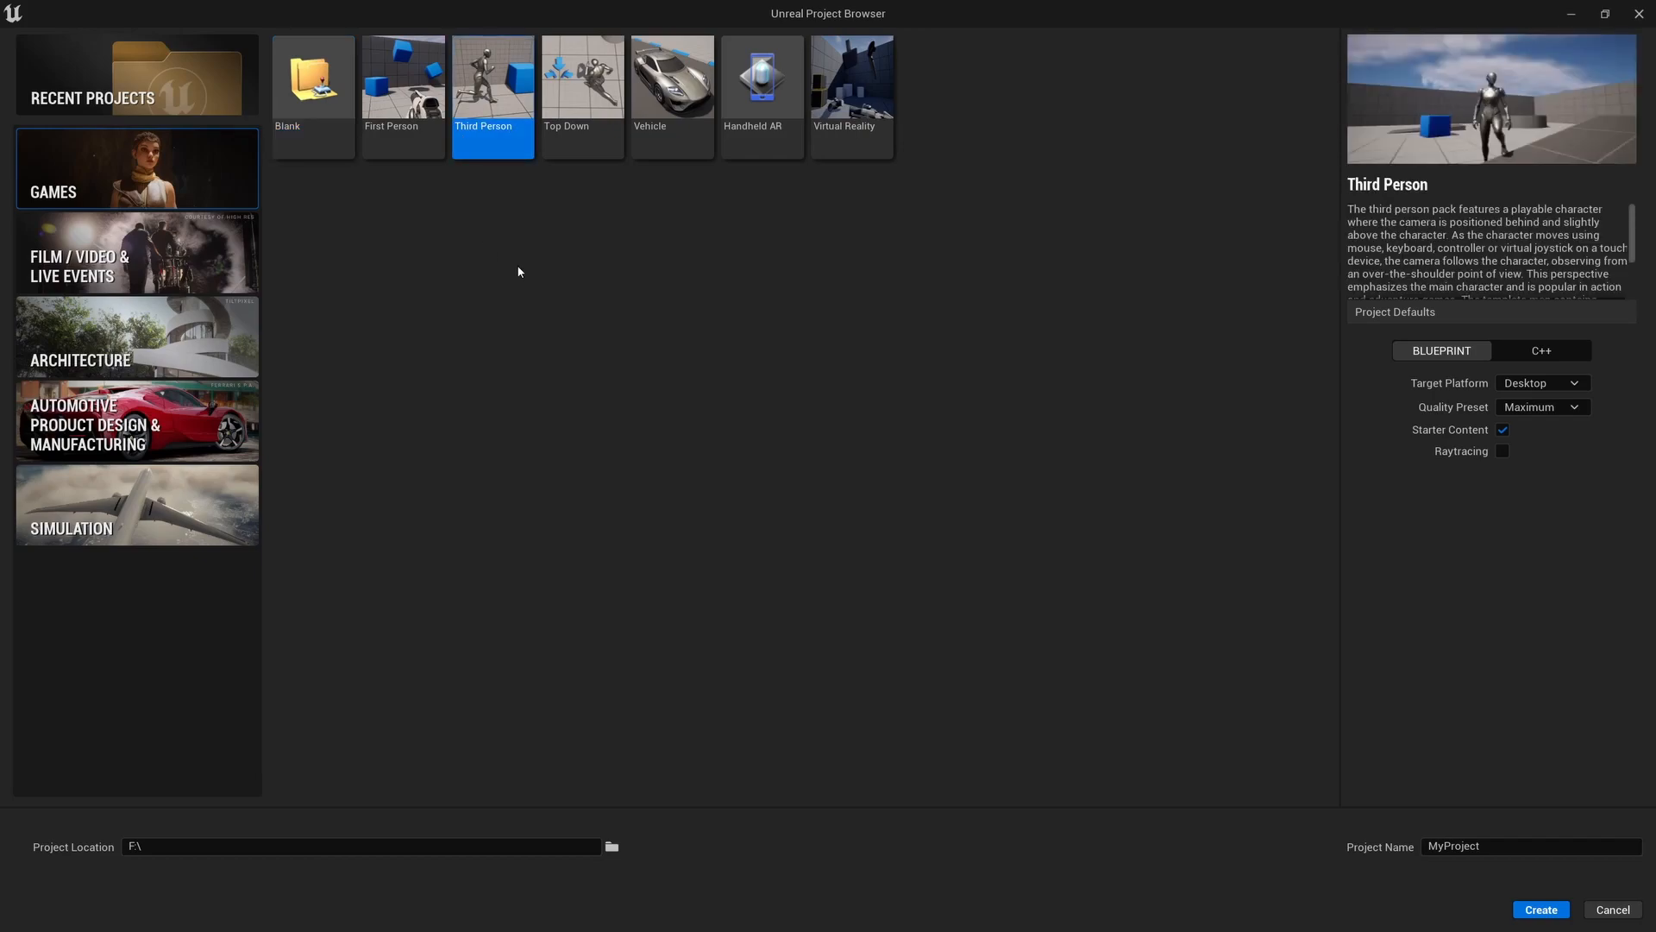
{"action": "double_click", "coordinate": [1452, 844]}
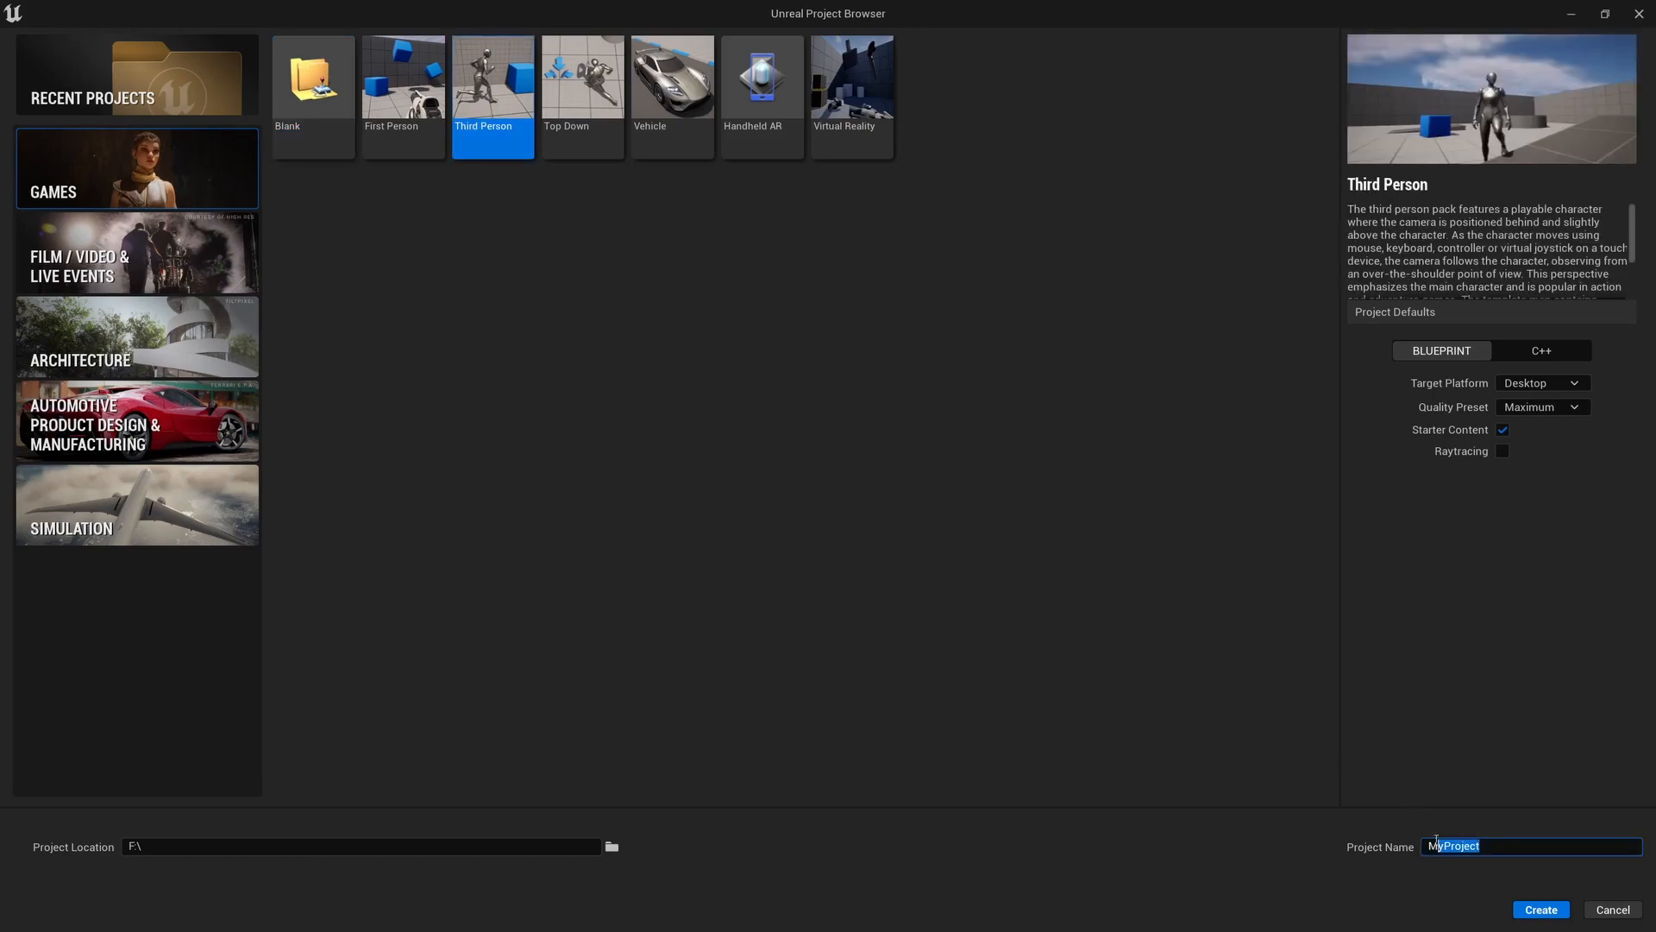
{"action": "type", "text": "Metahuman"}
{"action": "key", "text": "Return"}
{"action": "left_click", "coordinate": [1541, 910]}
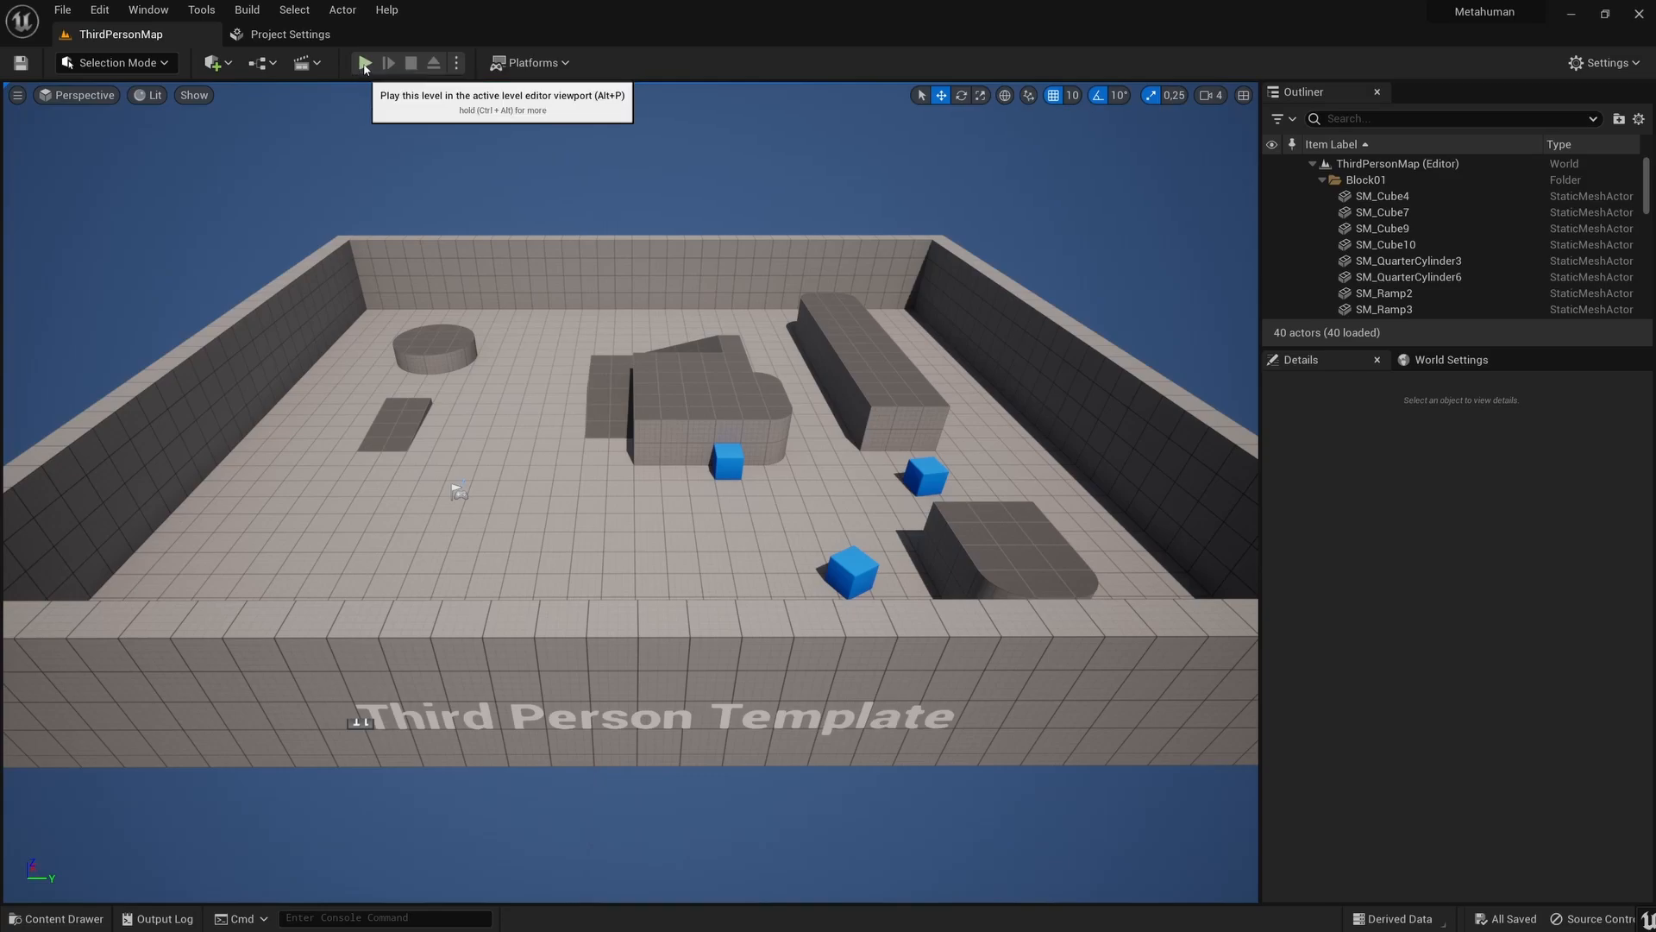
Play-test the level by moving the default character around, and end the play session.
{"action": "left_click", "coordinate": [365, 64]}
{"action": "key", "text": "w"}
{"action": "key", "text": "a"}
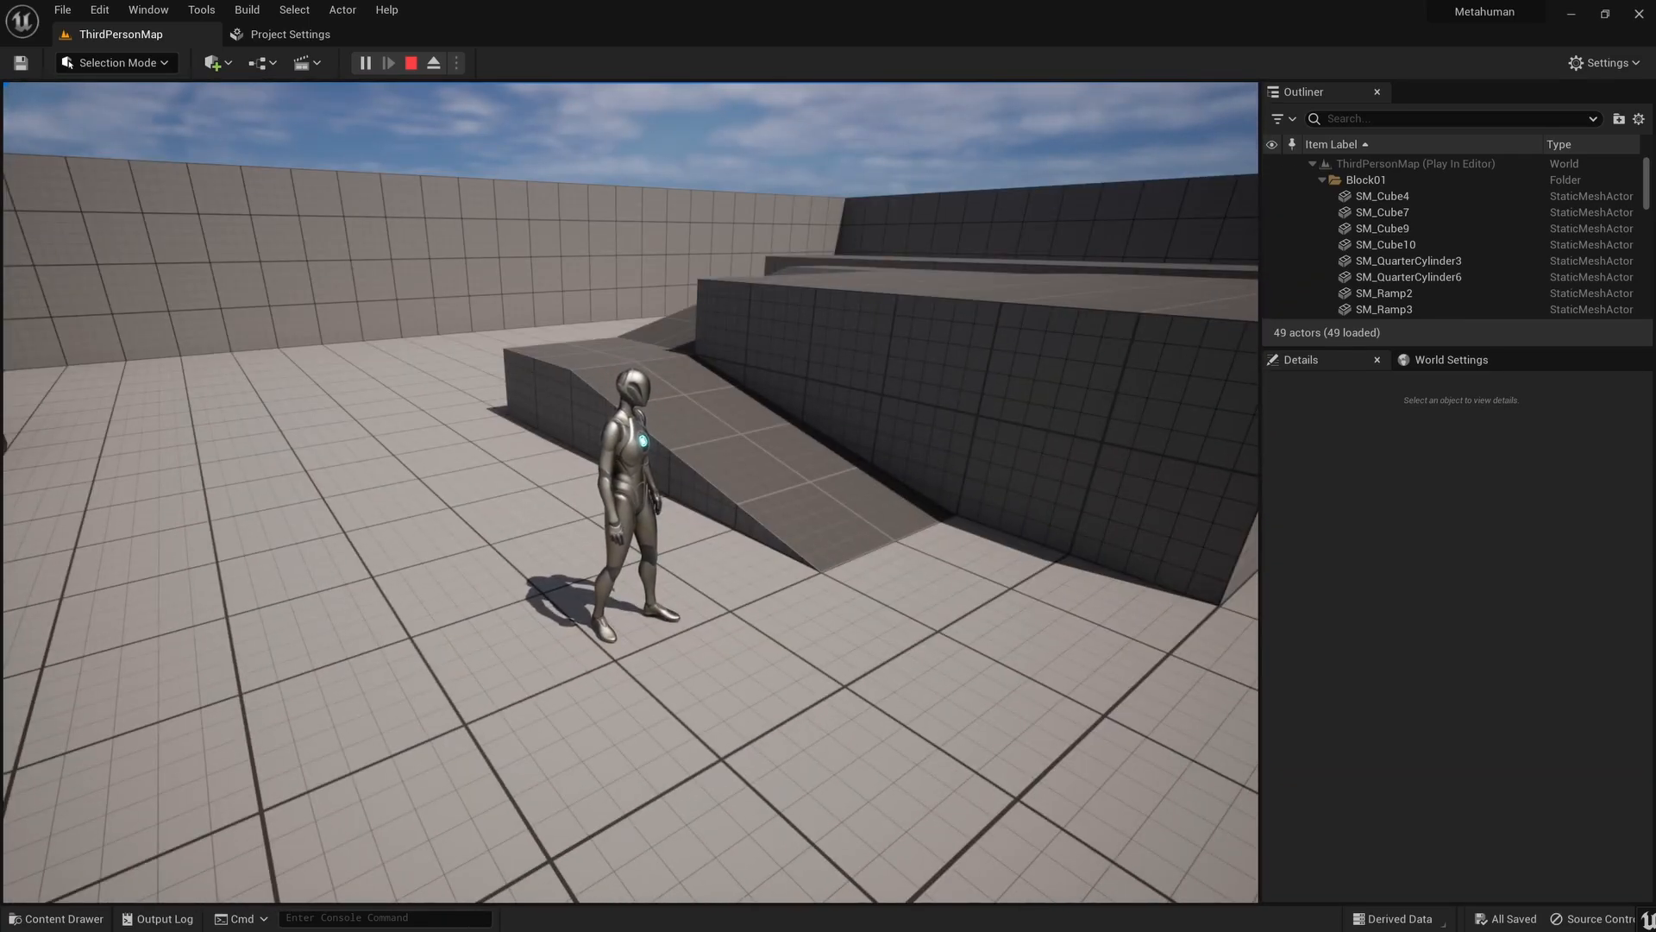
{"action": "key", "text": "Escape"}
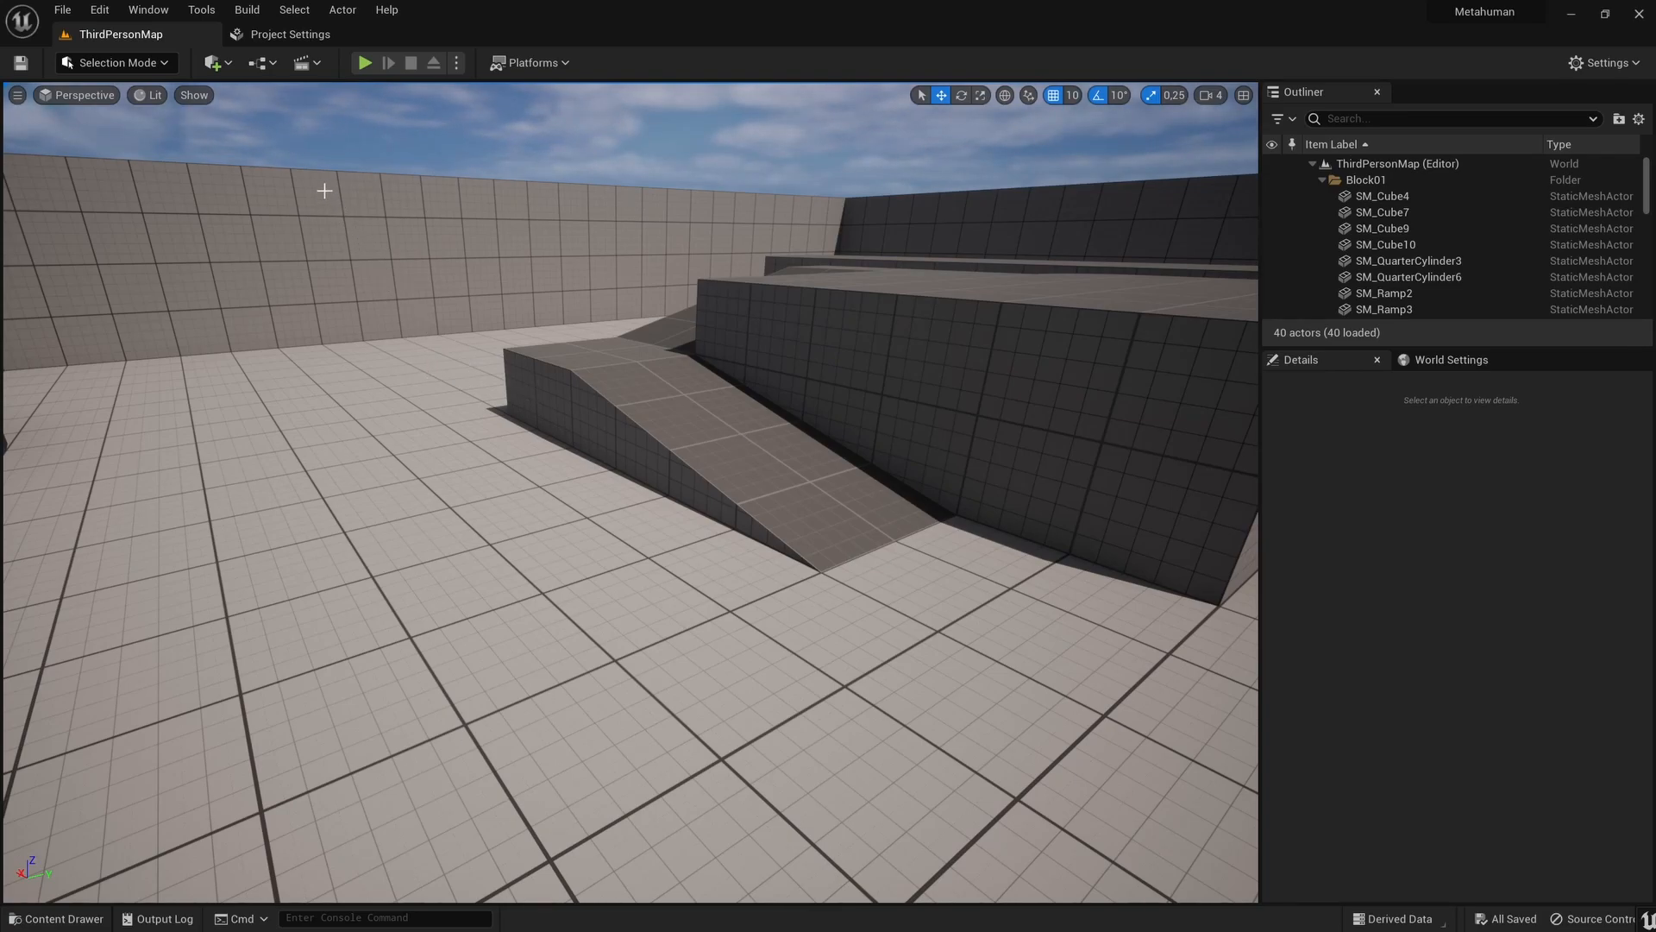
Open Quixel Bridge and display its MetaHuman presets.
{"action": "left_click", "coordinate": [223, 67]}
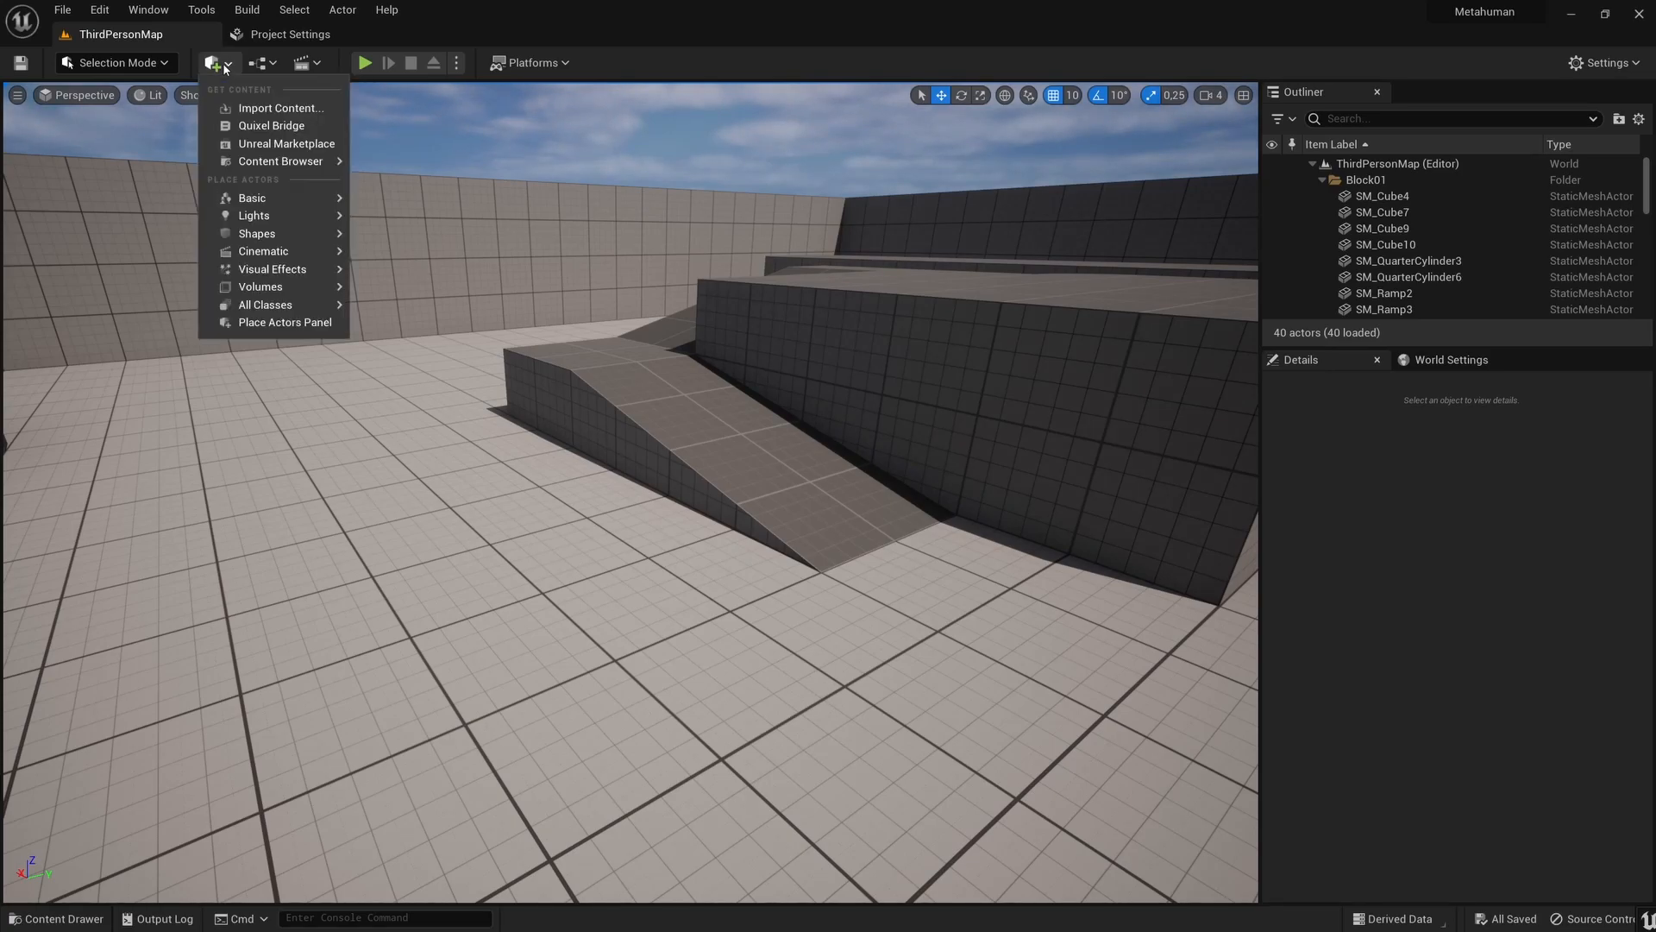
{"action": "left_click", "coordinate": [276, 128]}
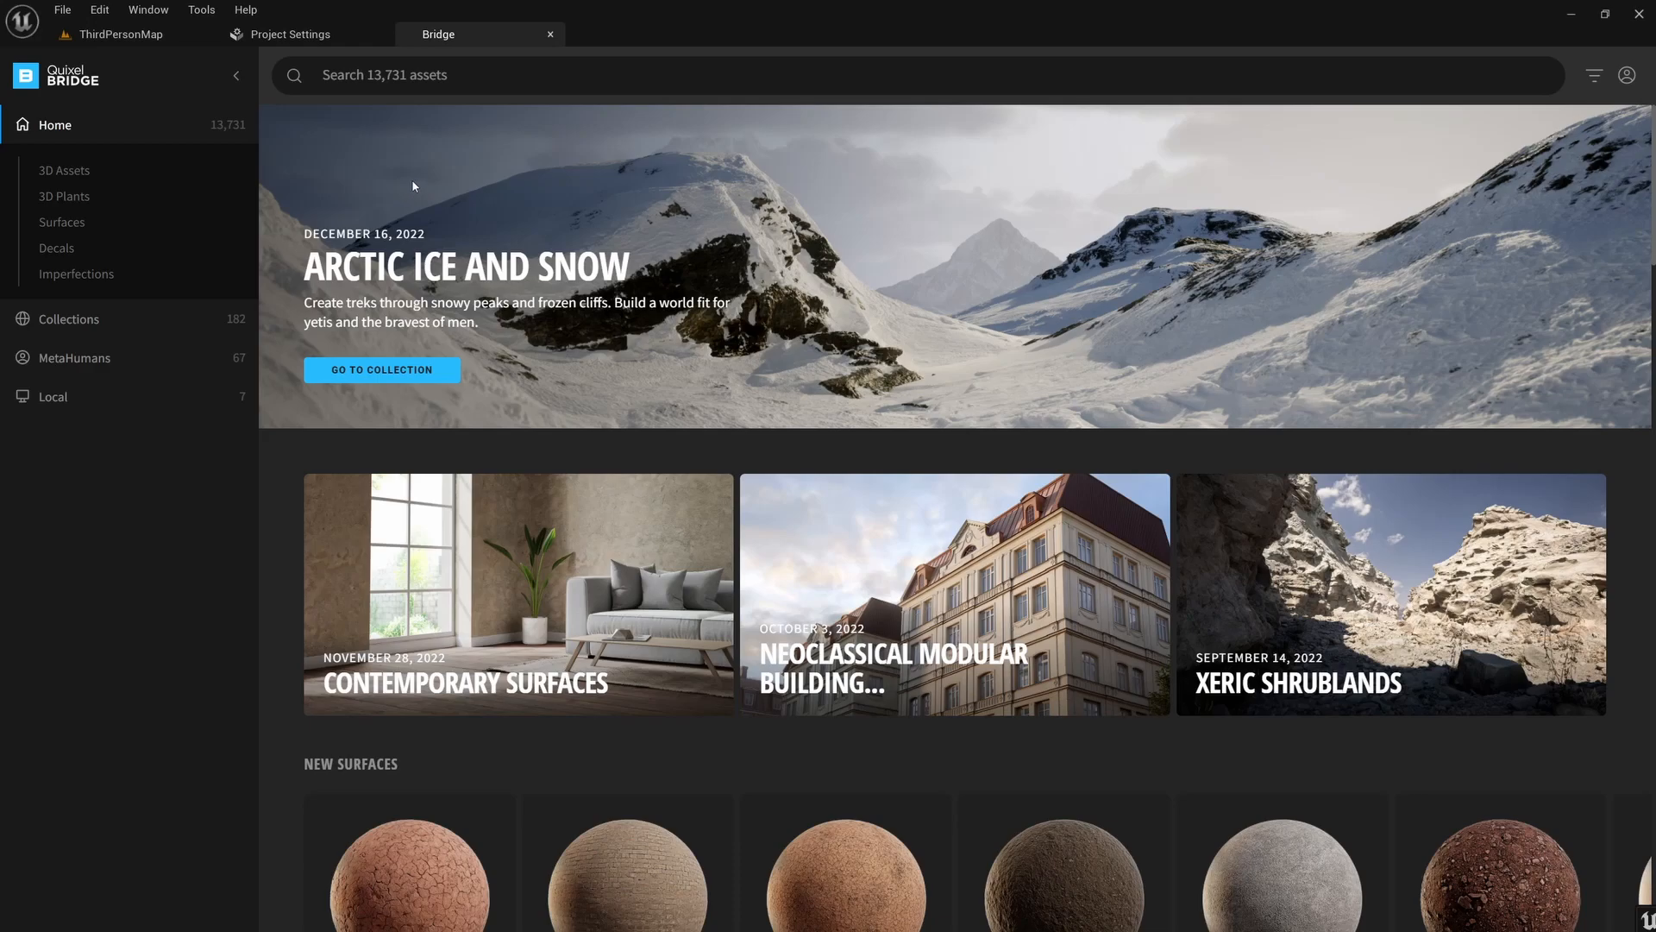
{"action": "scroll", "coordinate": [409, 188], "scroll_direction": "down", "scroll_amount": 3}
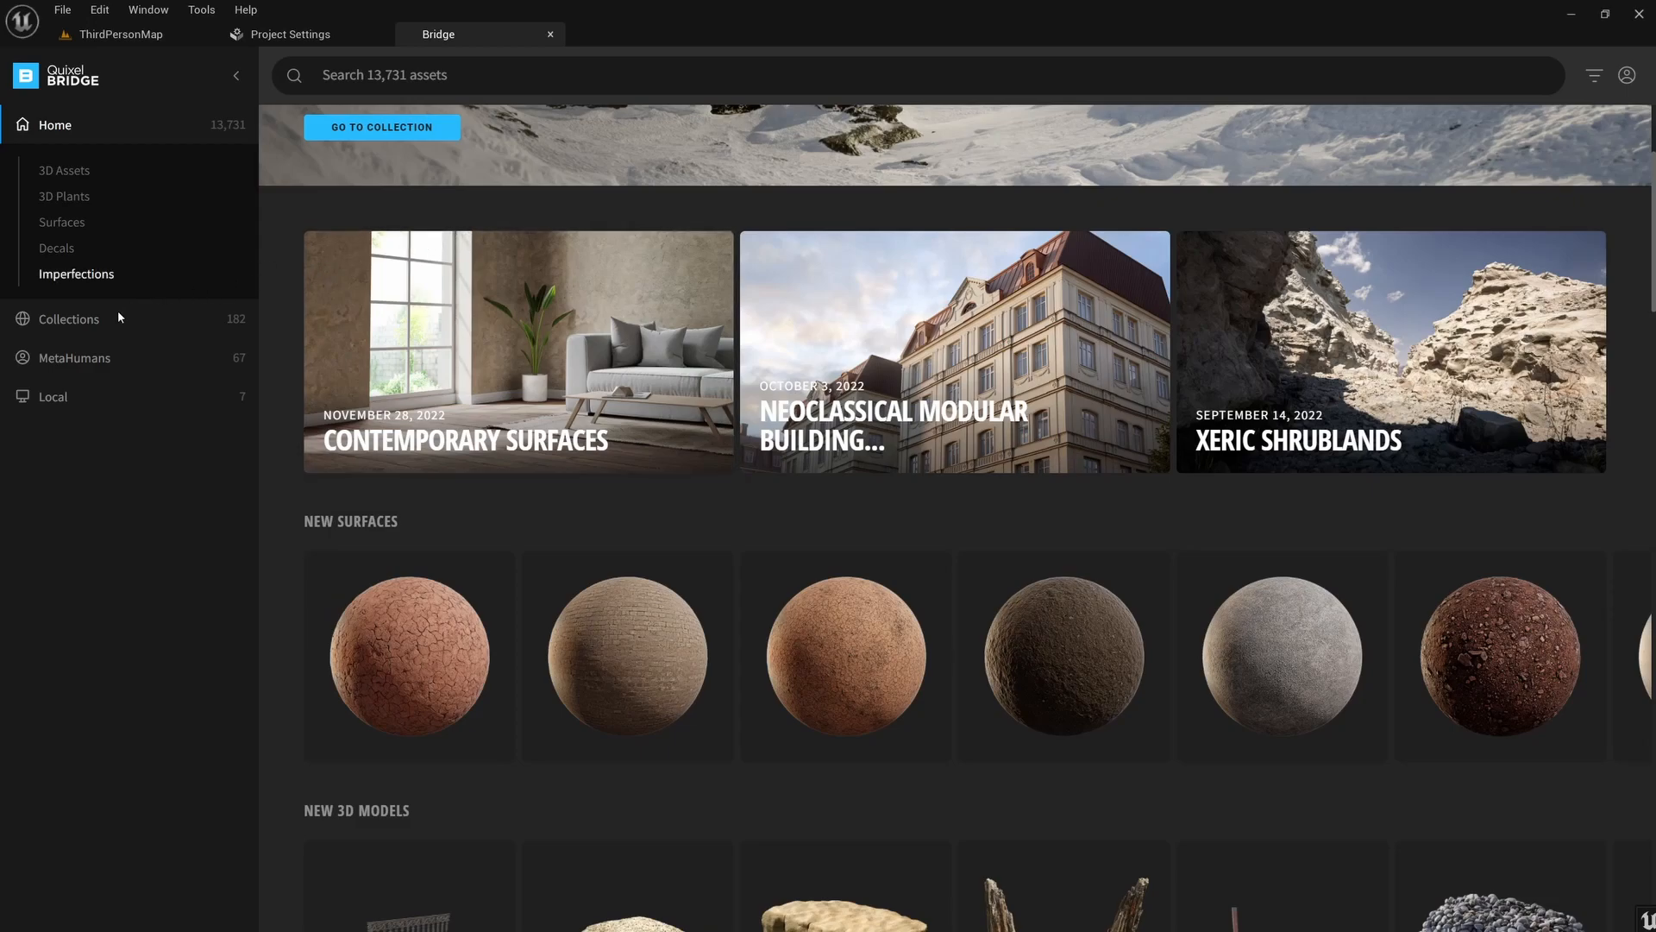
{"action": "left_click", "coordinate": [76, 358]}
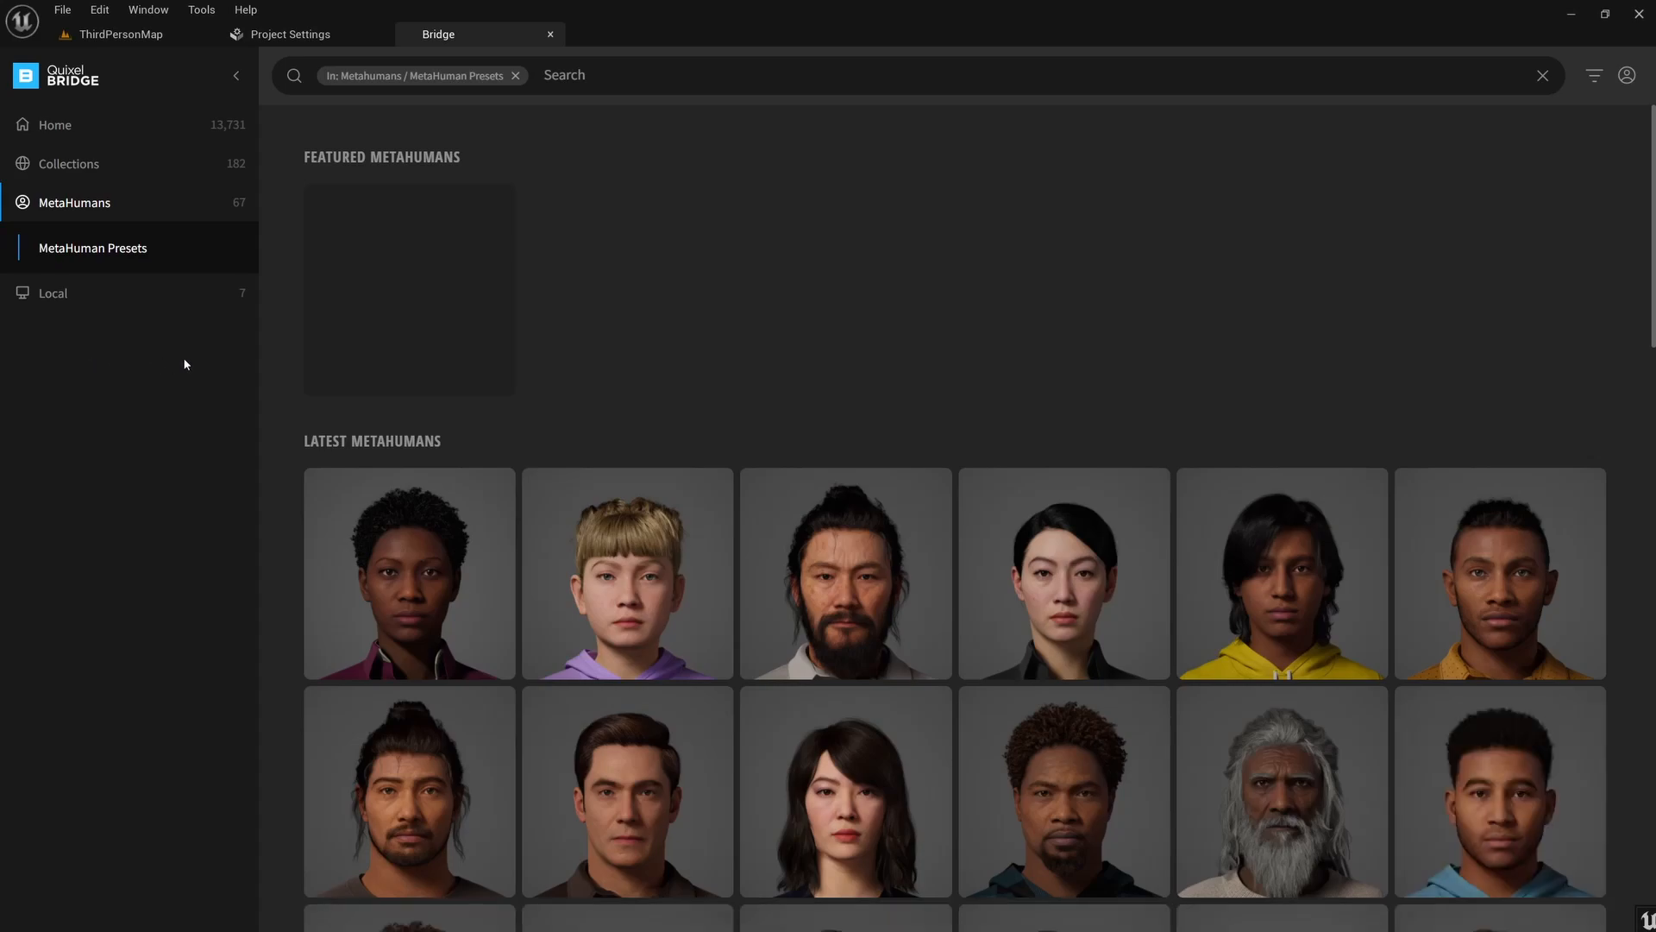
Find the Ettore MetaHuman preset and add it to the project at Highest Quality.
{"action": "scroll", "coordinate": [1252, 298], "scroll_direction": "down", "scroll_amount": 5}
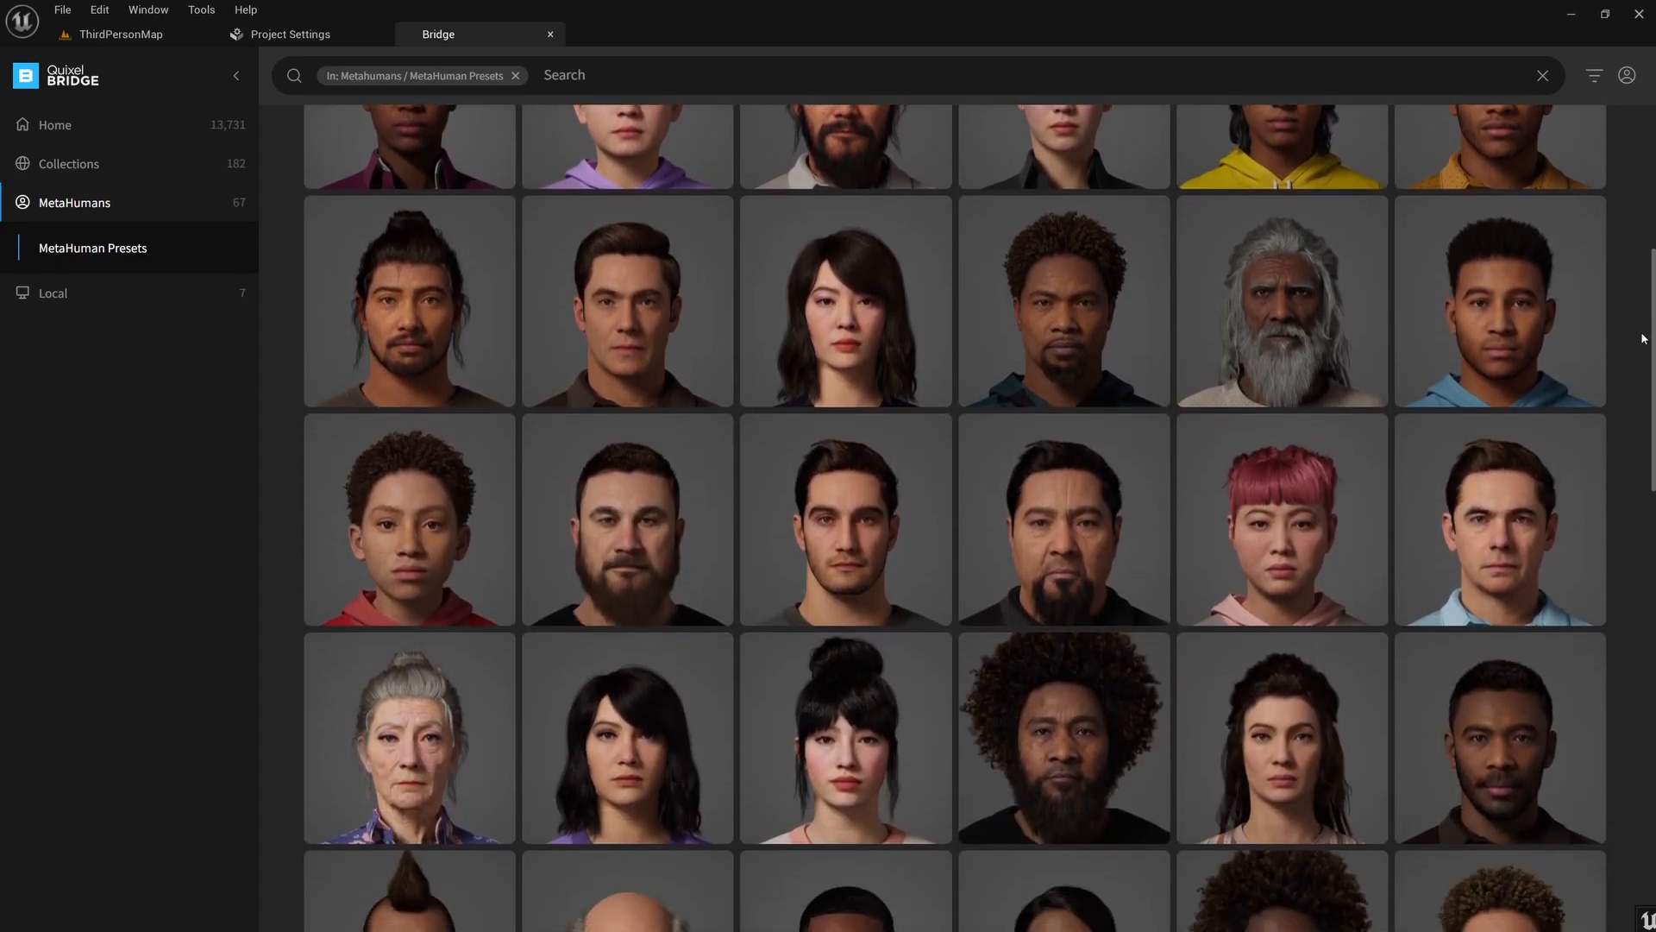
{"action": "left_click_drag", "start_coordinate": [1641, 334], "coordinate": [1636, 390]}
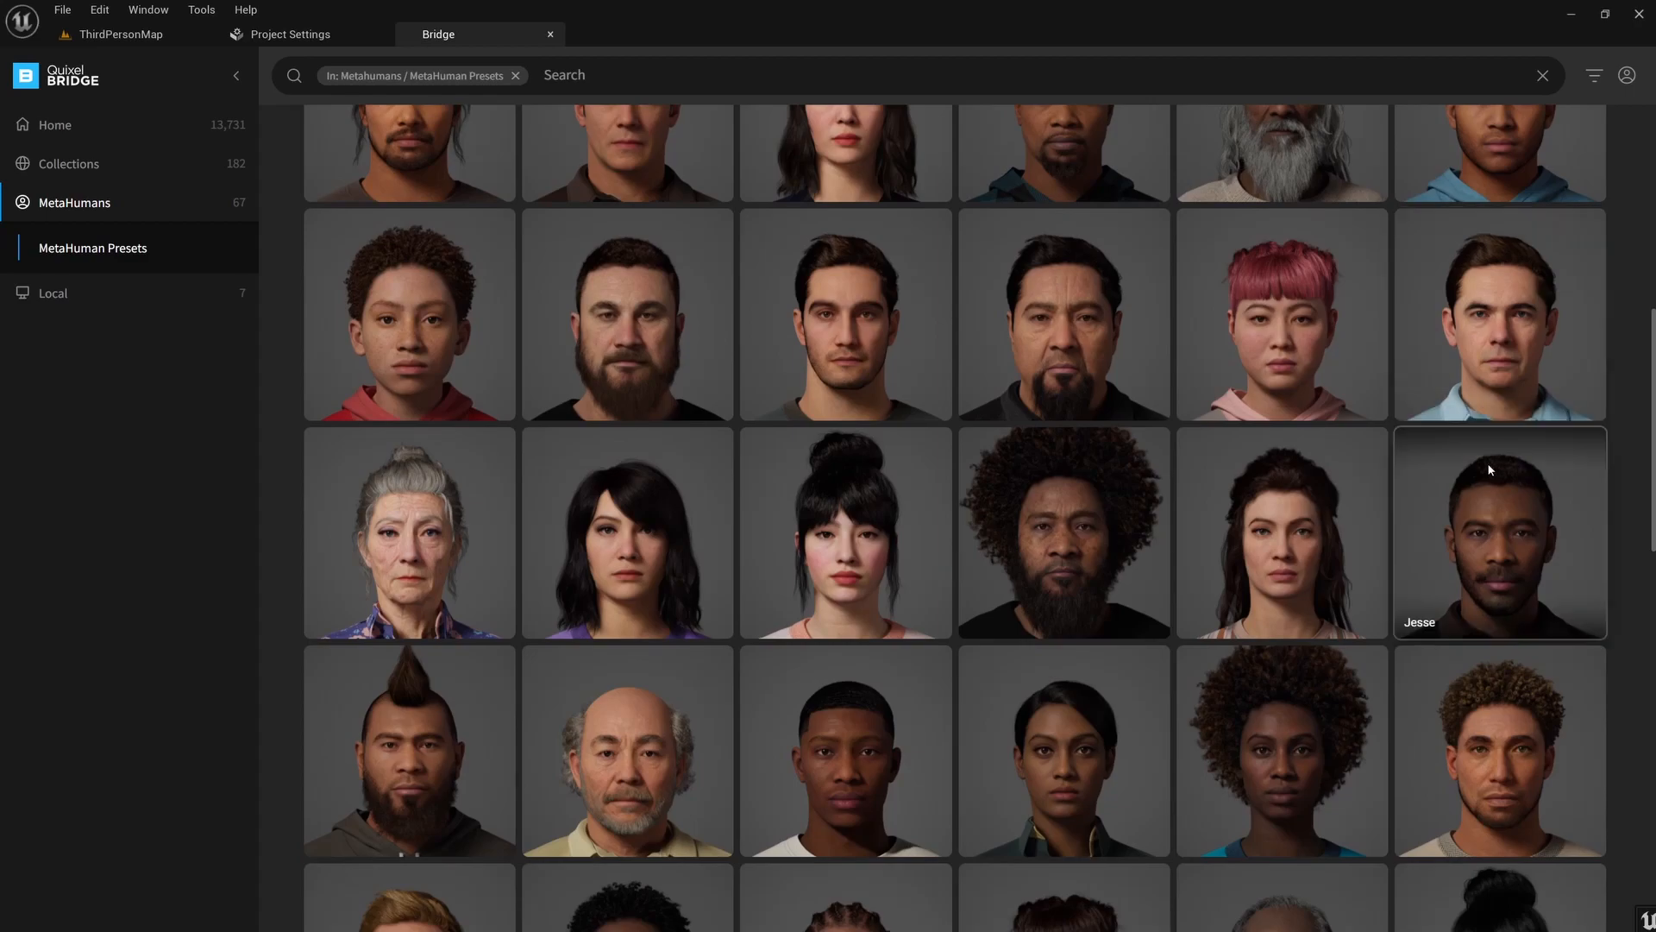
{"action": "scroll", "coordinate": [1498, 459], "scroll_direction": "up", "scroll_amount": 2}
{"action": "scroll", "coordinate": [1385, 500], "scroll_direction": "up", "scroll_amount": 1}
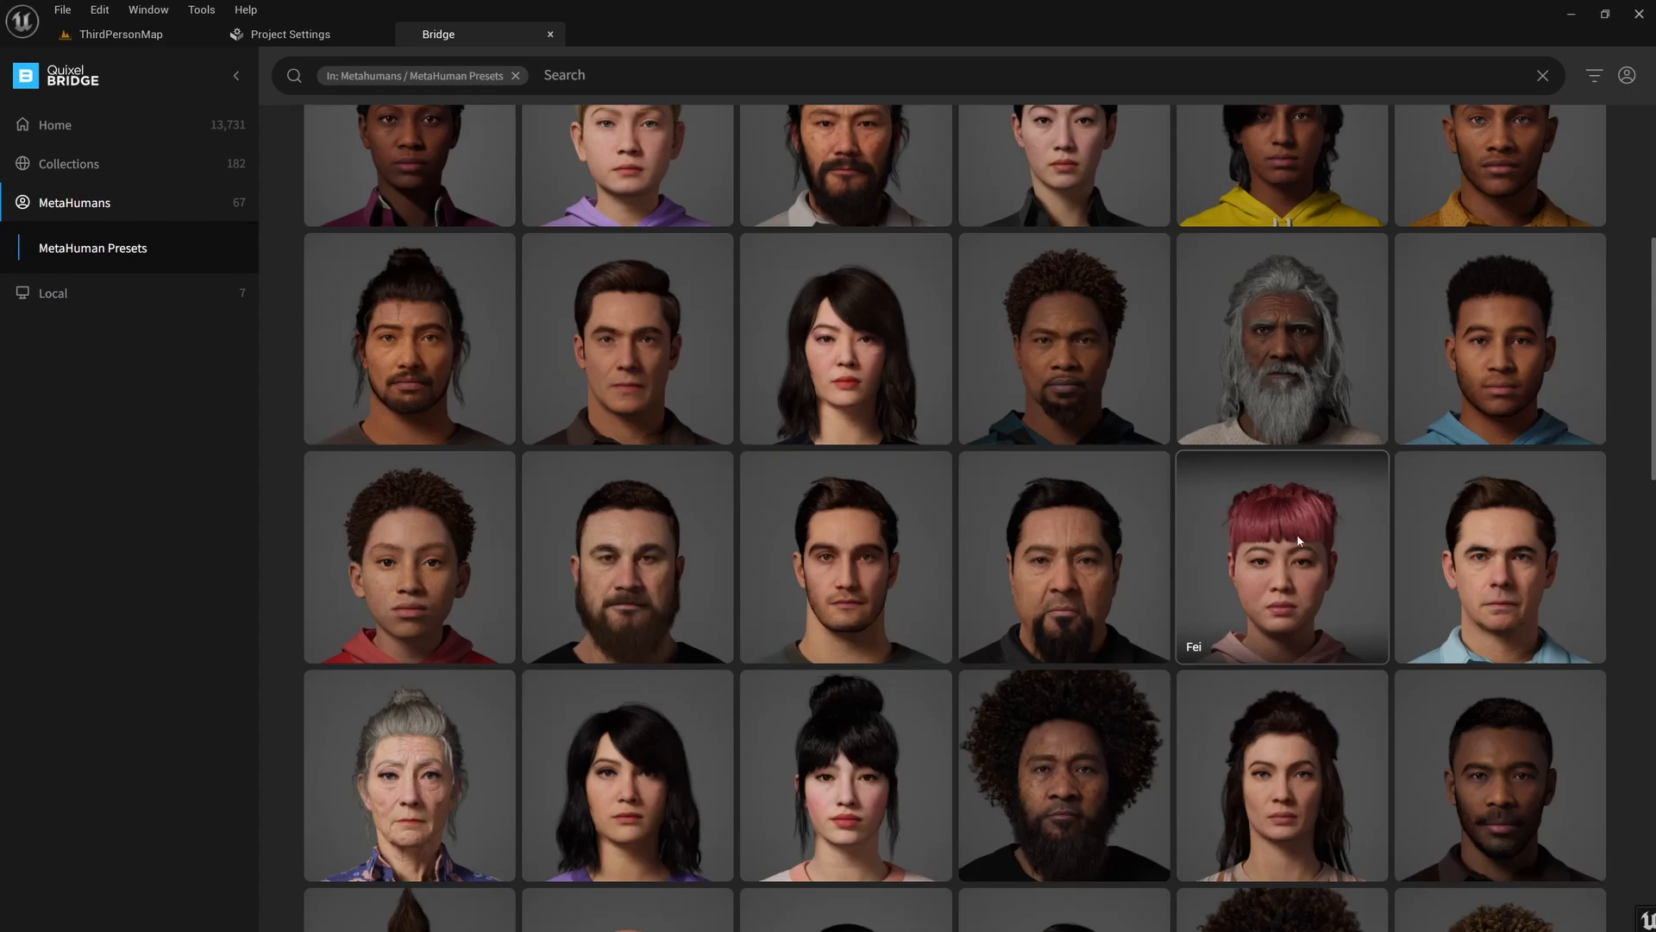
{"action": "left_click", "coordinate": [798, 542]}
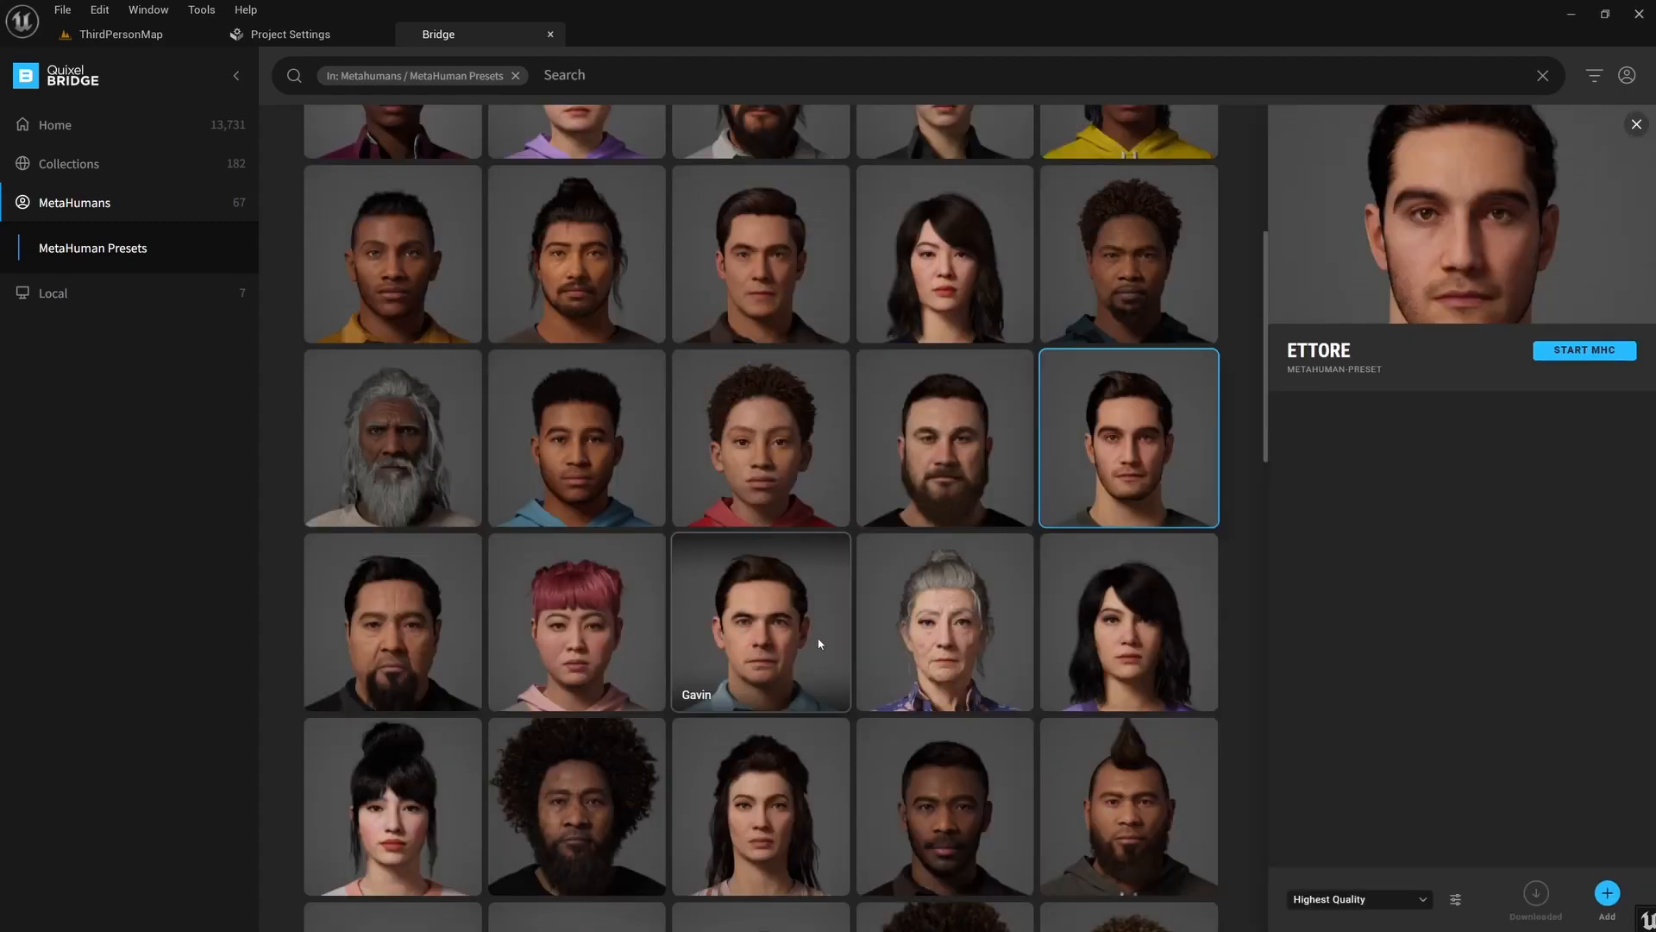
{"action": "left_click", "coordinate": [1387, 901]}
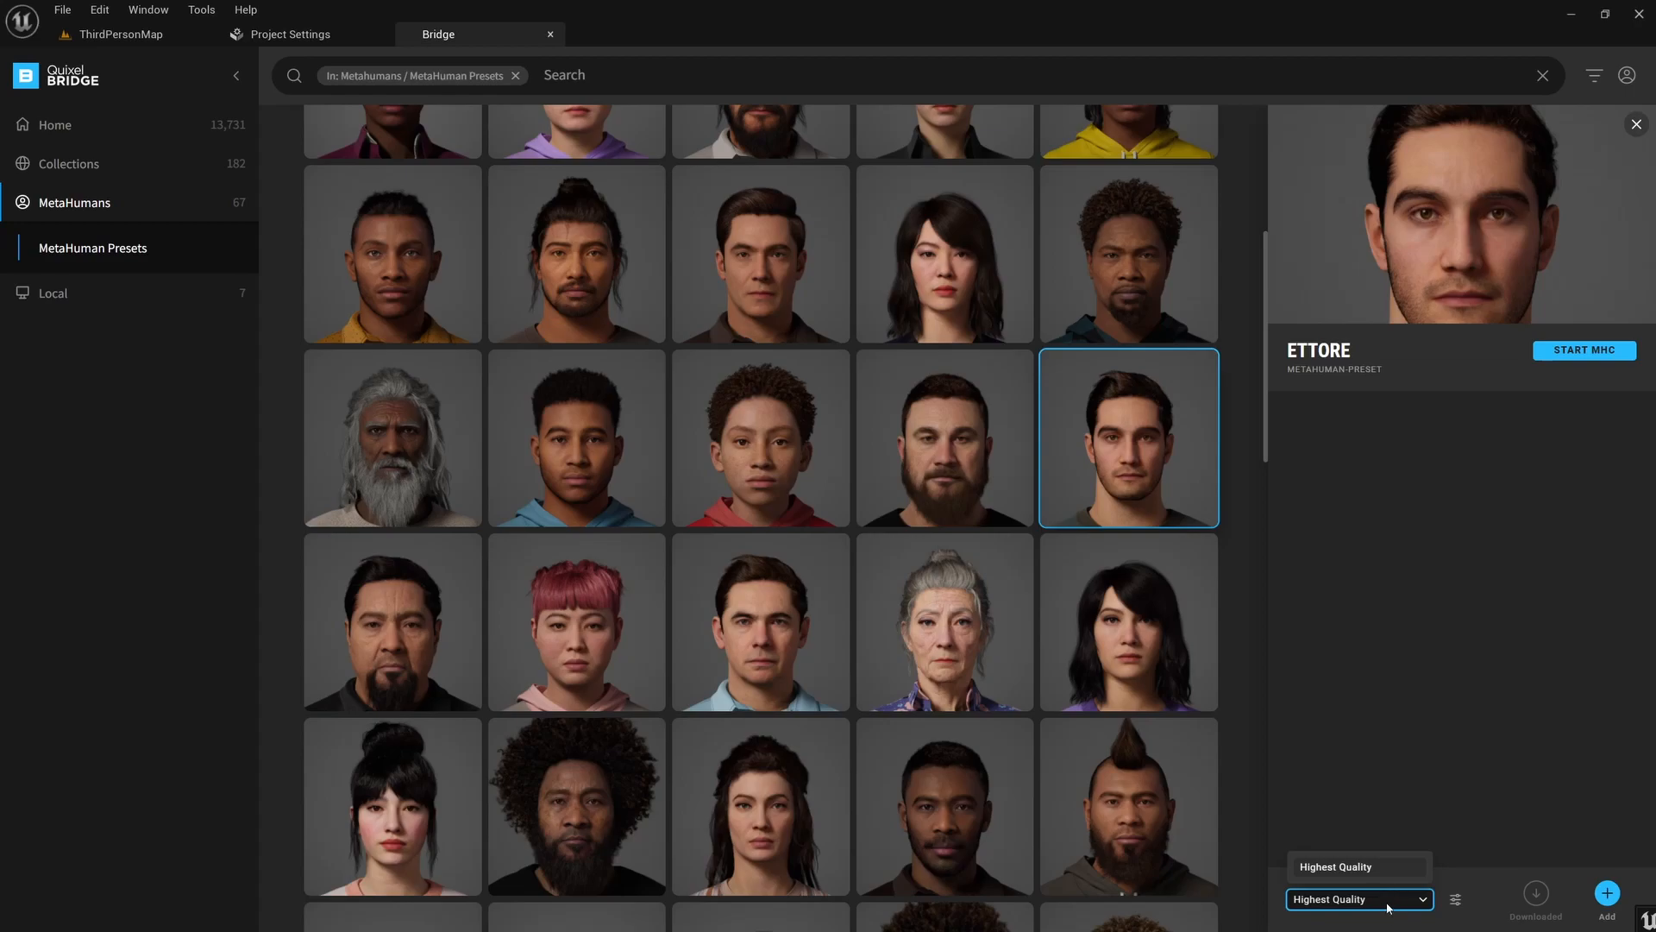
{"action": "left_click", "coordinate": [1398, 907]}
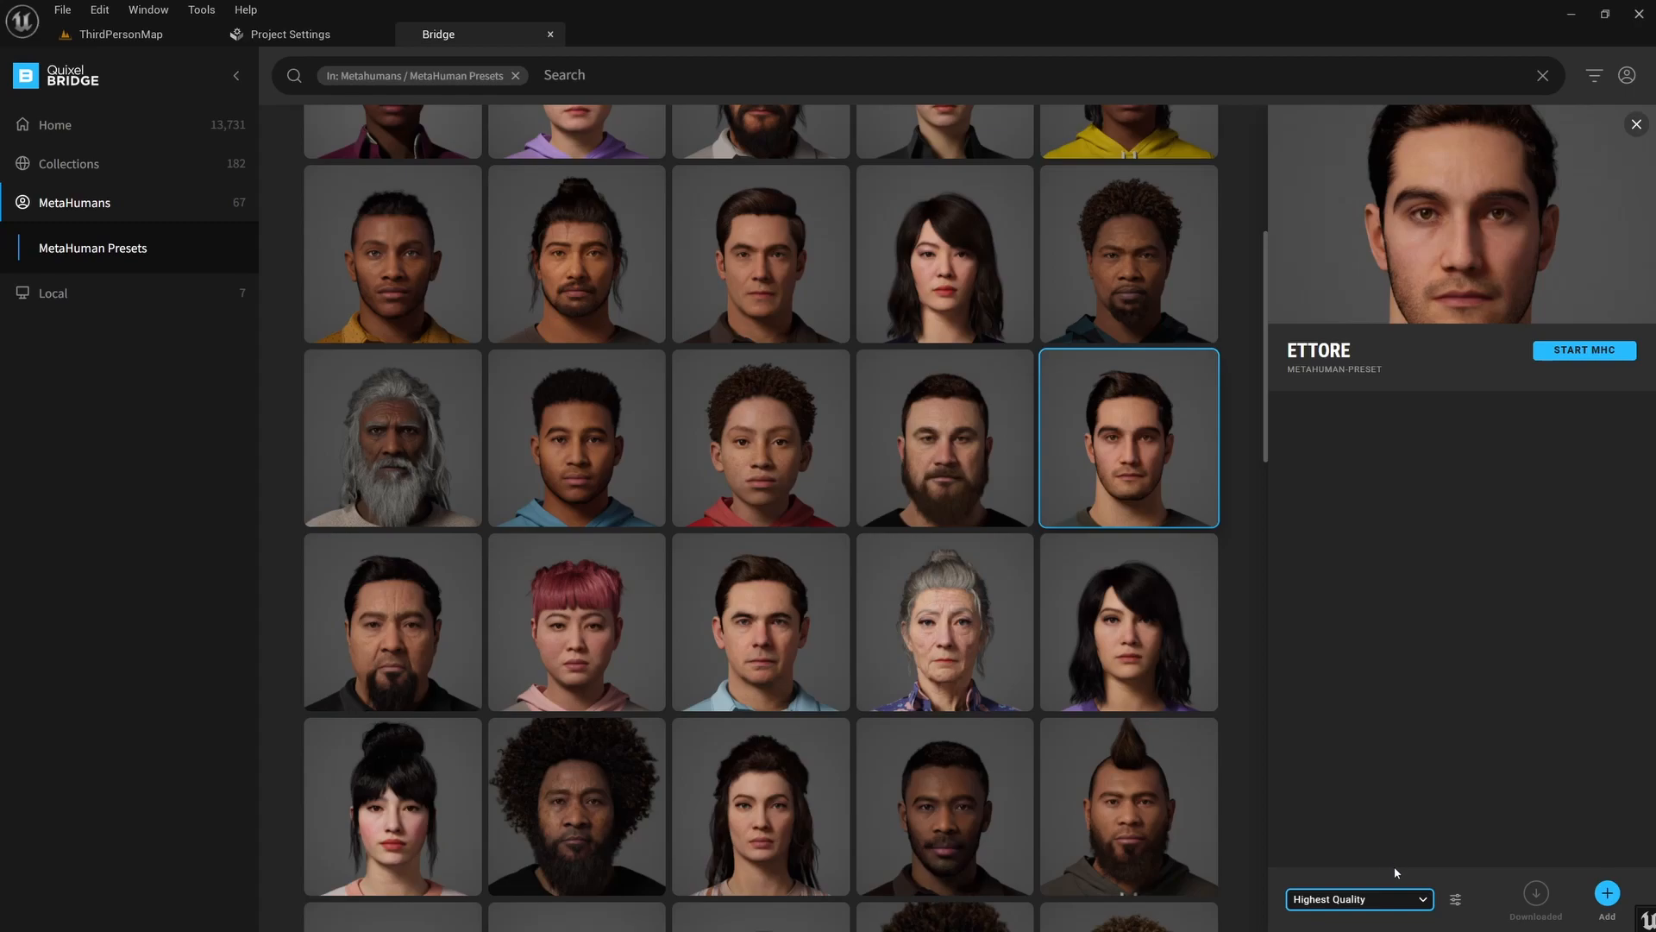
{"action": "left_click", "coordinate": [1608, 895]}
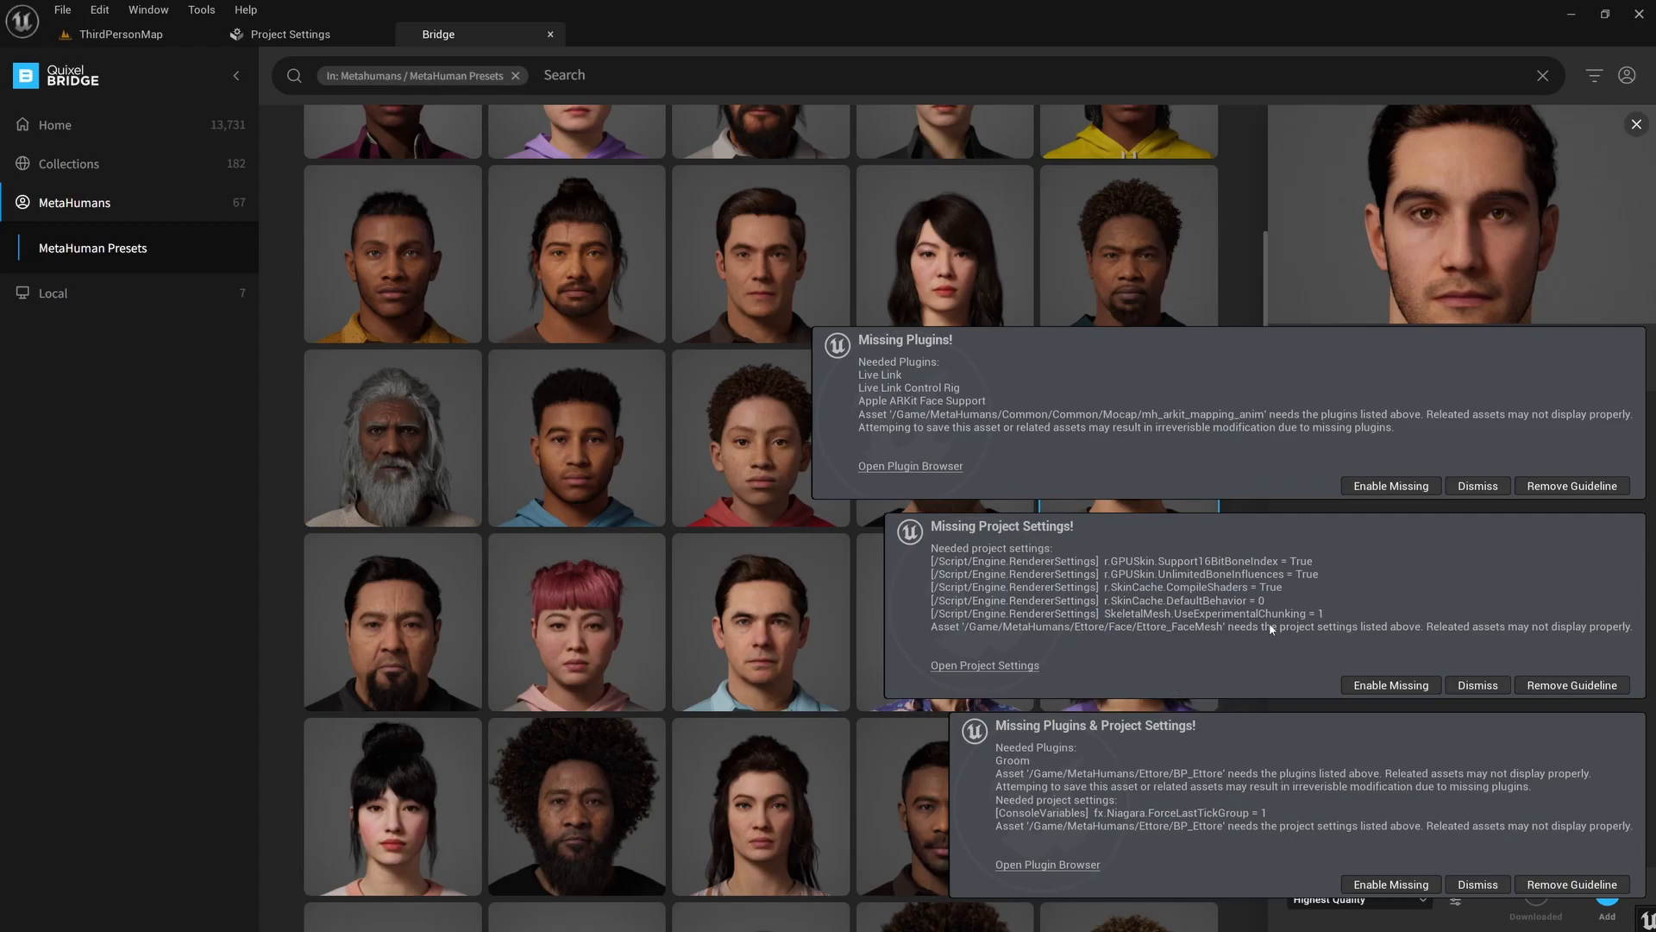
Enable all missing plugins and project settings required by the MetaHuman, and restart the editor.
{"action": "left_click", "coordinate": [1389, 487]}
{"action": "left_click", "coordinate": [1391, 686]}
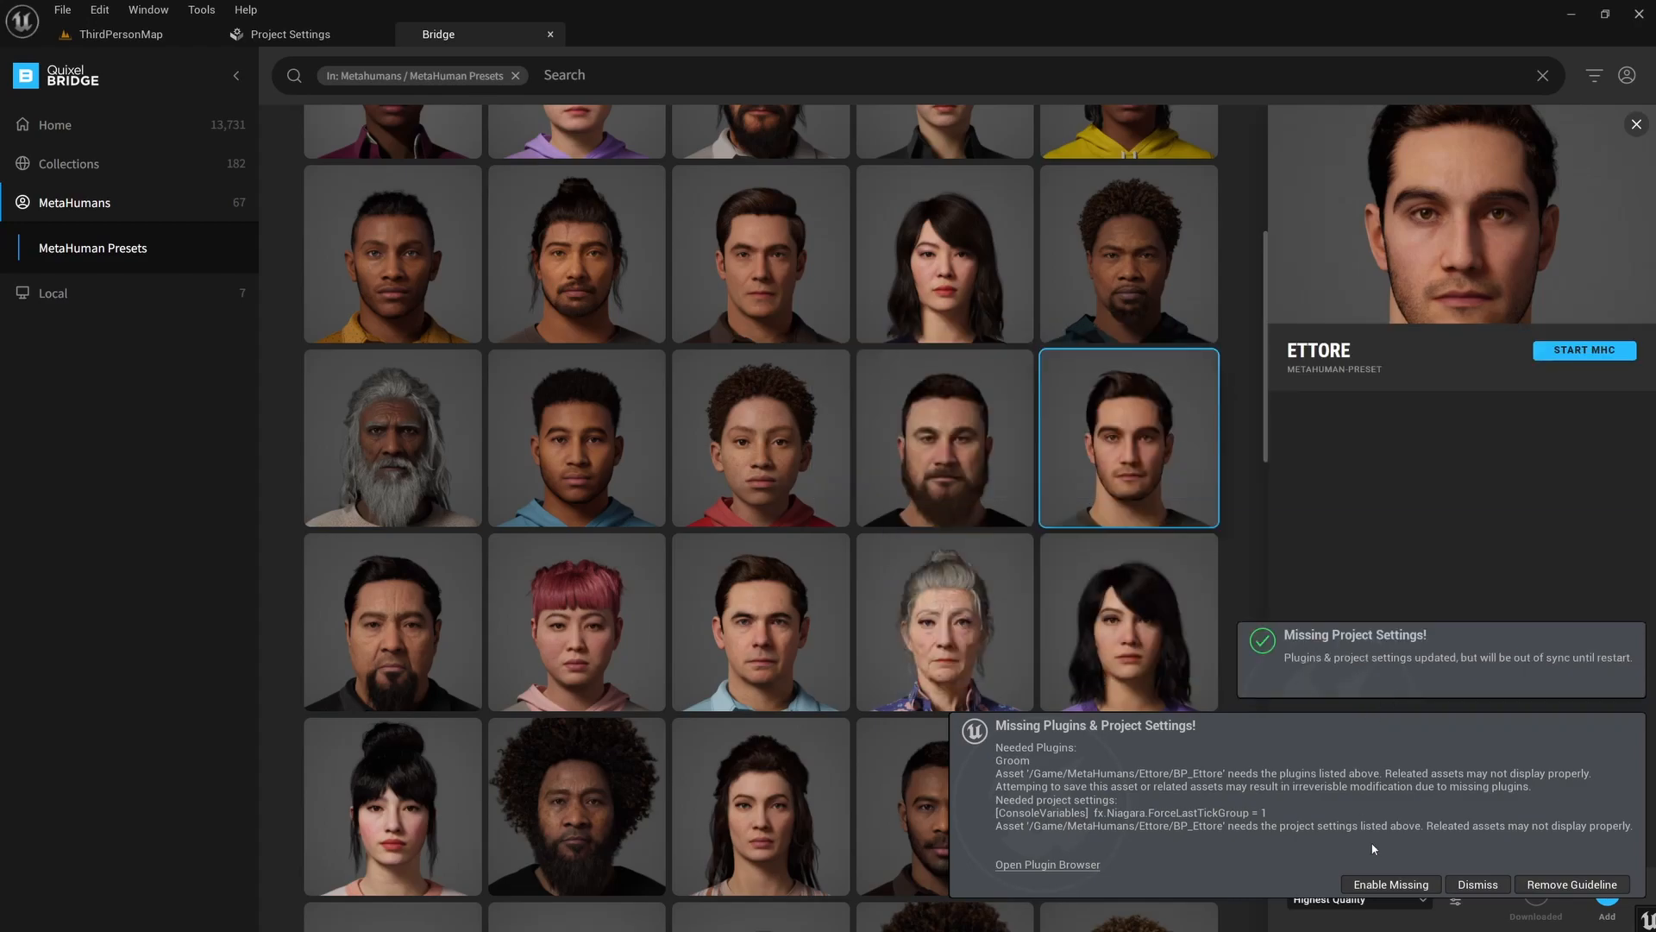
{"action": "left_click", "coordinate": [1391, 884]}
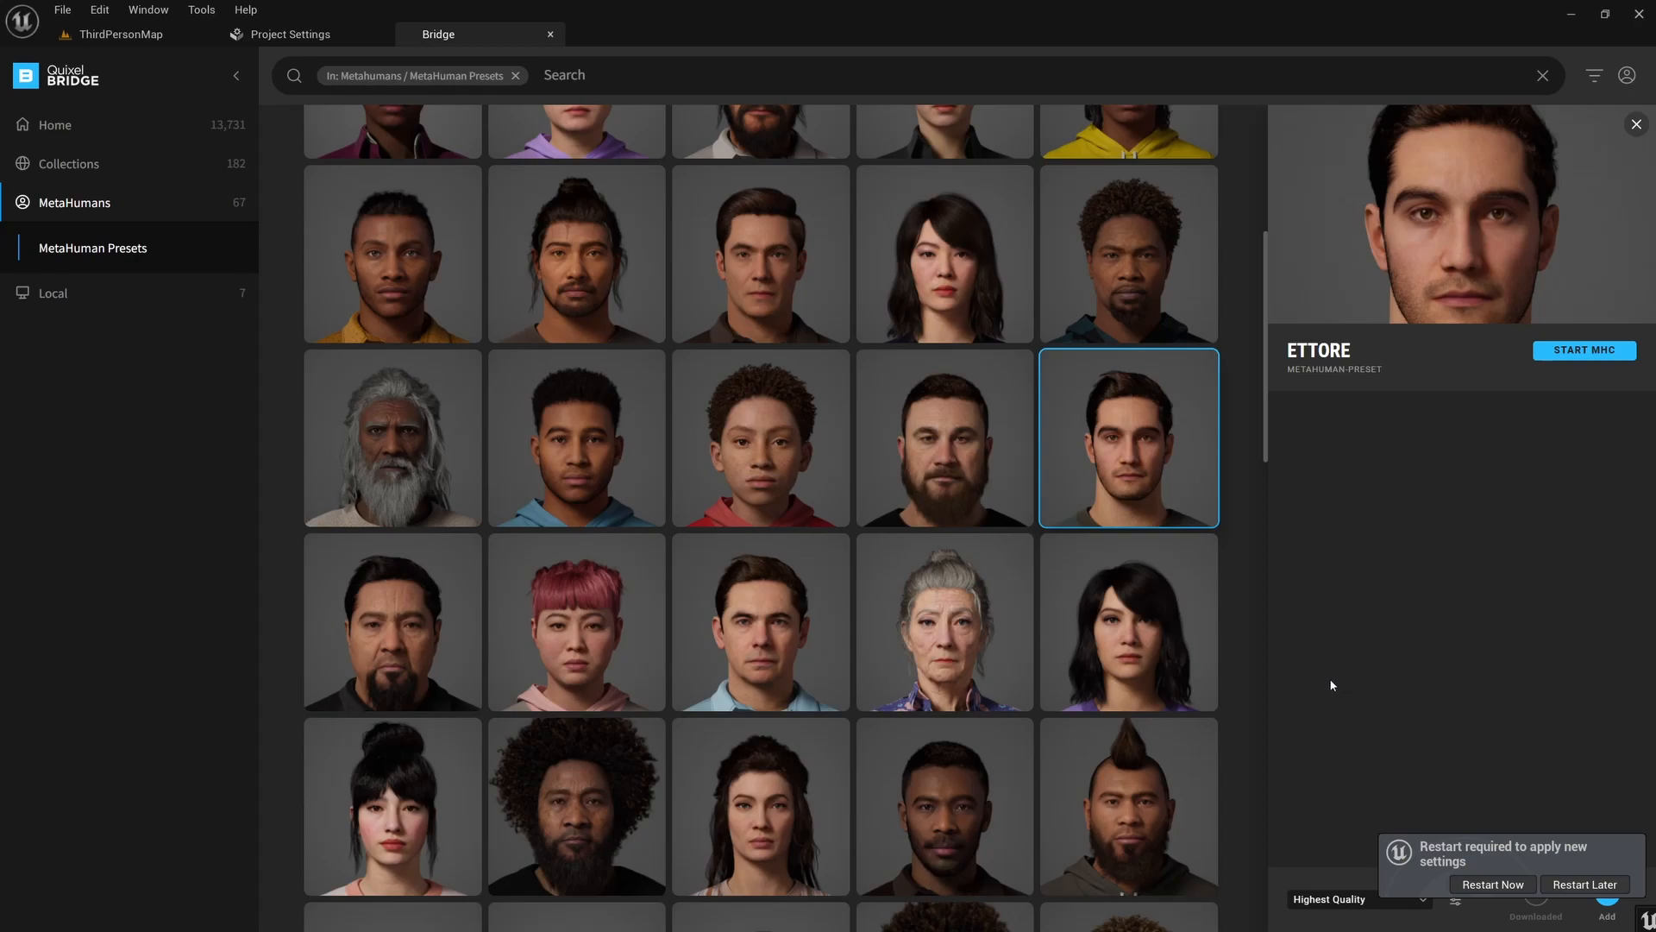
{"action": "left_click", "coordinate": [1492, 885]}
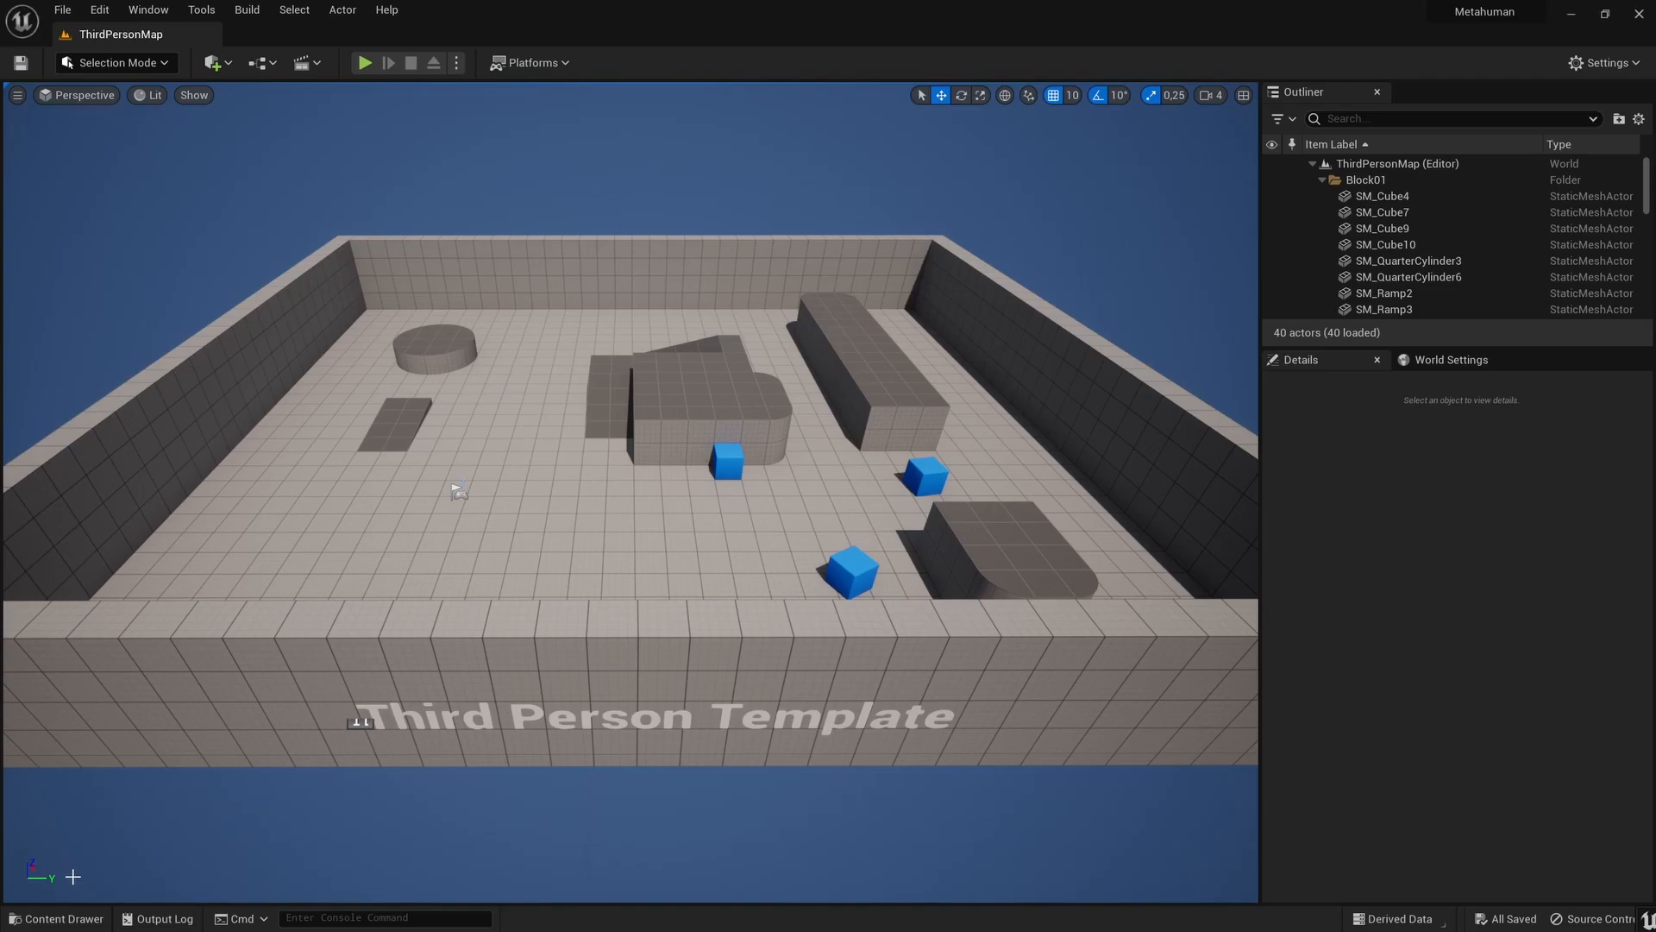
Open the BP_ThirdPersonCharacter blueprint from the ThirdPerson Blueprints folder and show its 3D preview.
{"action": "left_click", "coordinate": [56, 918]}
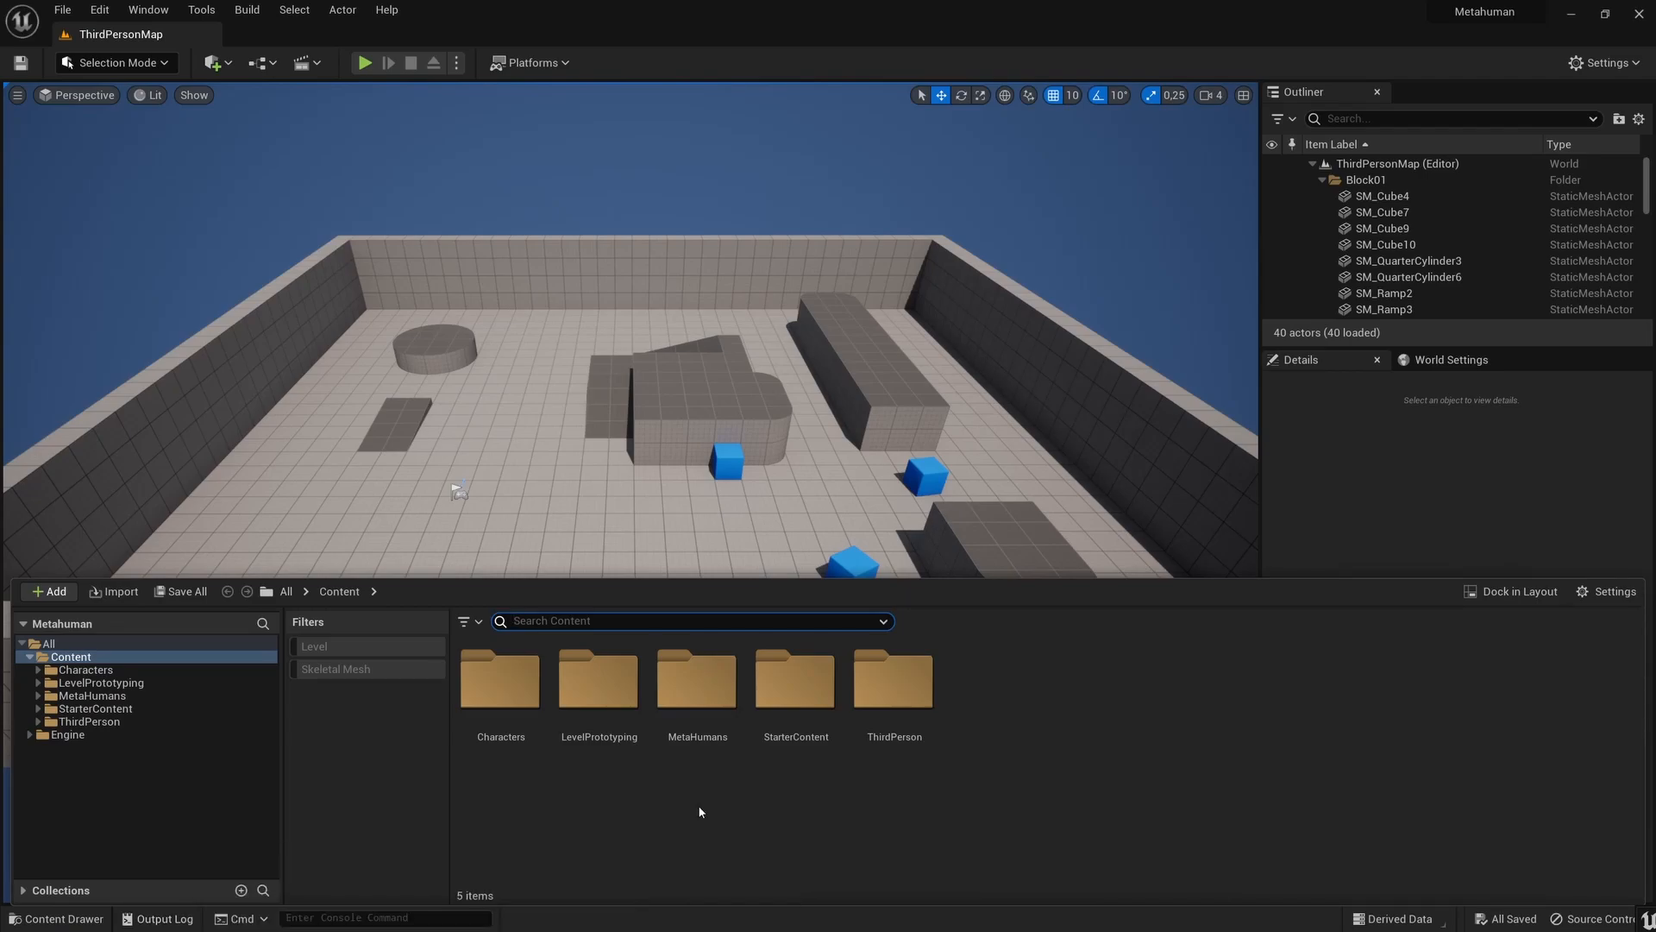
{"action": "double_click", "coordinate": [883, 756]}
{"action": "double_click", "coordinate": [500, 761]}
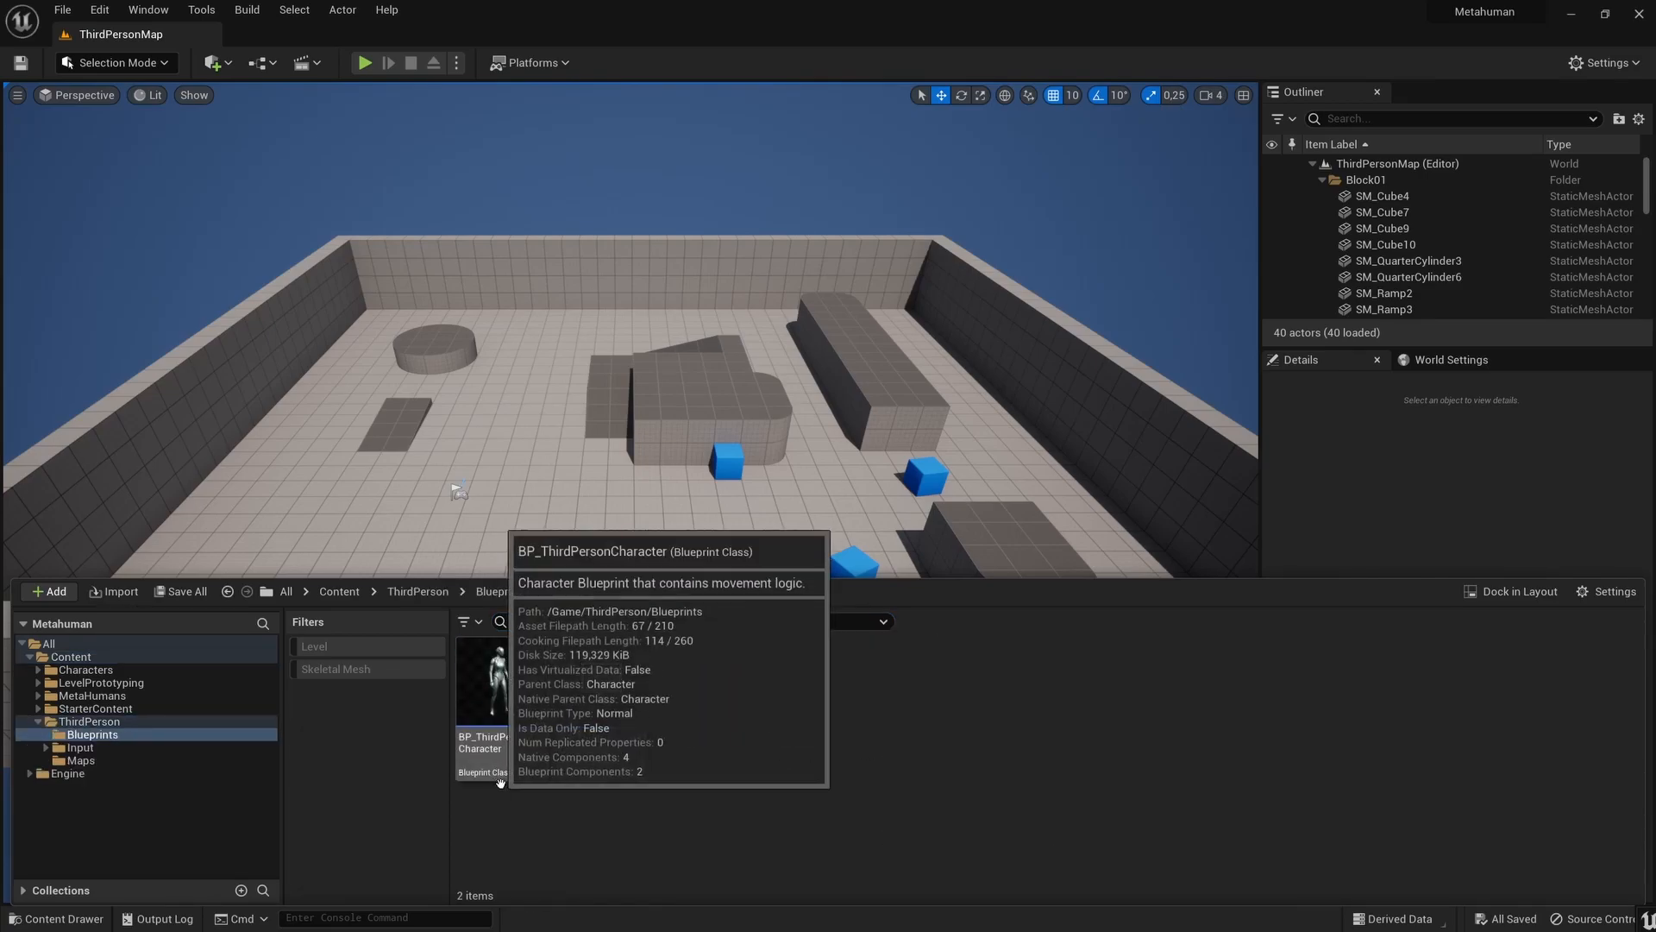
{"action": "double_click", "coordinate": [528, 666]}
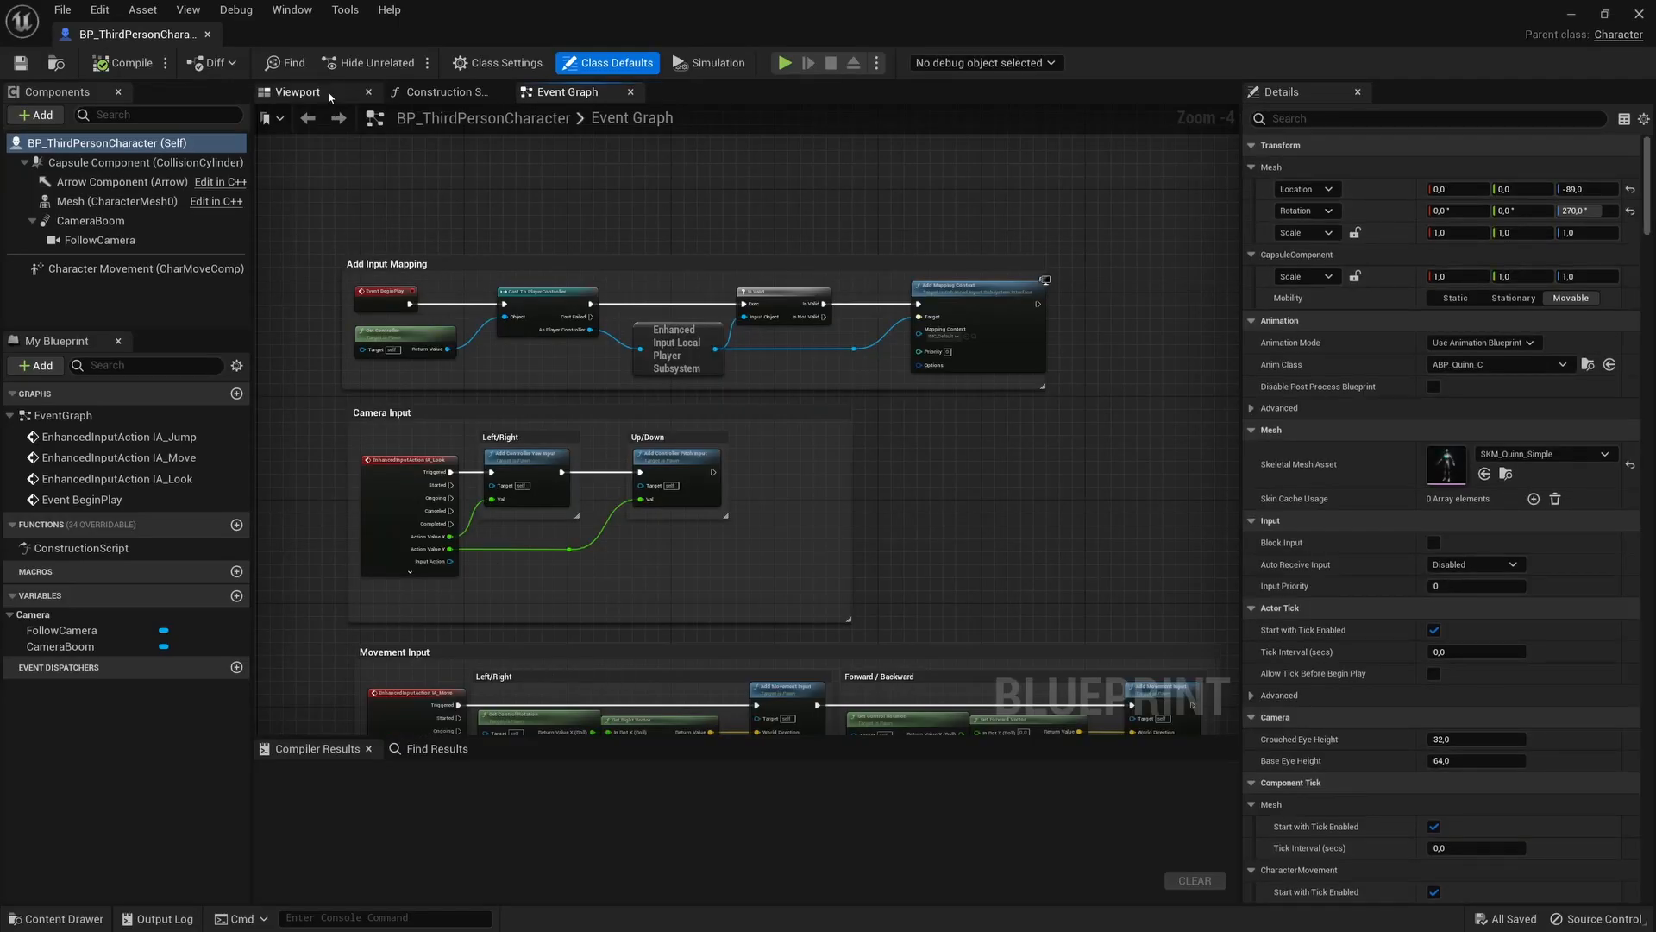
{"action": "left_click", "coordinate": [329, 96]}
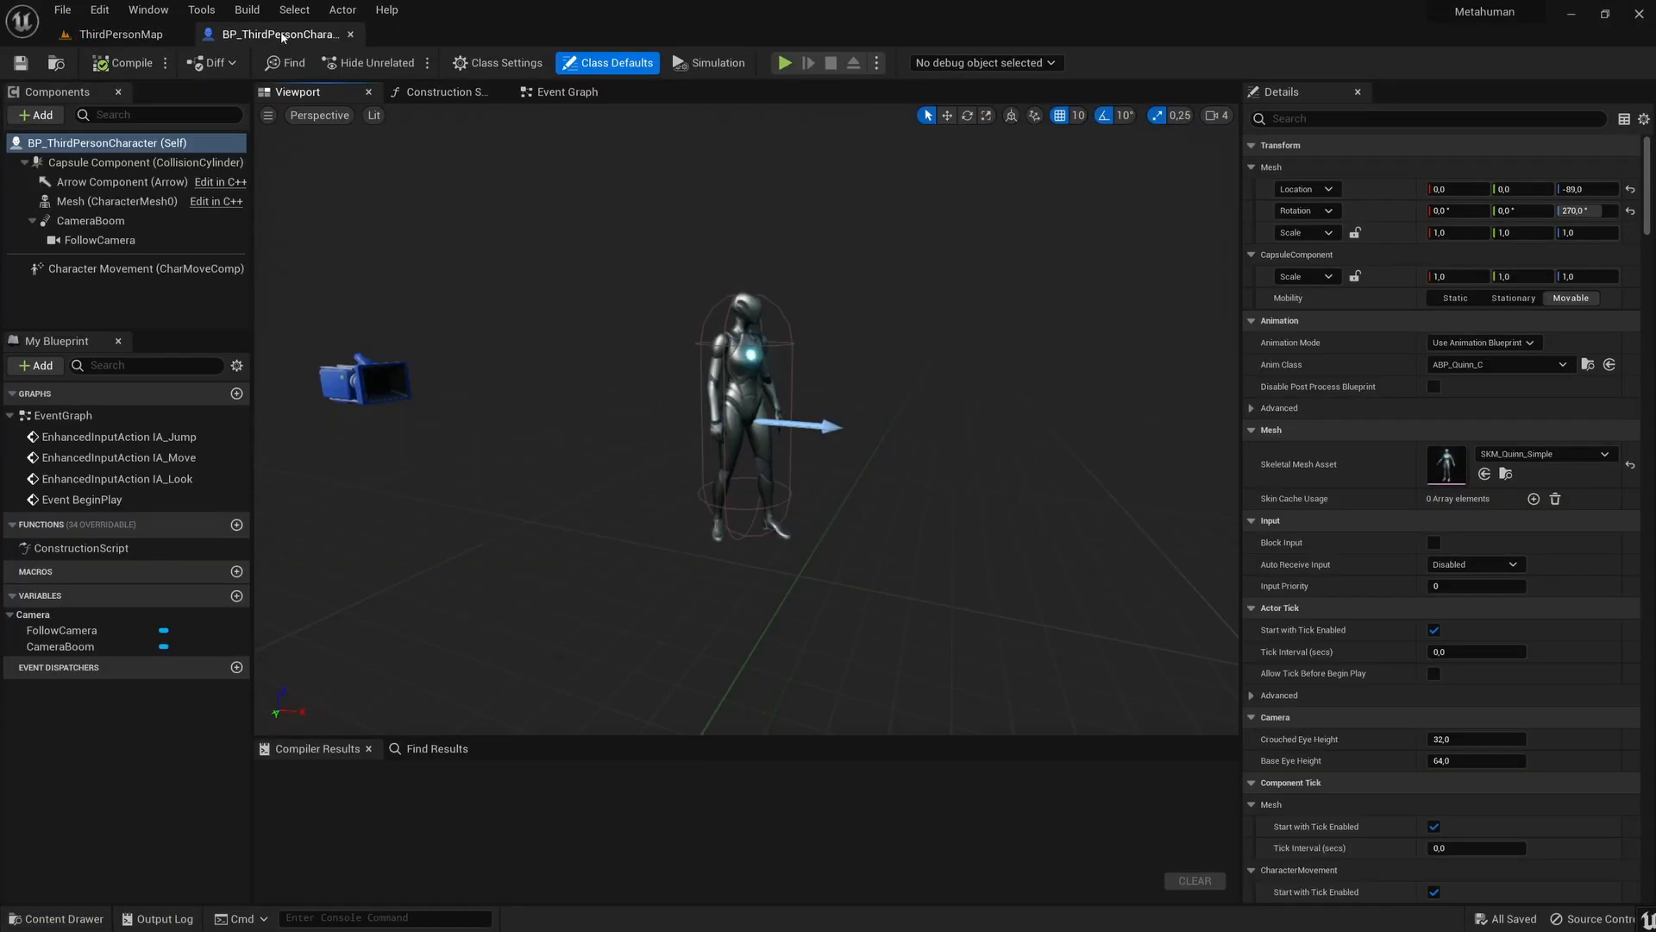
Open the BP_Ettore blueprint from the MetaHumans/Ettore folder and inspect the character up close.
{"action": "left_click", "coordinate": [87, 906]}
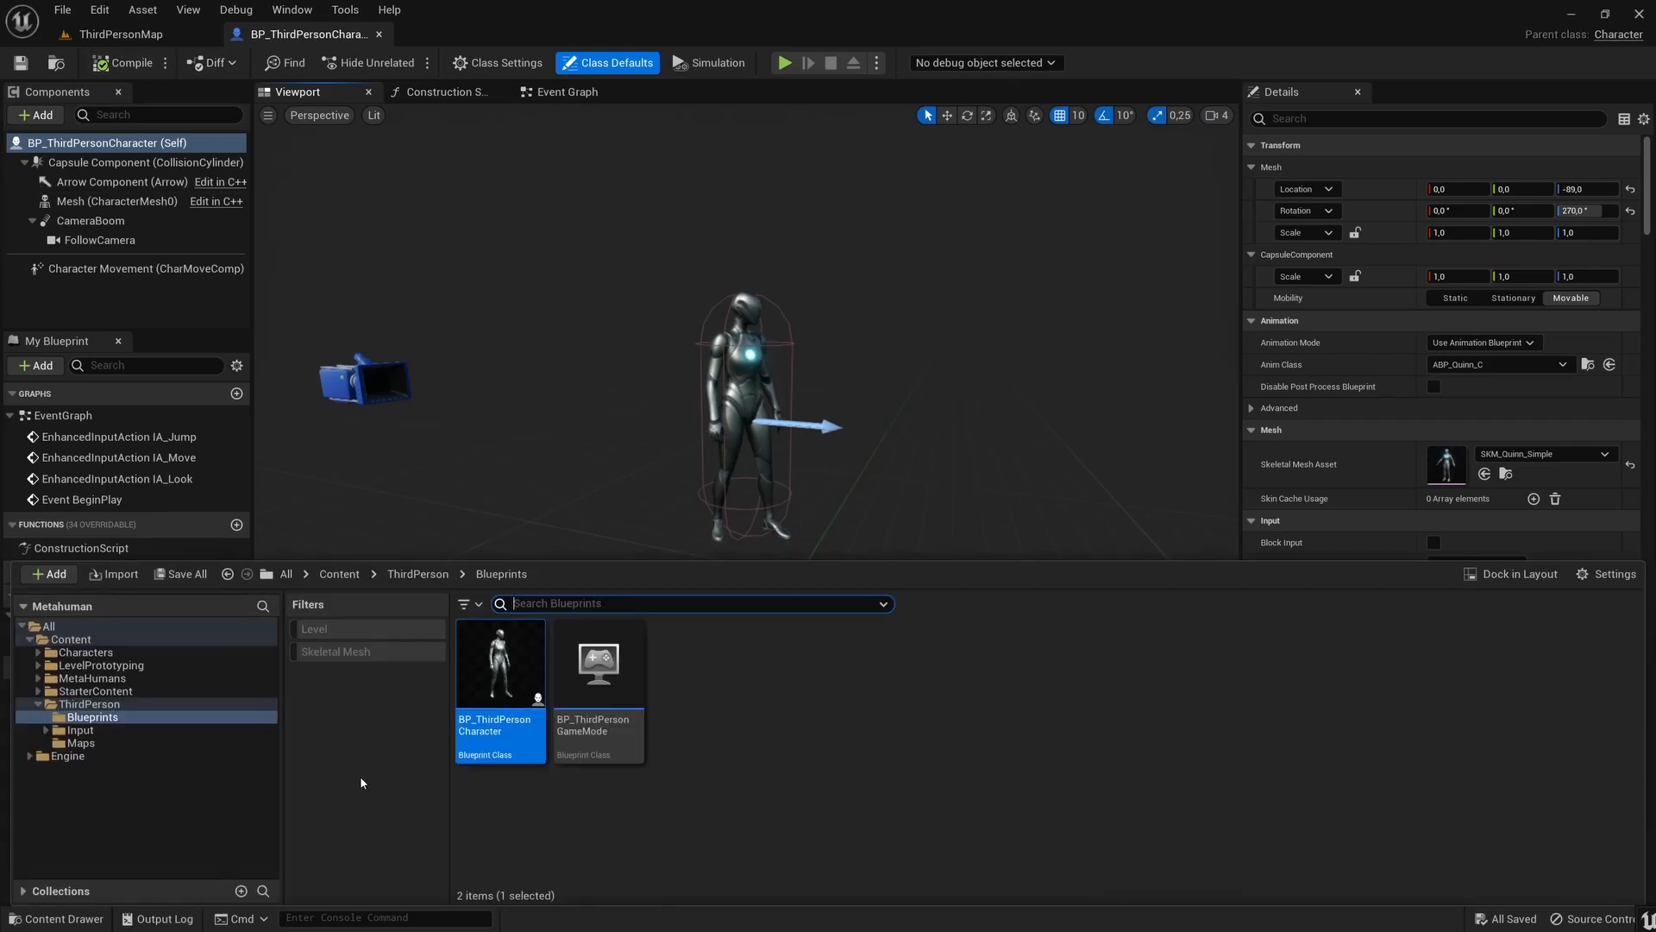
{"action": "left_click", "coordinate": [339, 573]}
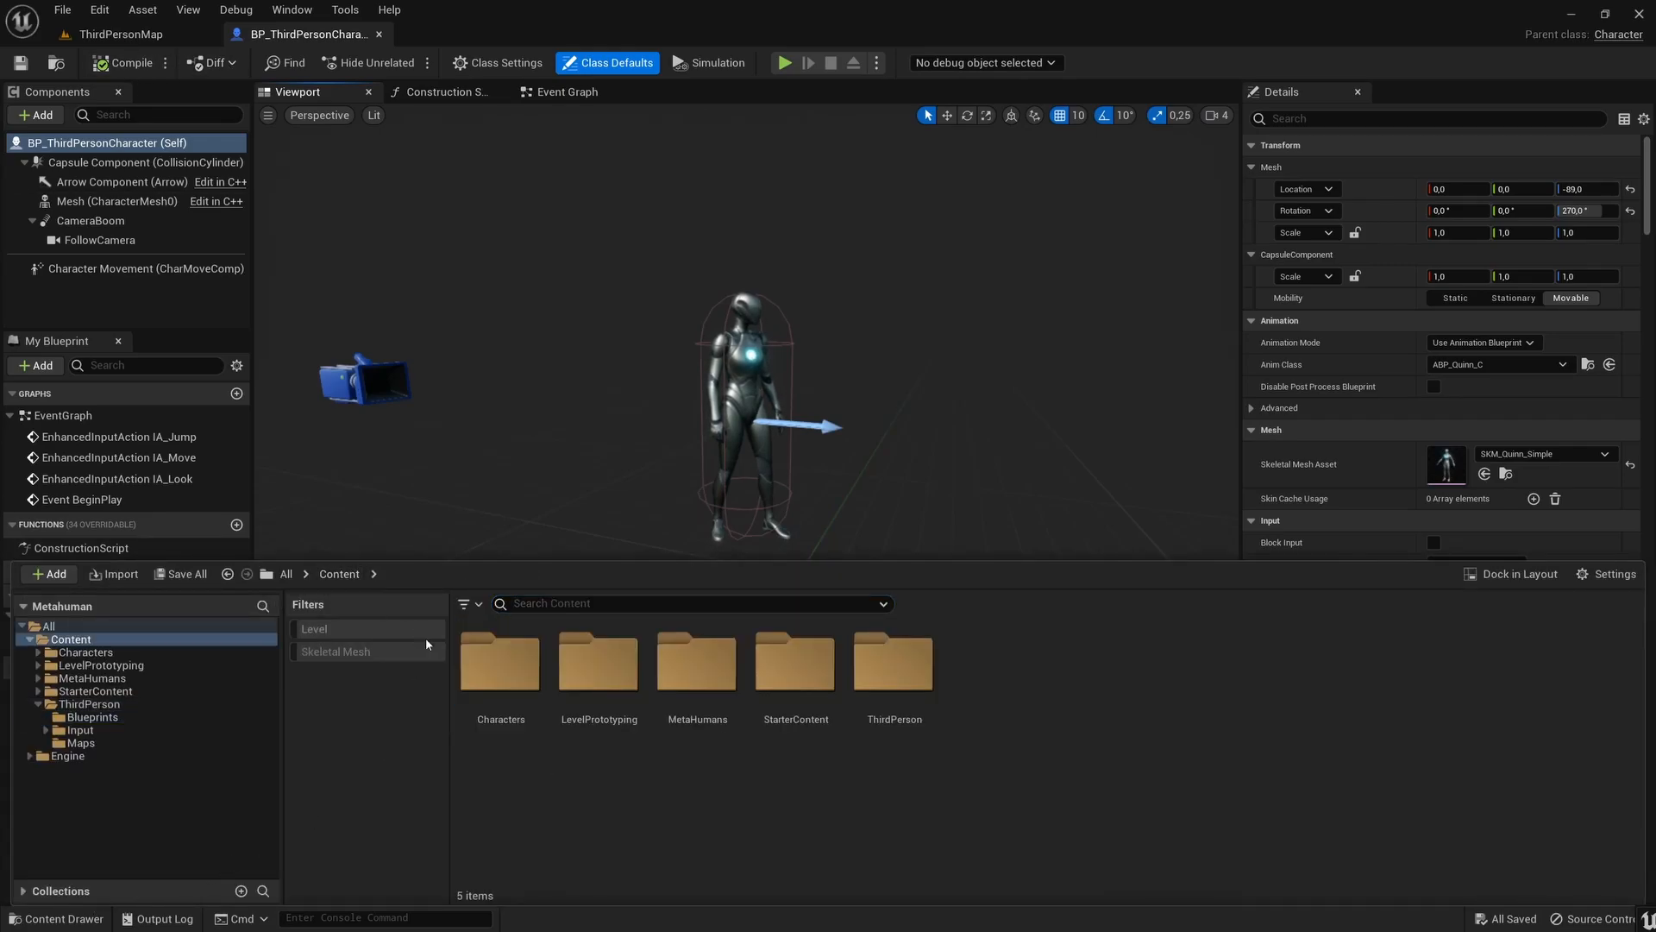
{"action": "double_click", "coordinate": [695, 720]}
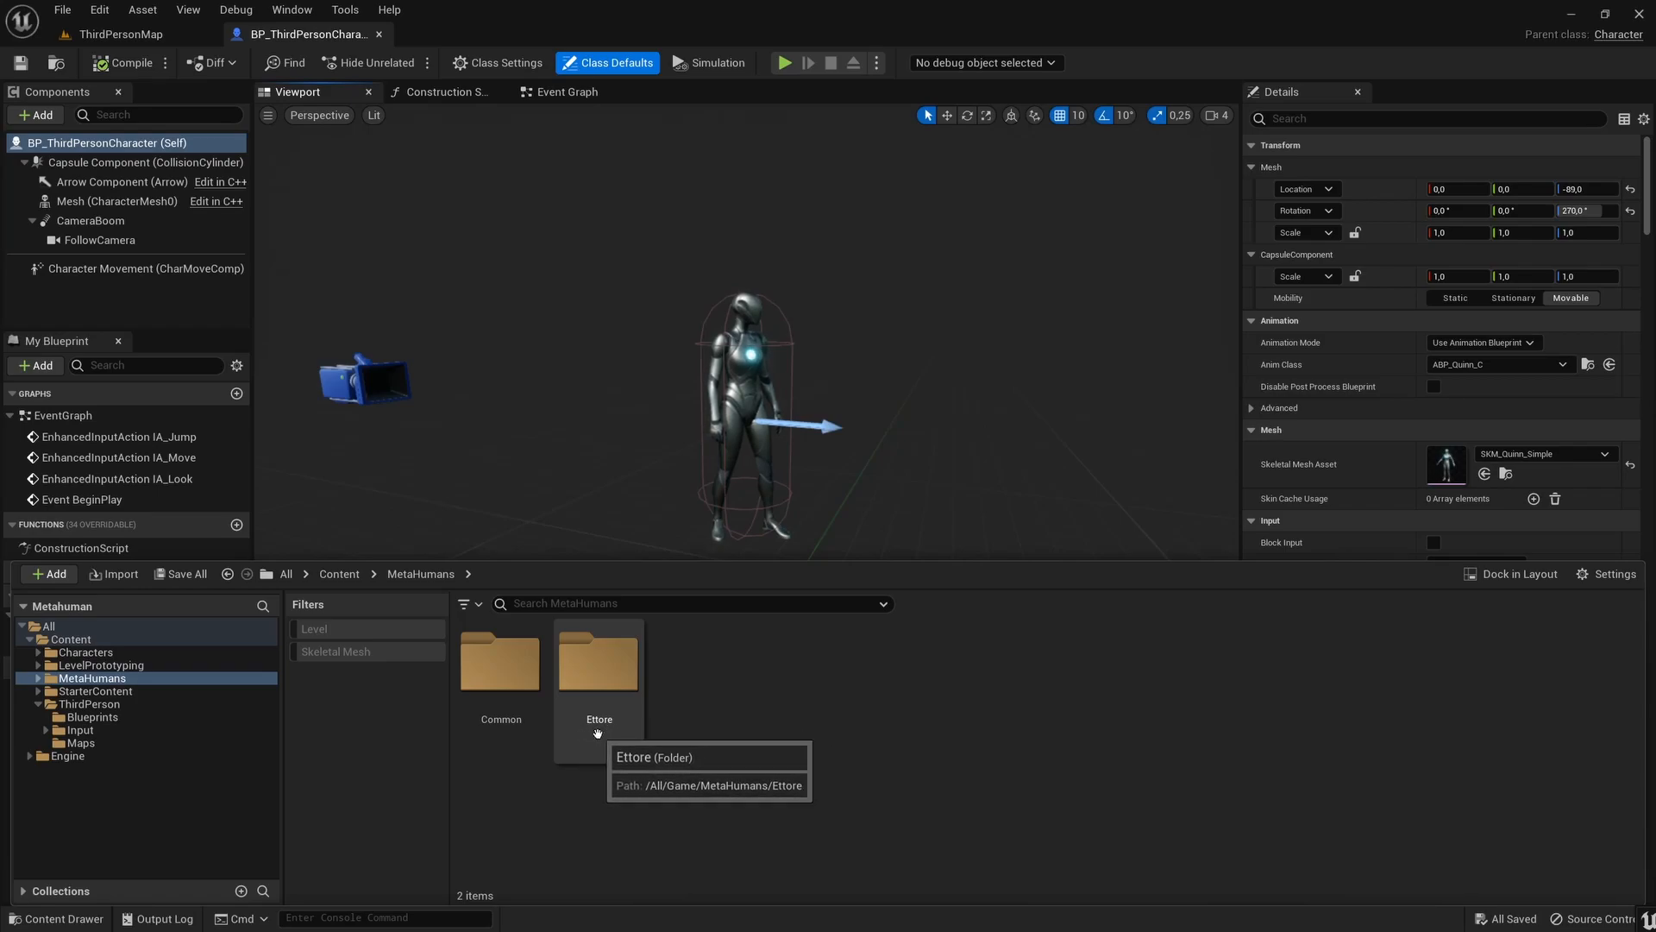
{"action": "left_click", "coordinate": [609, 731]}
{"action": "double_click", "coordinate": [608, 731]}
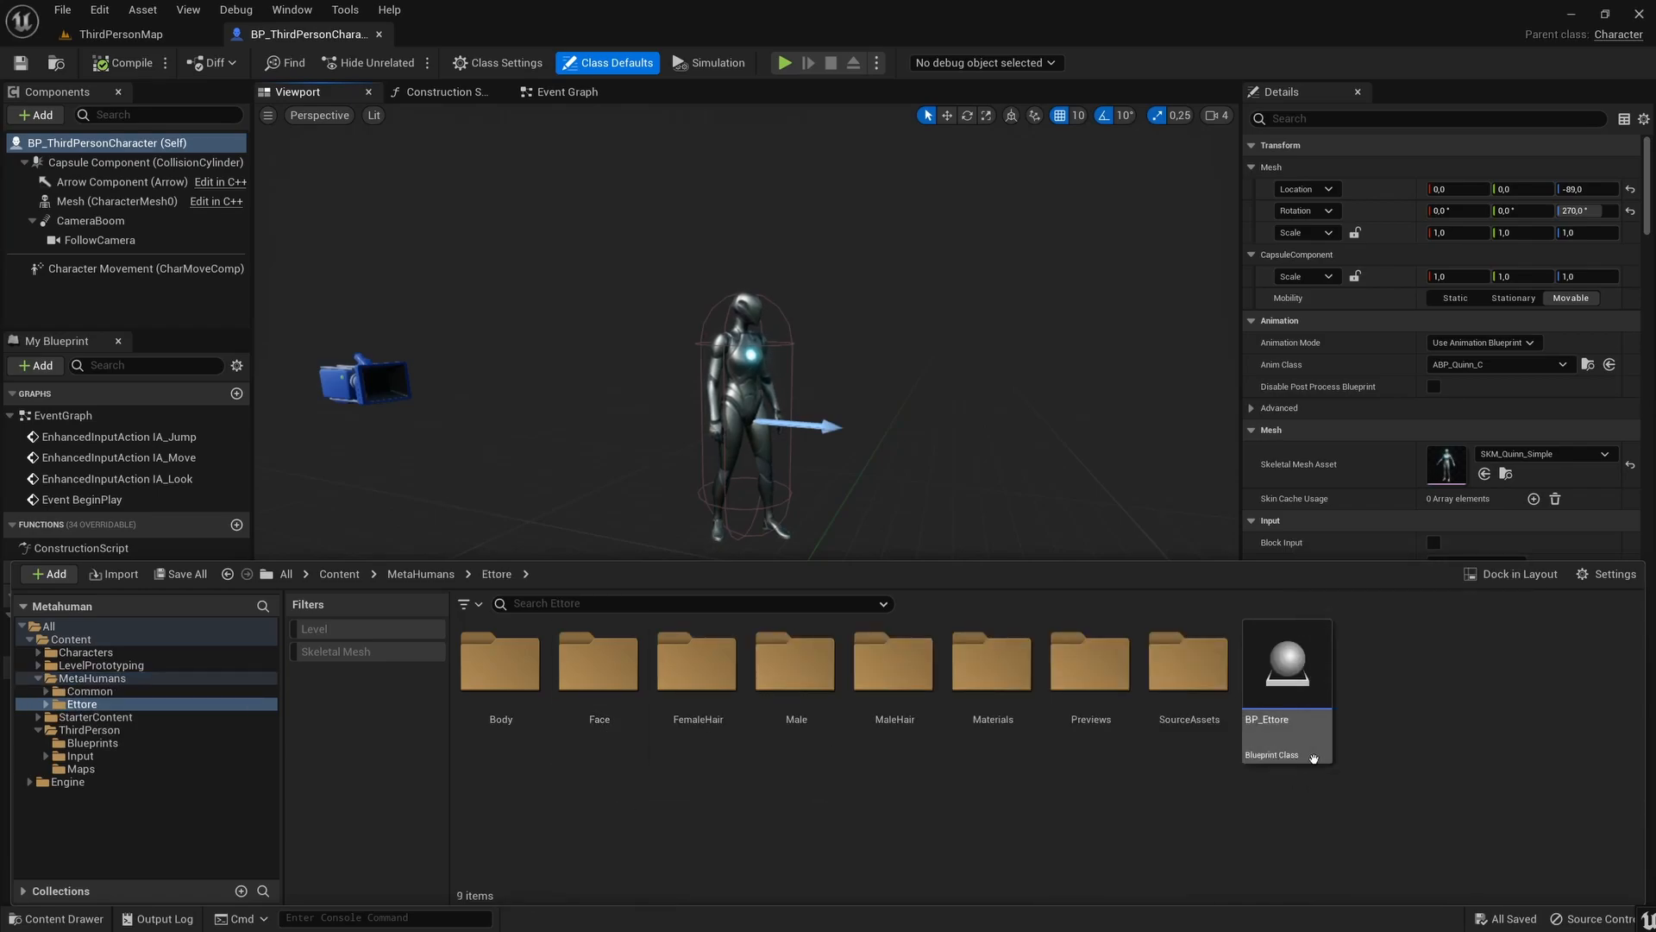
{"action": "double_click", "coordinate": [1304, 692]}
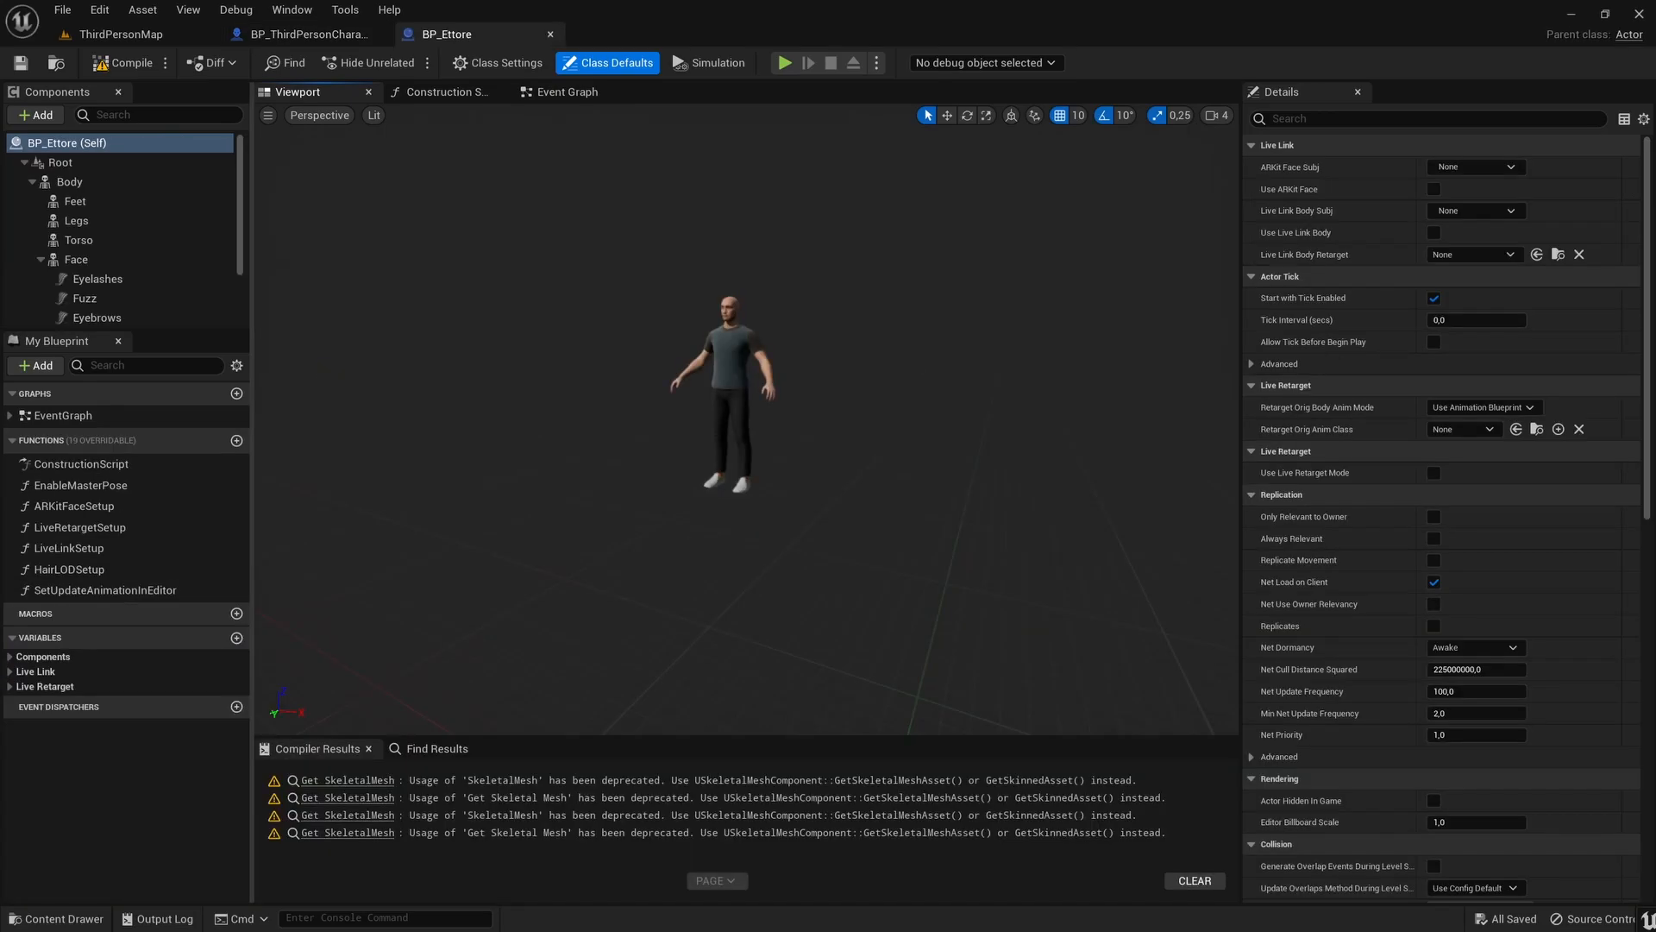
{"action": "left_click_drag", "start_coordinate": [746, 483], "coordinate": [724, 362]}
{"action": "mouse_move", "coordinate": [544, 226]}
{"action": "right_mouse_down"}
{"action": "mouse_move", "coordinate": [544, 208]}
{"action": "mouse_move", "coordinate": [543, 226]}
{"action": "right_mouse_up"}
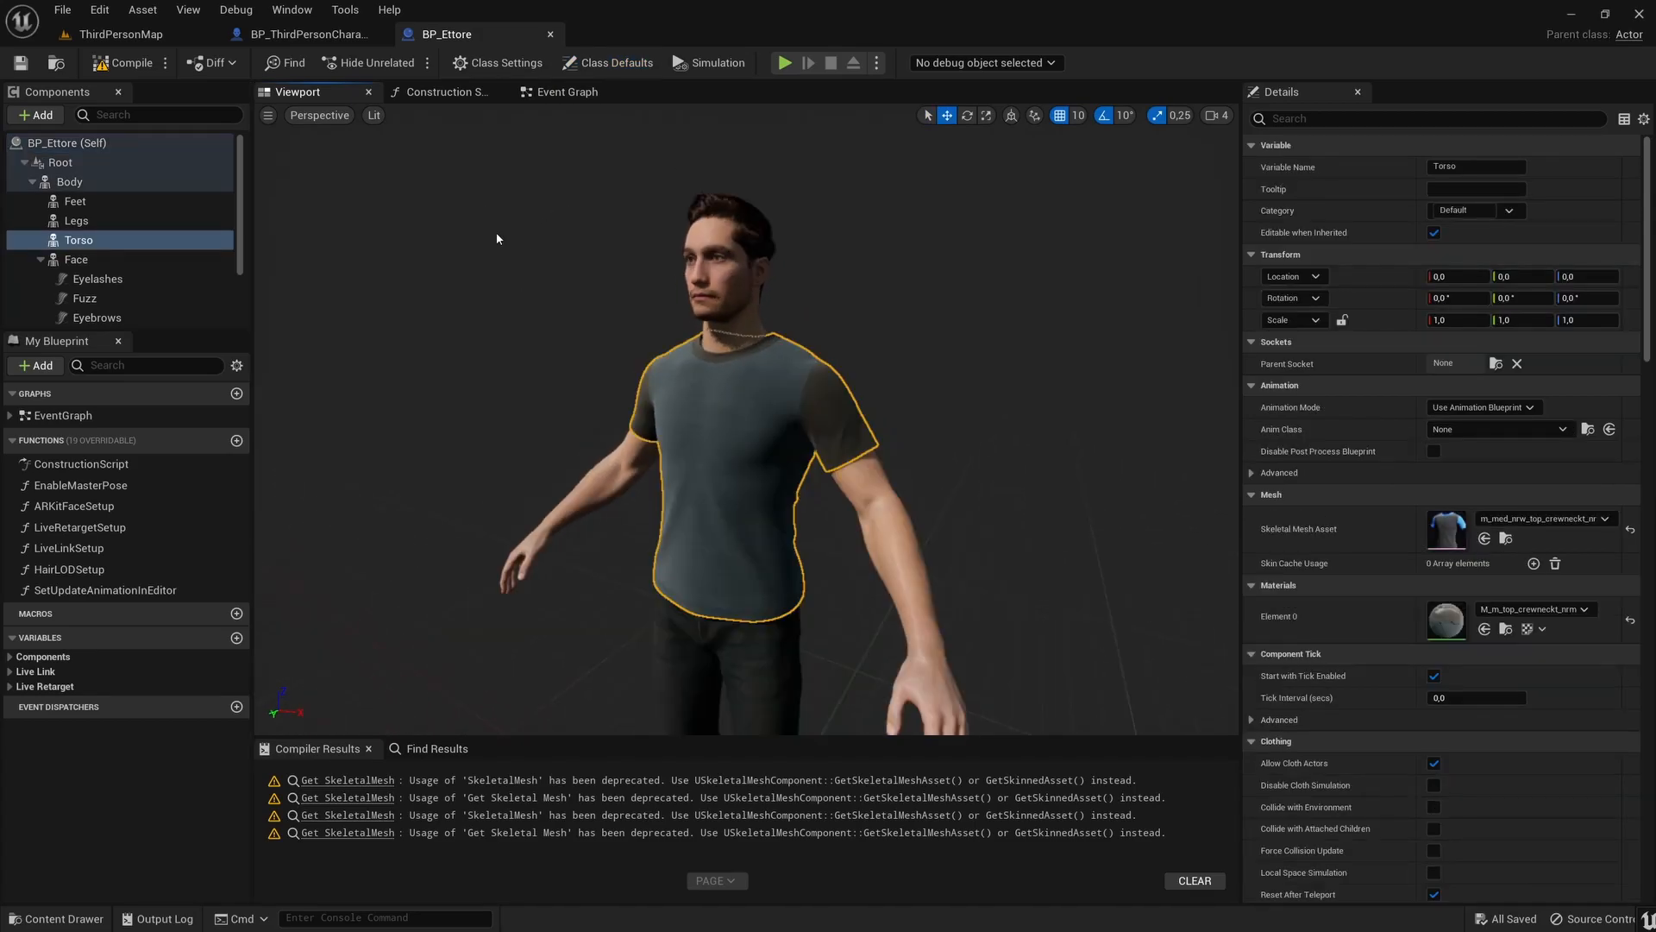
Change the parent class of BP_Ettore to BP_ThirdPersonCharacter in its class settings.
{"action": "left_click", "coordinate": [308, 34]}
{"action": "left_click", "coordinate": [494, 65]}
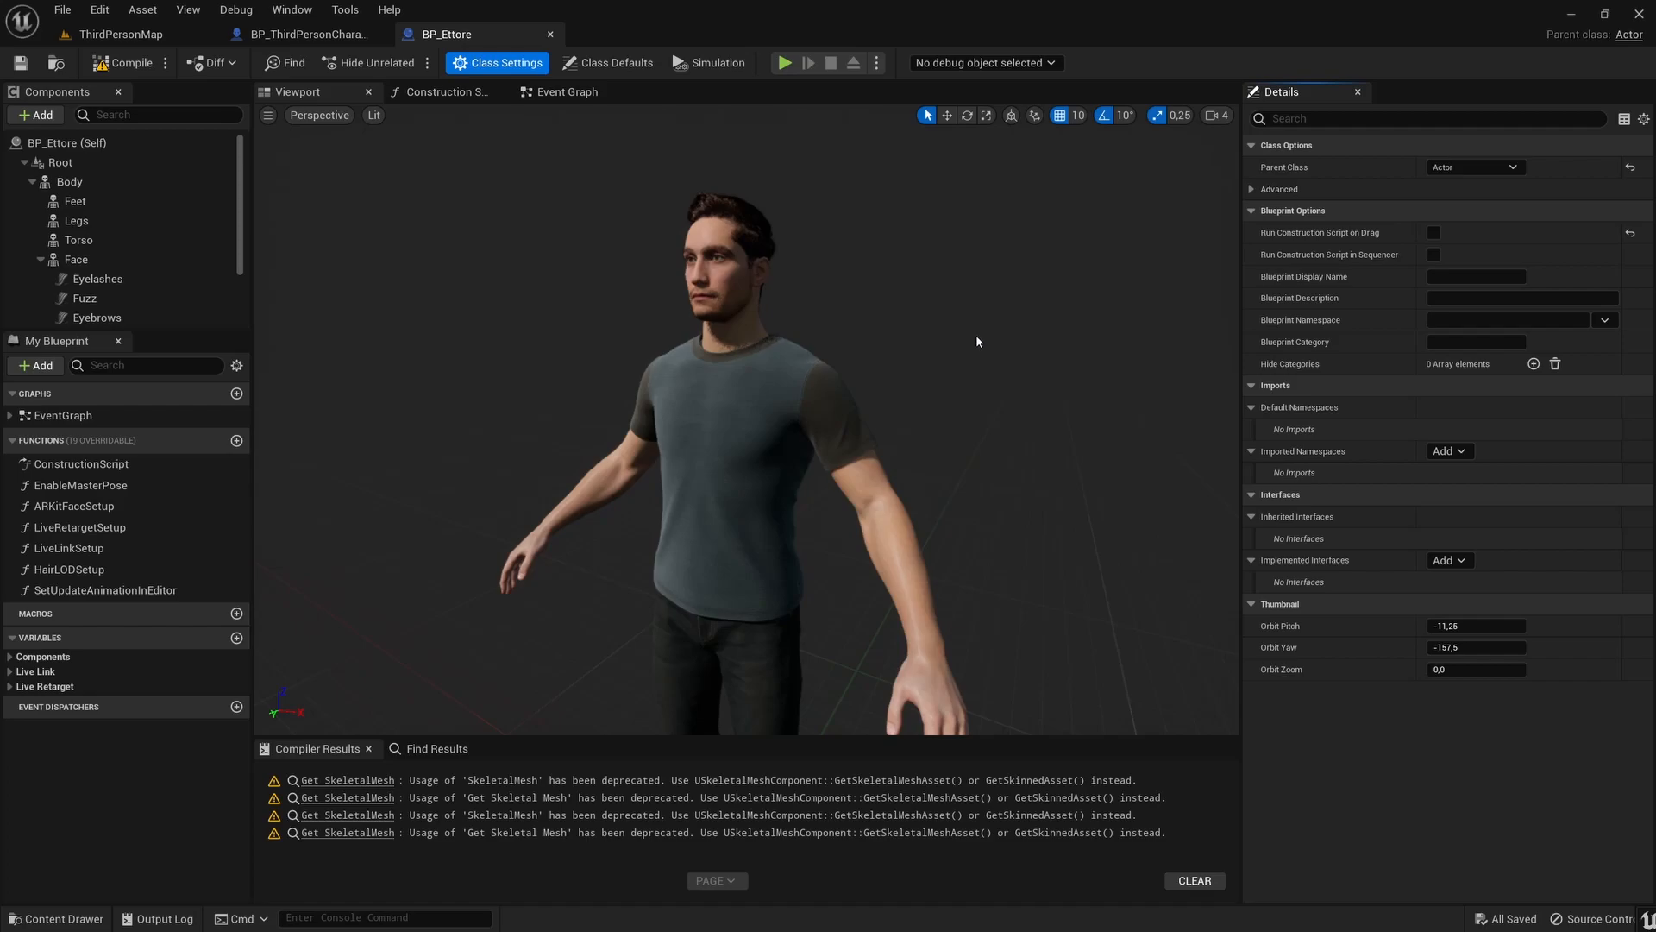
{"action": "left_click", "coordinate": [1473, 166]}
{"action": "left_click", "coordinate": [332, 36]}
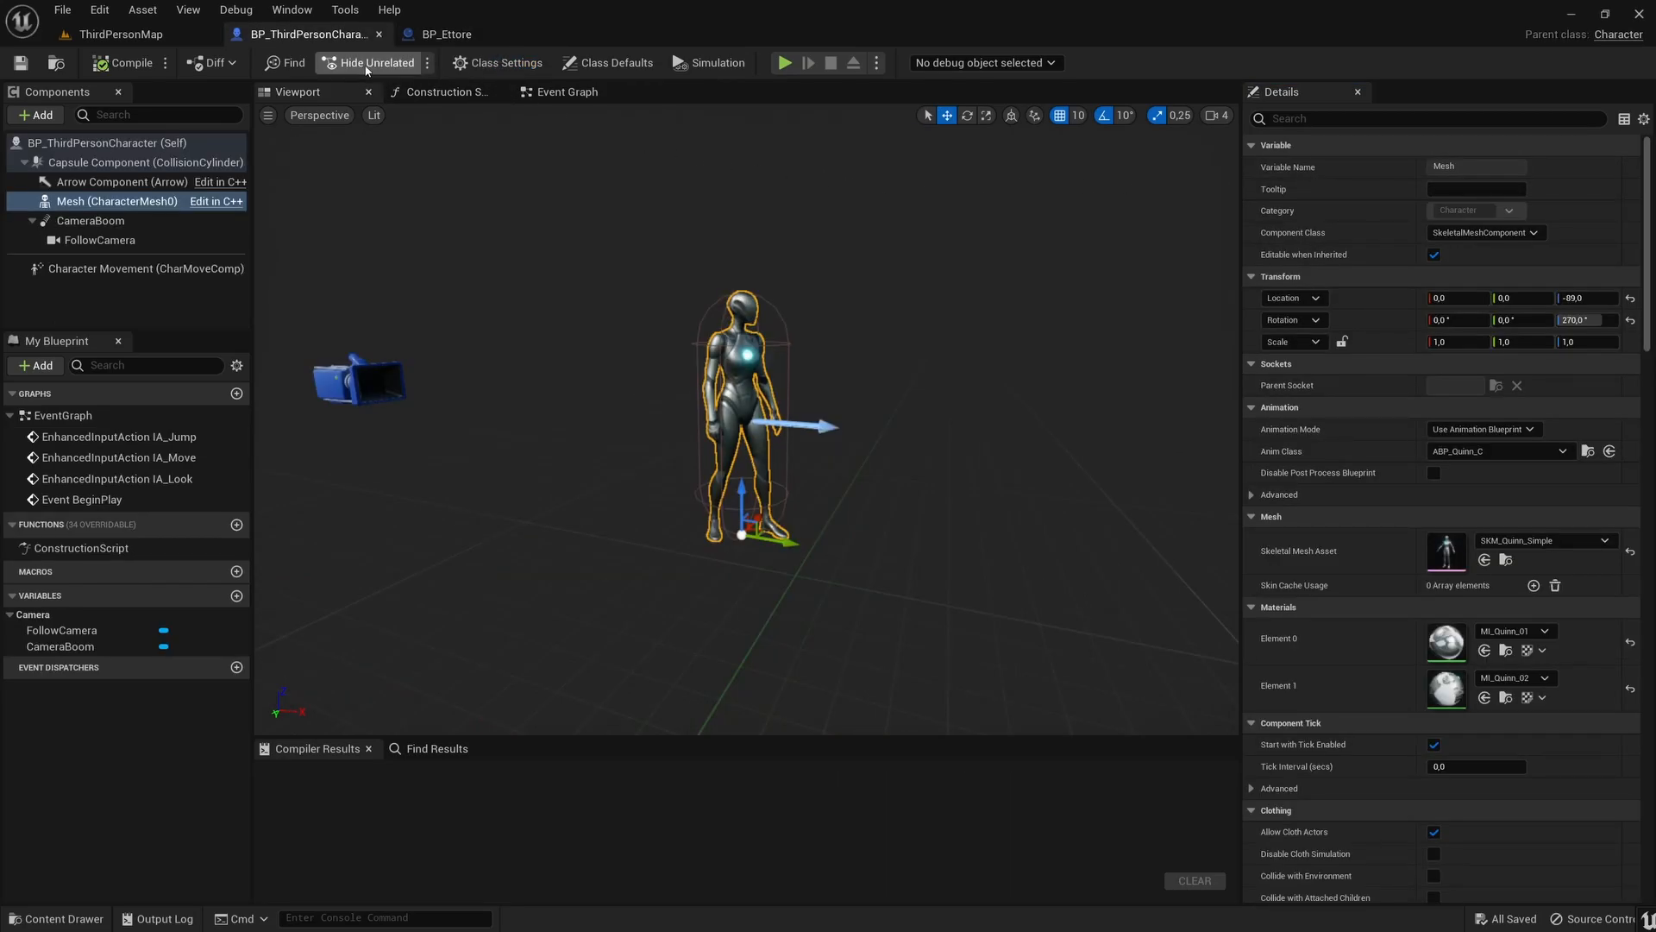
{"action": "left_click", "coordinate": [436, 38]}
{"action": "left_click", "coordinate": [1477, 168]}
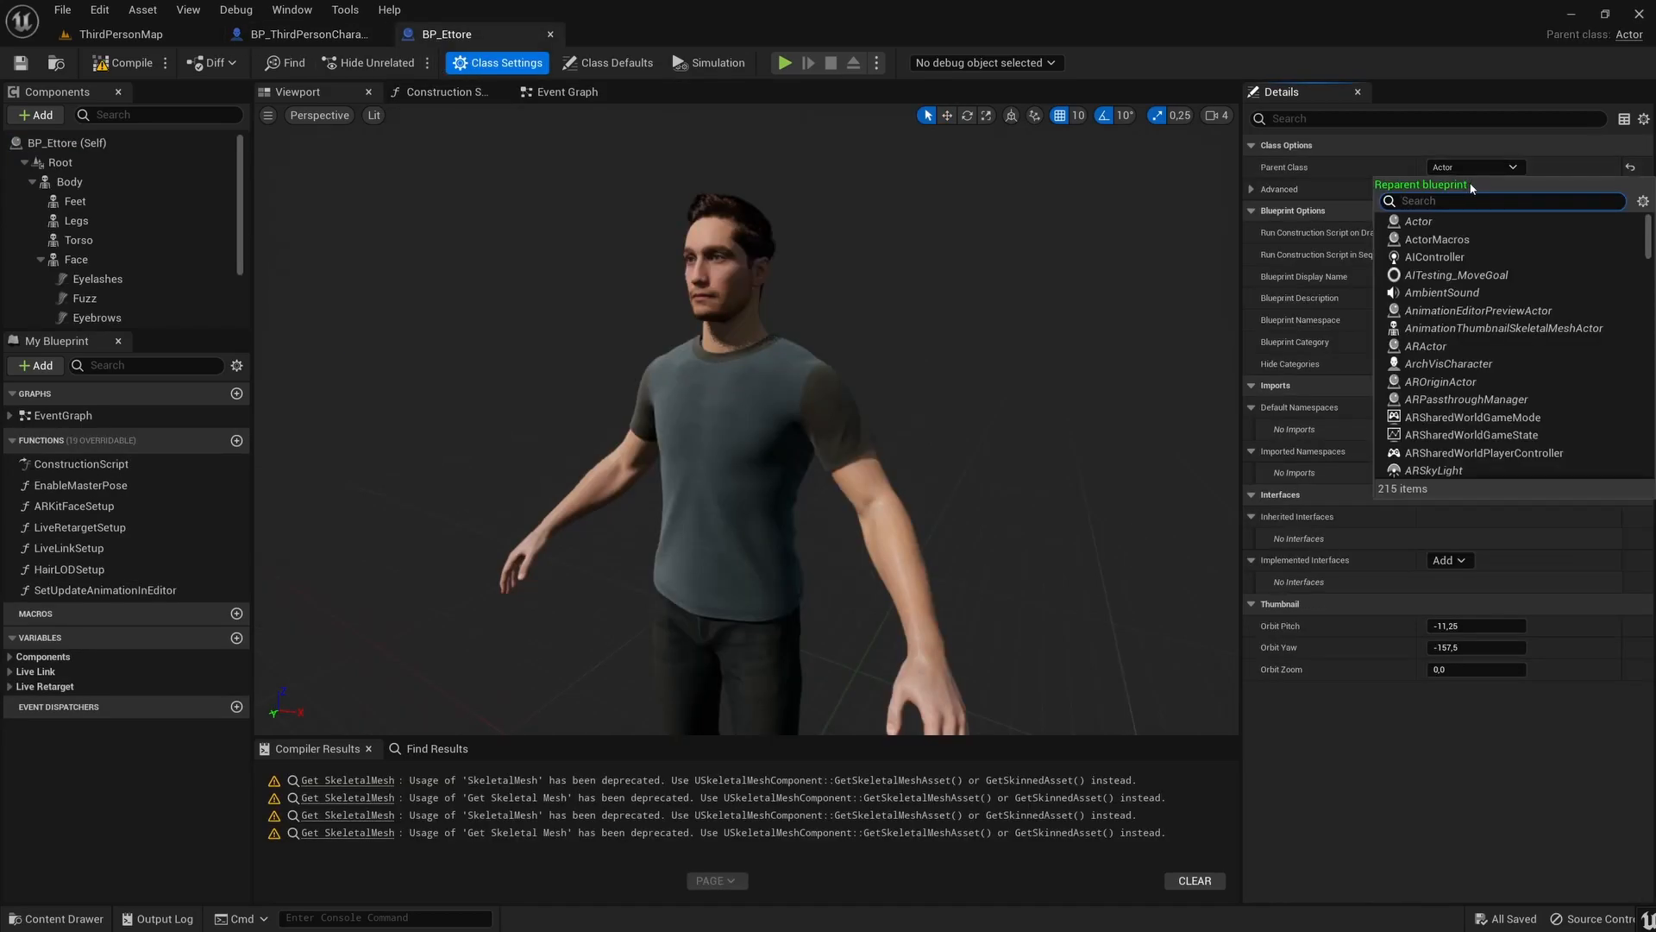
{"action": "type", "text": "bp"}
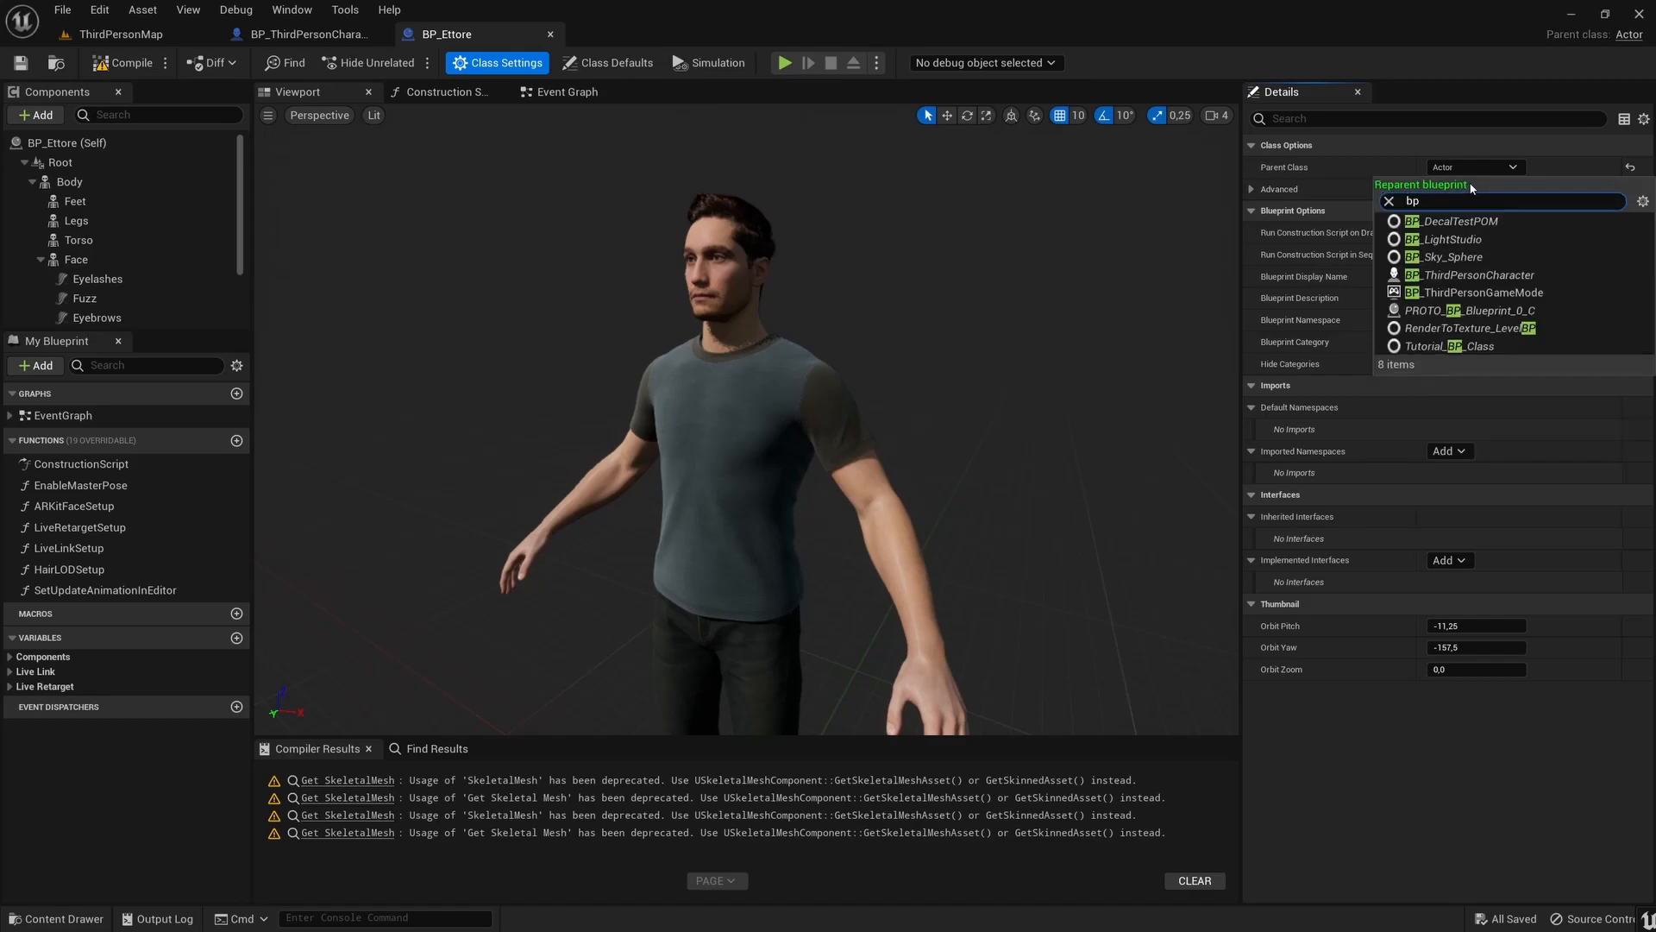
{"action": "left_click", "coordinate": [1499, 278]}
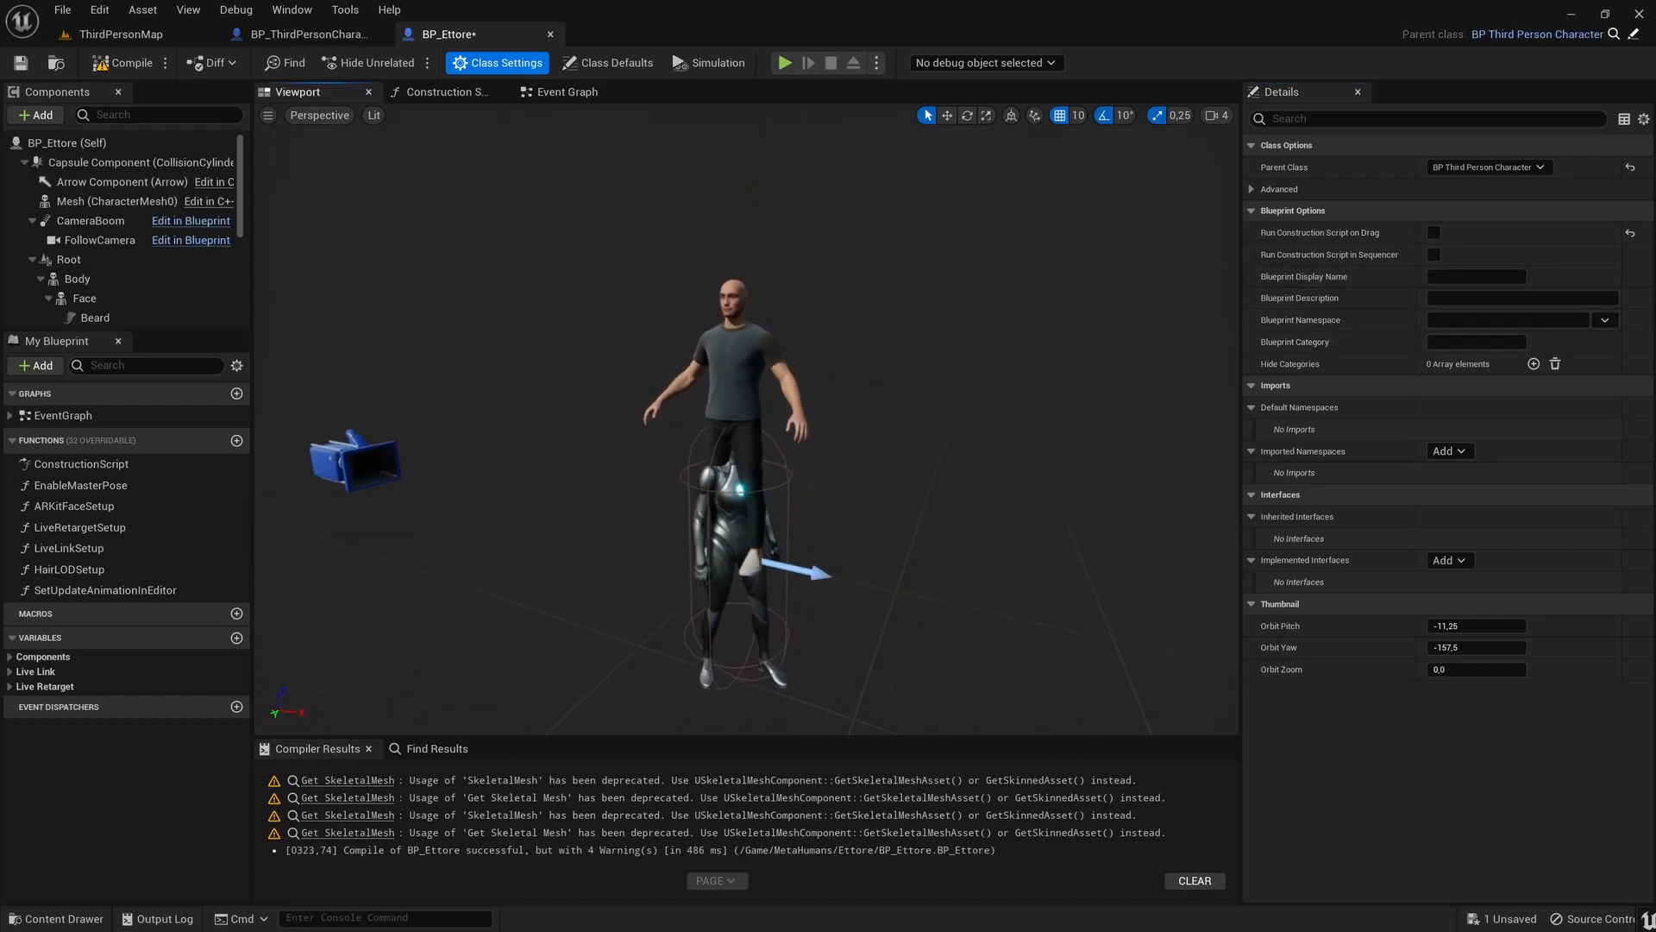
Compare BP_Ettore with BP_ThirdPersonCharacter and inspect its inherited Mesh, FollowCamera and Body components.
{"action": "left_click", "coordinate": [306, 34]}
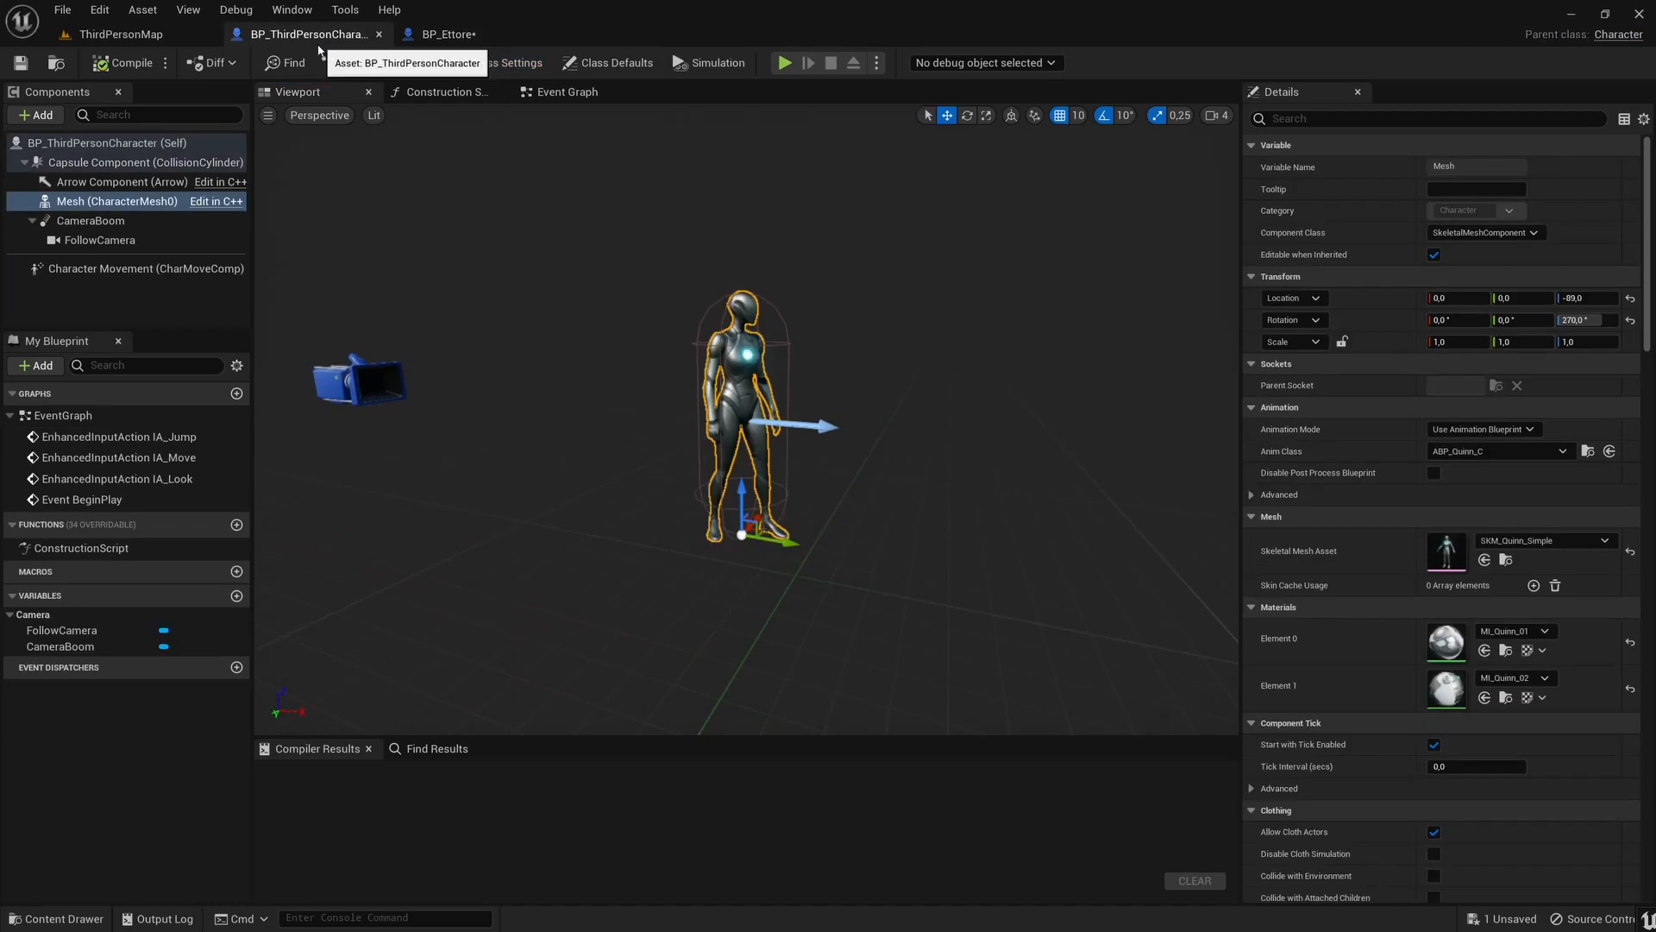
{"action": "left_click", "coordinate": [456, 35]}
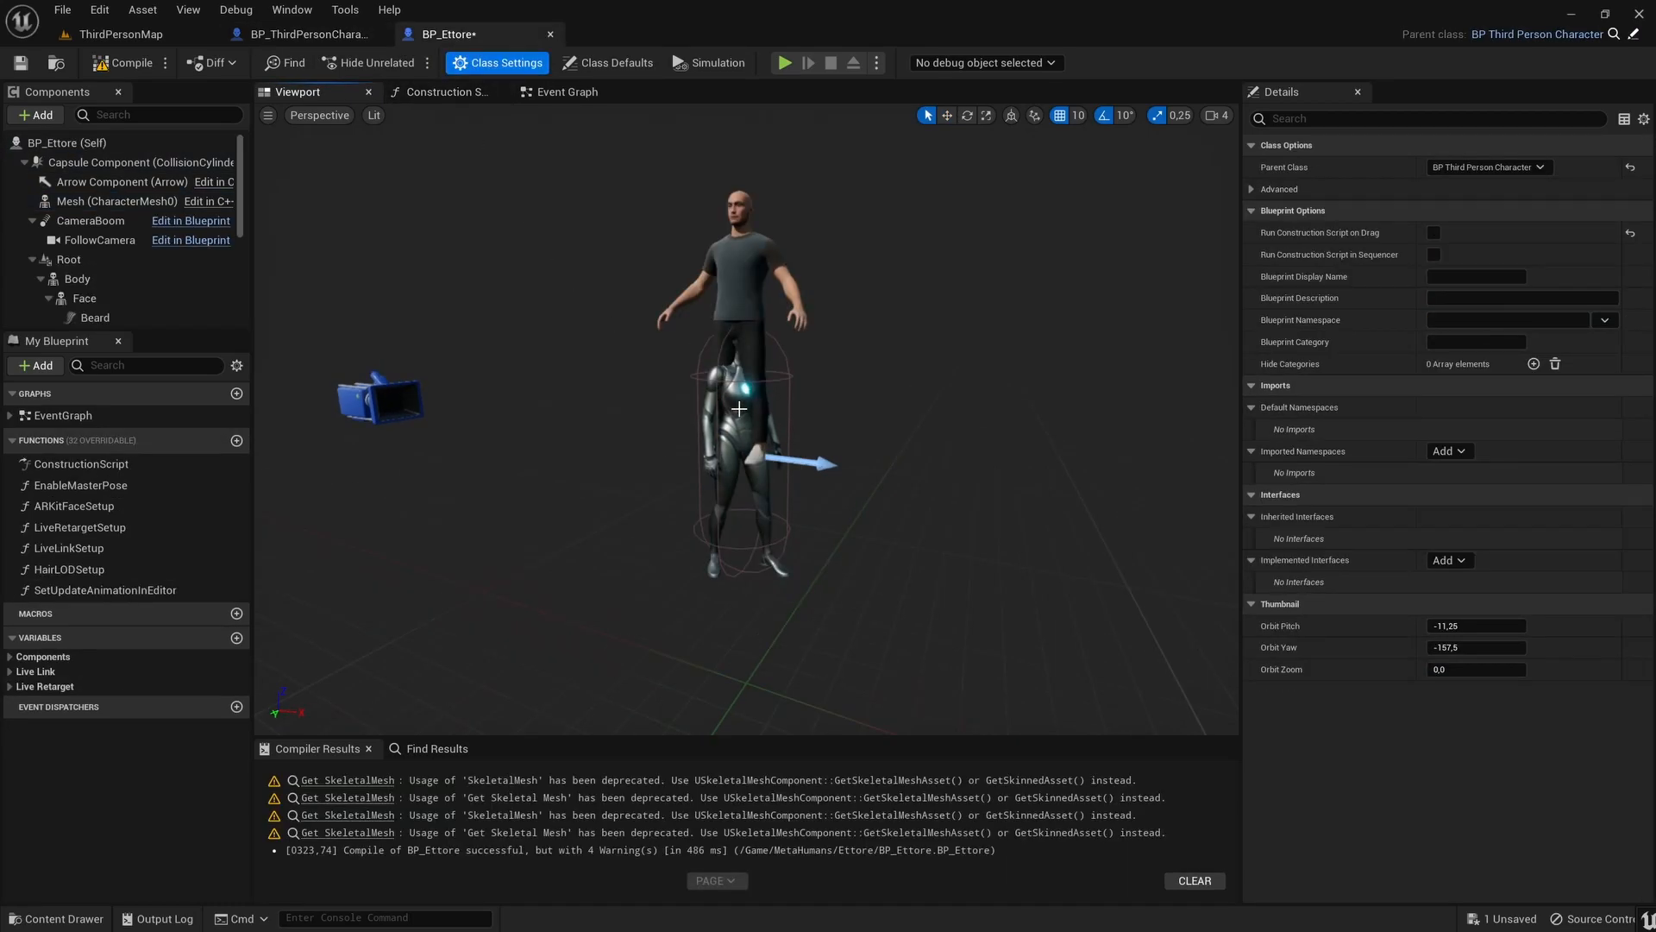
{"action": "left_click", "coordinate": [707, 457]}
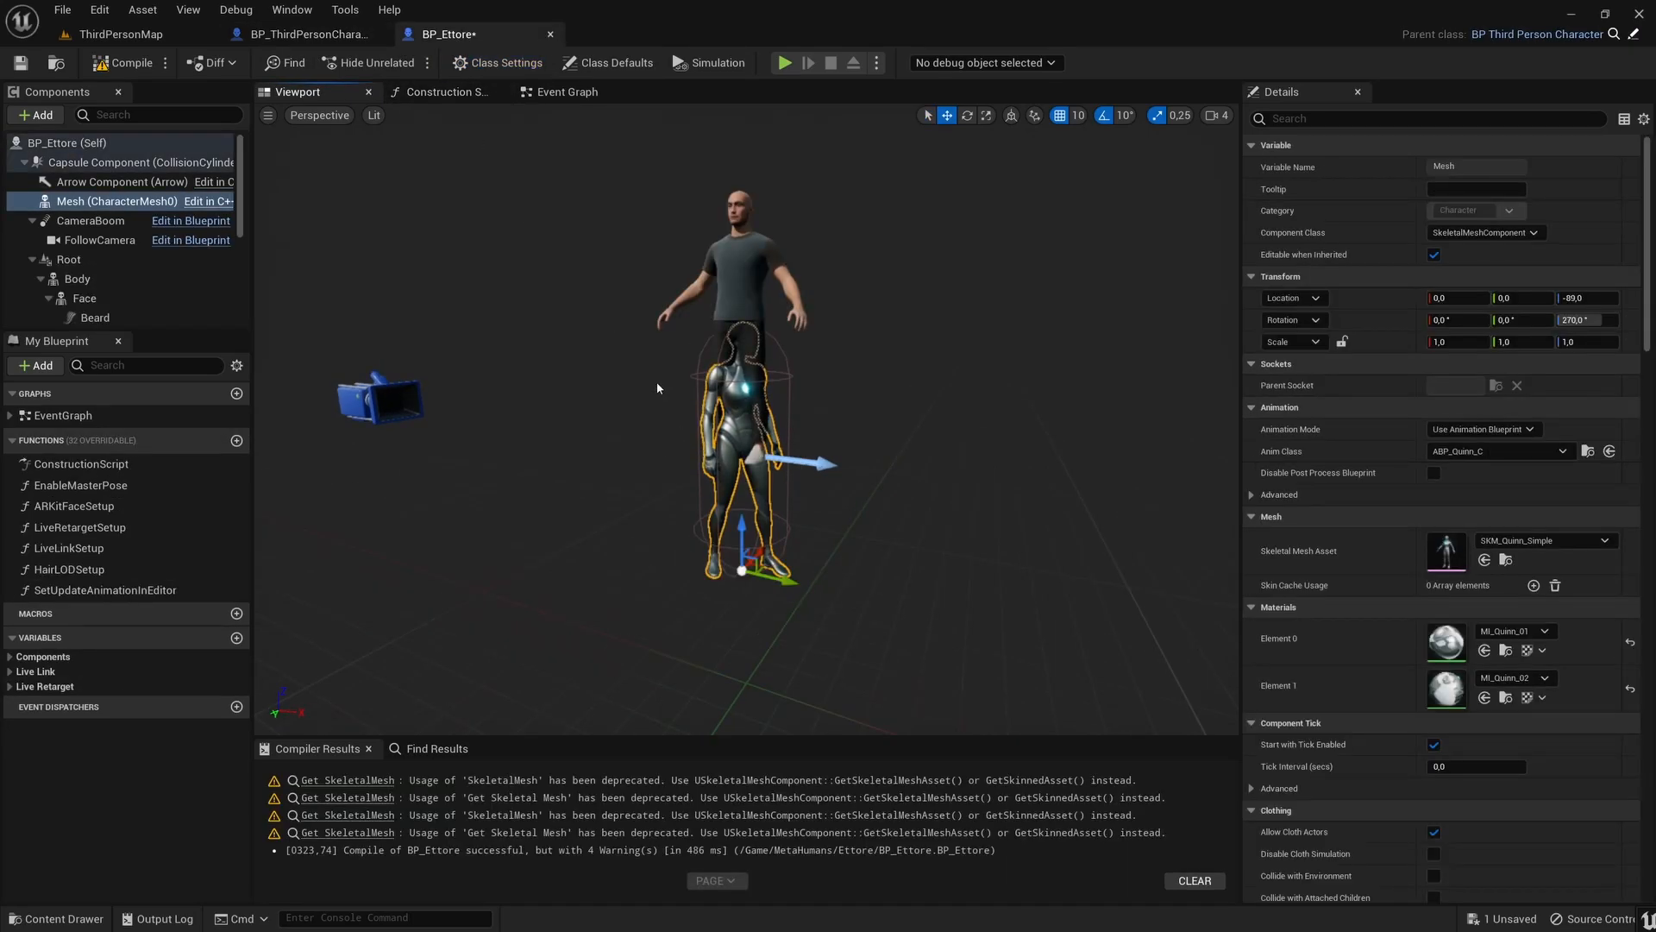
{"action": "left_click", "coordinate": [392, 401]}
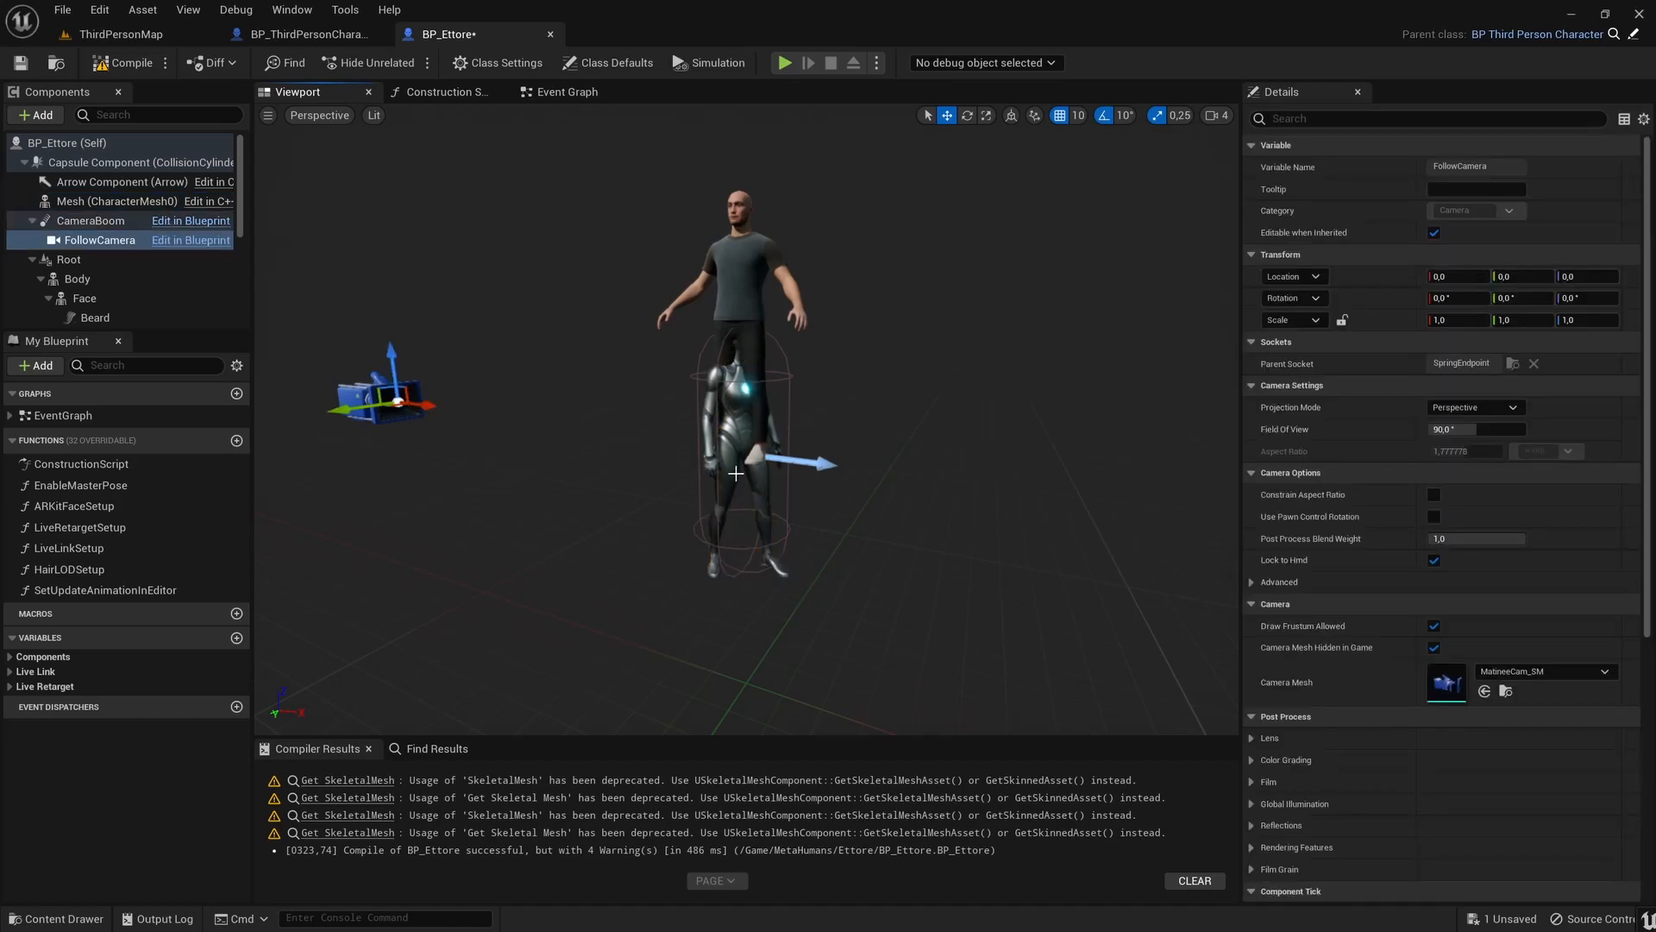
{"action": "left_click", "coordinate": [120, 280]}
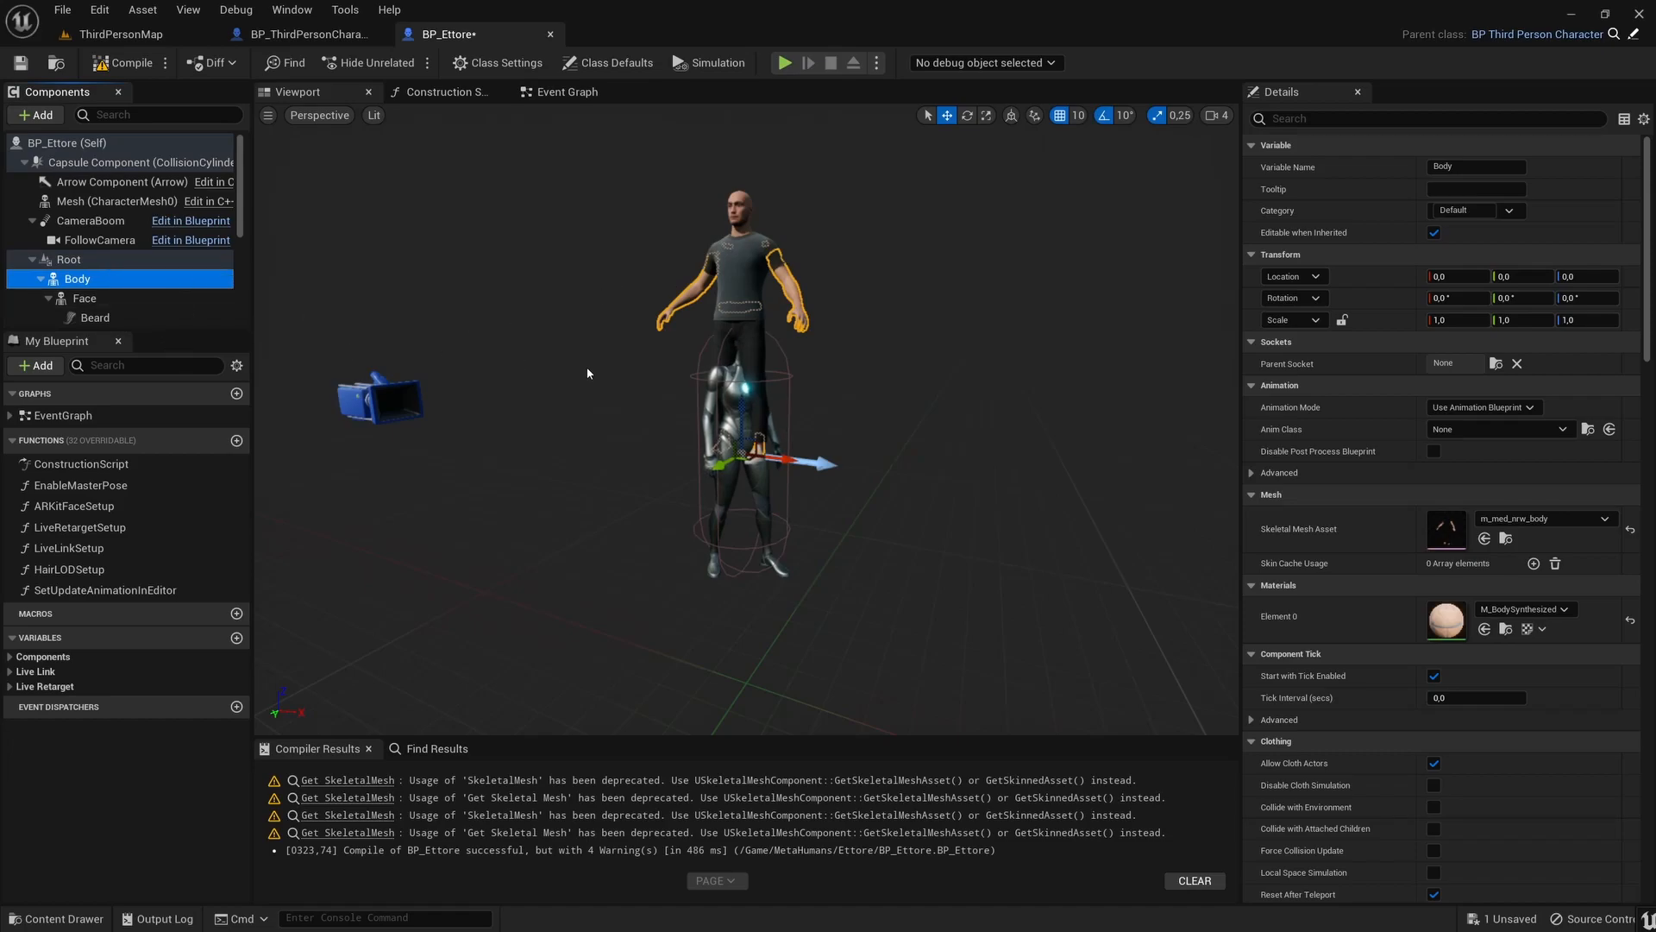
{"action": "left_click", "coordinate": [732, 398]}
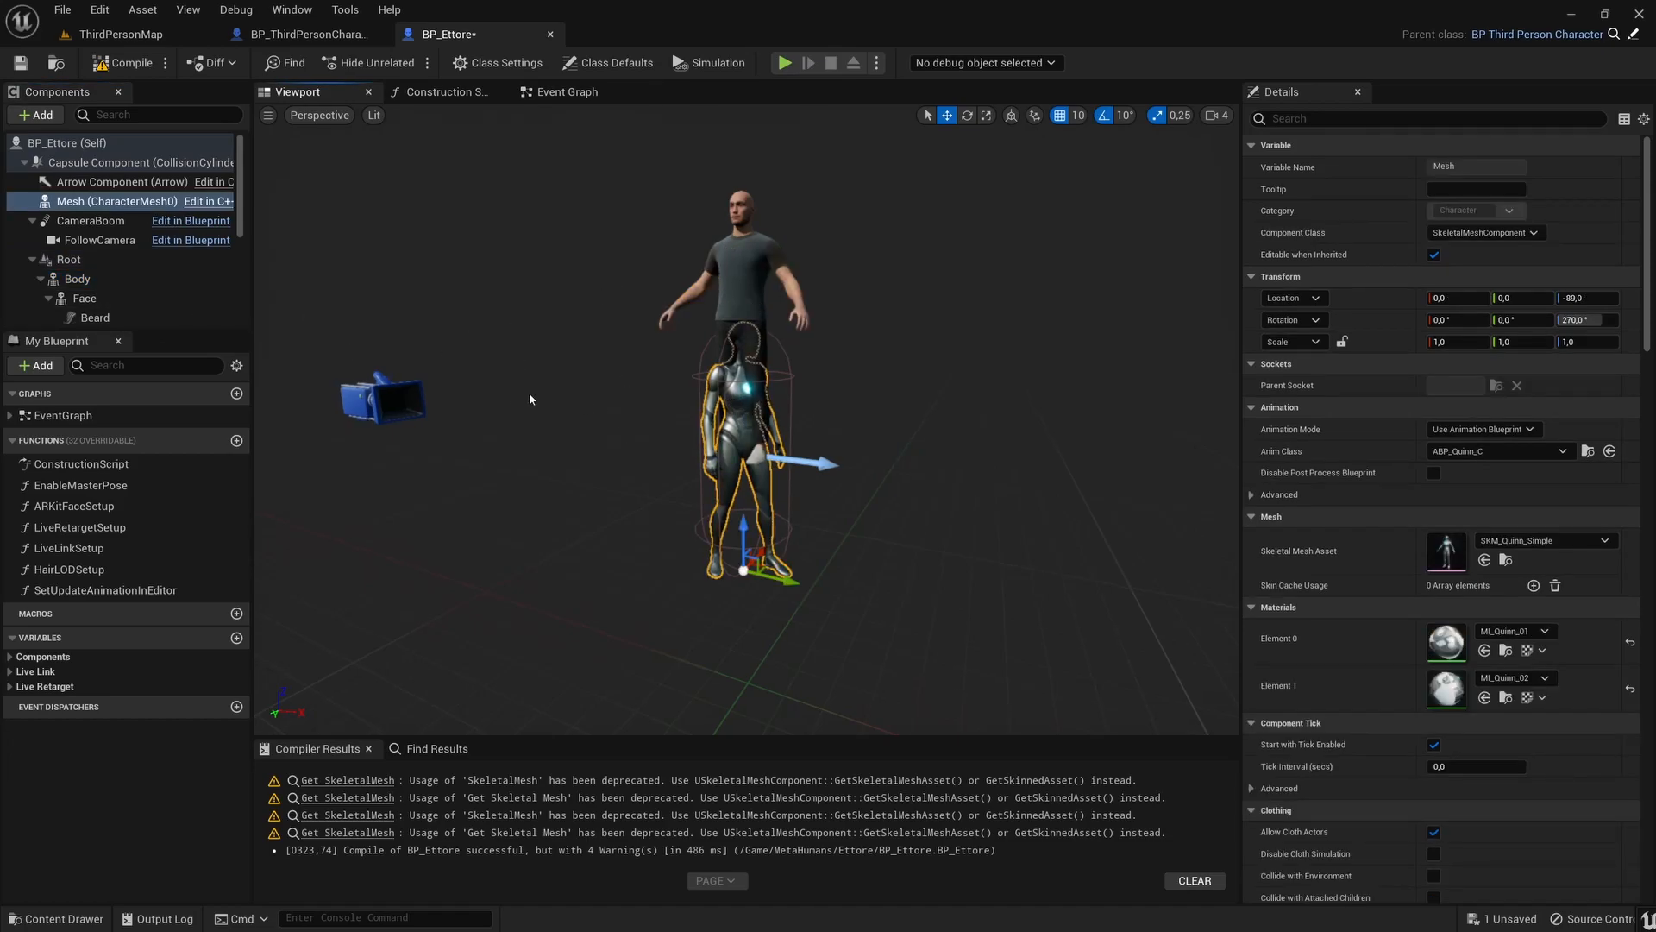
Reparent the Body component of BP_Ettore from Root to the inherited Mesh (CharacterMesh0) component.
{"action": "left_click", "coordinate": [34, 280]}
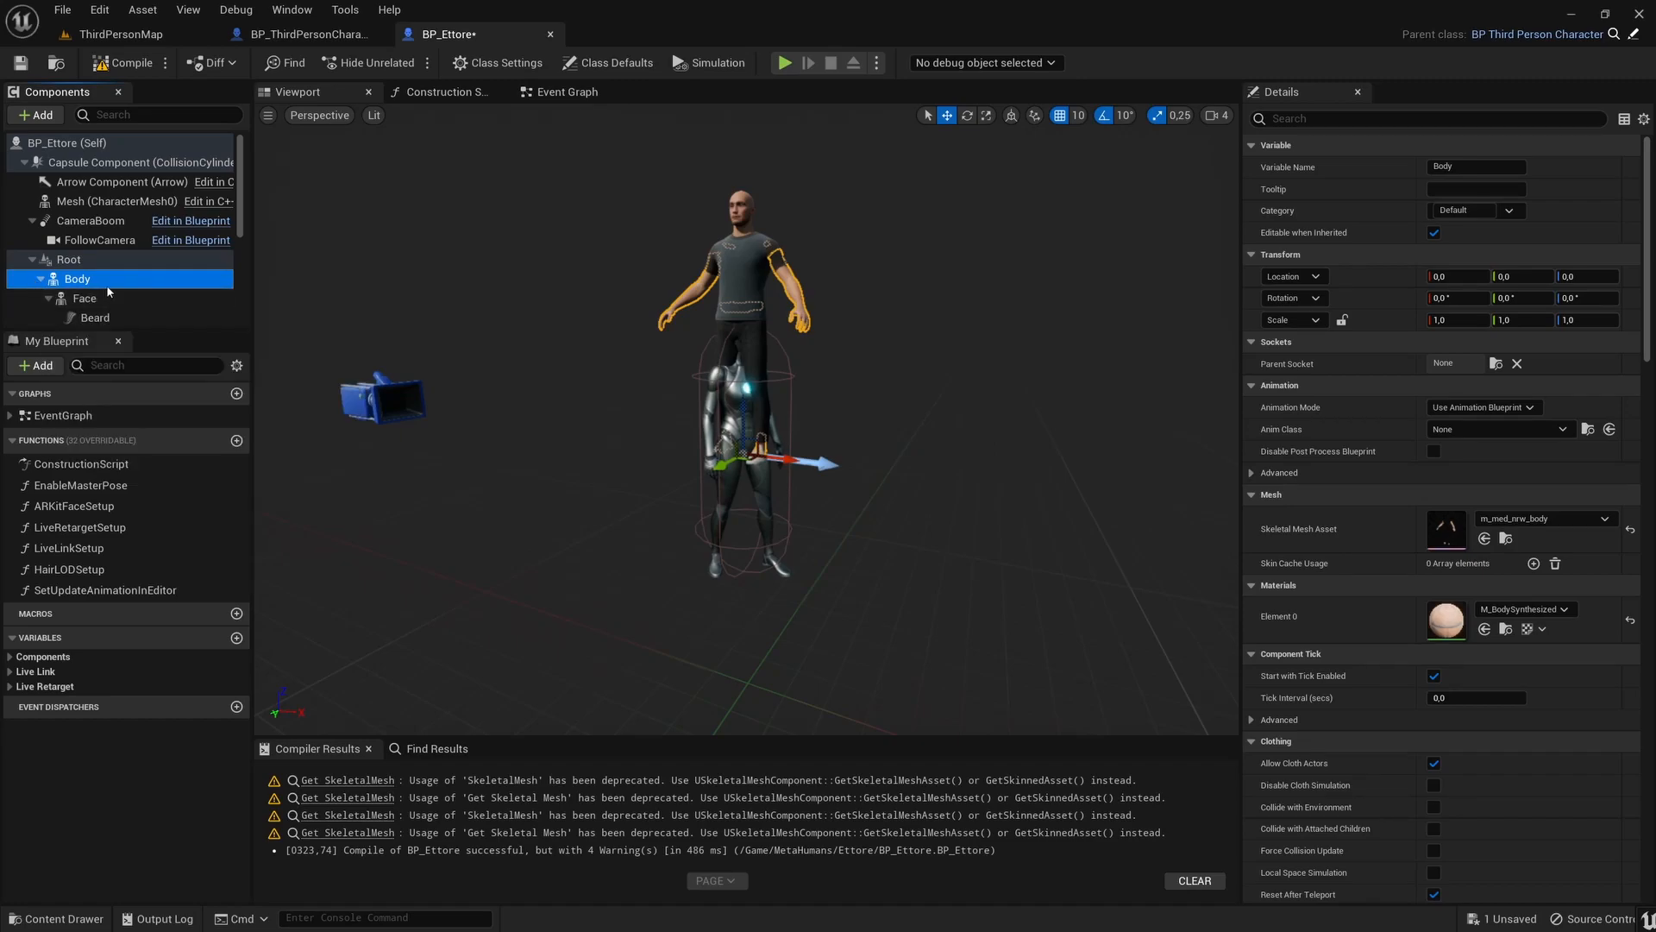
{"action": "scroll", "coordinate": [109, 269], "scroll_direction": "down", "scroll_amount": 2}
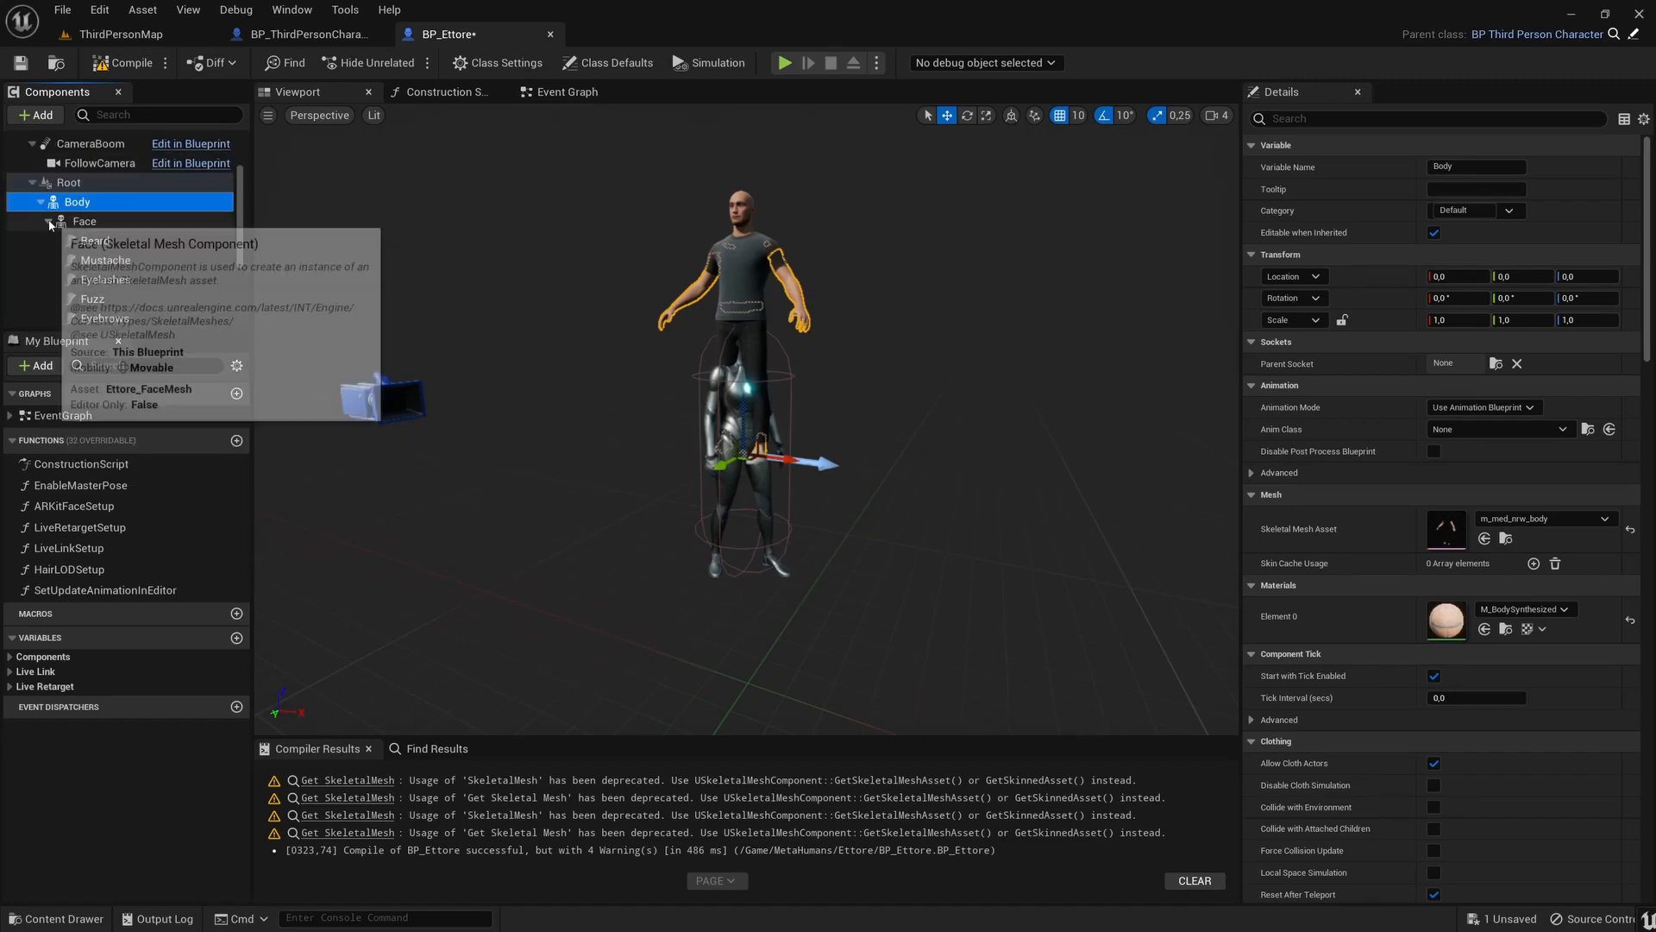
{"action": "left_click", "coordinate": [42, 204]}
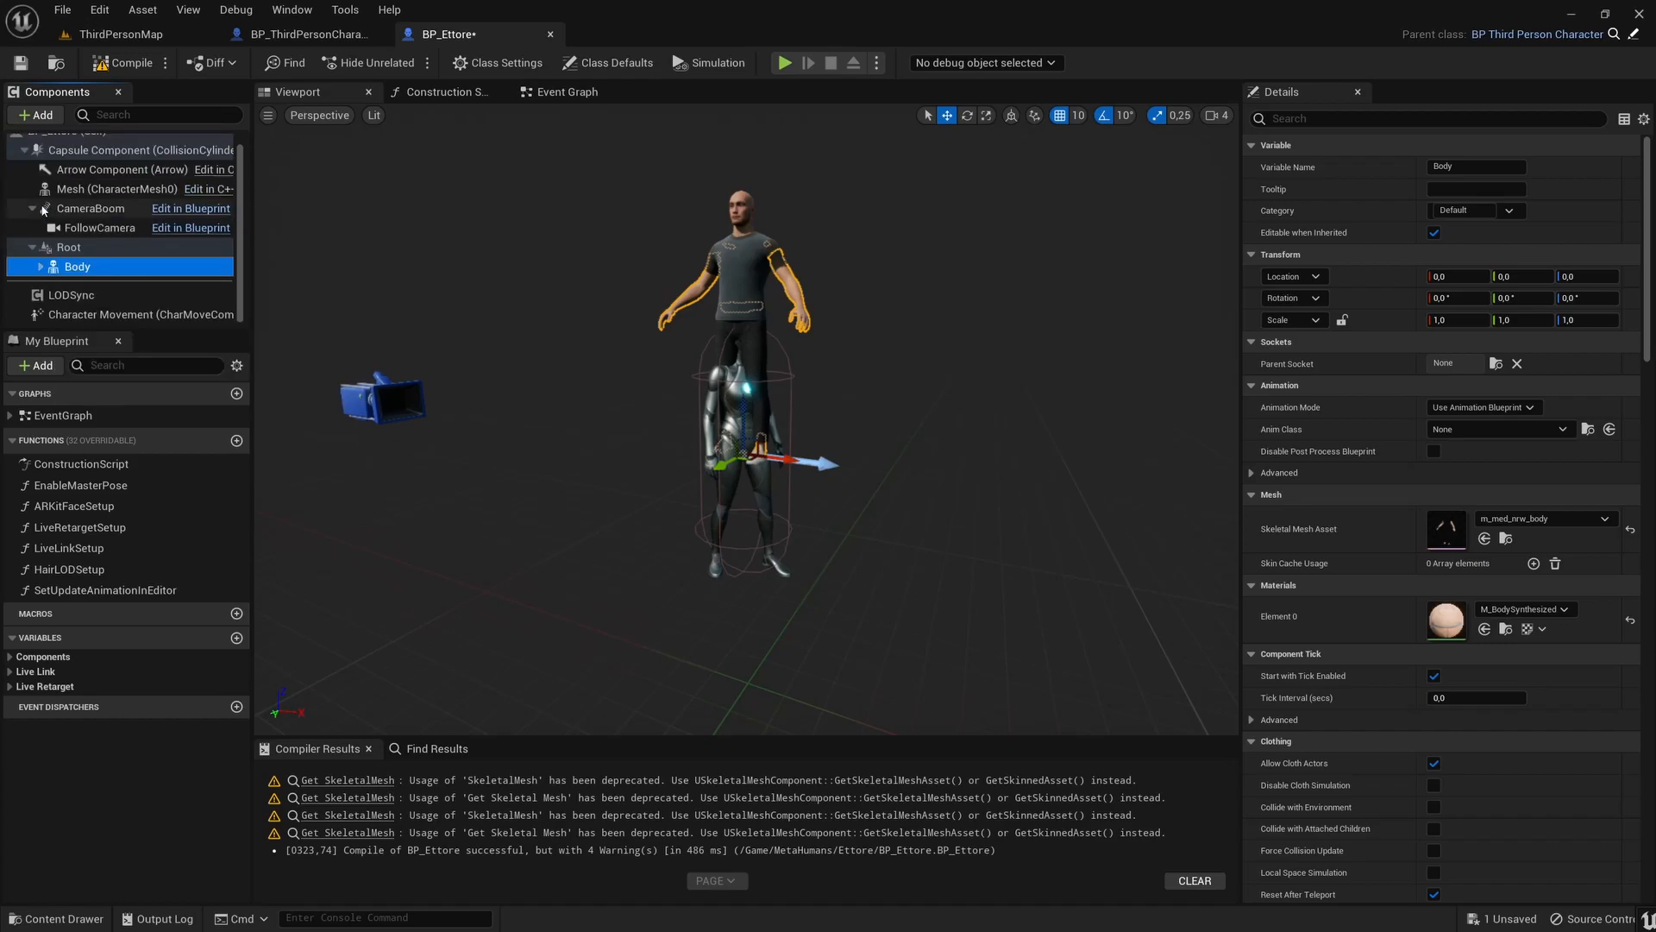
{"action": "scroll", "coordinate": [129, 278], "scroll_direction": "up", "scroll_amount": 1}
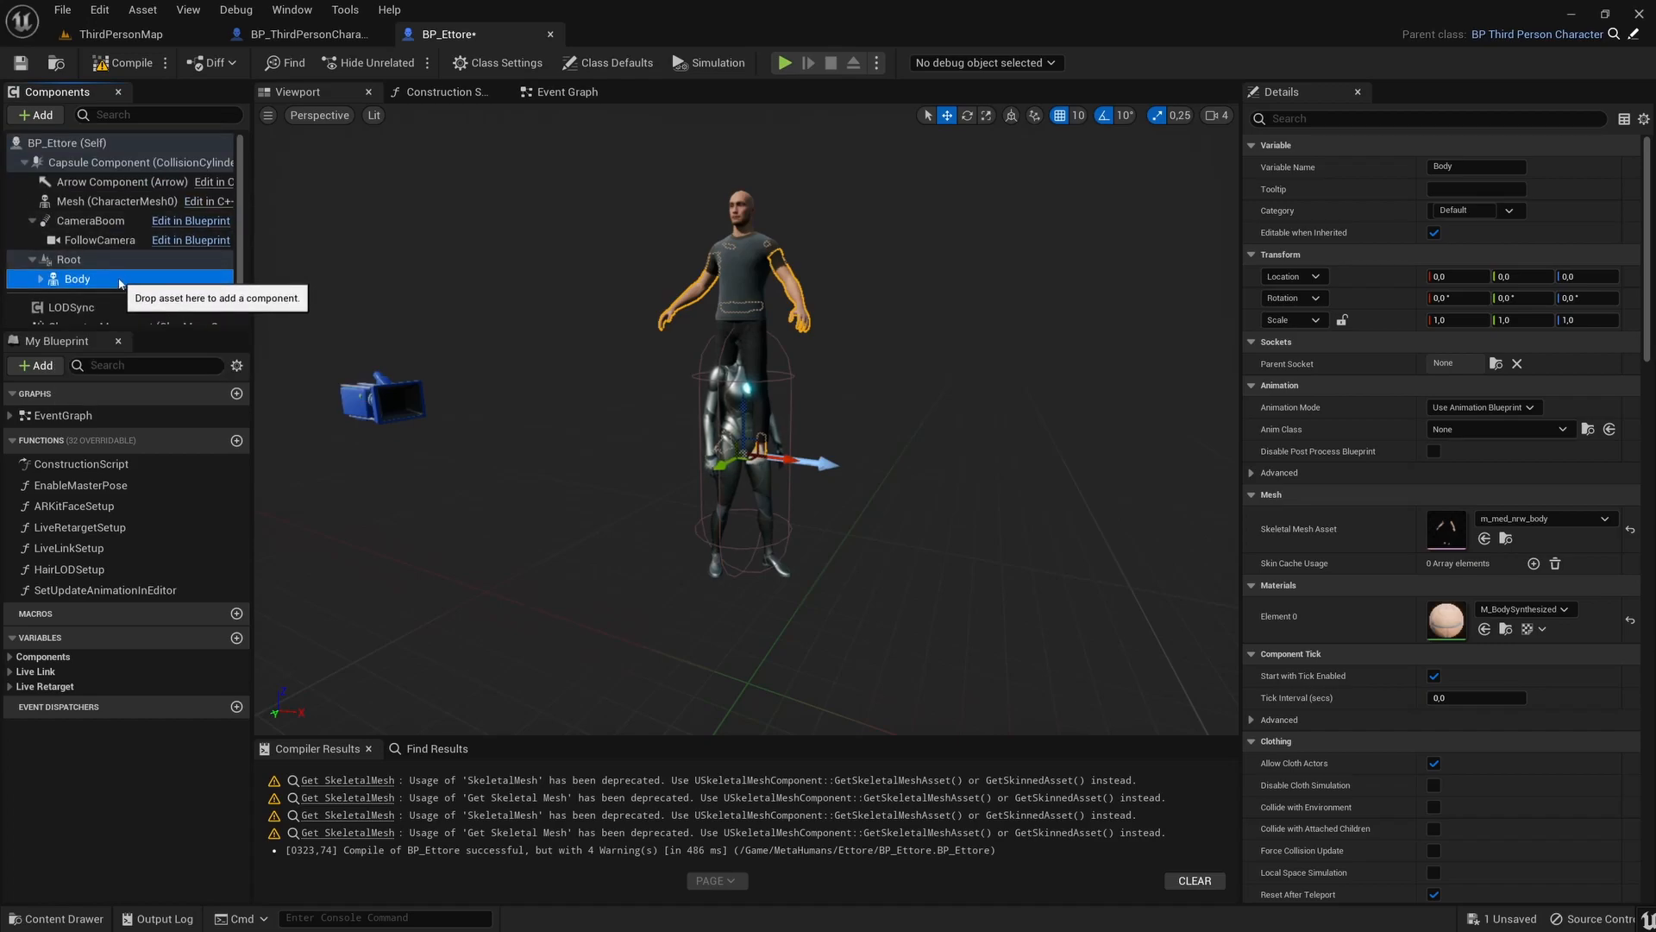
{"action": "left_click_drag", "start_coordinate": [120, 282], "coordinate": [112, 209]}
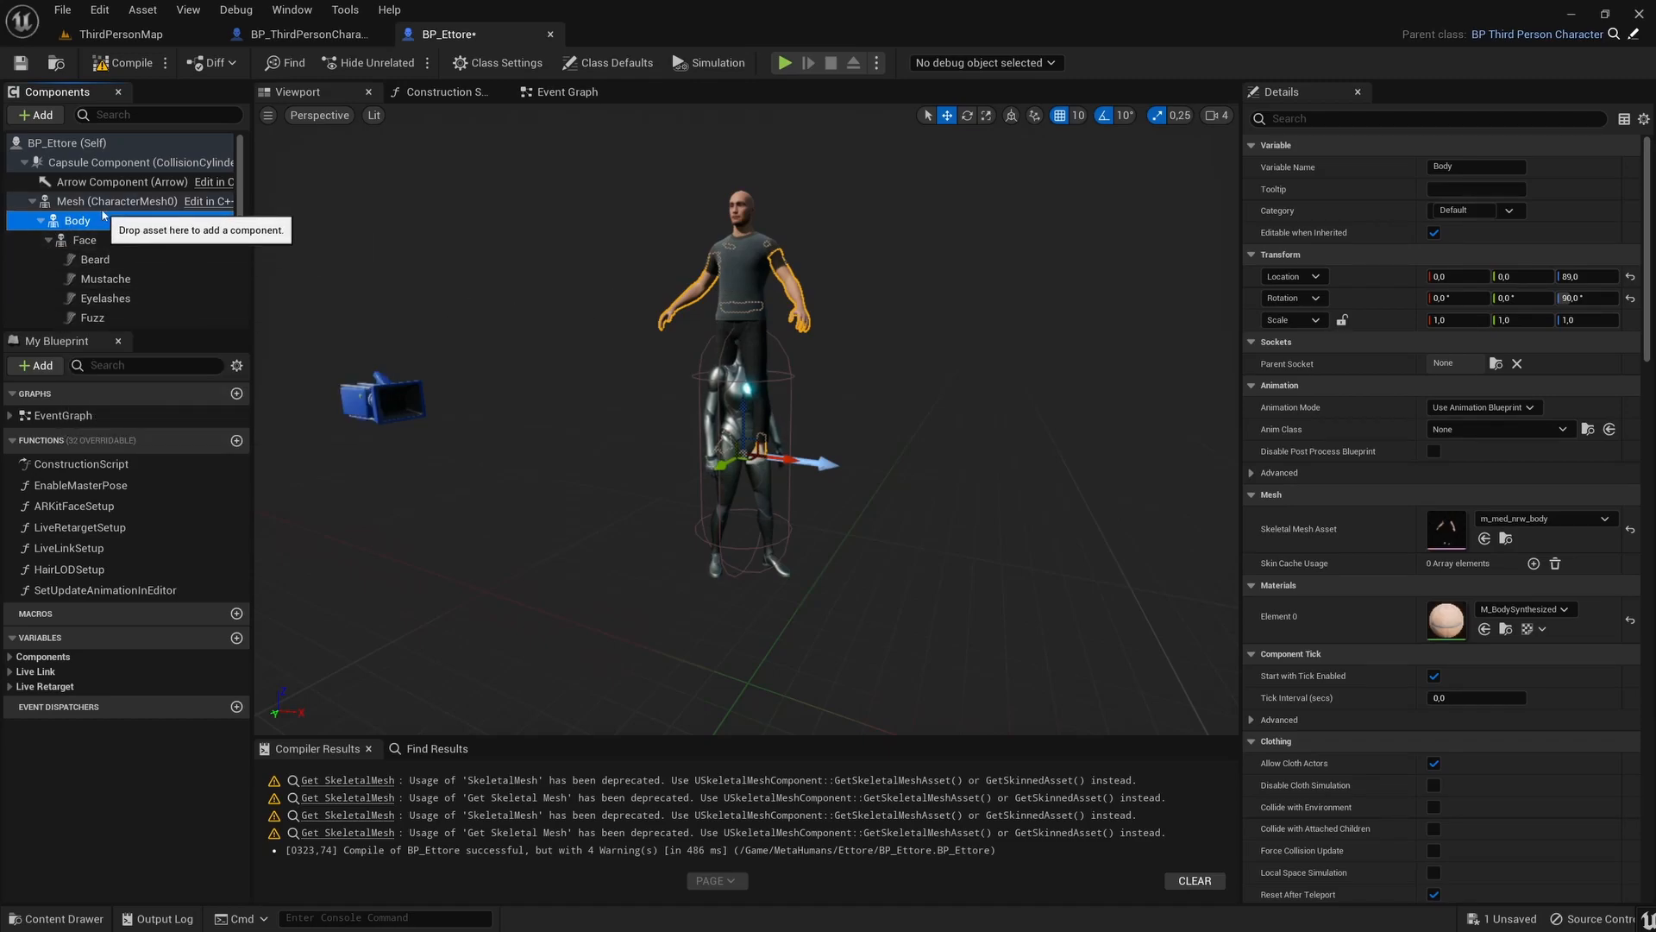
Delete the empty Root component from BP_Ettore and compile the blueprint.
{"action": "left_click", "coordinate": [36, 201]}
{"action": "left_click", "coordinate": [32, 201]}
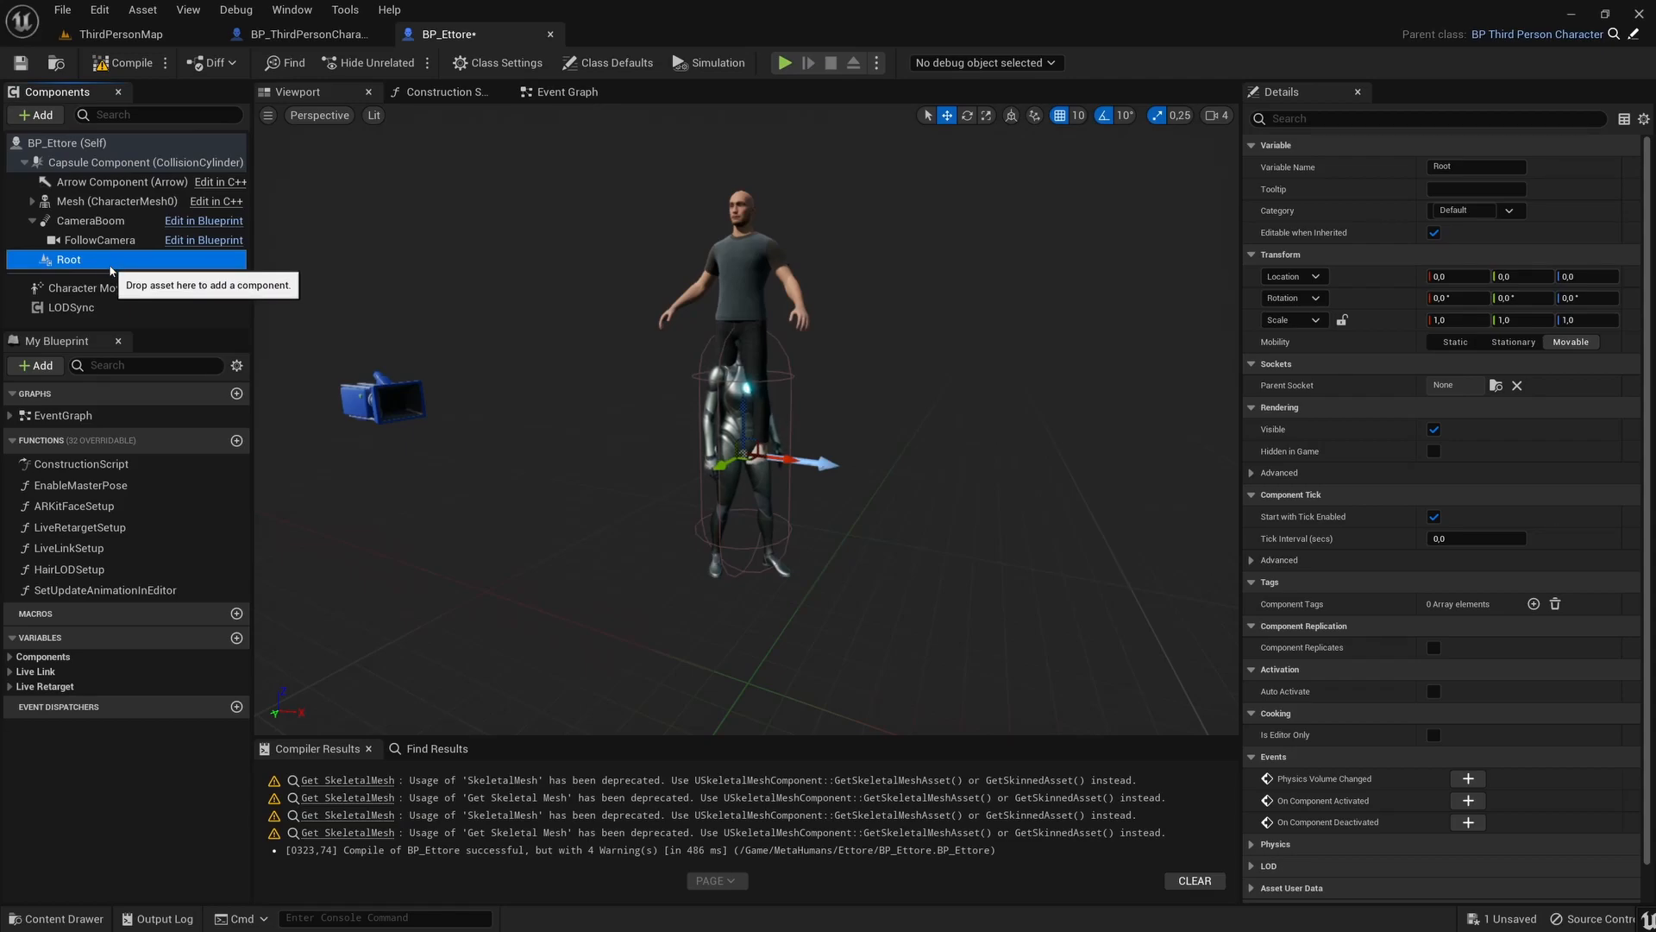
{"action": "key", "text": "Delete"}
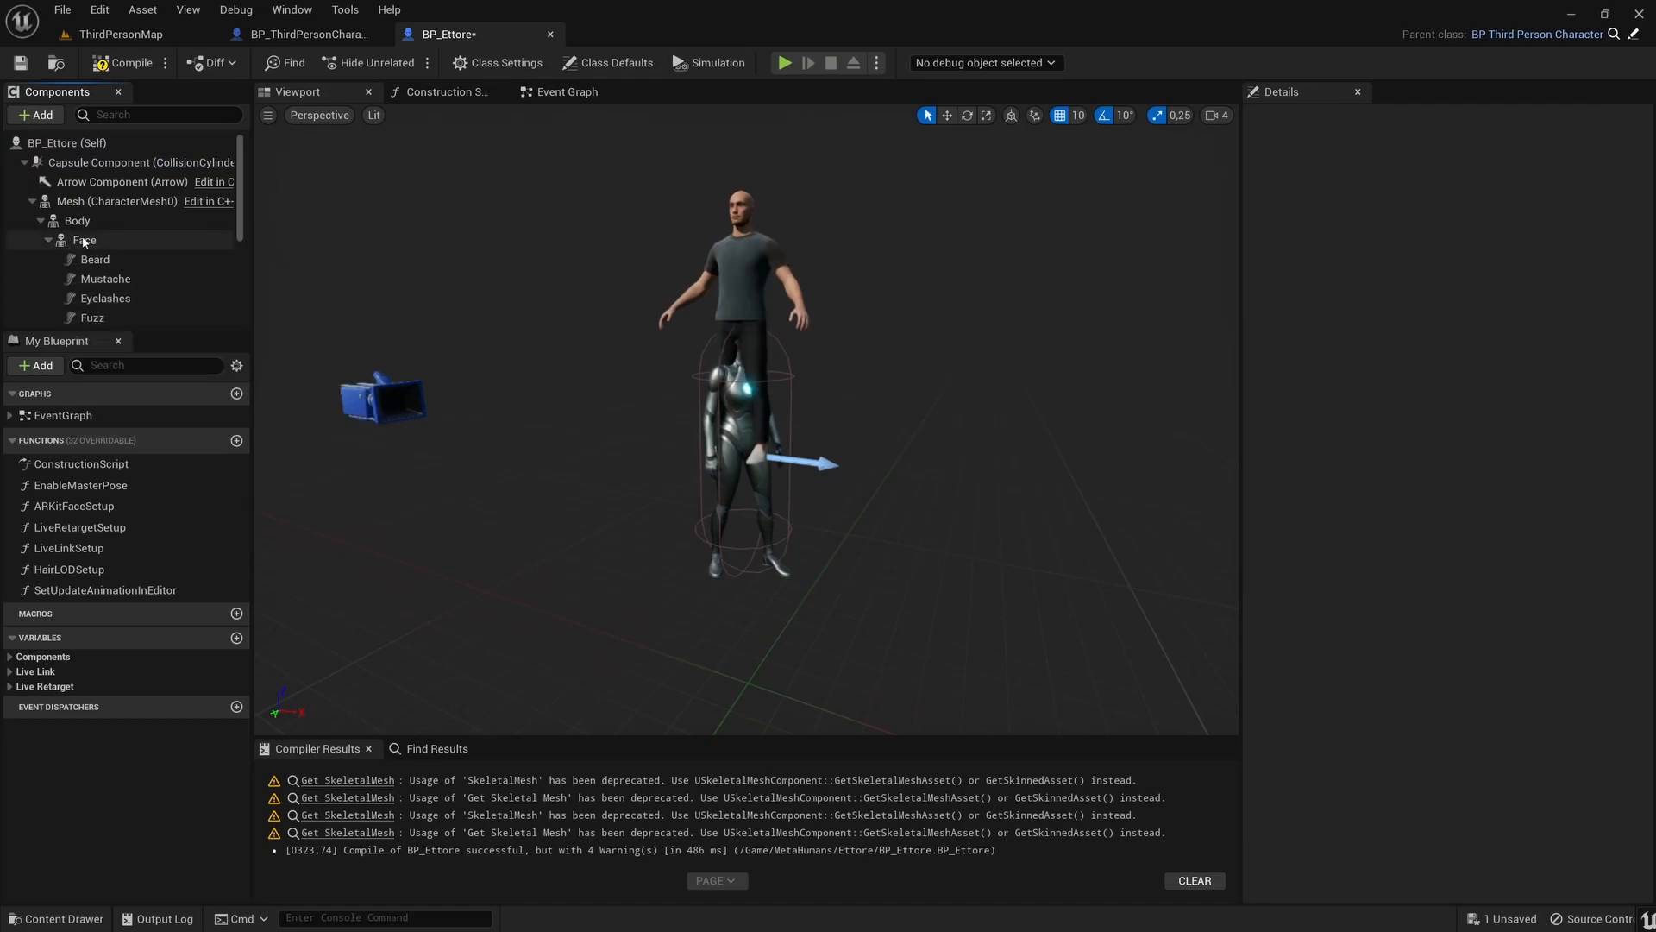
{"action": "left_click", "coordinate": [144, 69]}
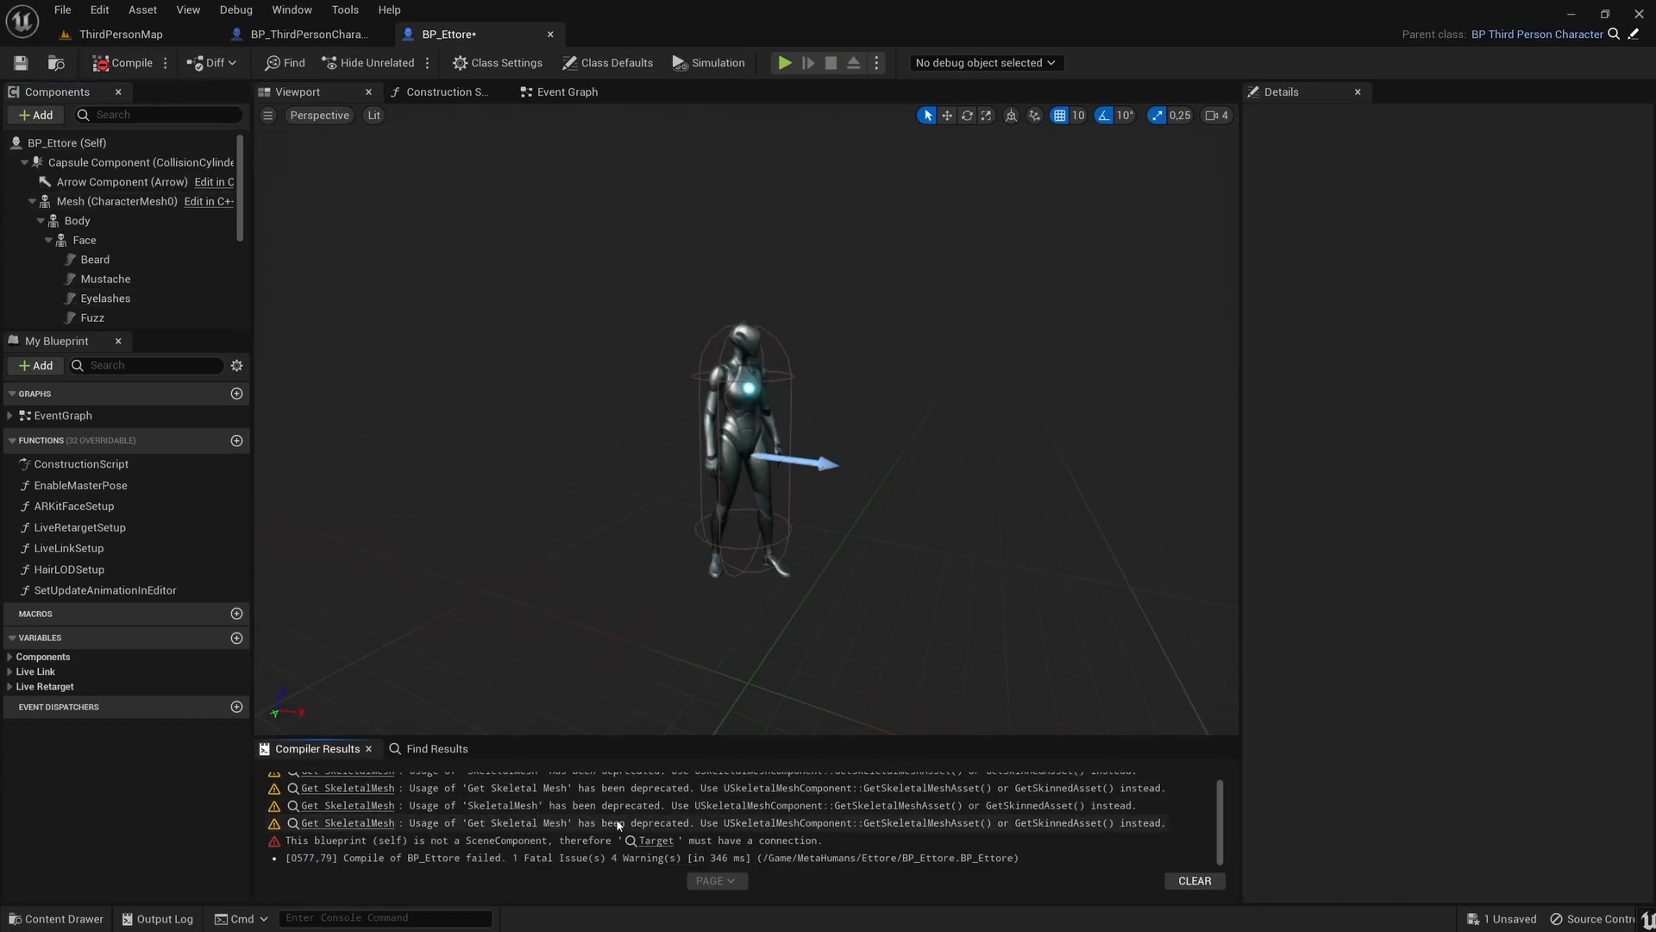
Connect a Mesh reference to the Target of Get Children Components in the Set Update Animation in Editor function, and recompile.
{"action": "left_click", "coordinate": [656, 841]}
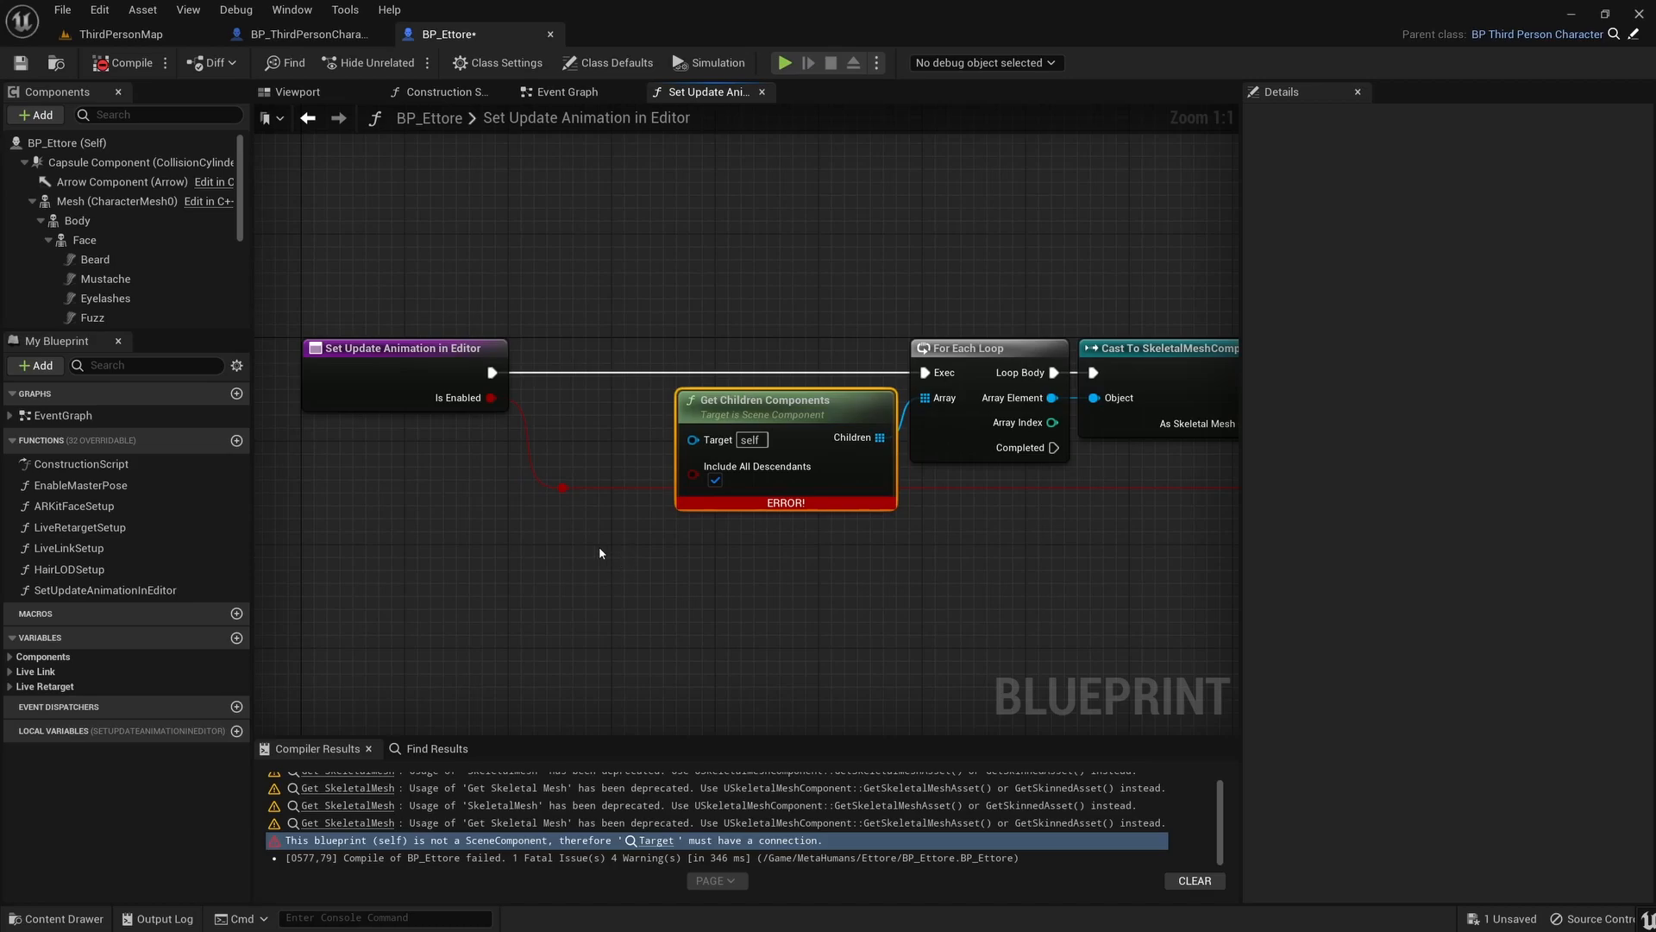
{"action": "left_click", "coordinate": [155, 222]}
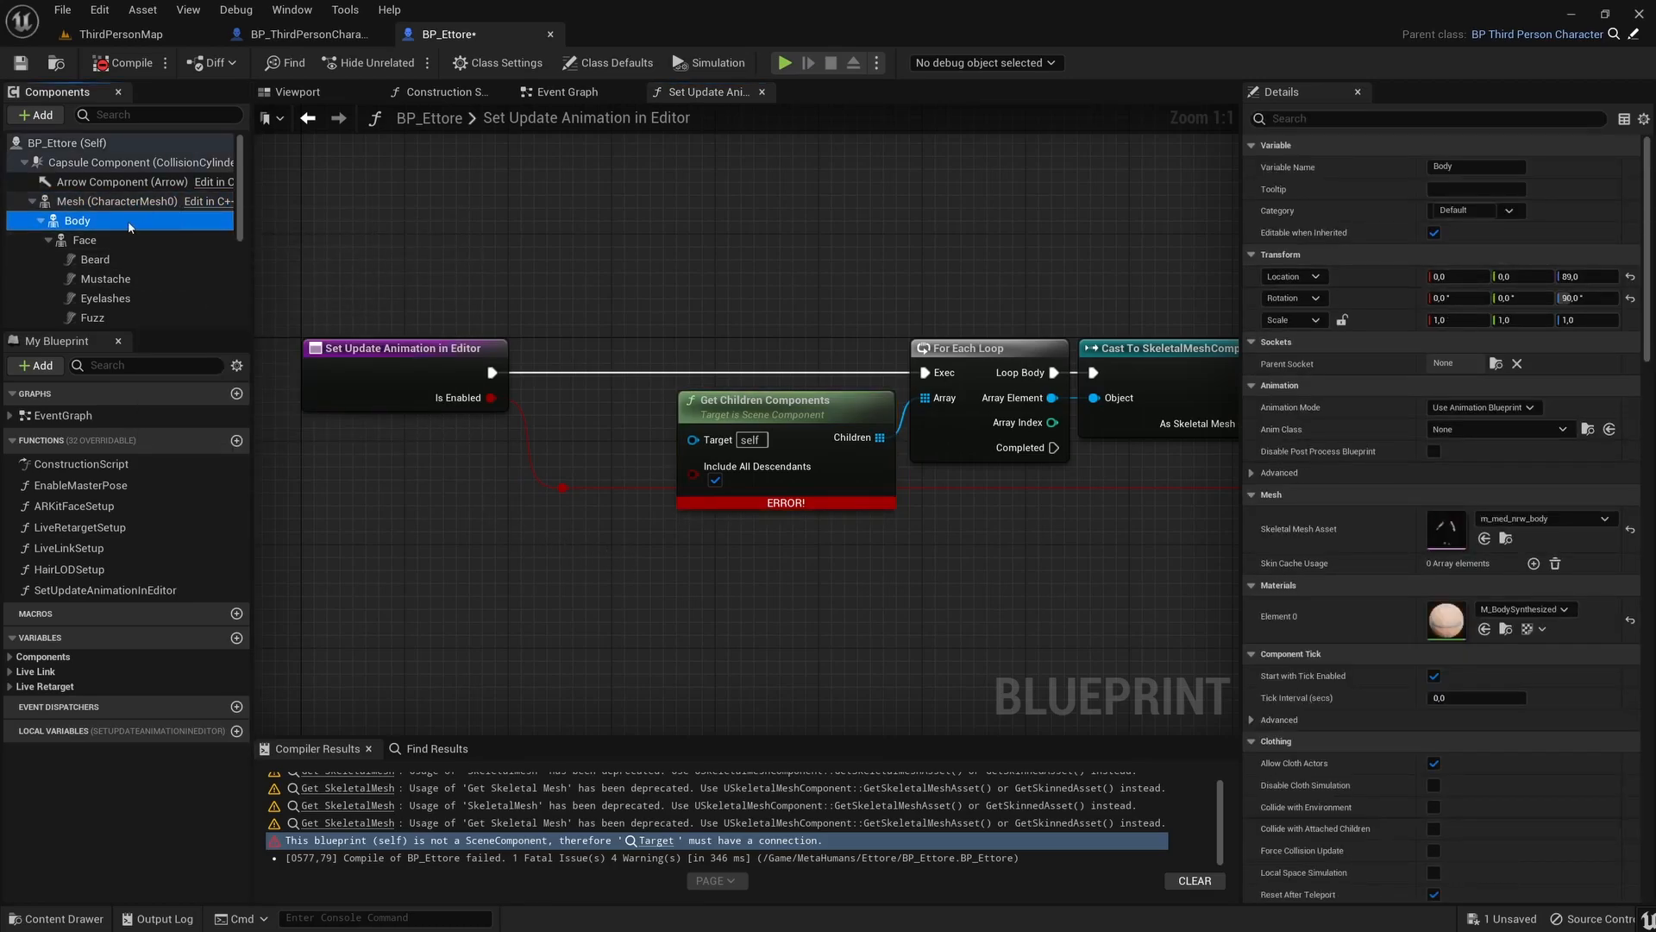
{"action": "left_click", "coordinate": [115, 202]}
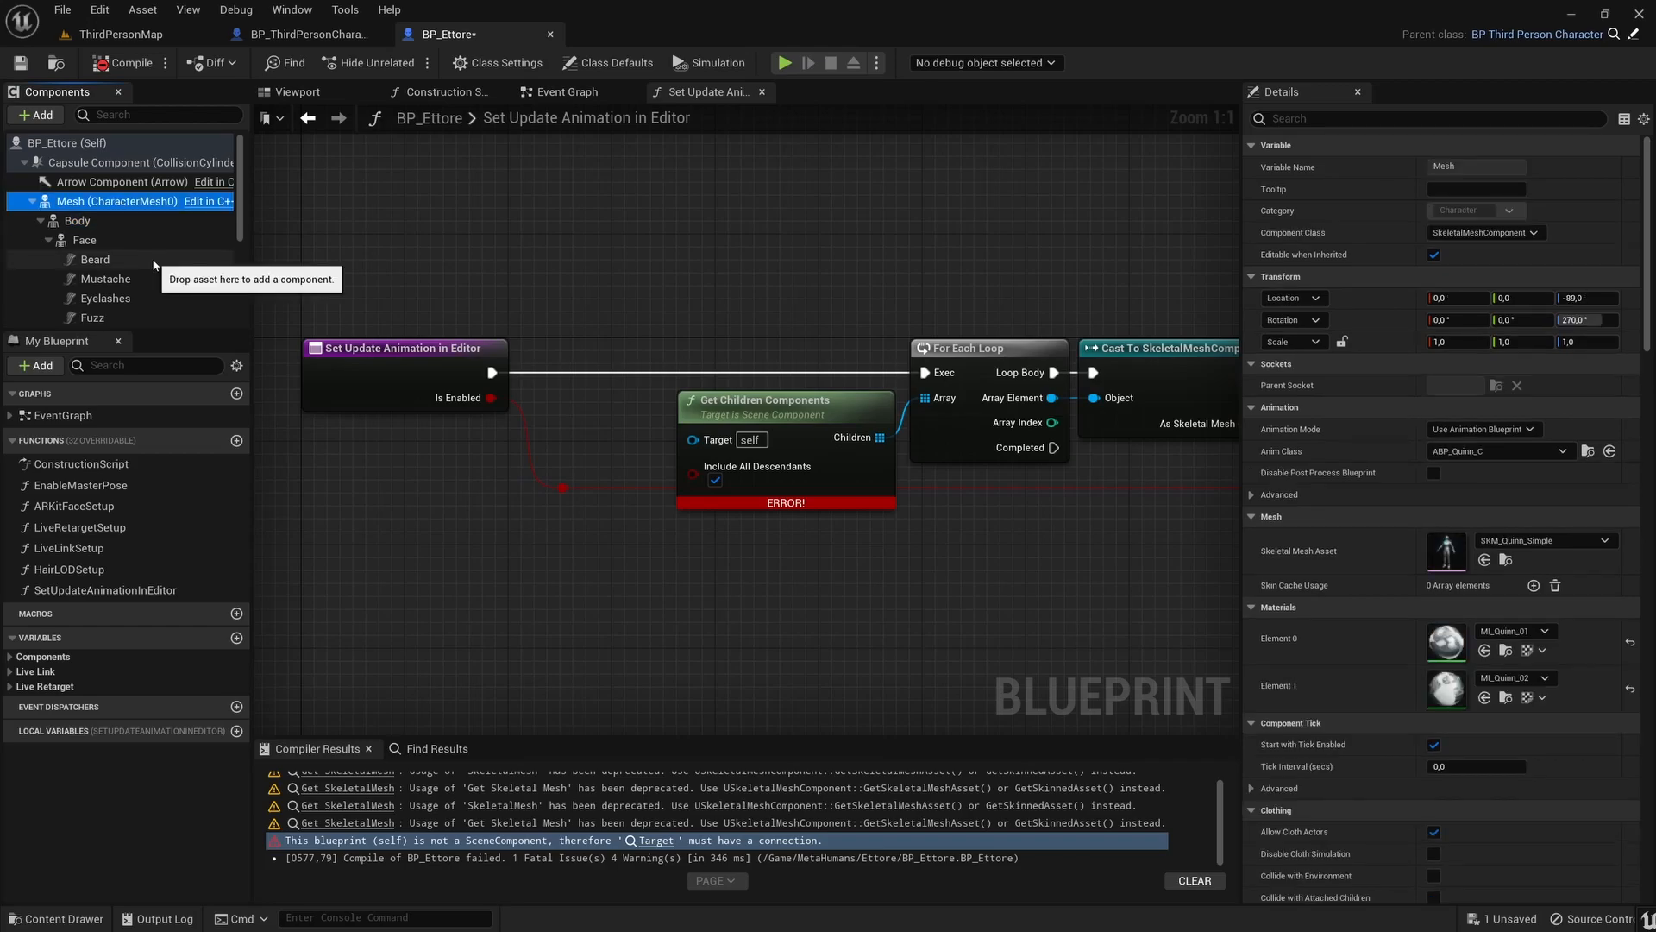
{"action": "left_click_drag", "start_coordinate": [104, 203], "coordinate": [557, 442]}
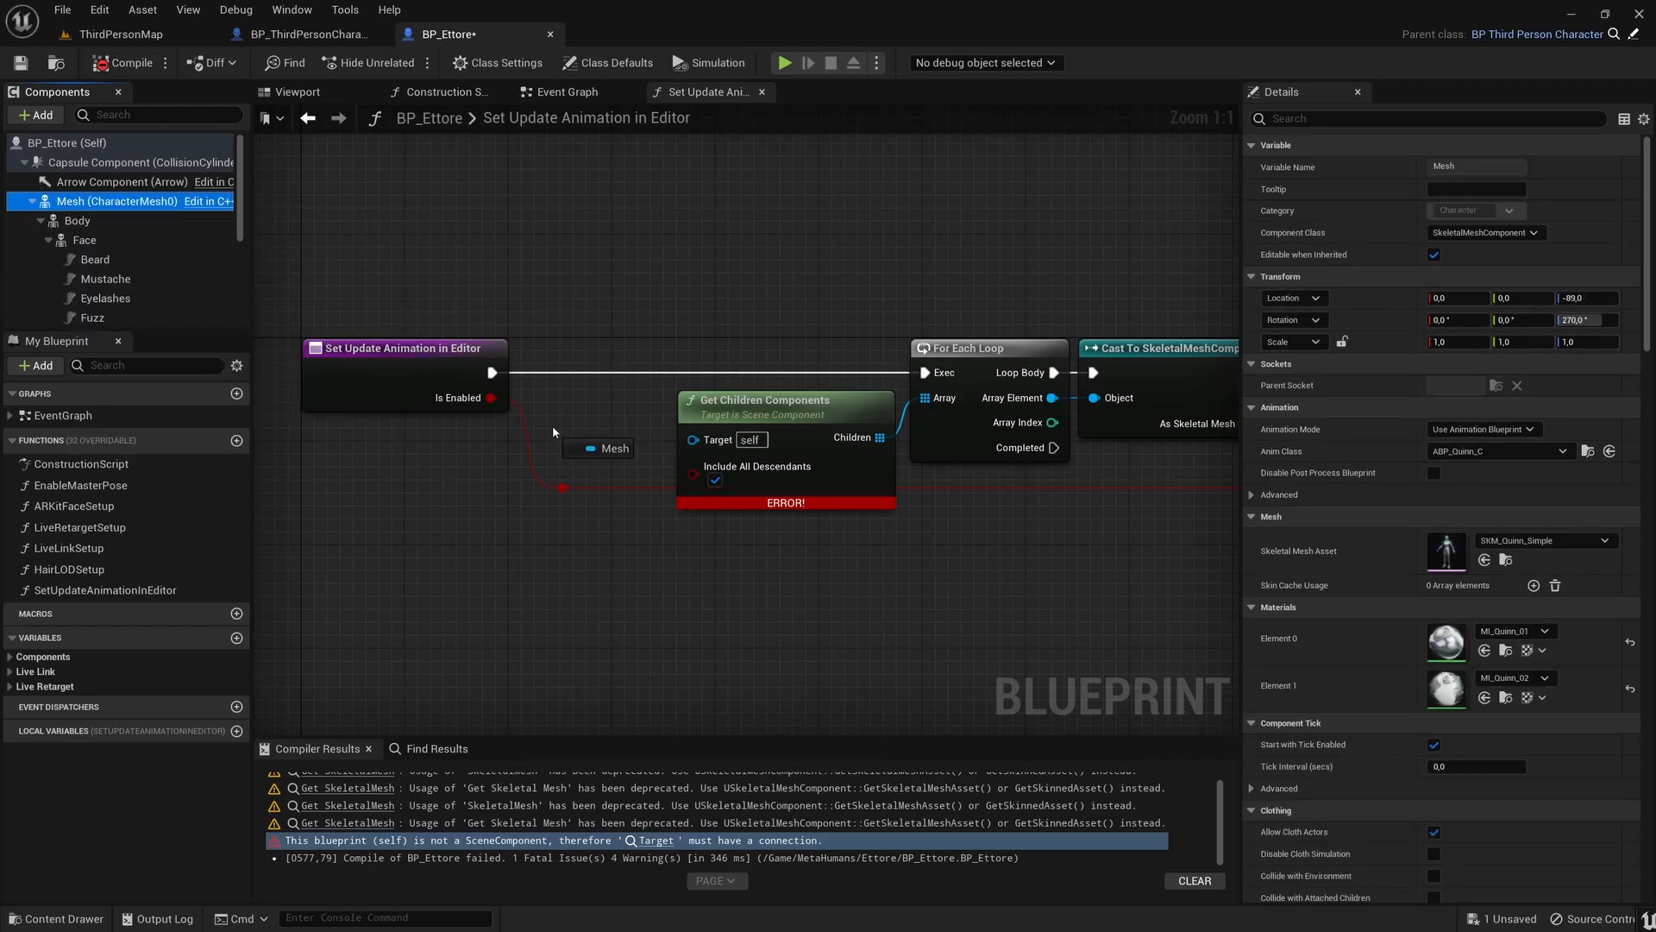
{"action": "left_click", "coordinate": [575, 425]}
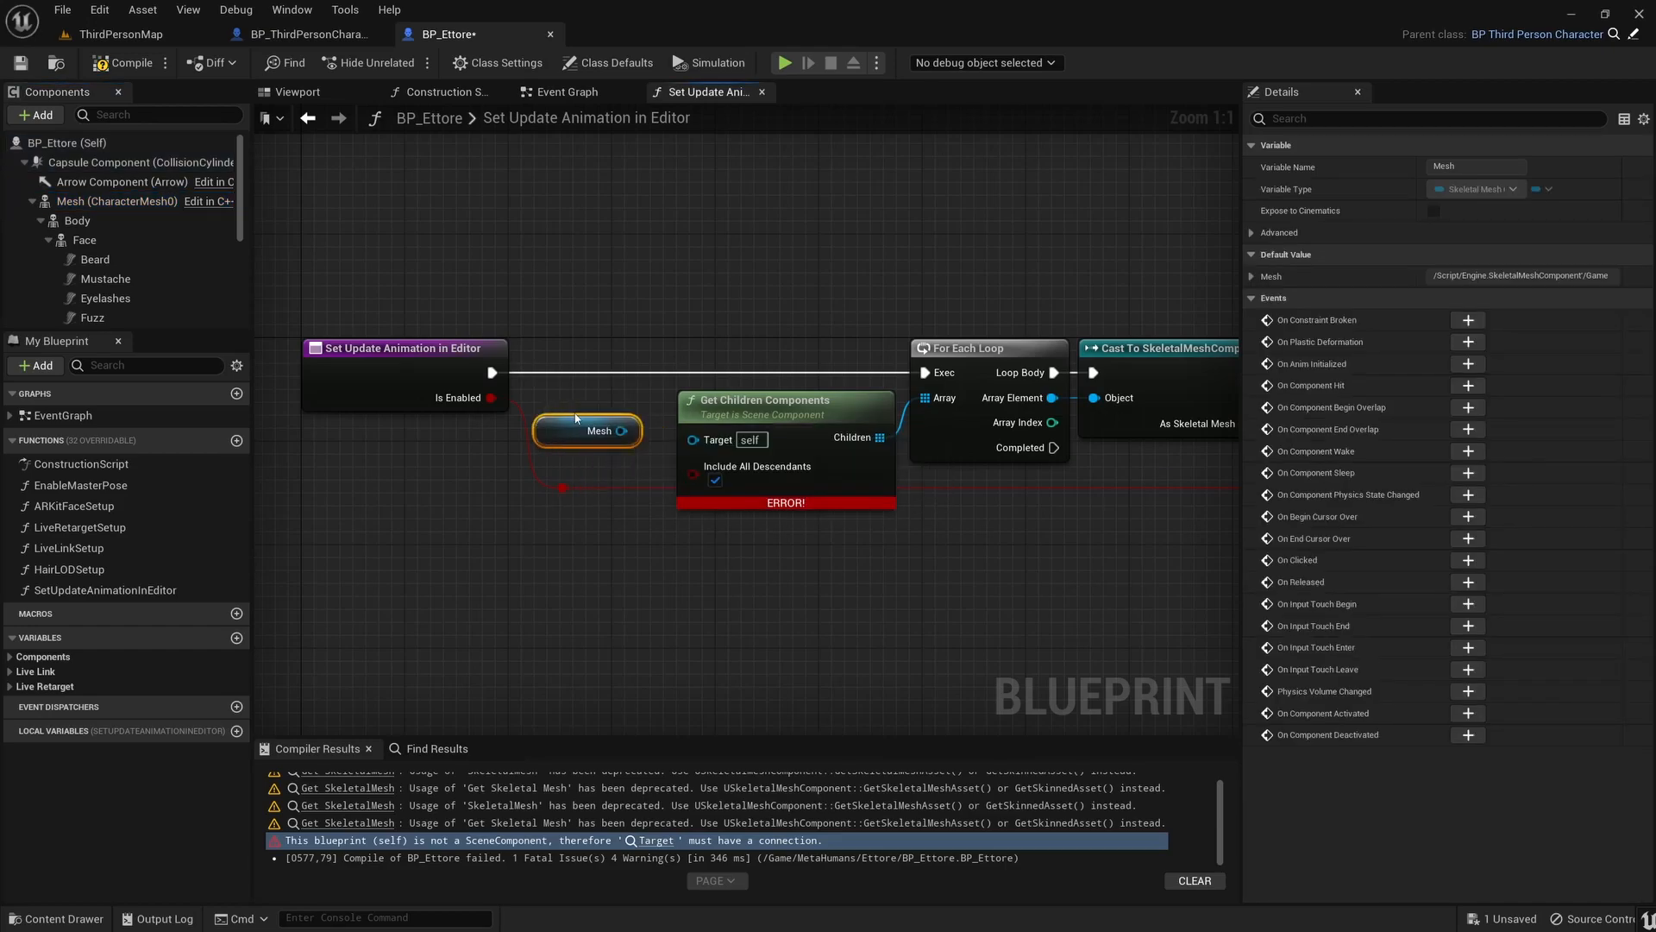
{"action": "left_click_drag", "start_coordinate": [621, 431], "coordinate": [693, 439]}
{"action": "left_click", "coordinate": [603, 509]}
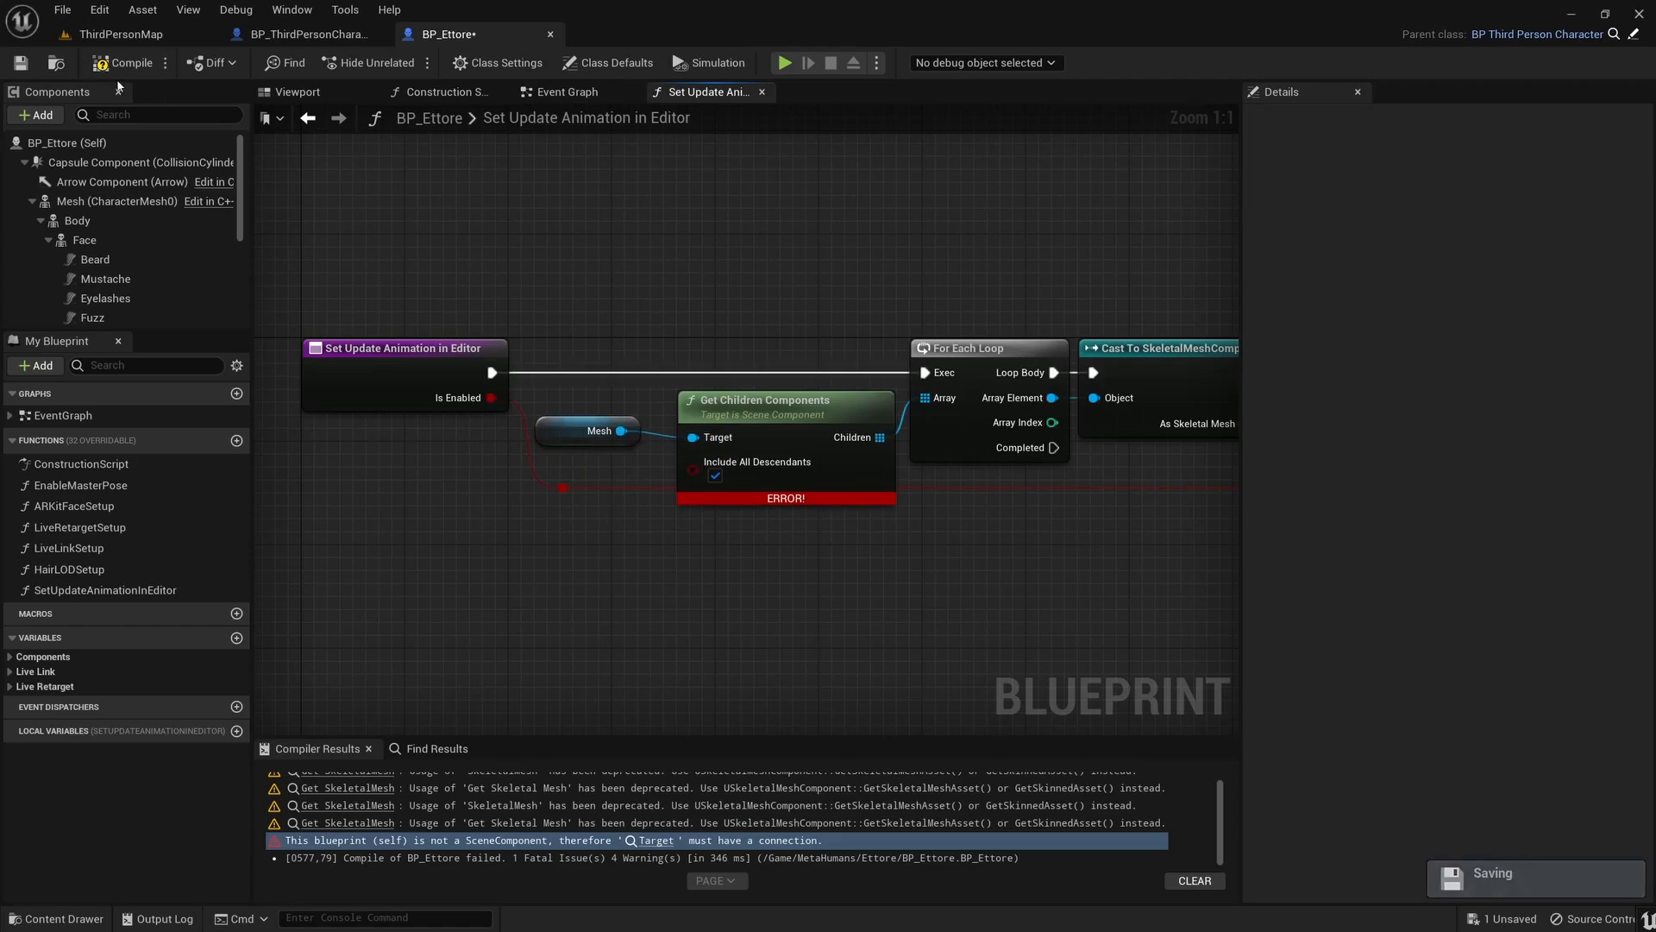
{"action": "left_click", "coordinate": [133, 67]}
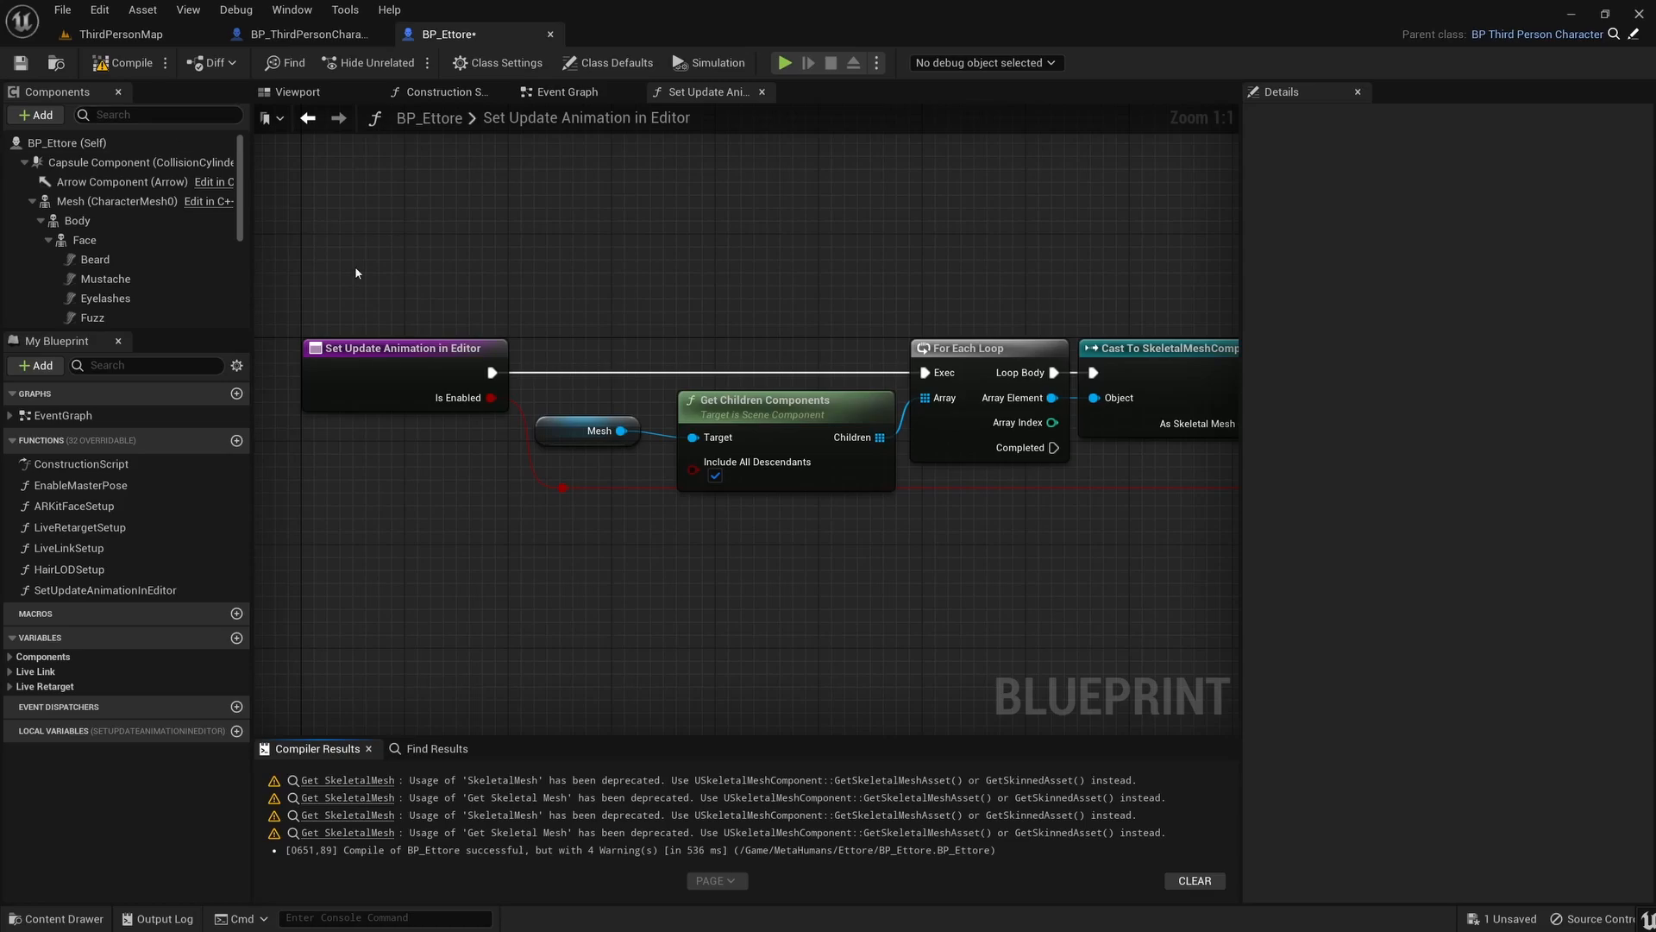
Replace the deprecated Skeletal Mesh getter in the construction script with Get Skeletal Mesh Asset, wired from Face to the Is Valid input object.
{"action": "left_click", "coordinate": [380, 781]}
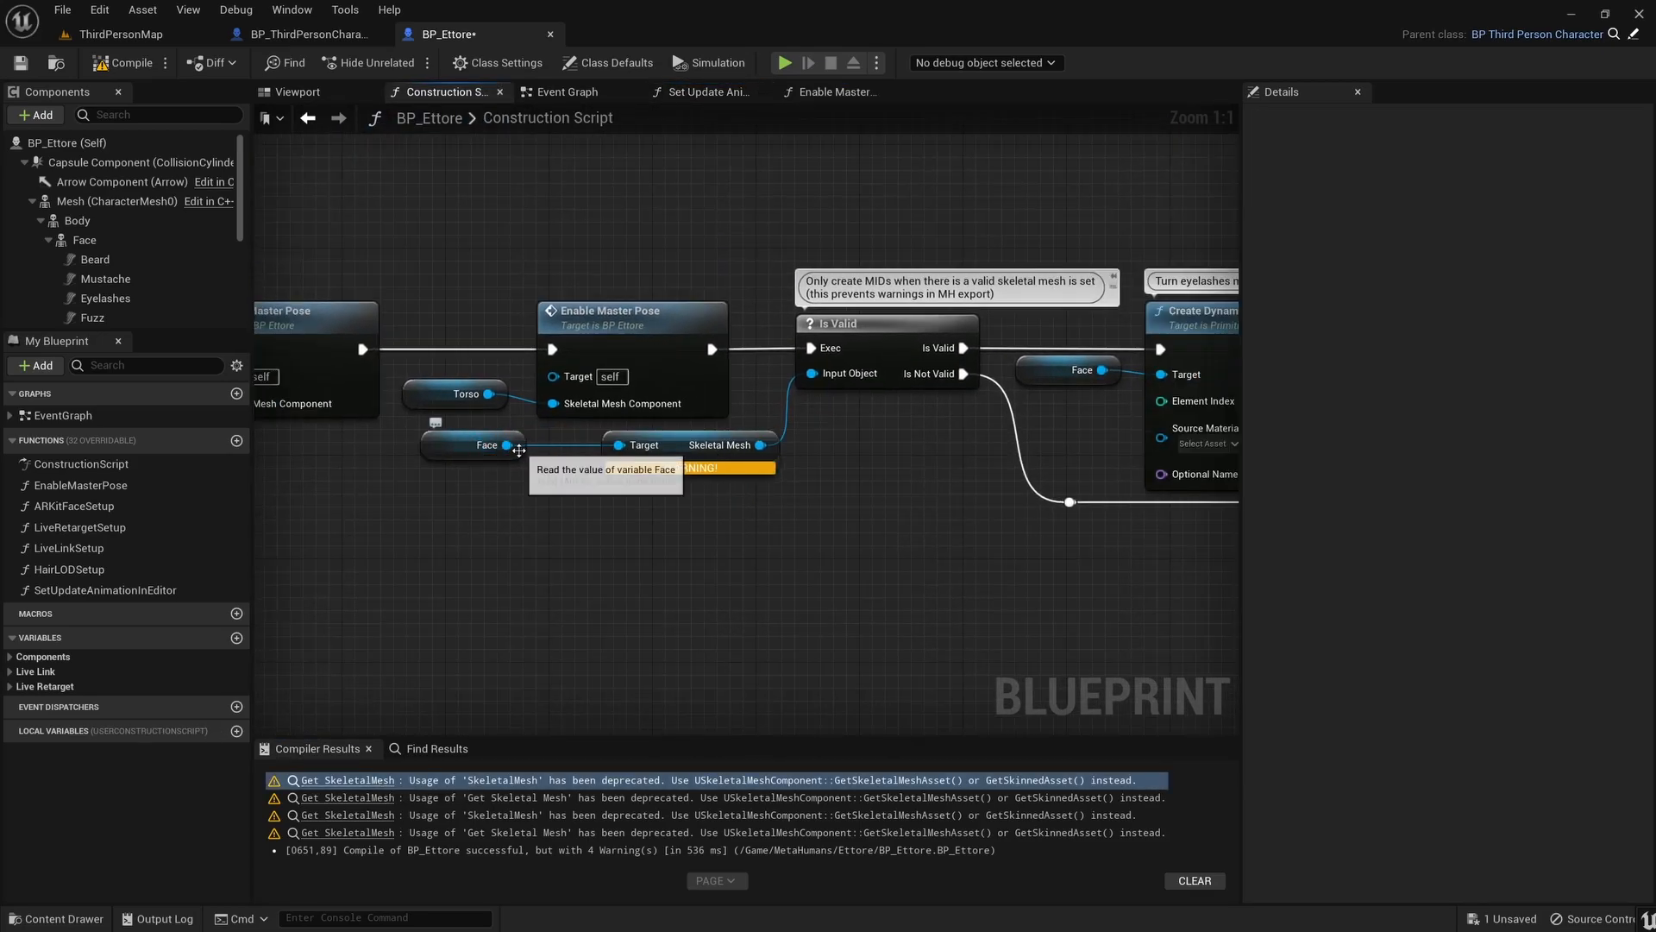
{"action": "left_click_drag", "start_coordinate": [507, 445], "coordinate": [607, 497]}
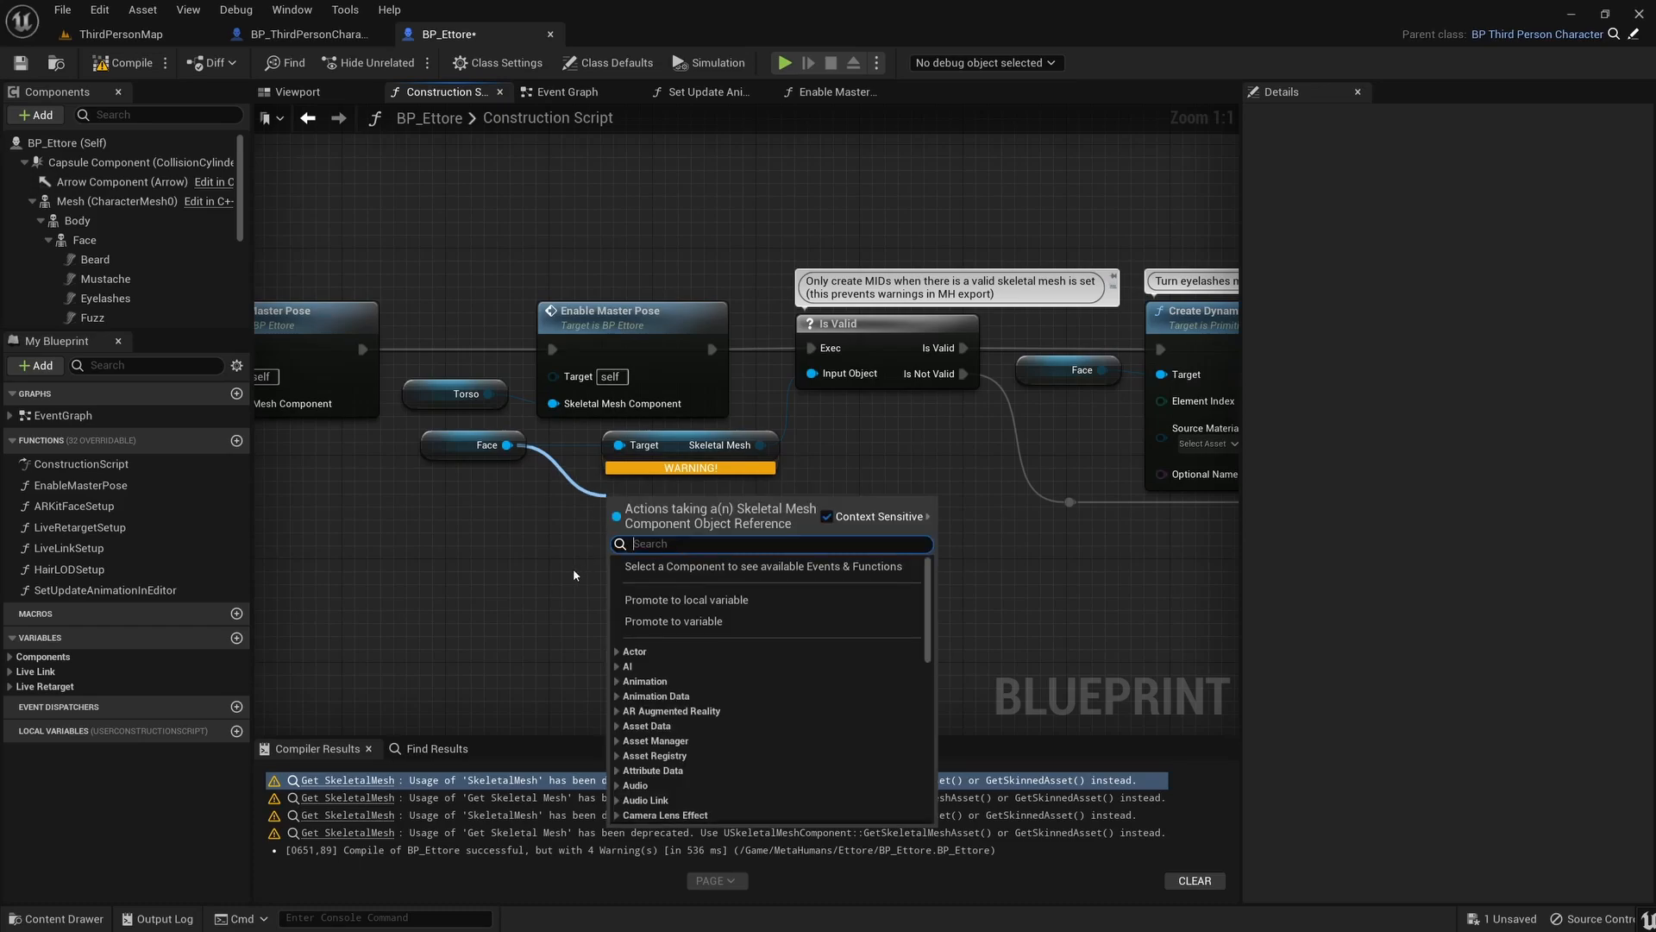
{"action": "type", "text": "ge"}
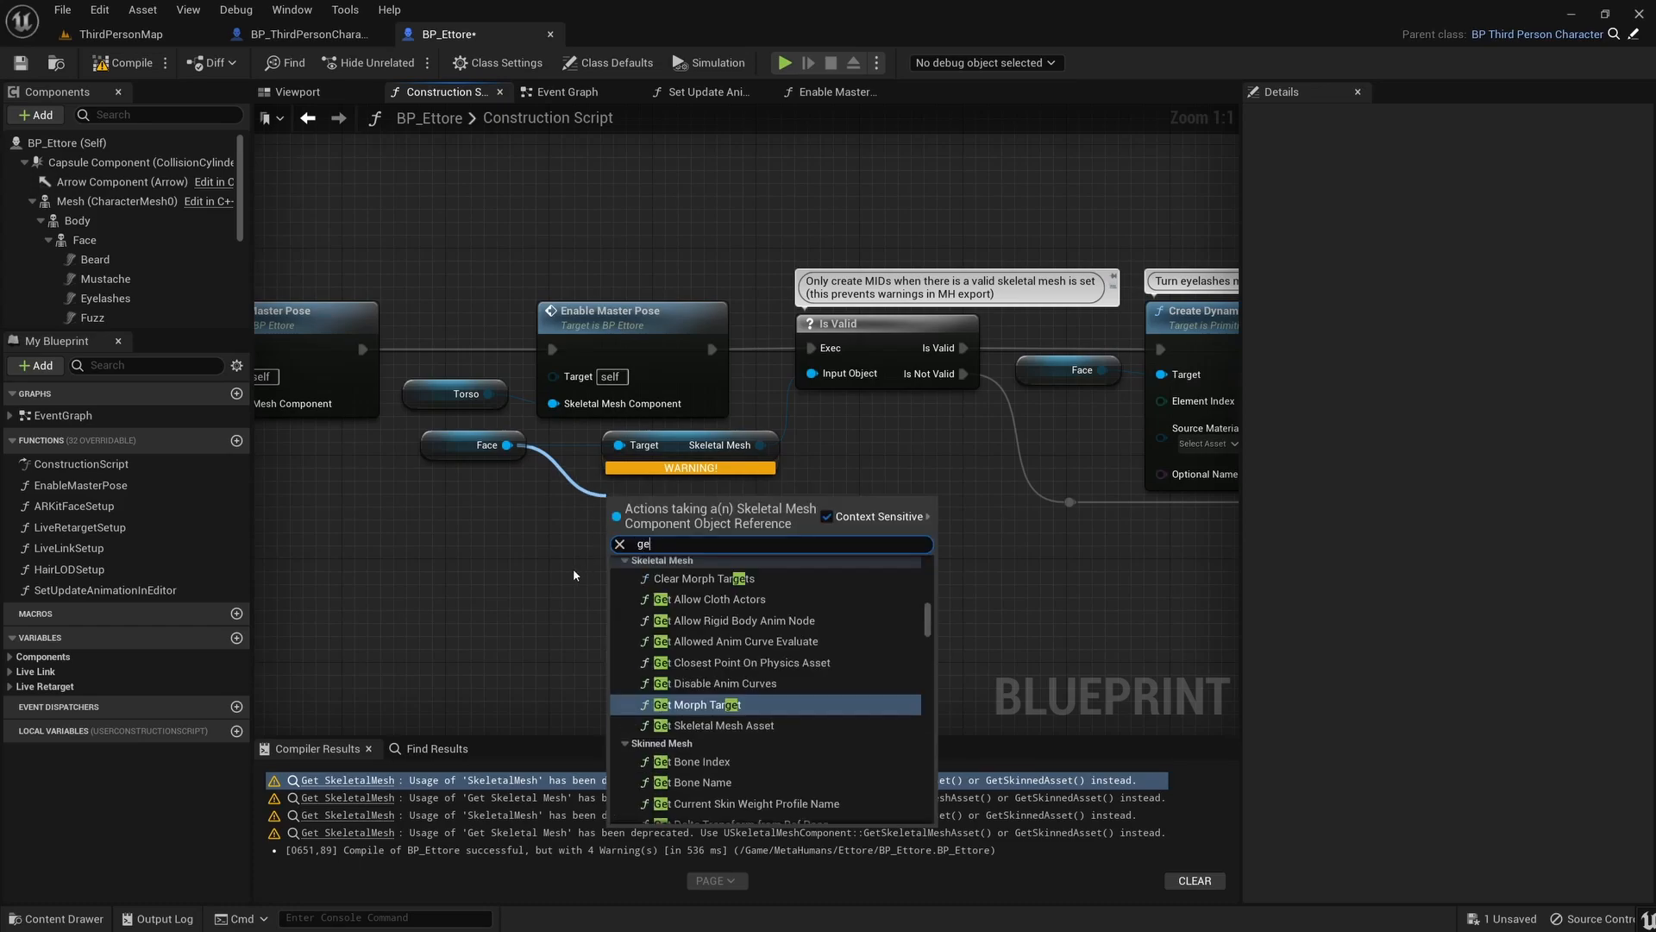
{"action": "type", "text": "t skeletal mesh ass"}
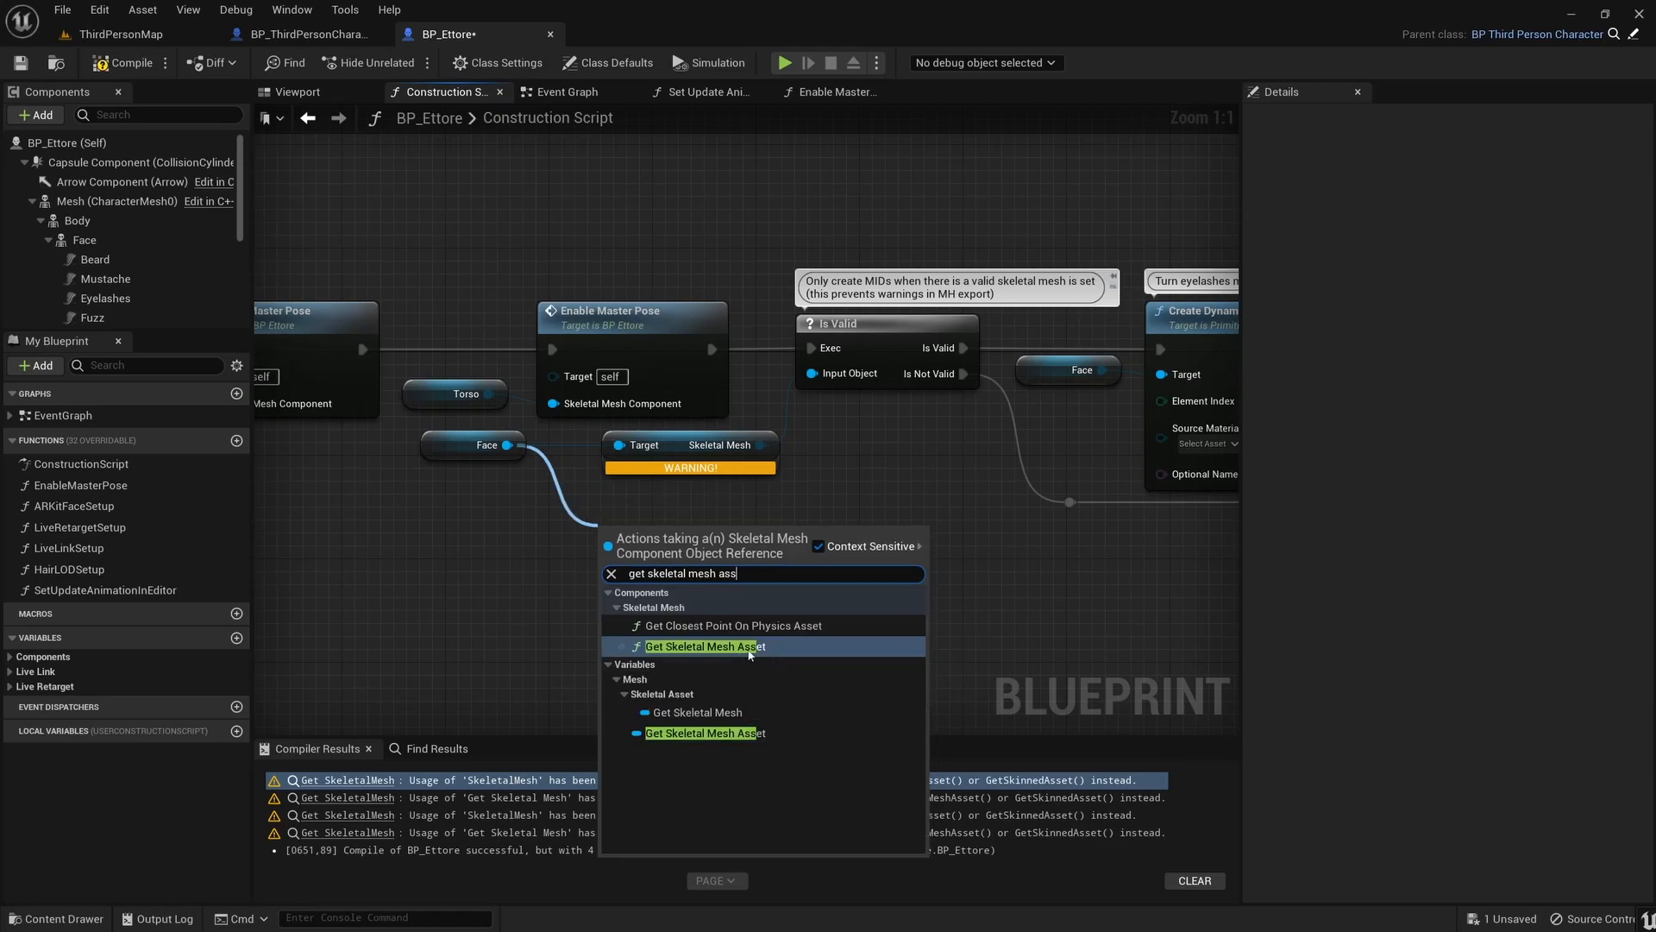
{"action": "left_click", "coordinate": [762, 736]}
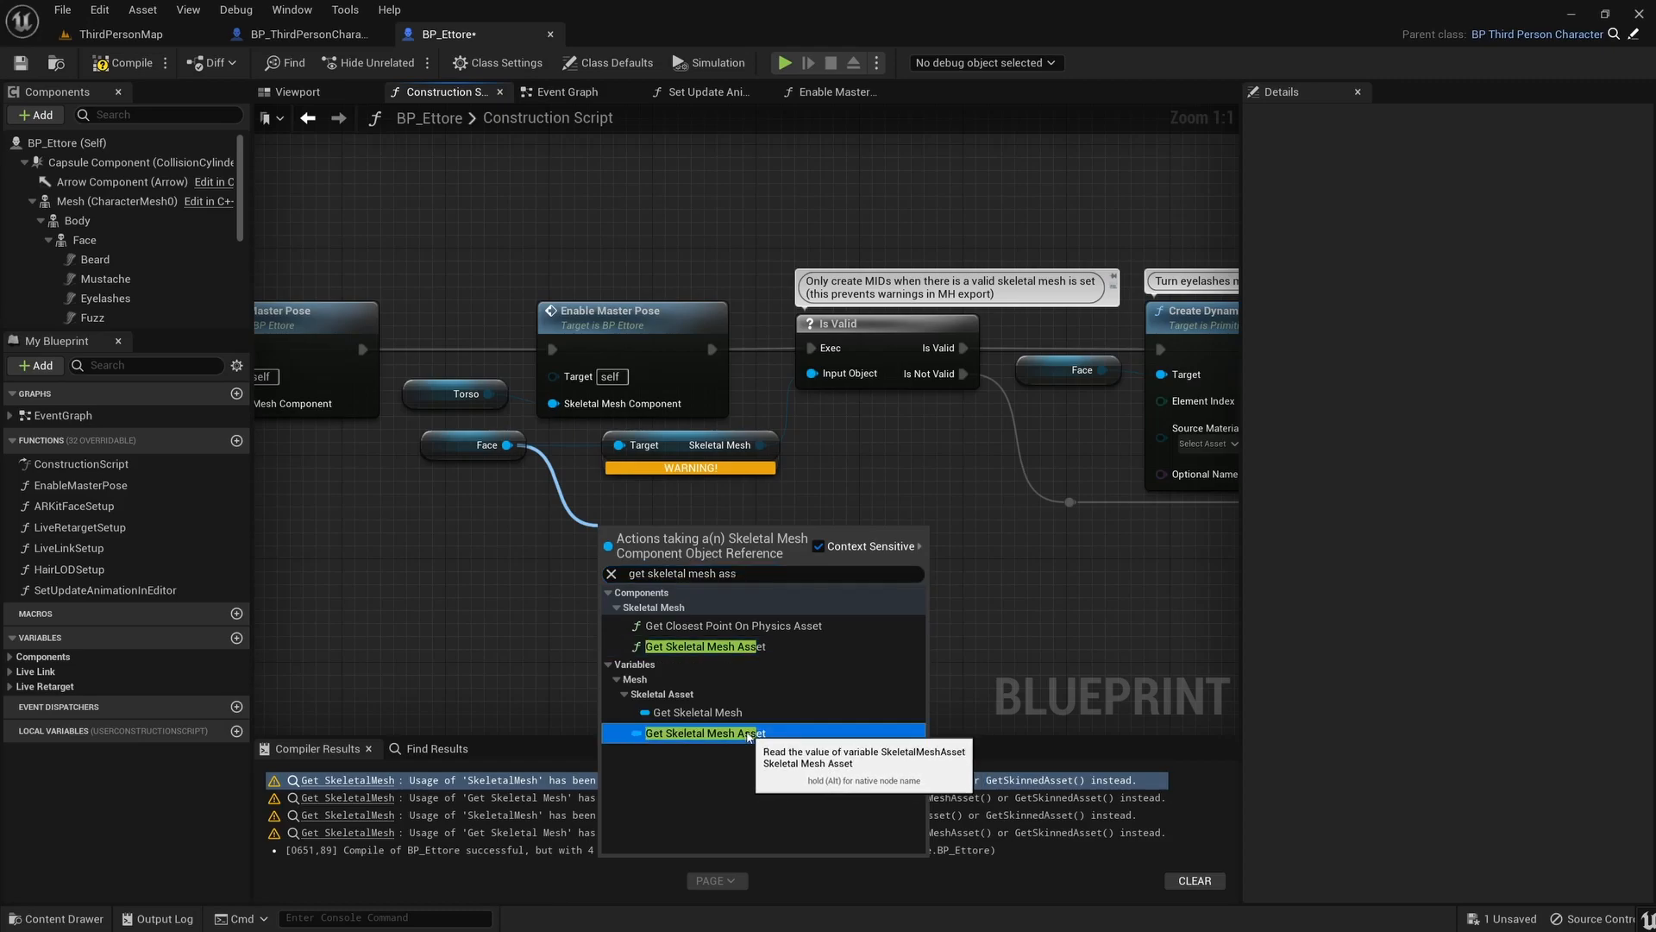
{"action": "left_click_drag", "start_coordinate": [663, 543], "coordinate": [672, 517]}
{"action": "left_click", "coordinate": [730, 473]}
{"action": "left_click_drag", "start_coordinate": [774, 520], "coordinate": [826, 382]}
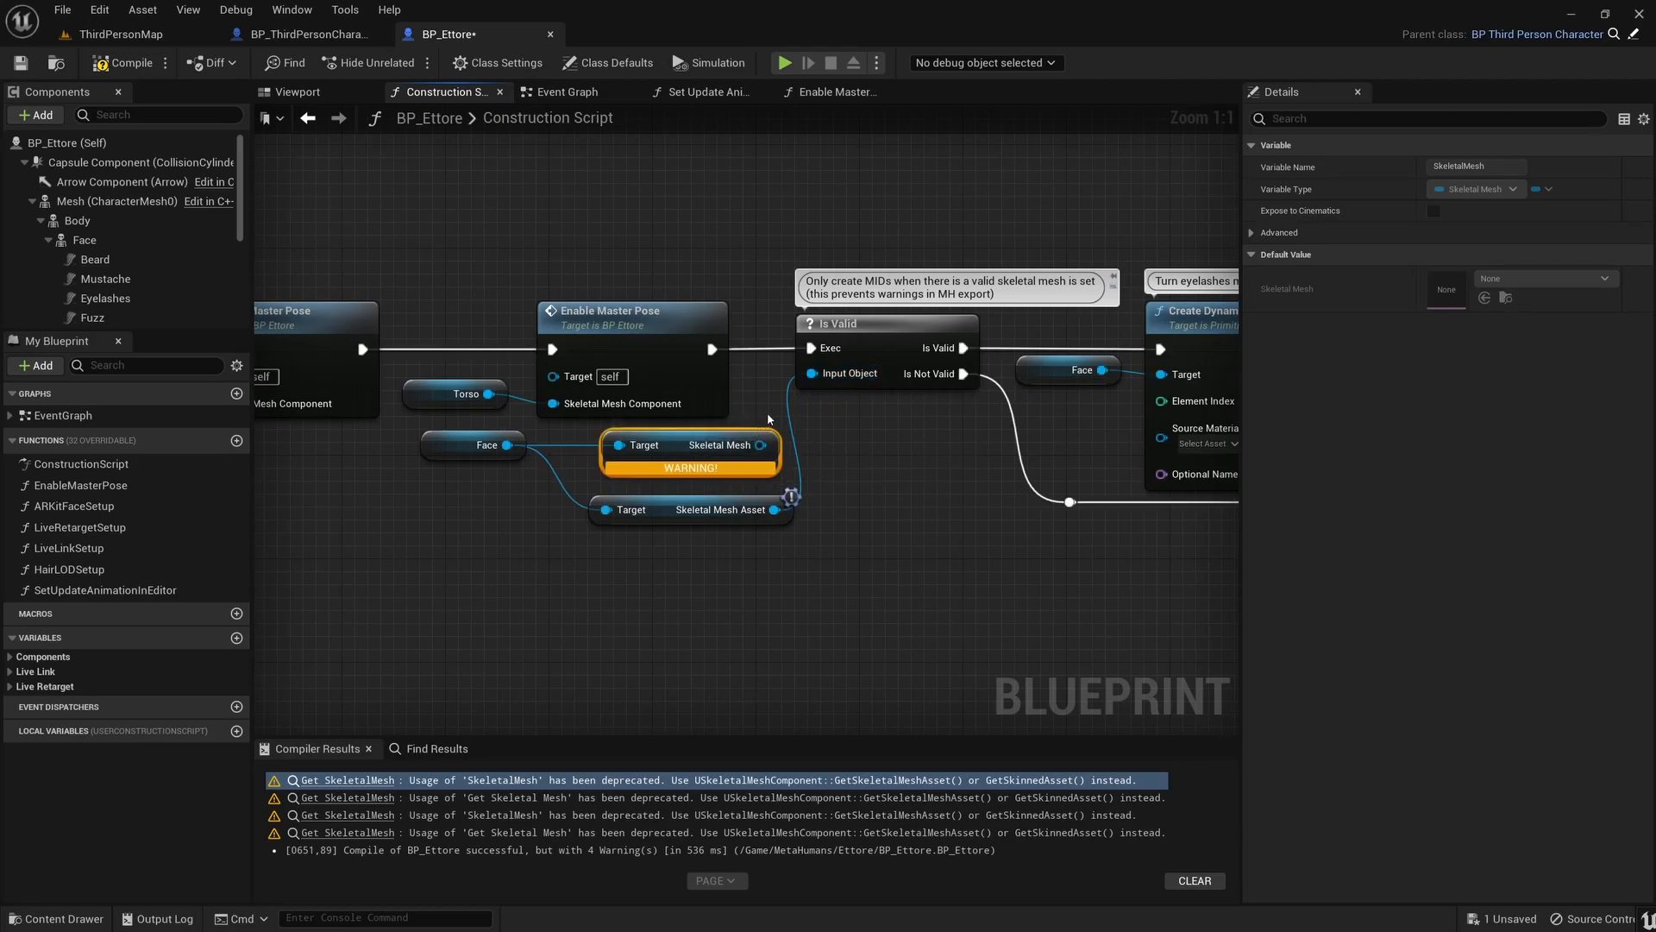
{"action": "key", "text": "Delete"}
Replace the deprecated getter in Enable Master Pose with Get Skeletal Mesh Asset, feeding Is Valid and Post Process Anim Blueprint, and compile.
{"action": "left_click", "coordinate": [360, 783]}
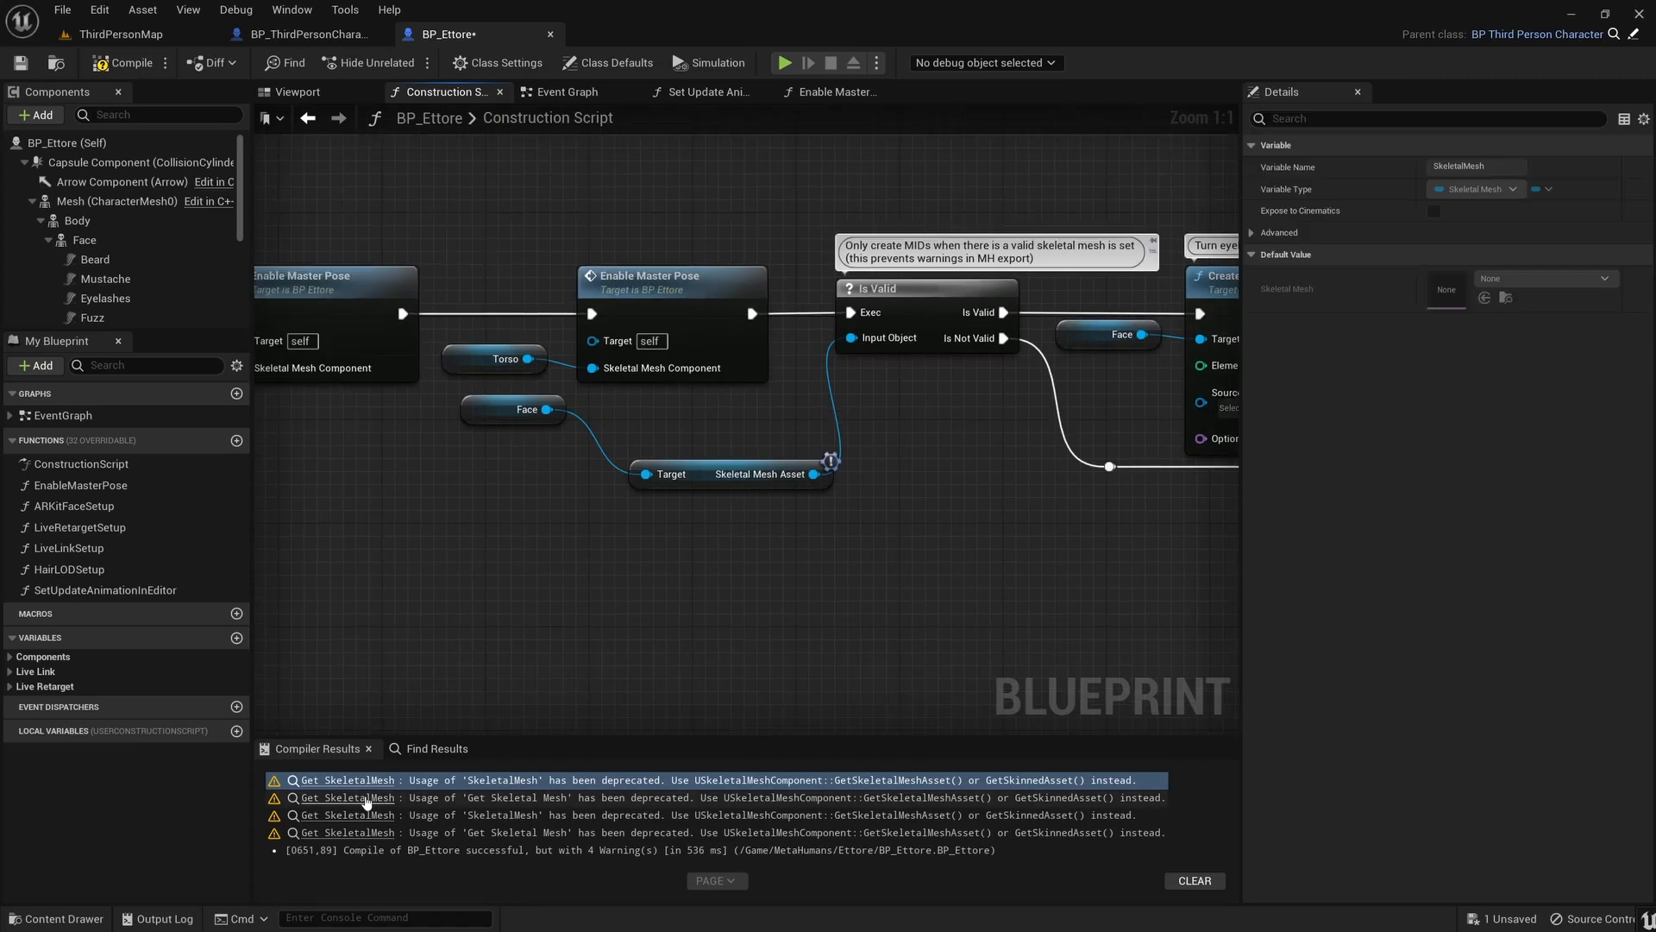
{"action": "left_click", "coordinate": [362, 795]}
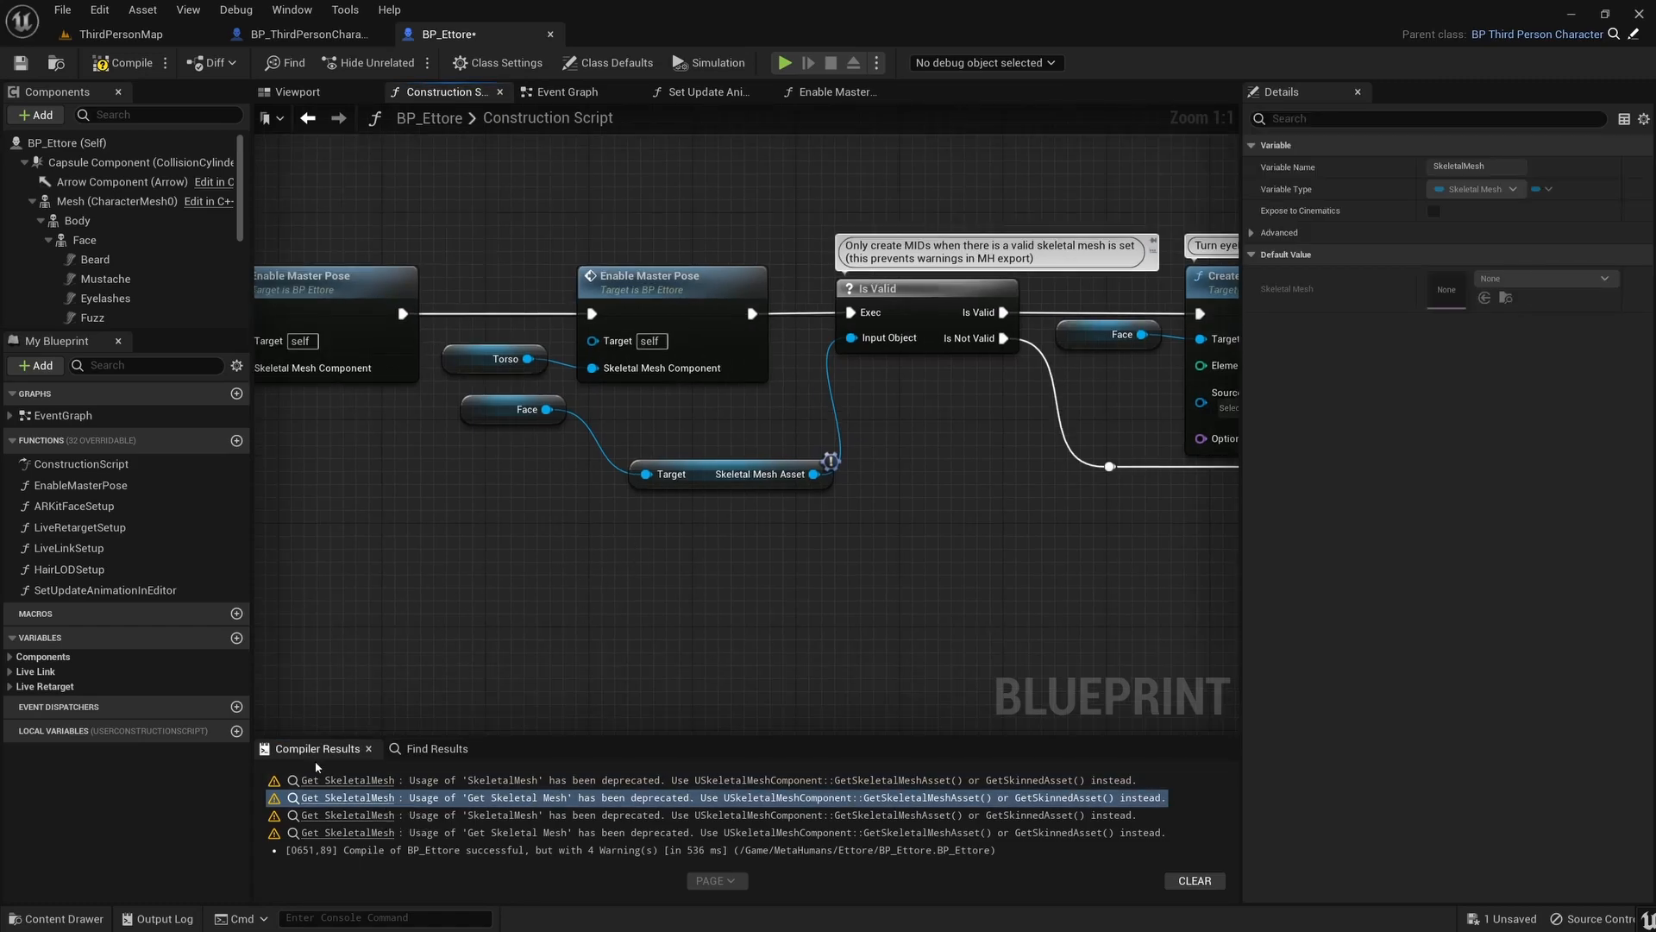
{"action": "left_click", "coordinate": [345, 815]}
{"action": "left_click_drag", "start_coordinate": [562, 398], "coordinate": [627, 473]}
{"action": "type", "text": "get skeletal mesh ass"}
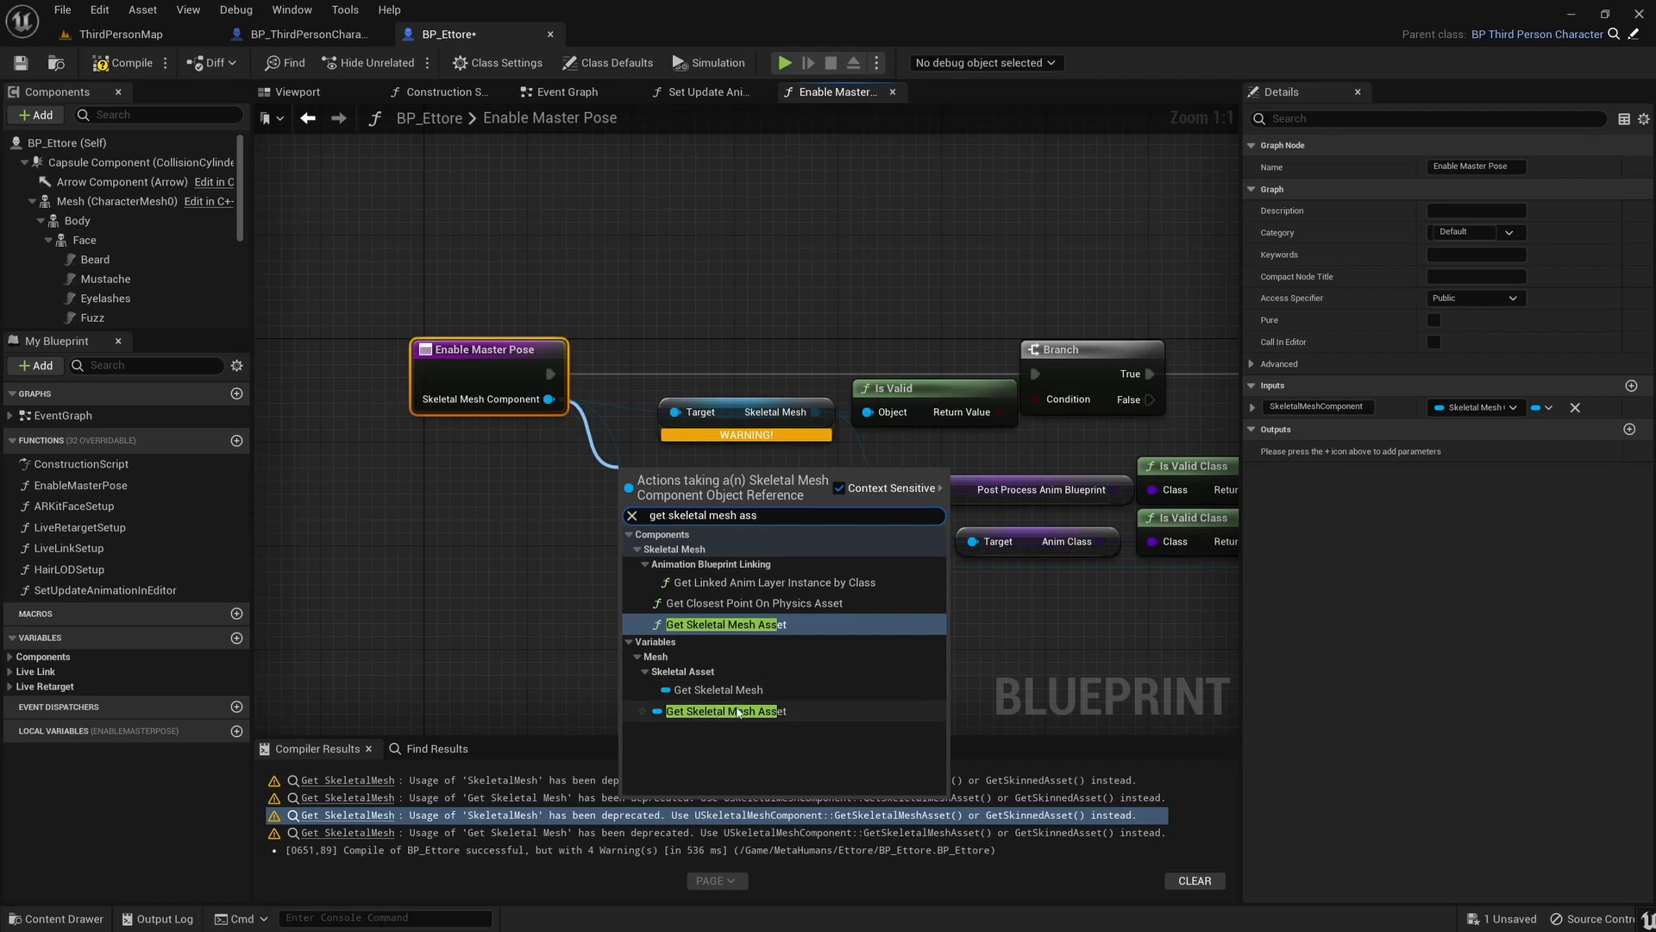
{"action": "left_click", "coordinate": [725, 711]}
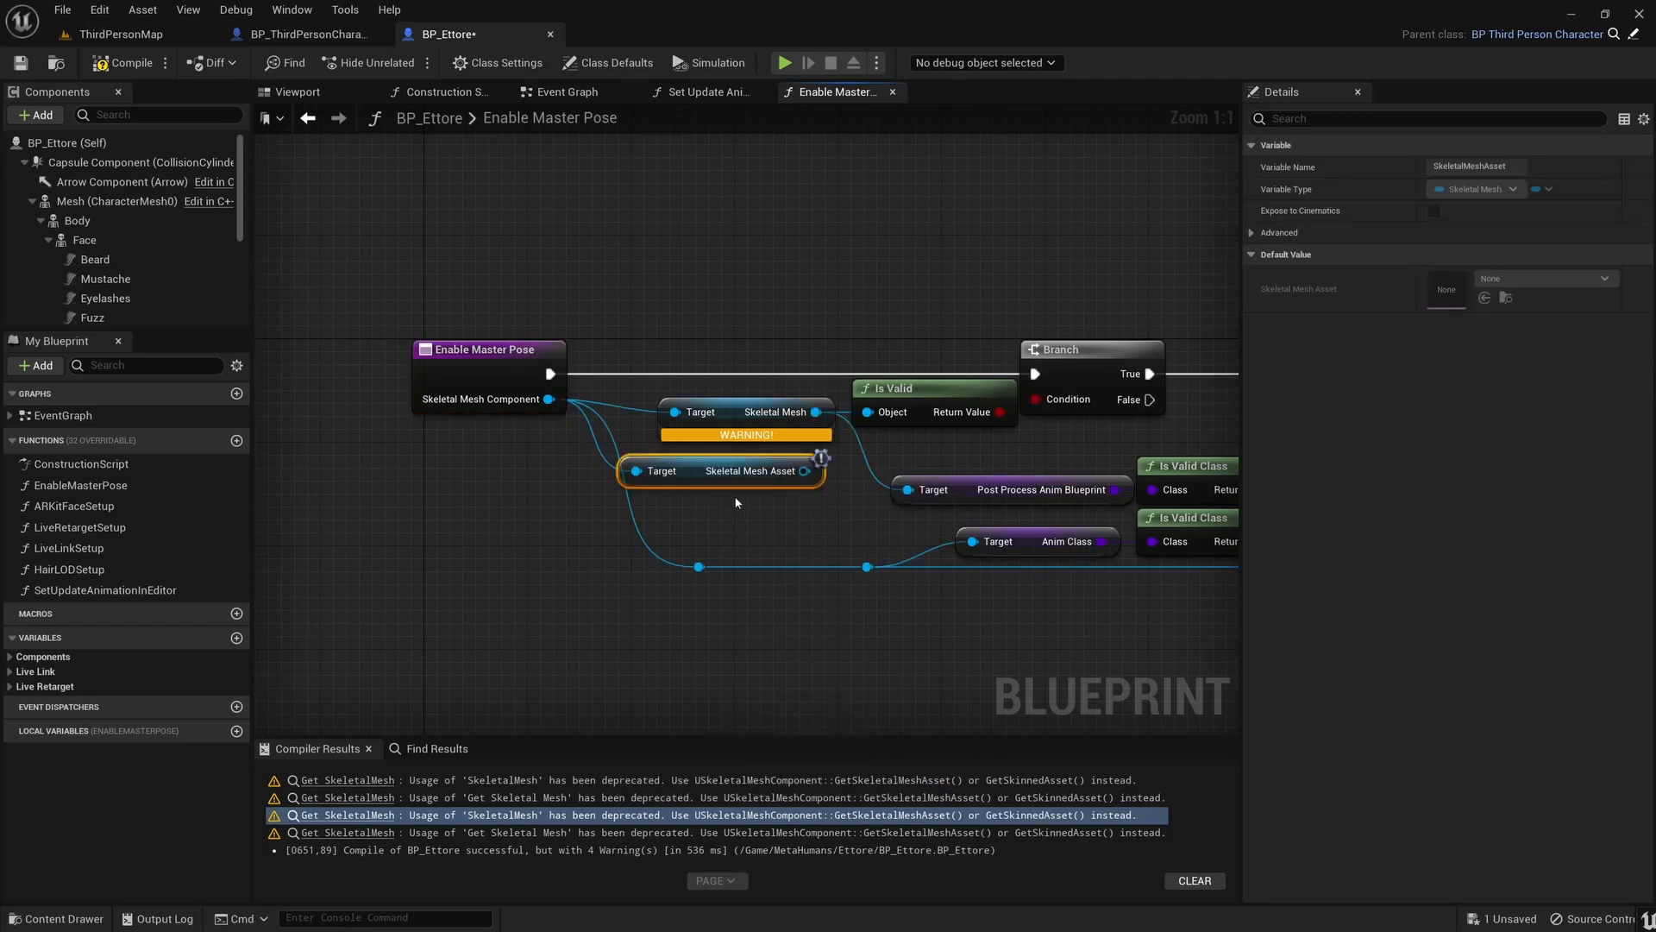
{"action": "left_click_drag", "start_coordinate": [803, 471], "coordinate": [928, 504]}
{"action": "left_click", "coordinate": [742, 414]}
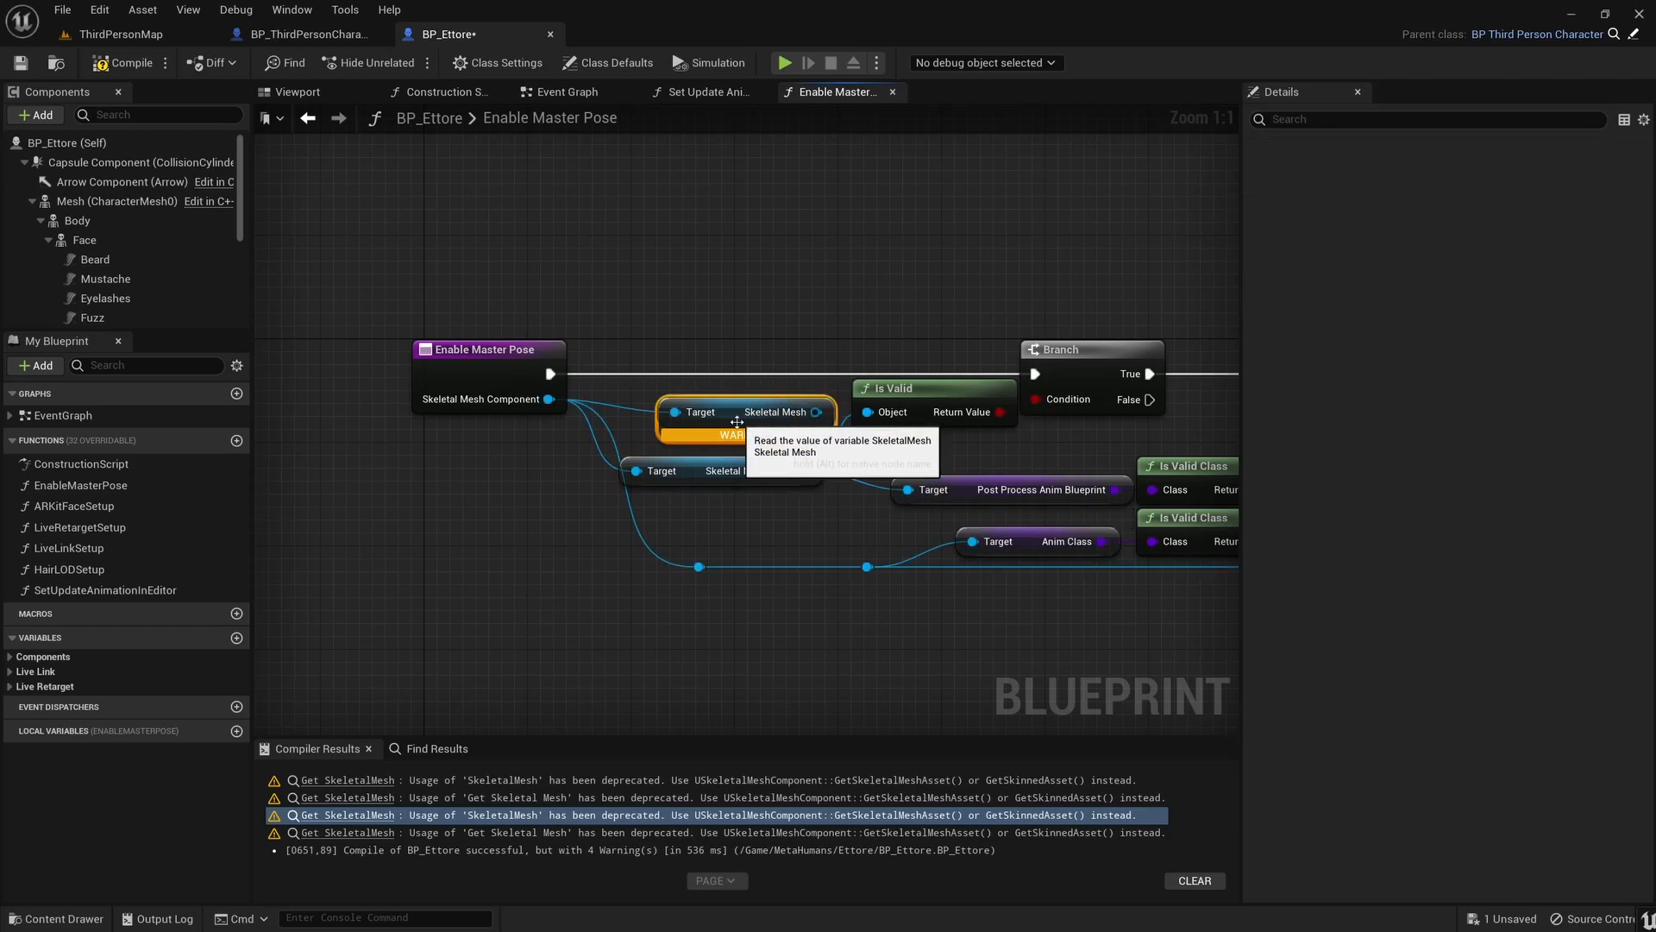
{"action": "key", "text": "Delete"}
{"action": "left_click_drag", "start_coordinate": [701, 477], "coordinate": [701, 412]}
{"action": "left_click", "coordinate": [330, 832]}
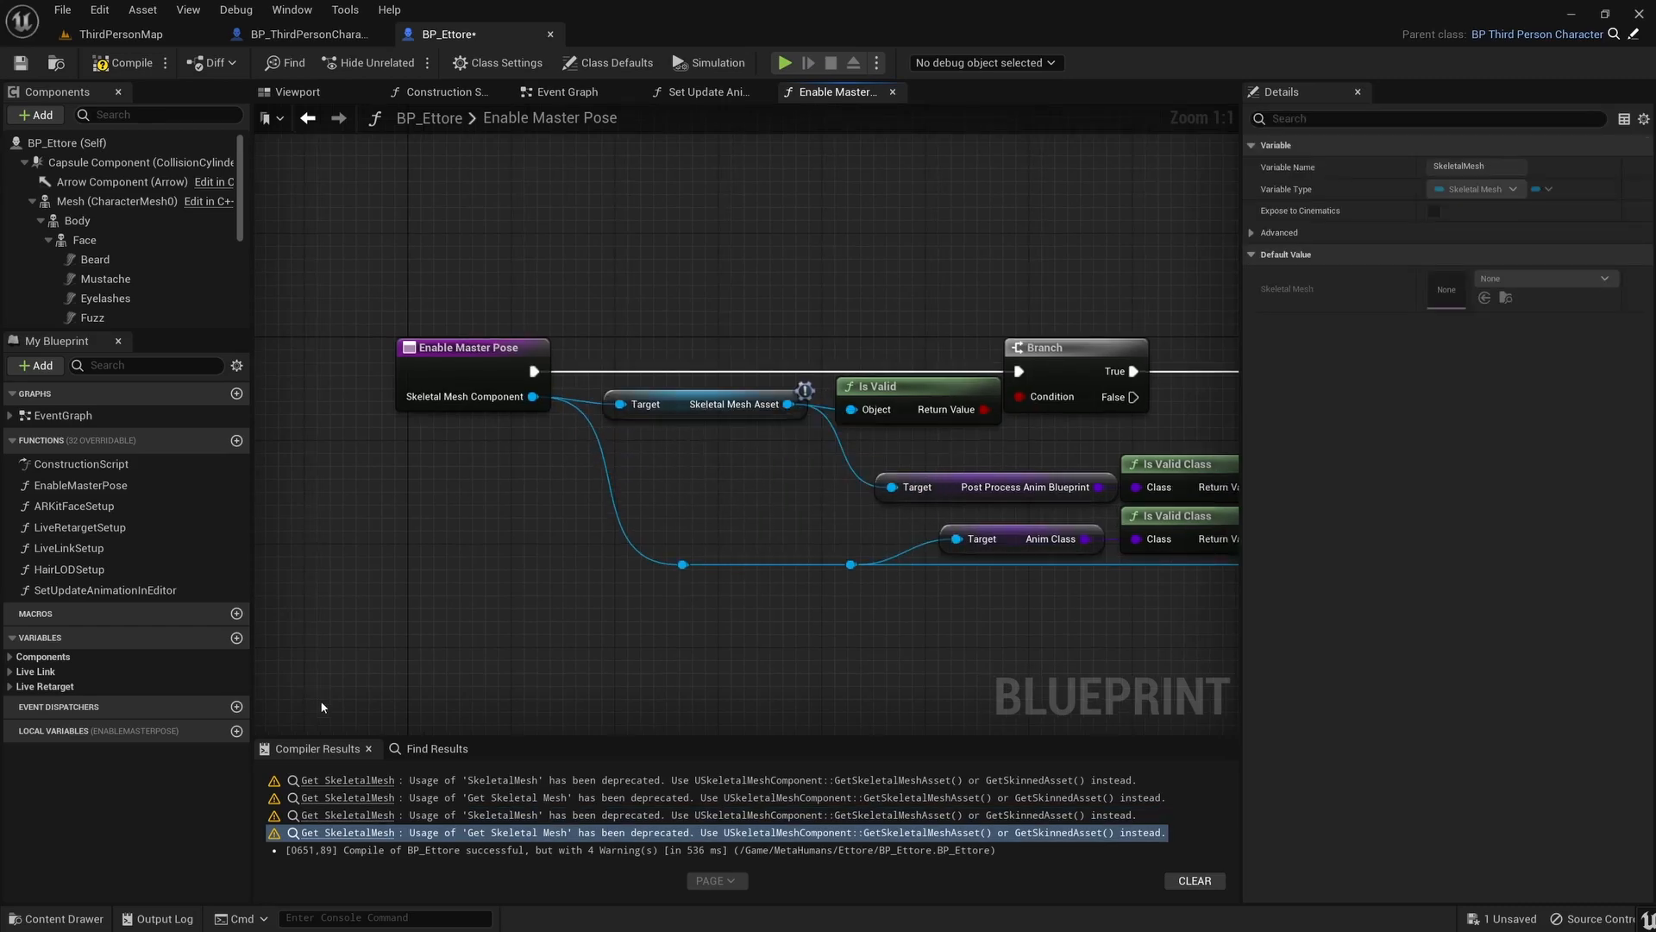
{"action": "left_click", "coordinate": [121, 64]}
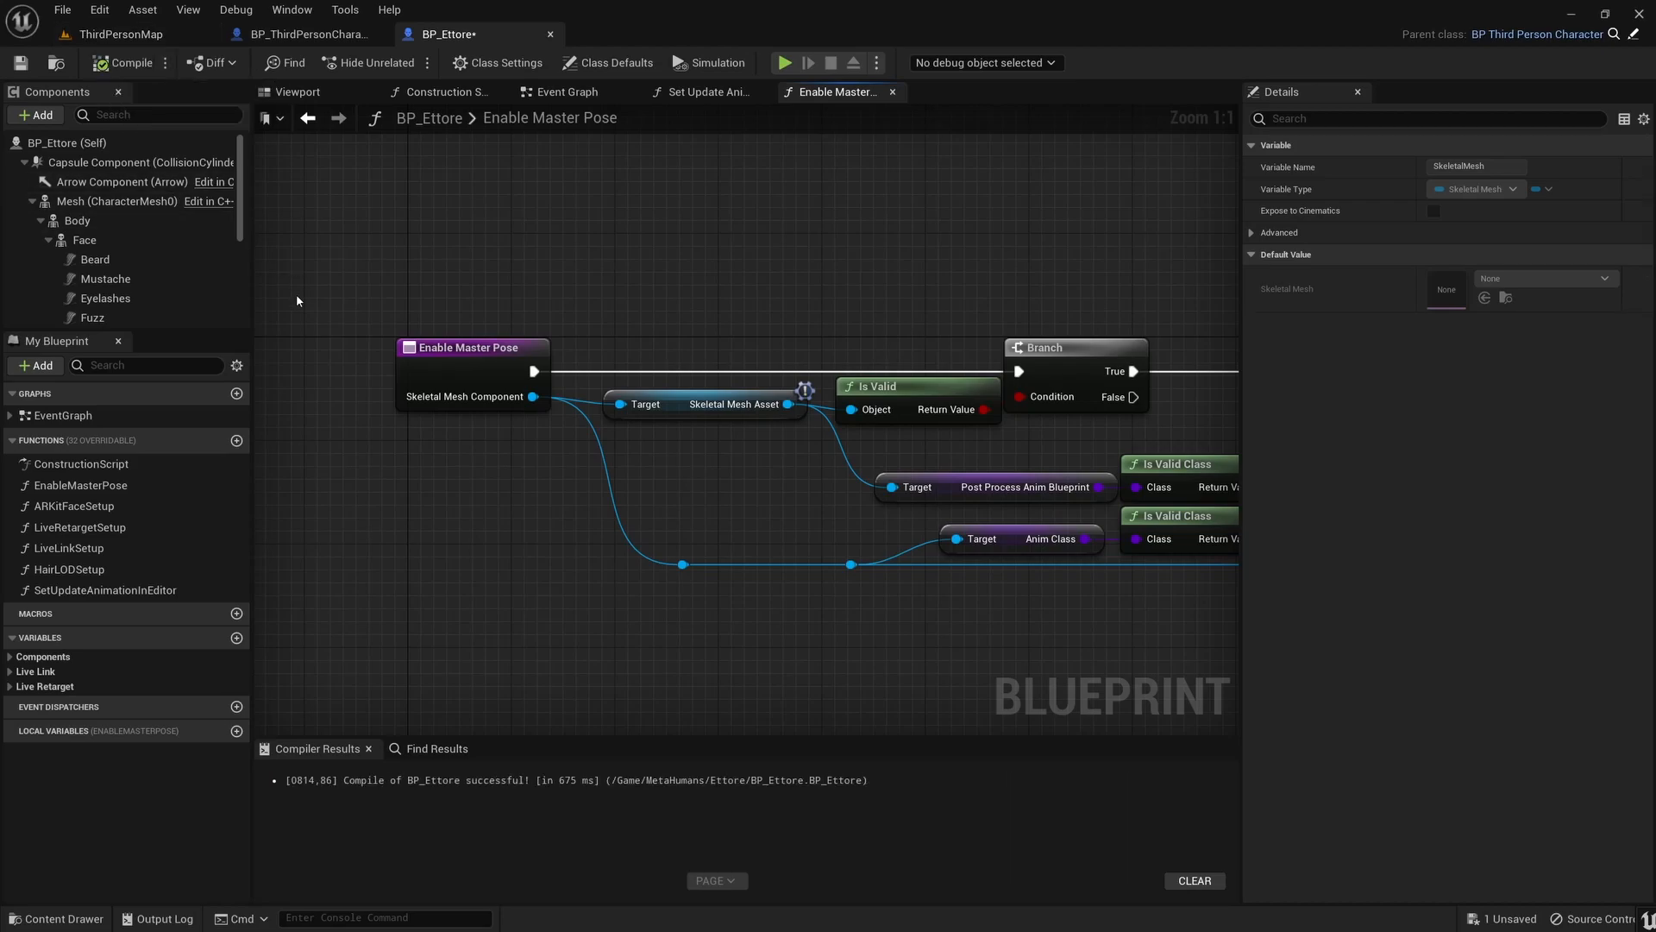
Copy all nodes of BP_ThirdPersonCharacter's Event Graph except the Event BeginPlay node.
{"action": "left_click", "coordinate": [562, 91]}
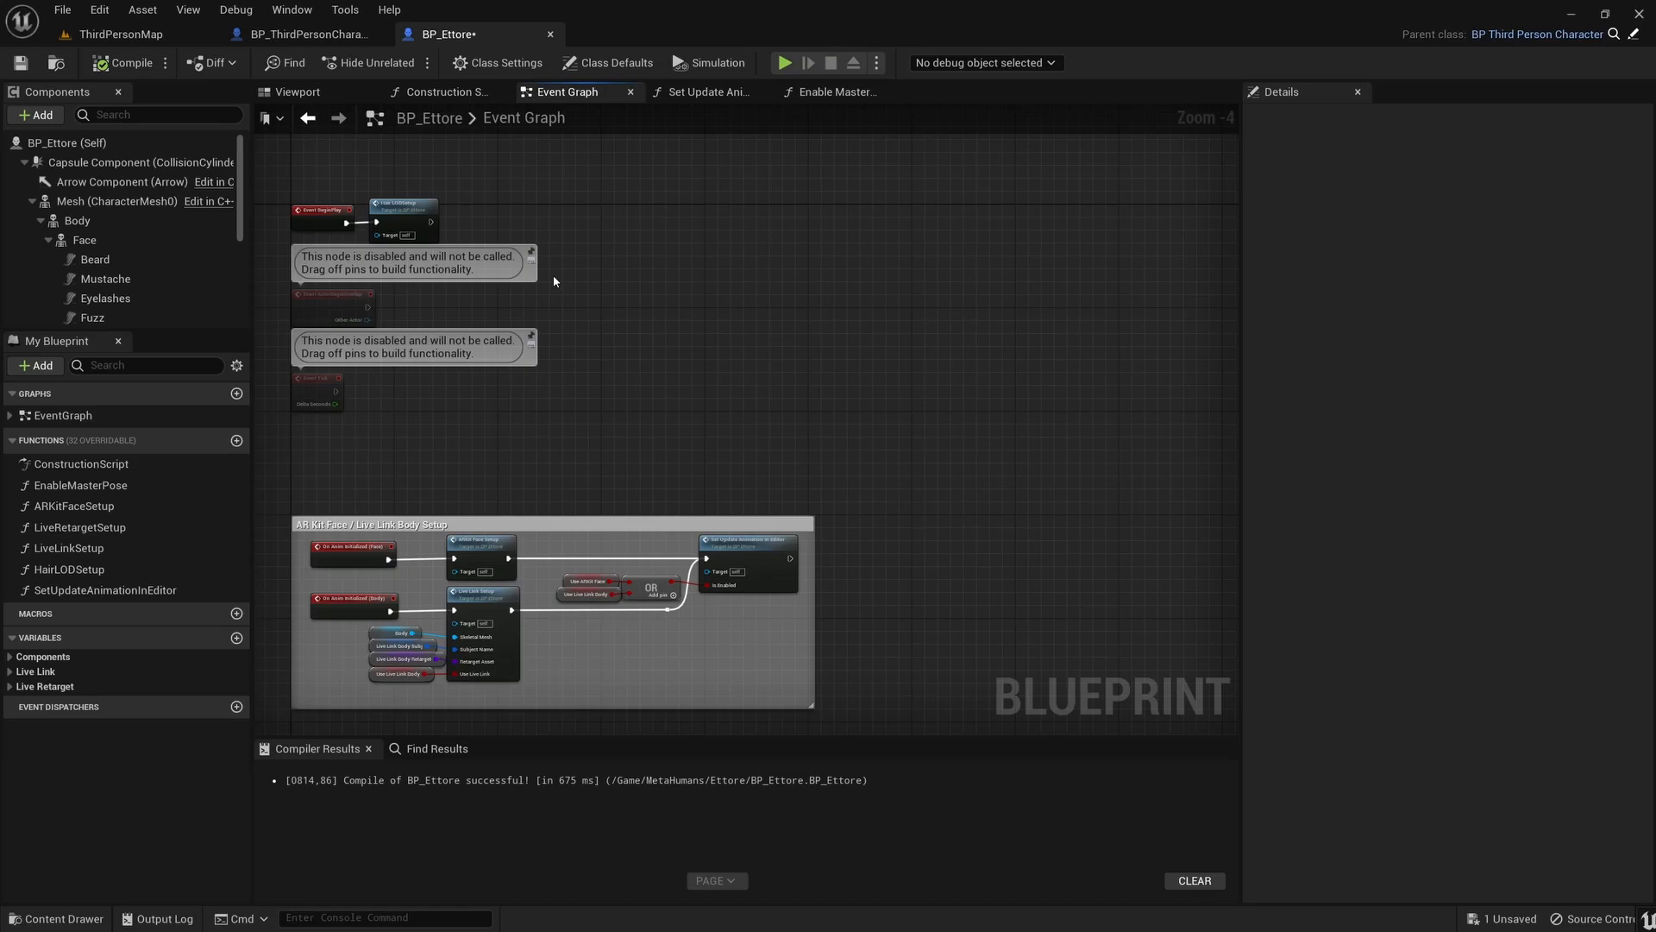
{"action": "left_click", "coordinate": [307, 34]}
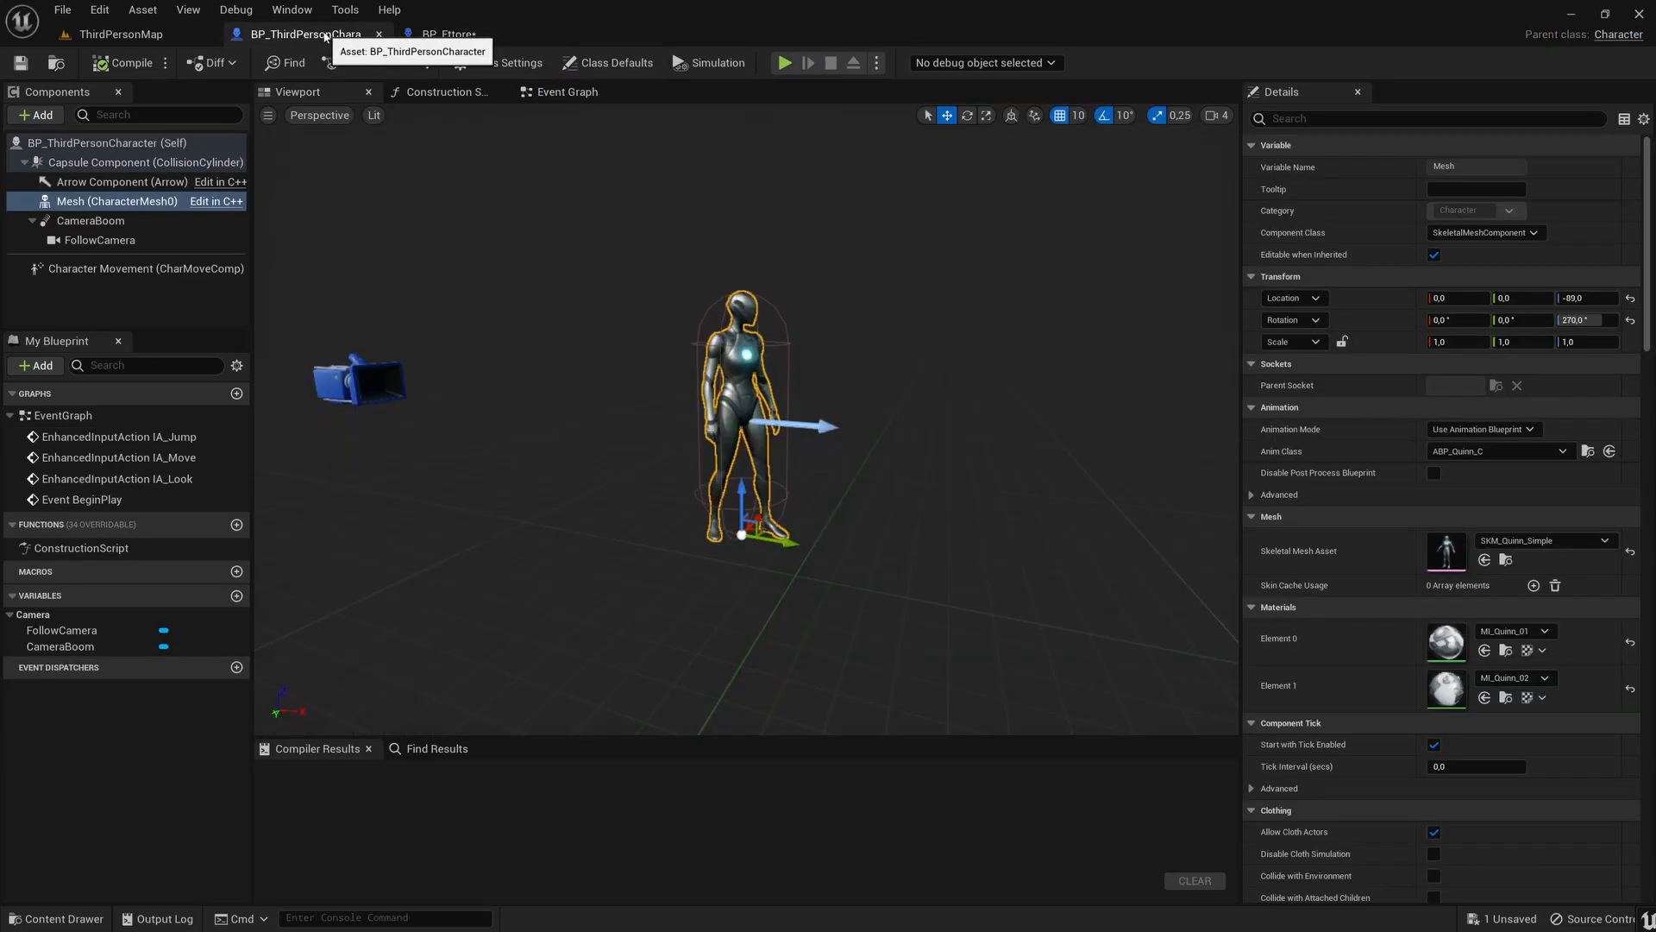
{"action": "left_click", "coordinate": [561, 91]}
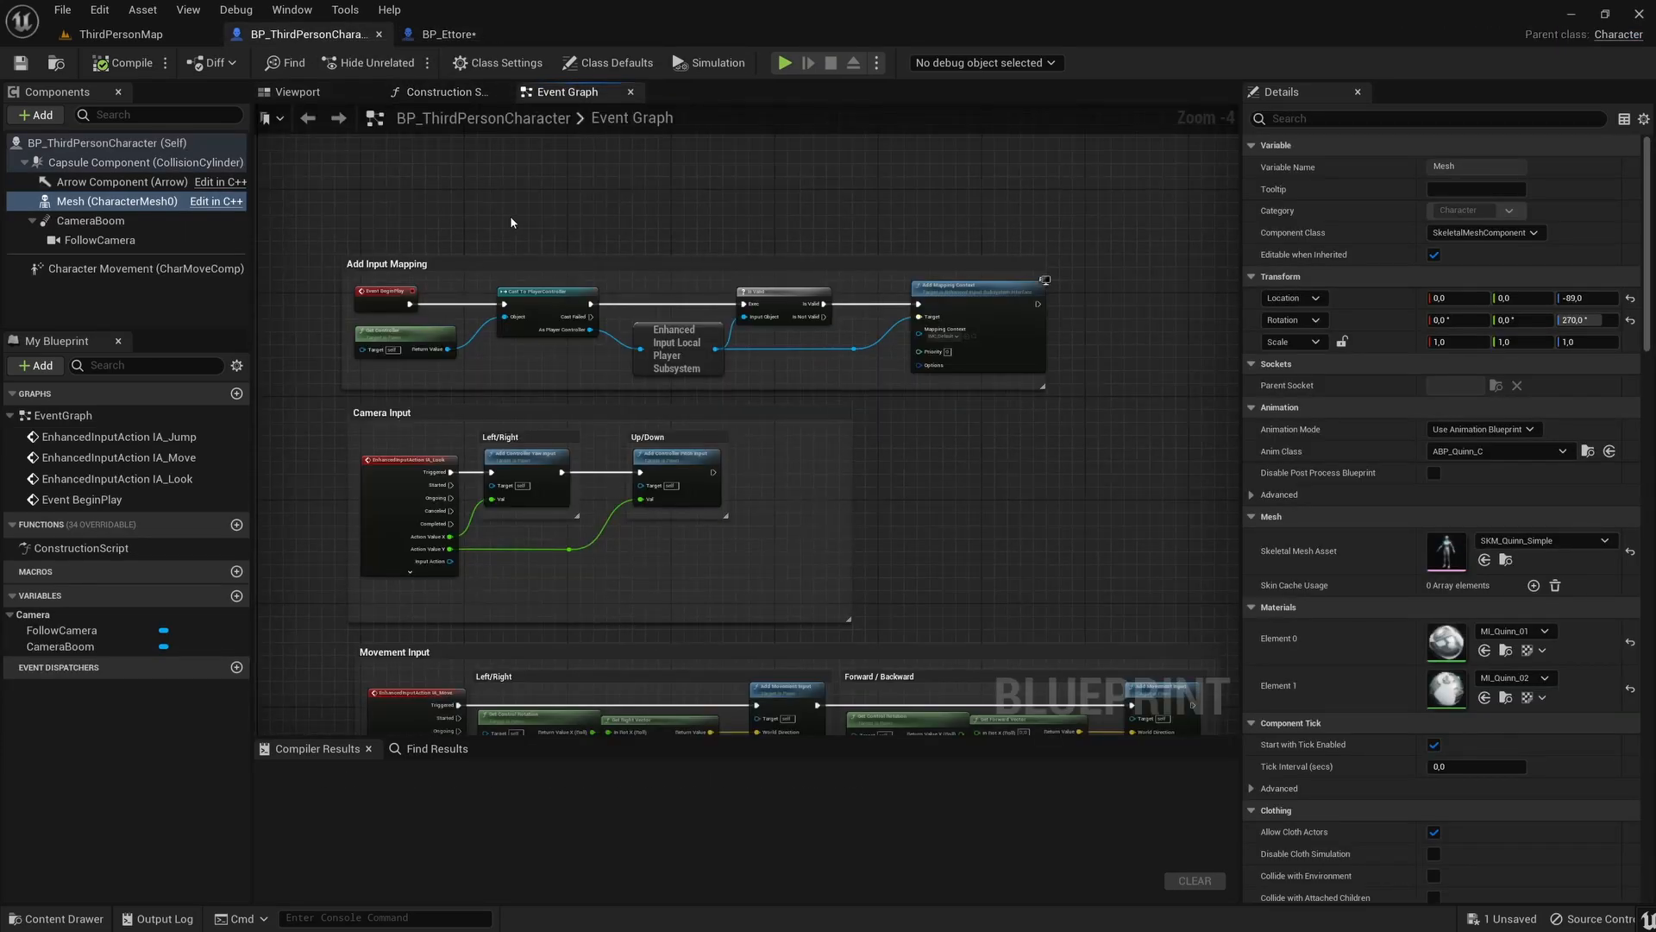
{"action": "scroll", "coordinate": [511, 221], "scroll_direction": "down", "scroll_amount": 1}
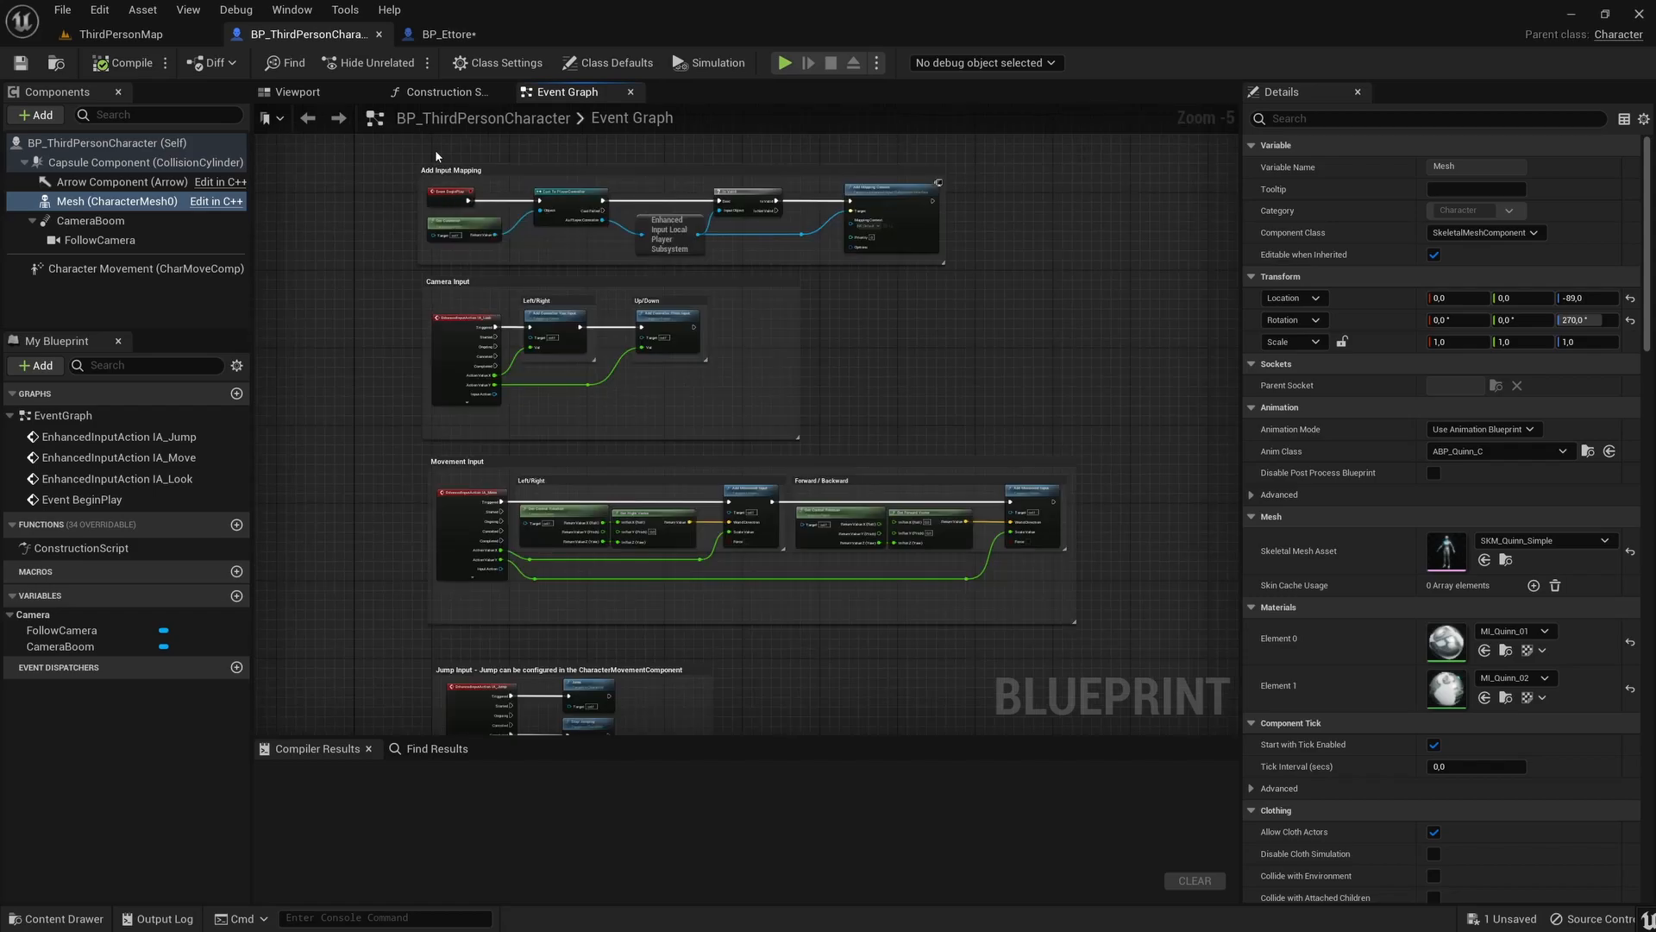
{"action": "scroll", "coordinate": [462, 210], "scroll_direction": "down", "scroll_amount": 1}
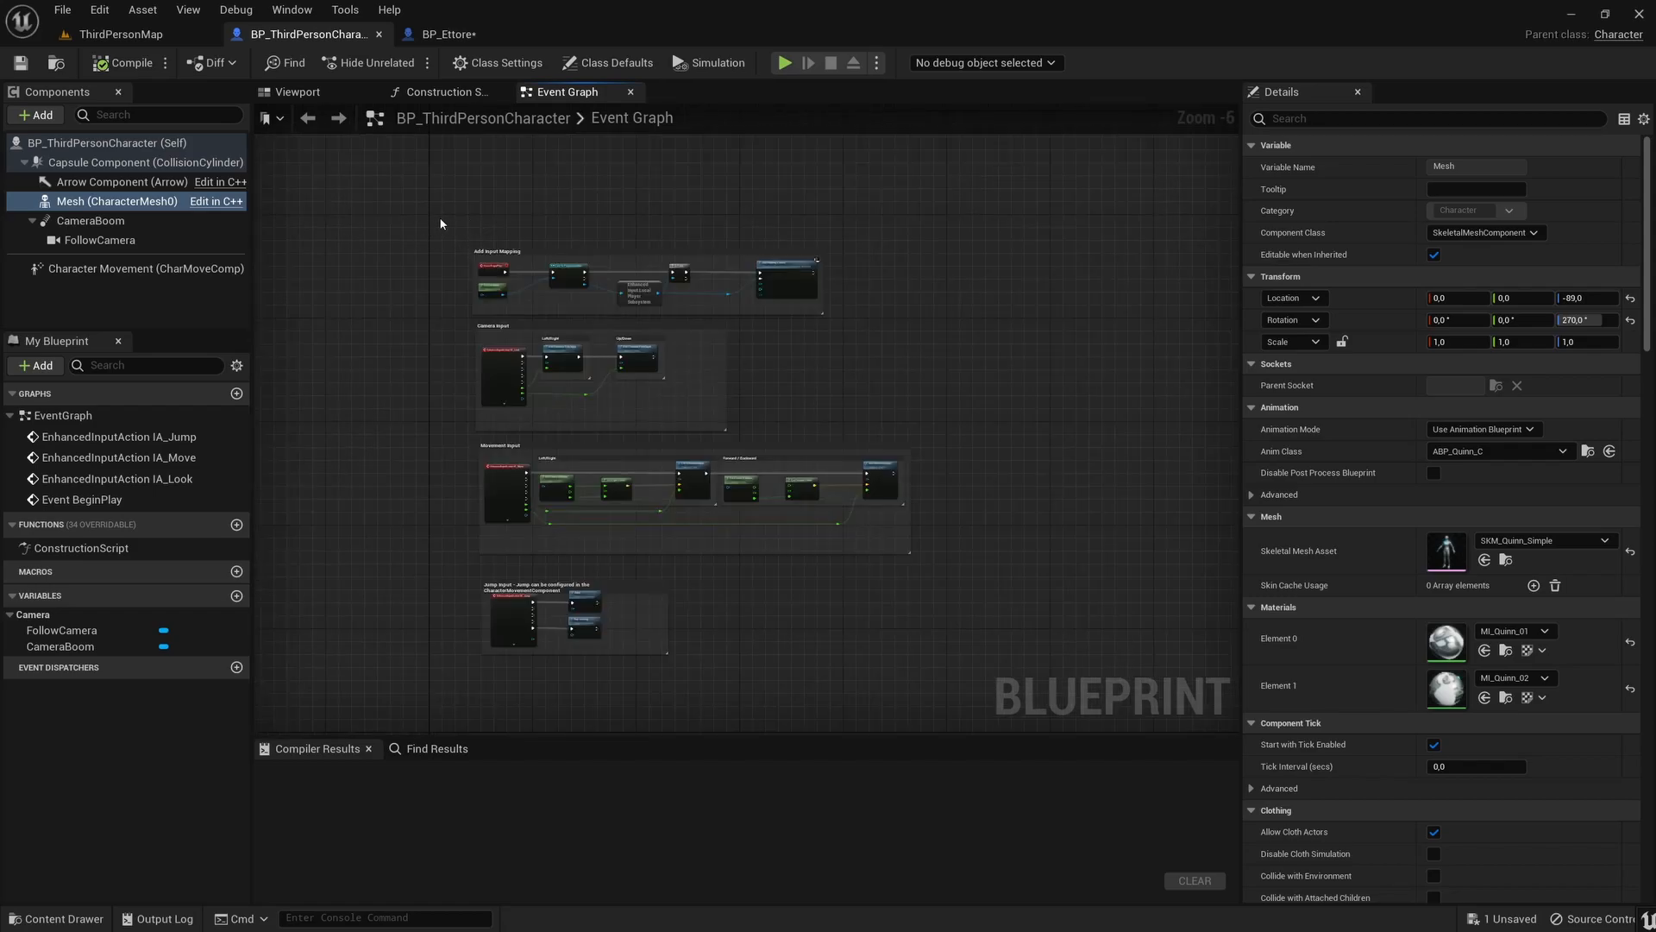
{"action": "left_click_drag", "start_coordinate": [441, 226], "coordinate": [955, 645]}
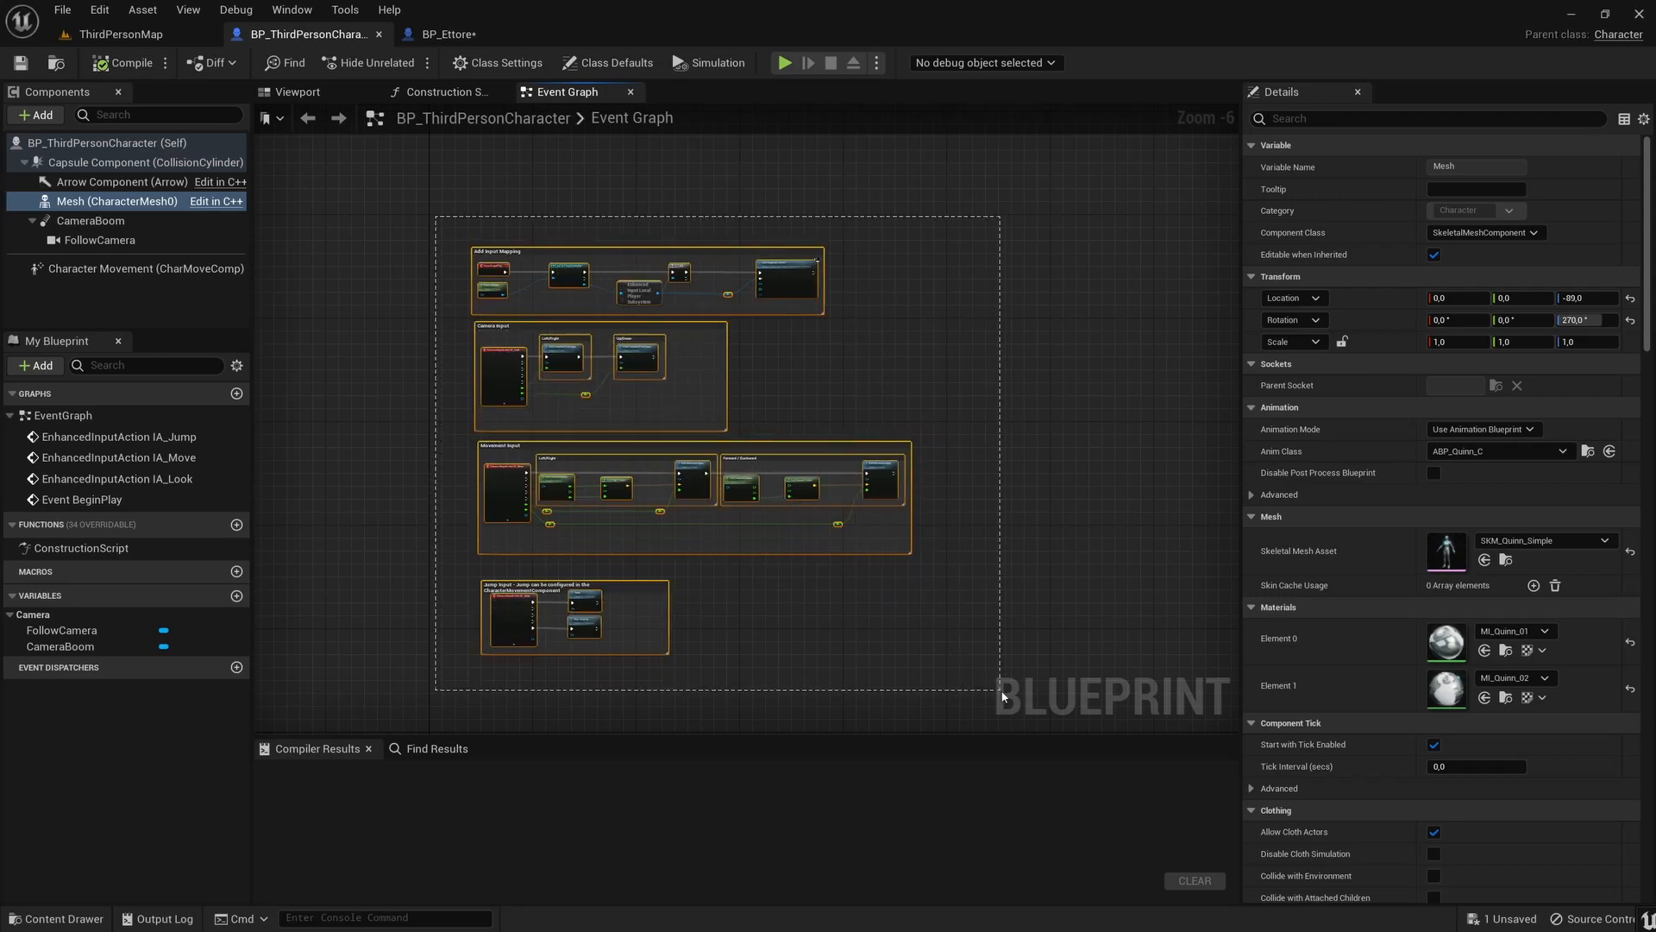
{"action": "left_click_drag", "start_coordinate": [1003, 697], "coordinate": [1003, 697]}
{"action": "scroll", "coordinate": [510, 289], "scroll_direction": "up", "scroll_amount": 5}
{"action": "scroll", "coordinate": [509, 289], "scroll_direction": "up", "scroll_amount": 1}
{"action": "right_click_drag", "start_coordinate": [364, 291], "coordinate": [418, 436]}
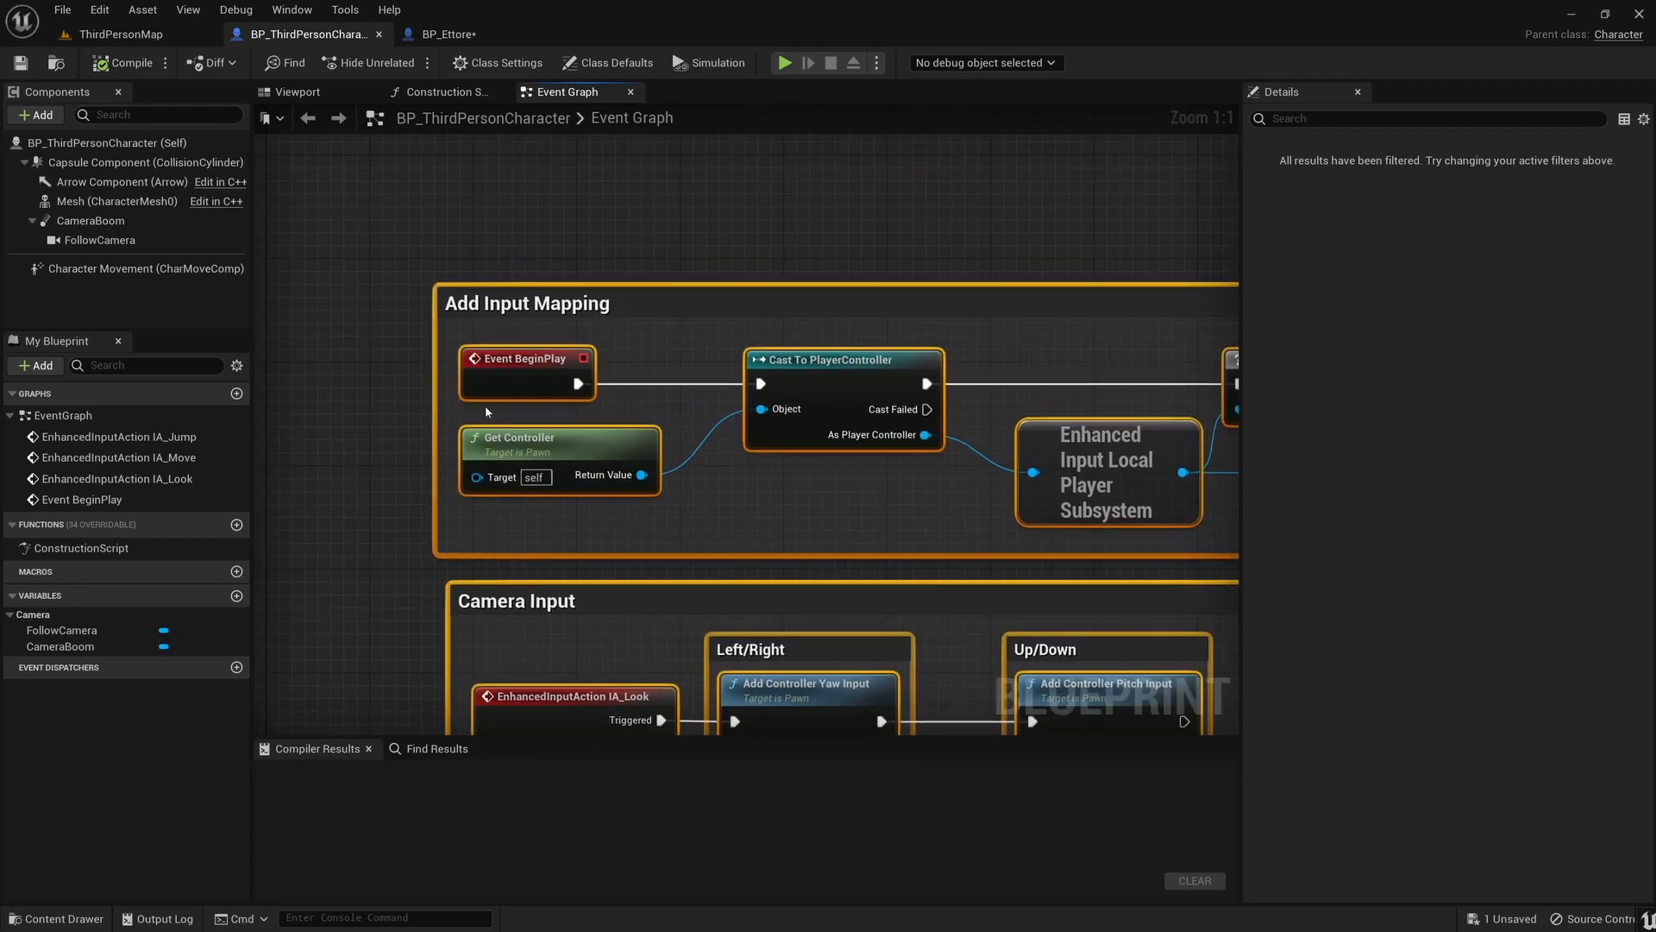
{"action": "left_click", "coordinate": [536, 373], "text": "ctrl"}
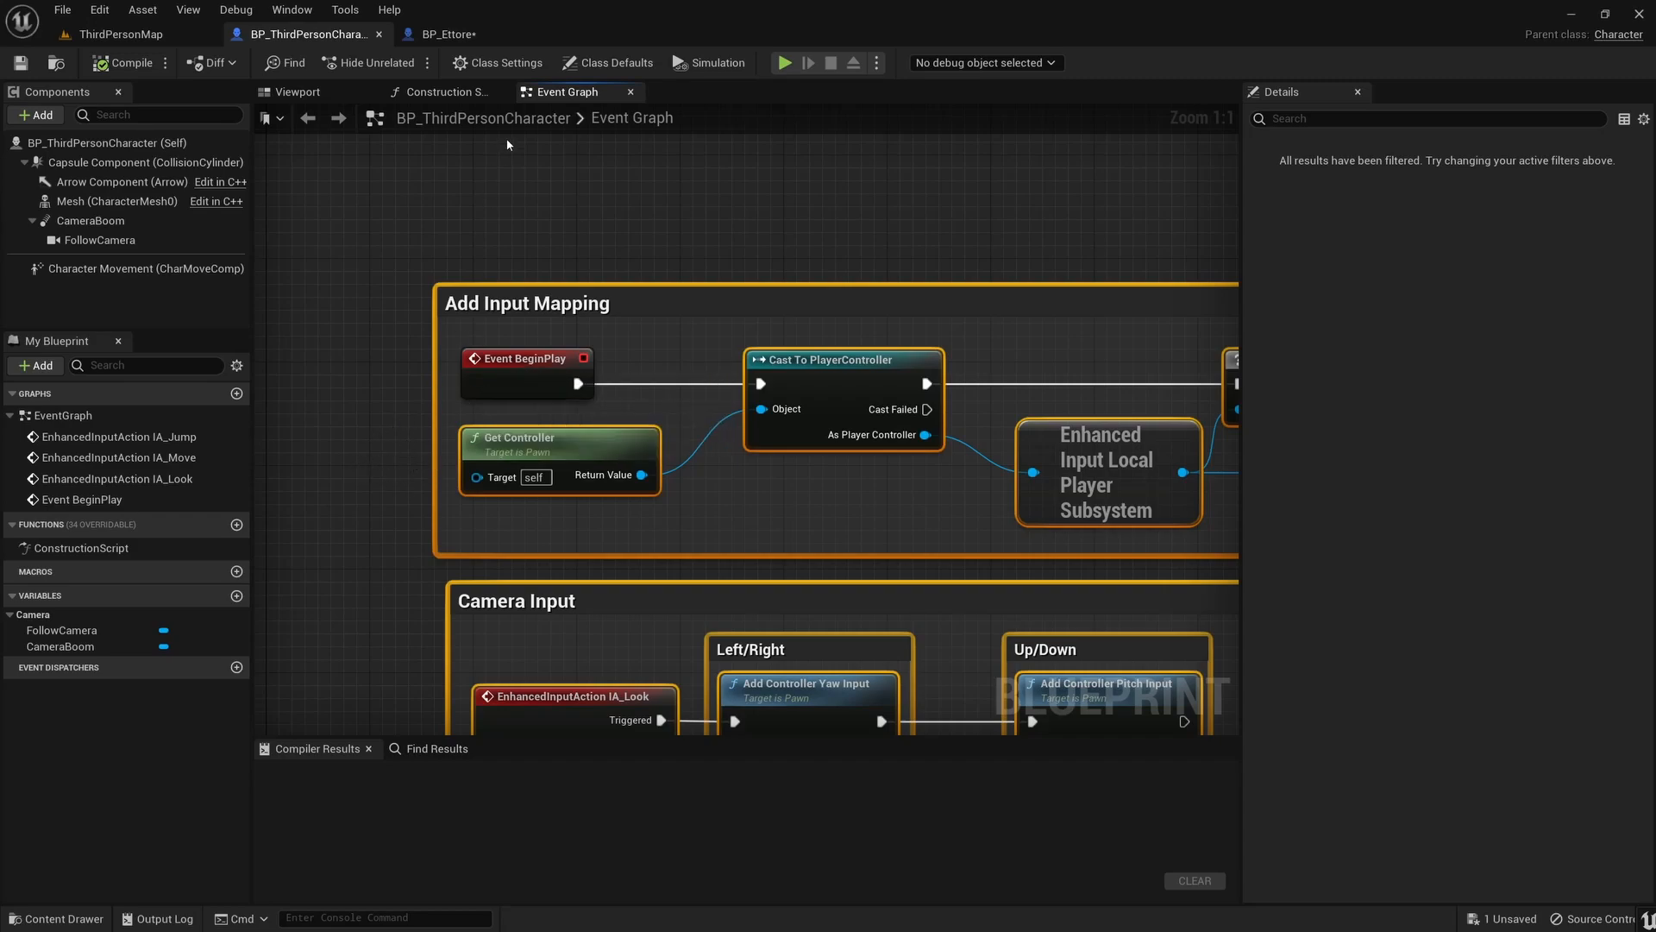
{"action": "left_click", "coordinate": [448, 34]}
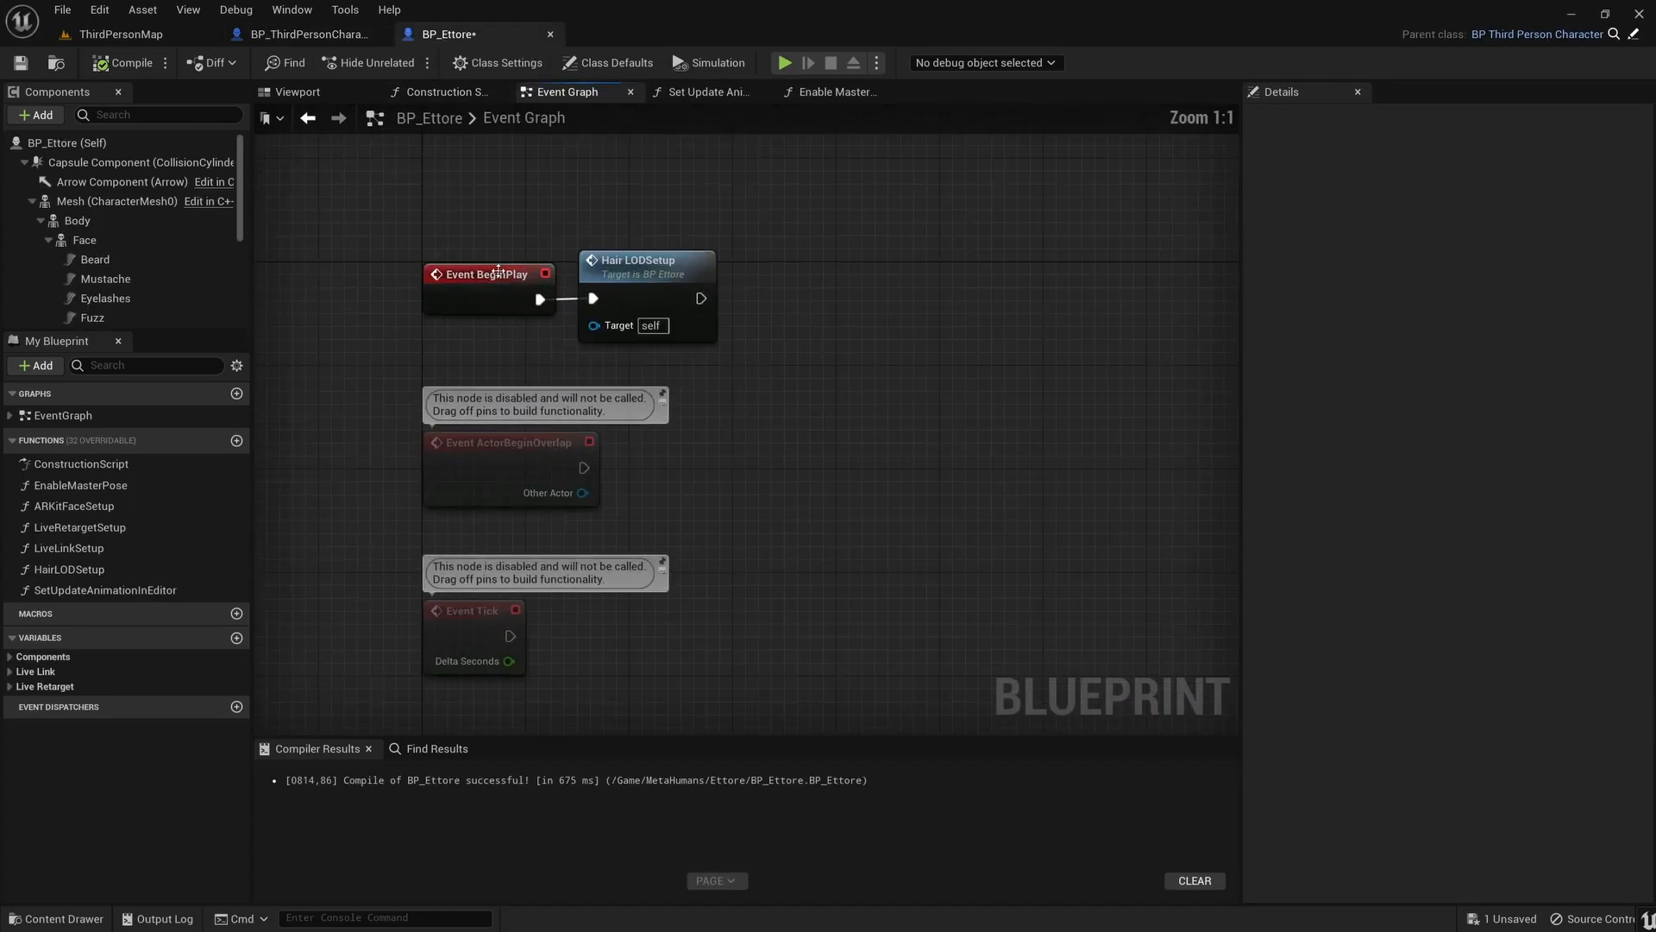
{"action": "left_click", "coordinate": [306, 34]}
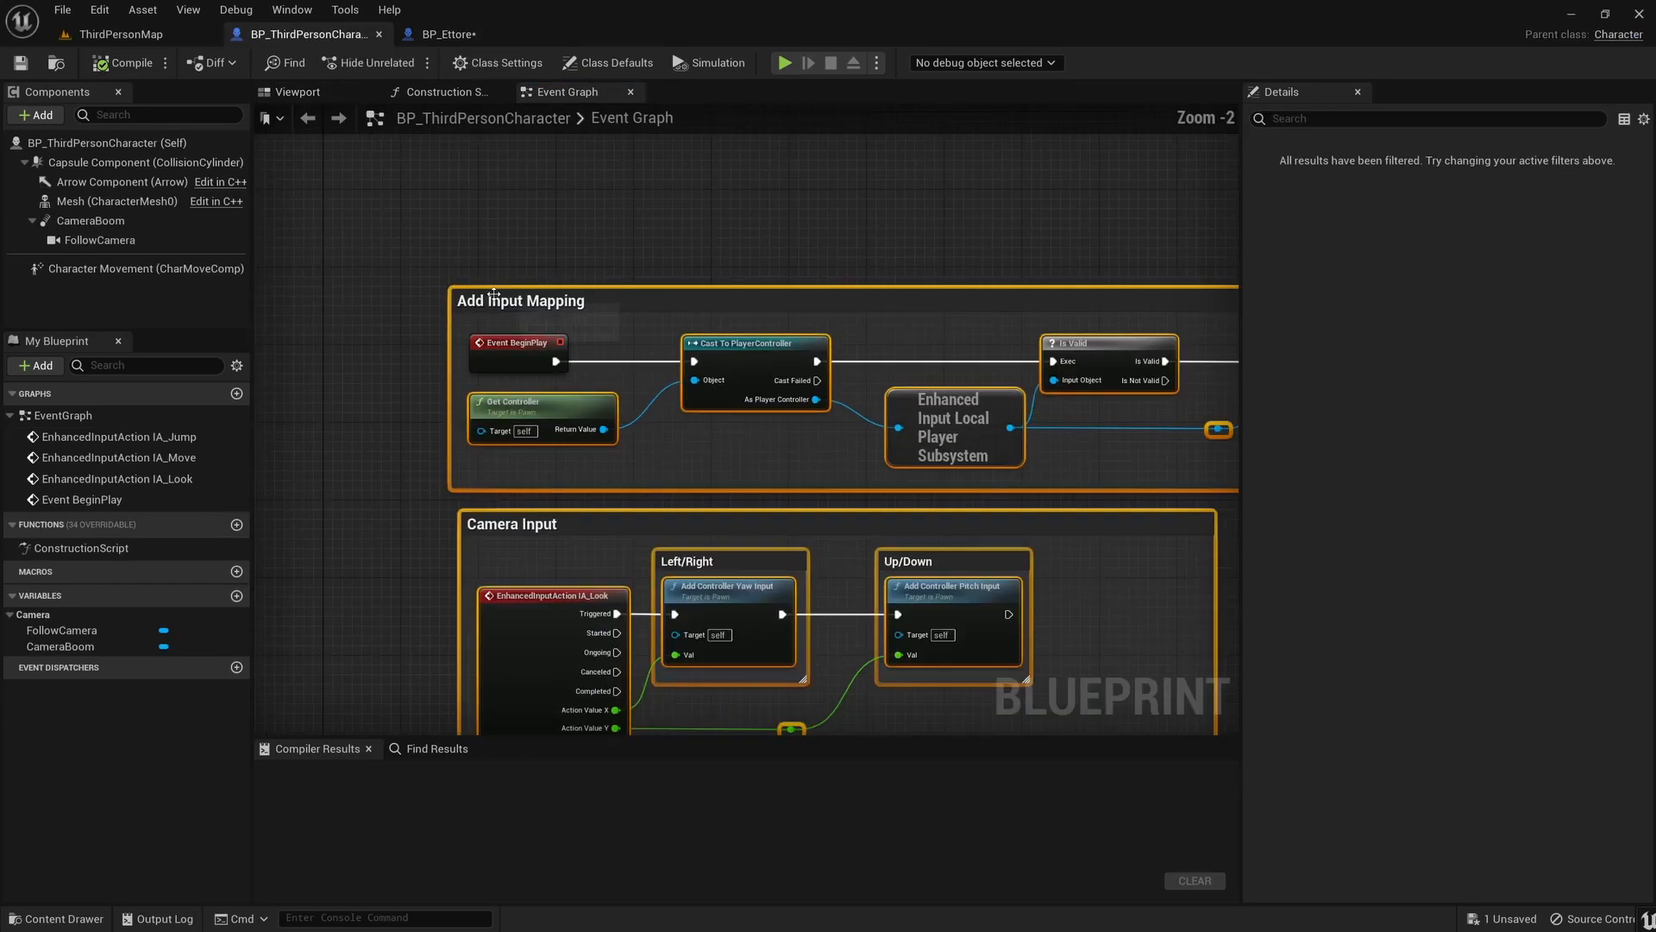
{"action": "scroll", "coordinate": [493, 295], "scroll_direction": "down", "scroll_amount": 4}
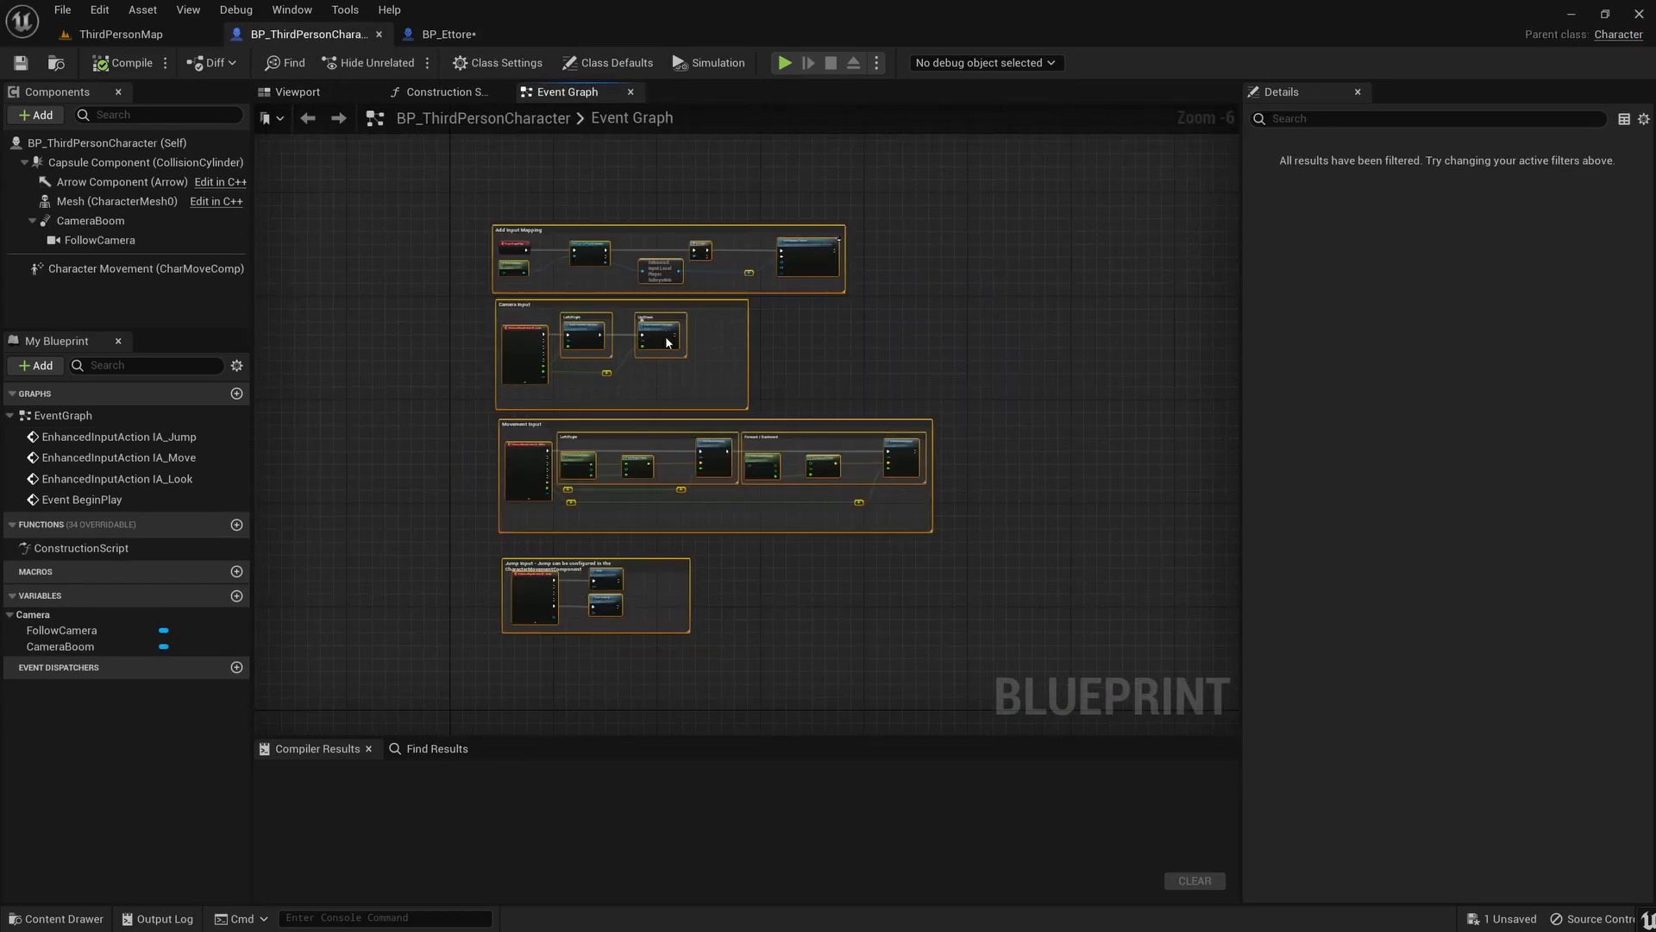
{"action": "right_click", "coordinate": [667, 345]}
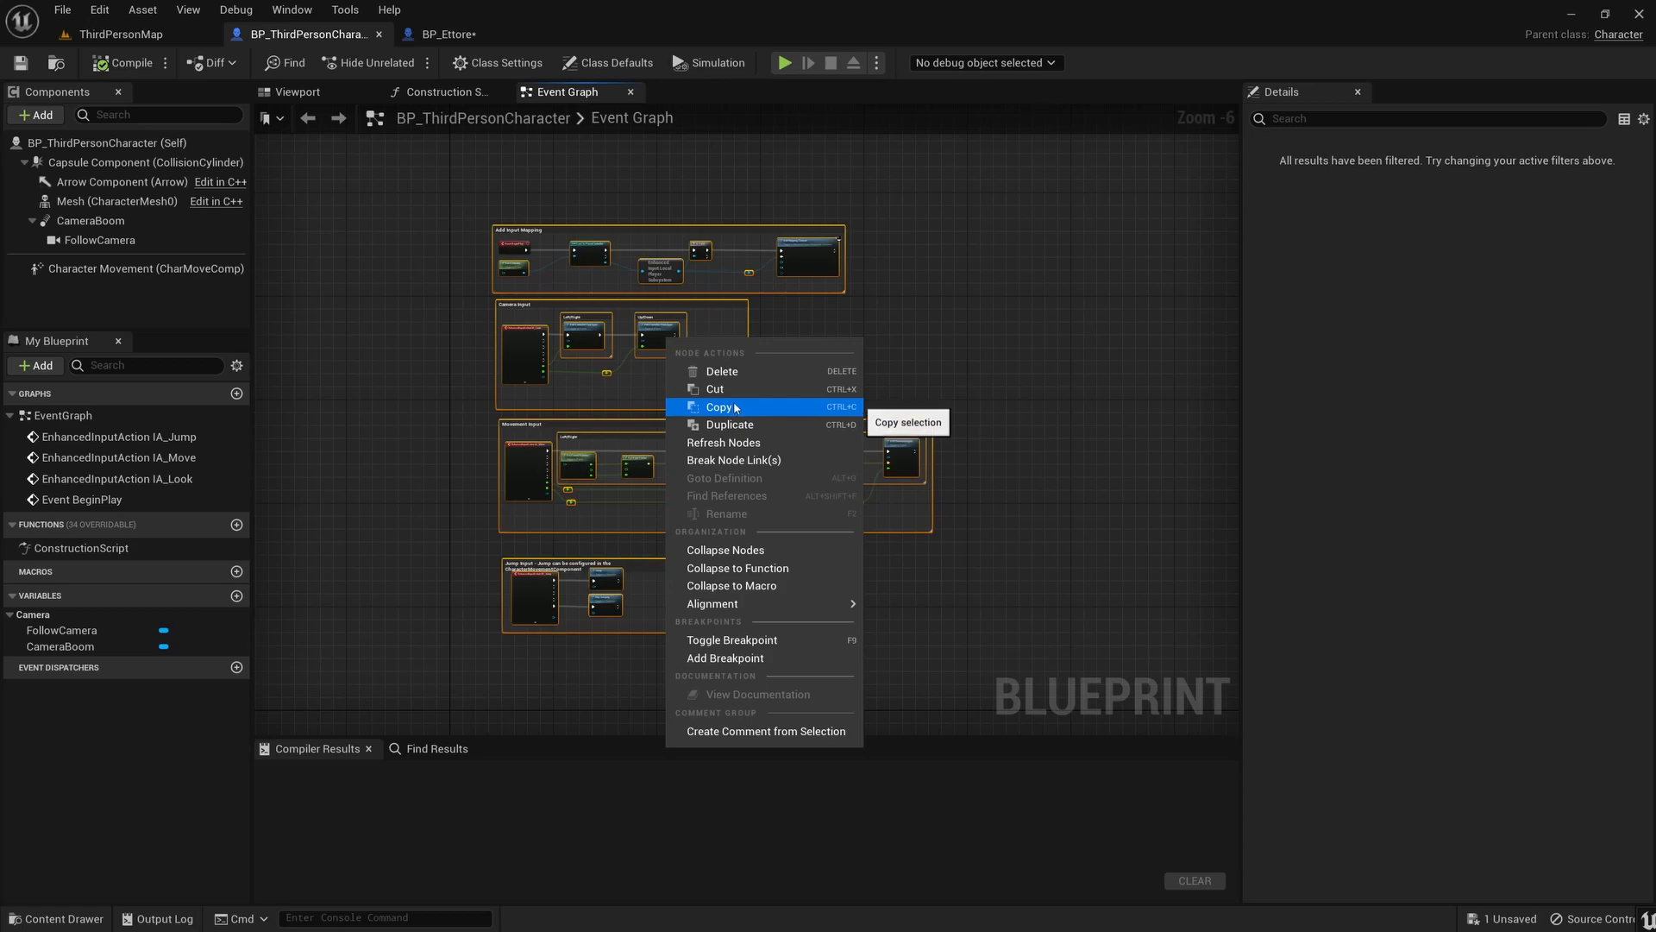
{"action": "right_click_drag", "start_coordinate": [935, 338], "coordinate": [911, 306]}
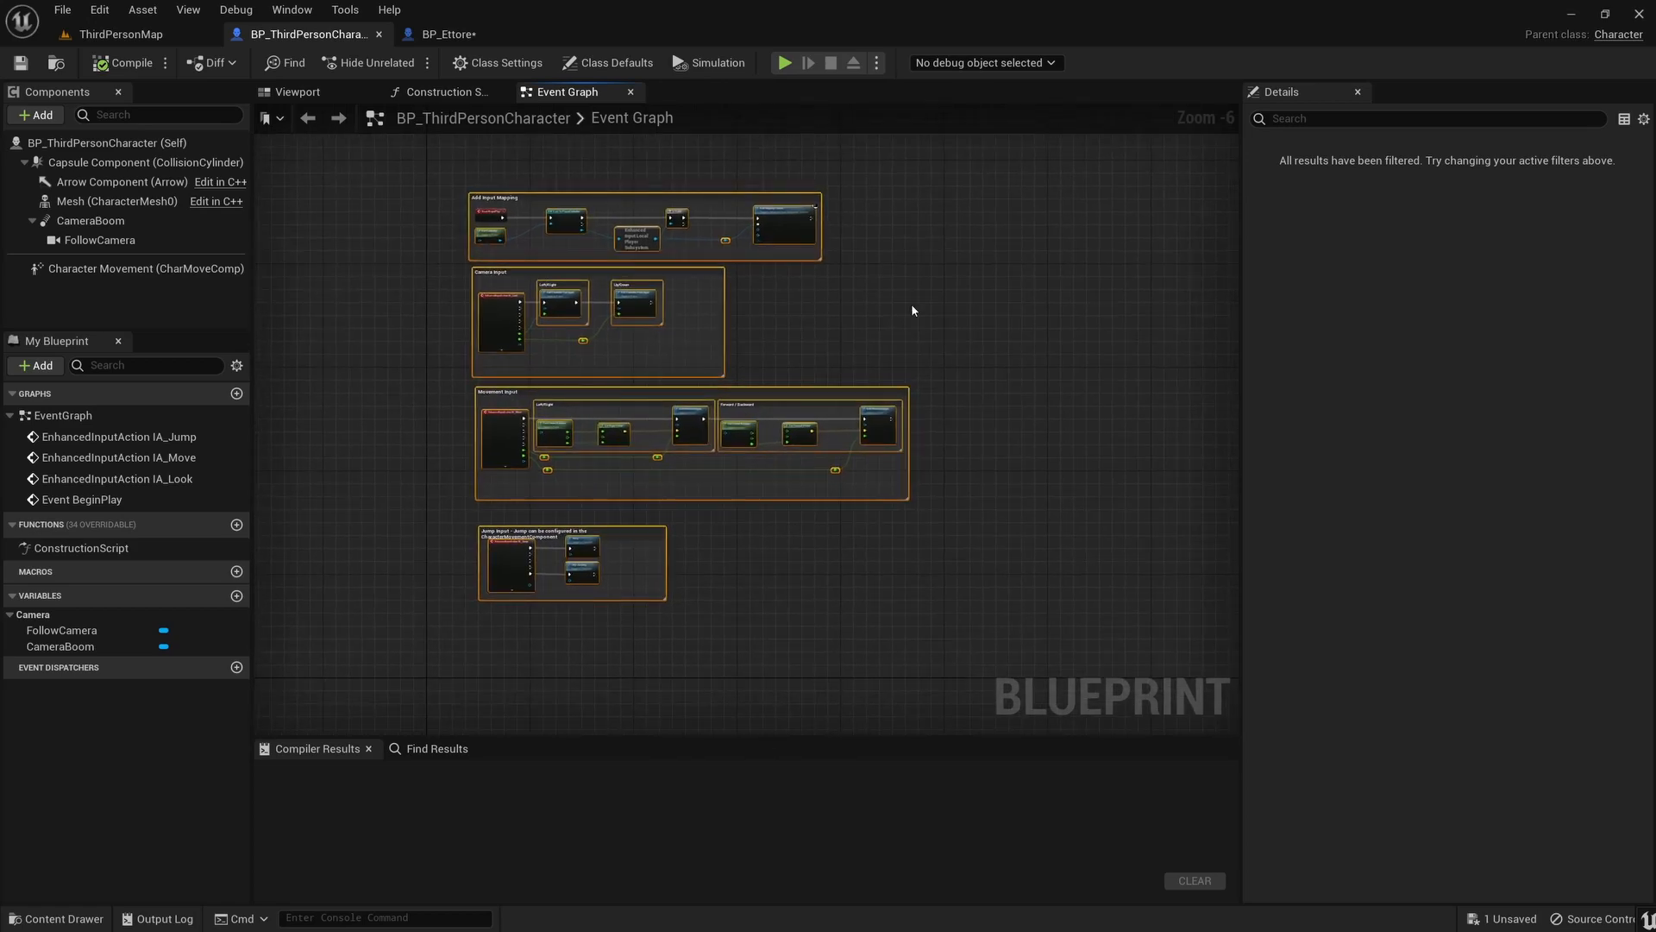
Paste the copied input mapping, camera, movement and jump nodes into BP_Ettore's Event Graph.
{"action": "left_click", "coordinate": [494, 37]}
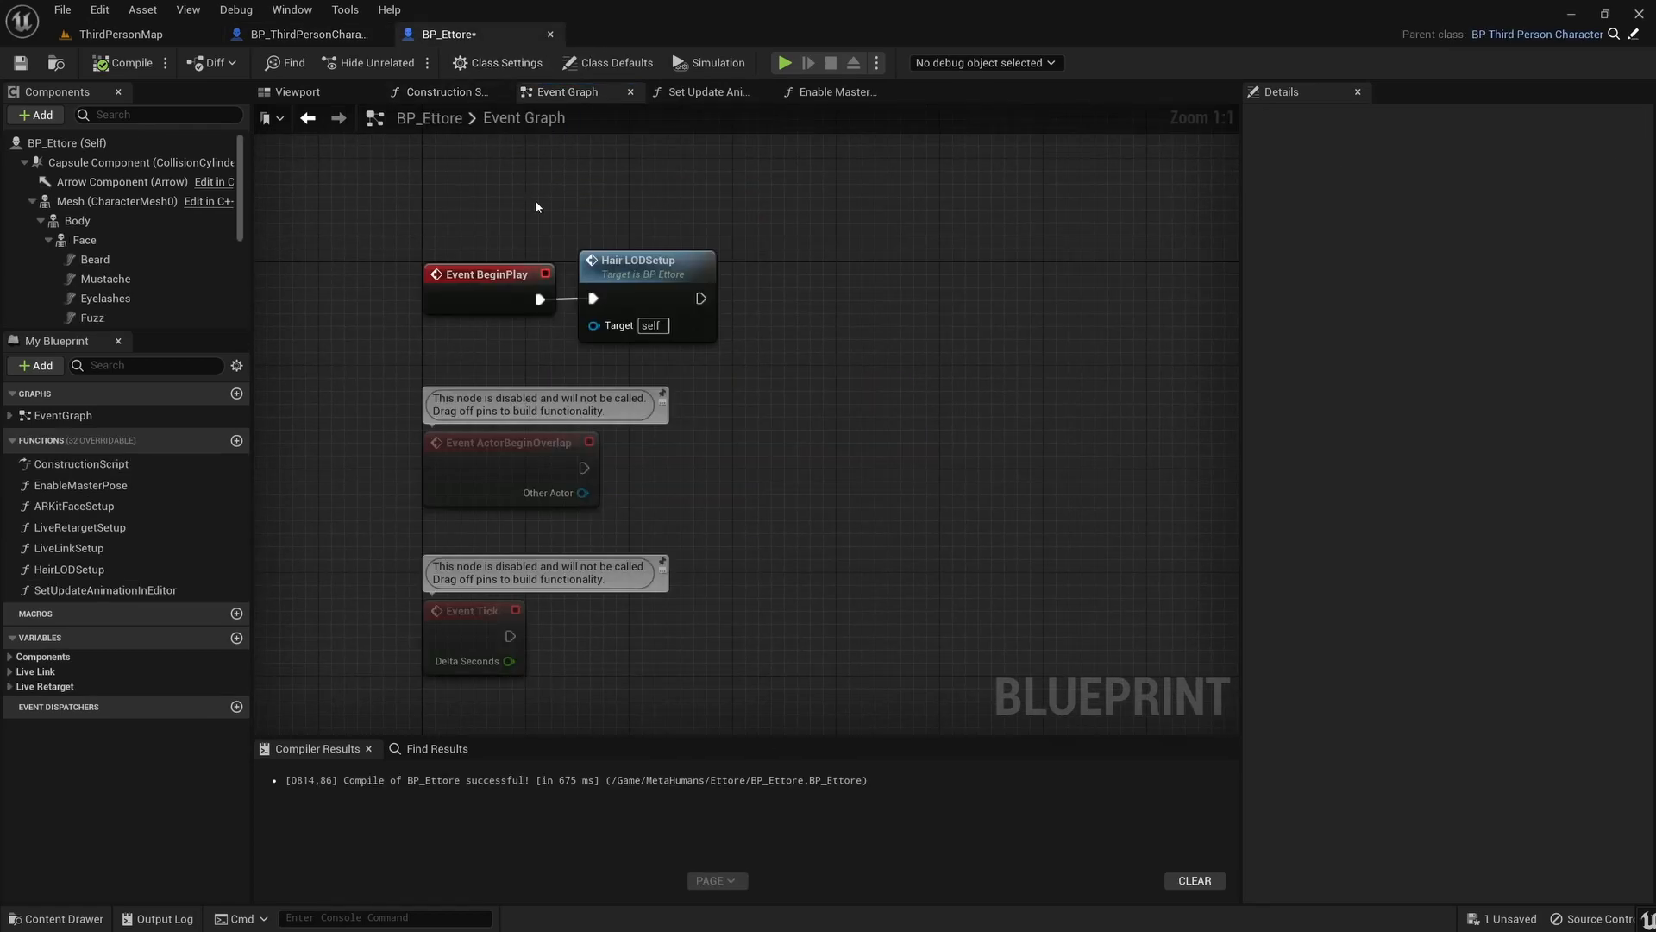
{"action": "right_click_drag", "start_coordinate": [587, 354], "coordinate": [387, 475]}
{"action": "right_click_drag", "start_coordinate": [666, 425], "coordinate": [664, 438]}
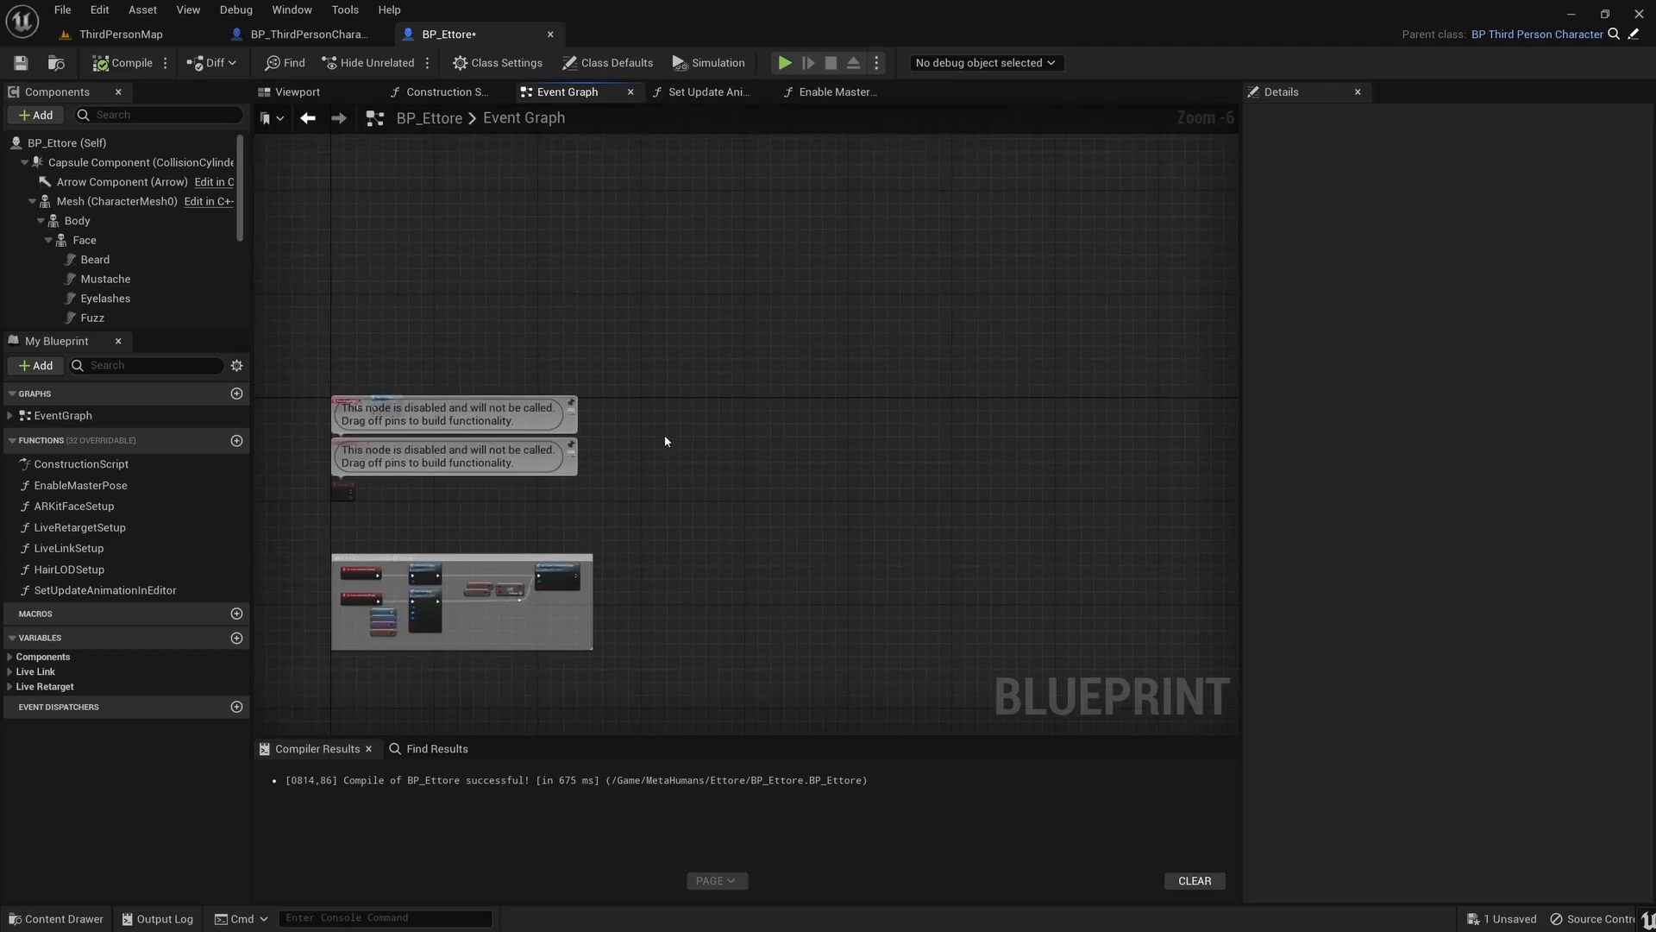
{"action": "key", "text": "ctrl+v"}
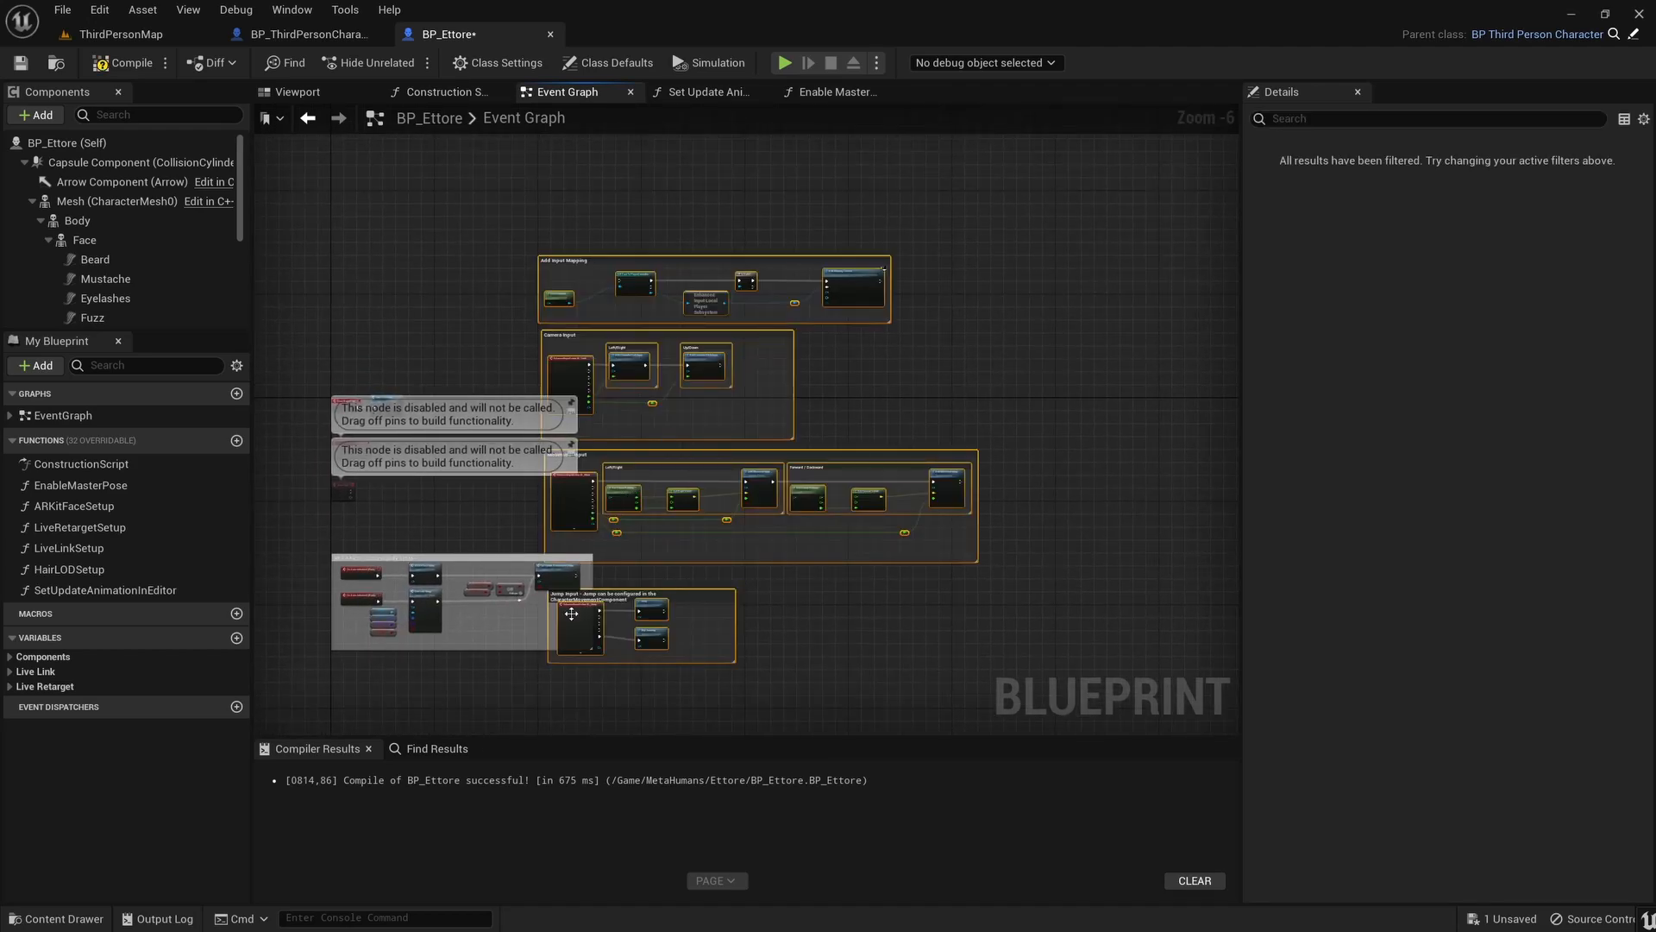
{"action": "left_click", "coordinate": [515, 366]}
Move Event BeginPlay and Hair LODSetup into the Add Input Mapping group, wire Hair LODSetup's execution output to Cast To PlayerController, and compile.
{"action": "scroll", "coordinate": [411, 388], "scroll_direction": "up", "scroll_amount": 3}
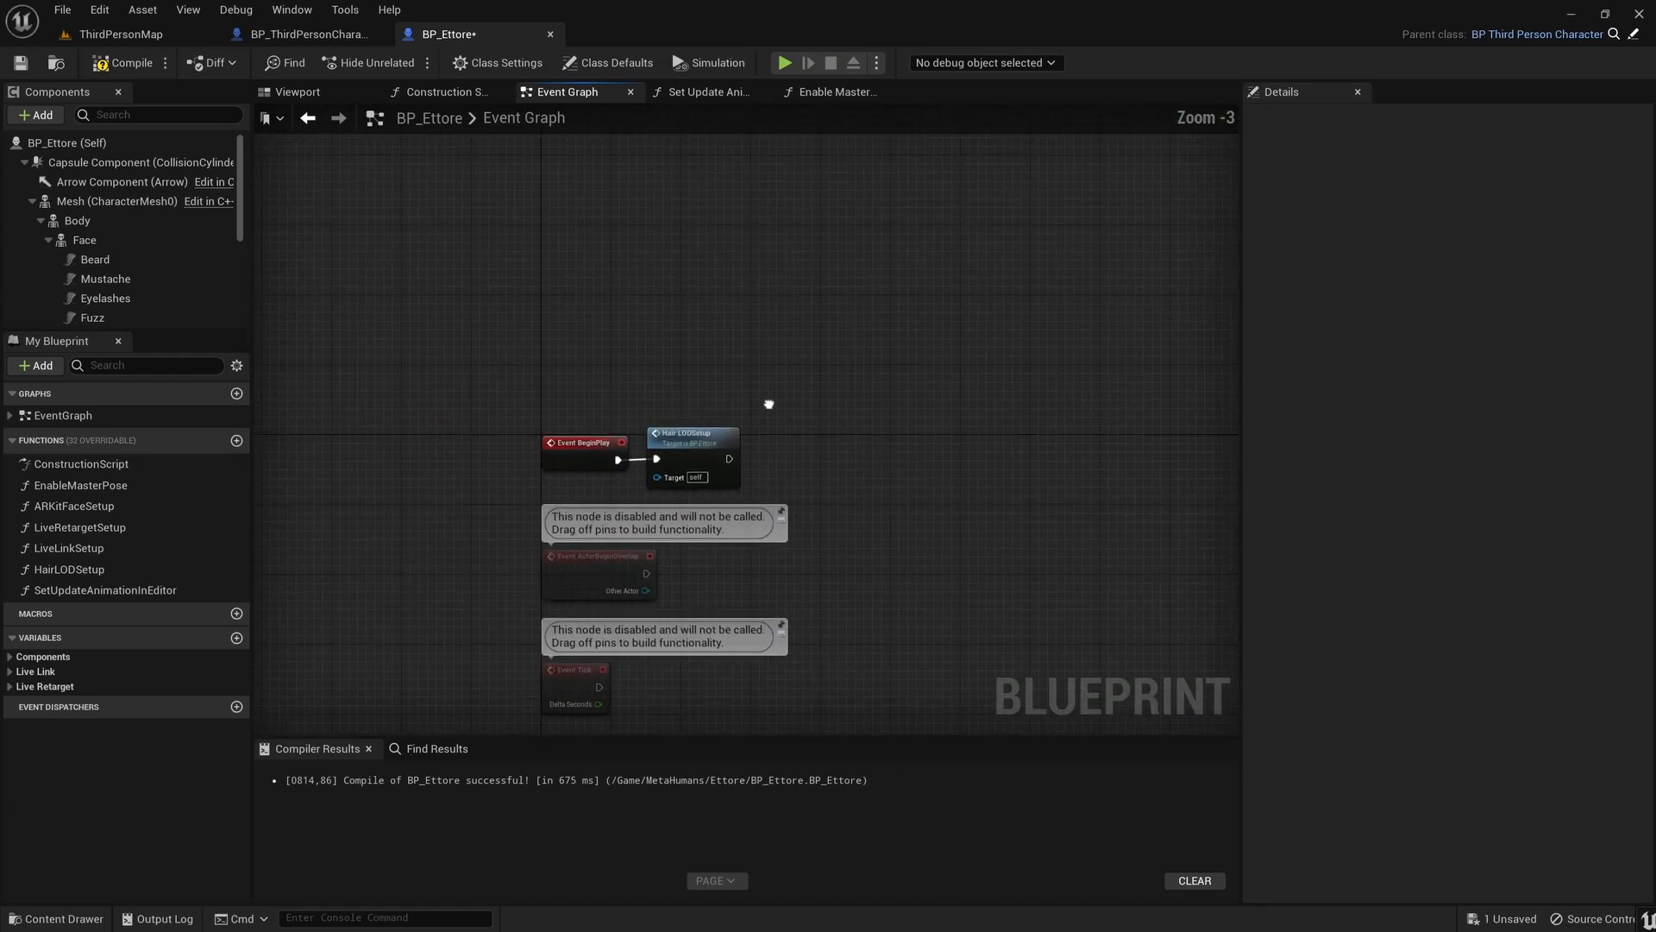
{"action": "left_click_drag", "start_coordinate": [545, 401], "coordinate": [689, 462]}
{"action": "right_click_drag", "start_coordinate": [688, 462], "coordinate": [477, 580]}
{"action": "left_click_drag", "start_coordinate": [477, 580], "coordinate": [690, 380]}
{"action": "scroll", "coordinate": [583, 443], "scroll_direction": "up", "scroll_amount": 3}
{"action": "right_click_drag", "start_coordinate": [872, 345], "coordinate": [737, 228]}
{"action": "left_click", "coordinate": [736, 228]}
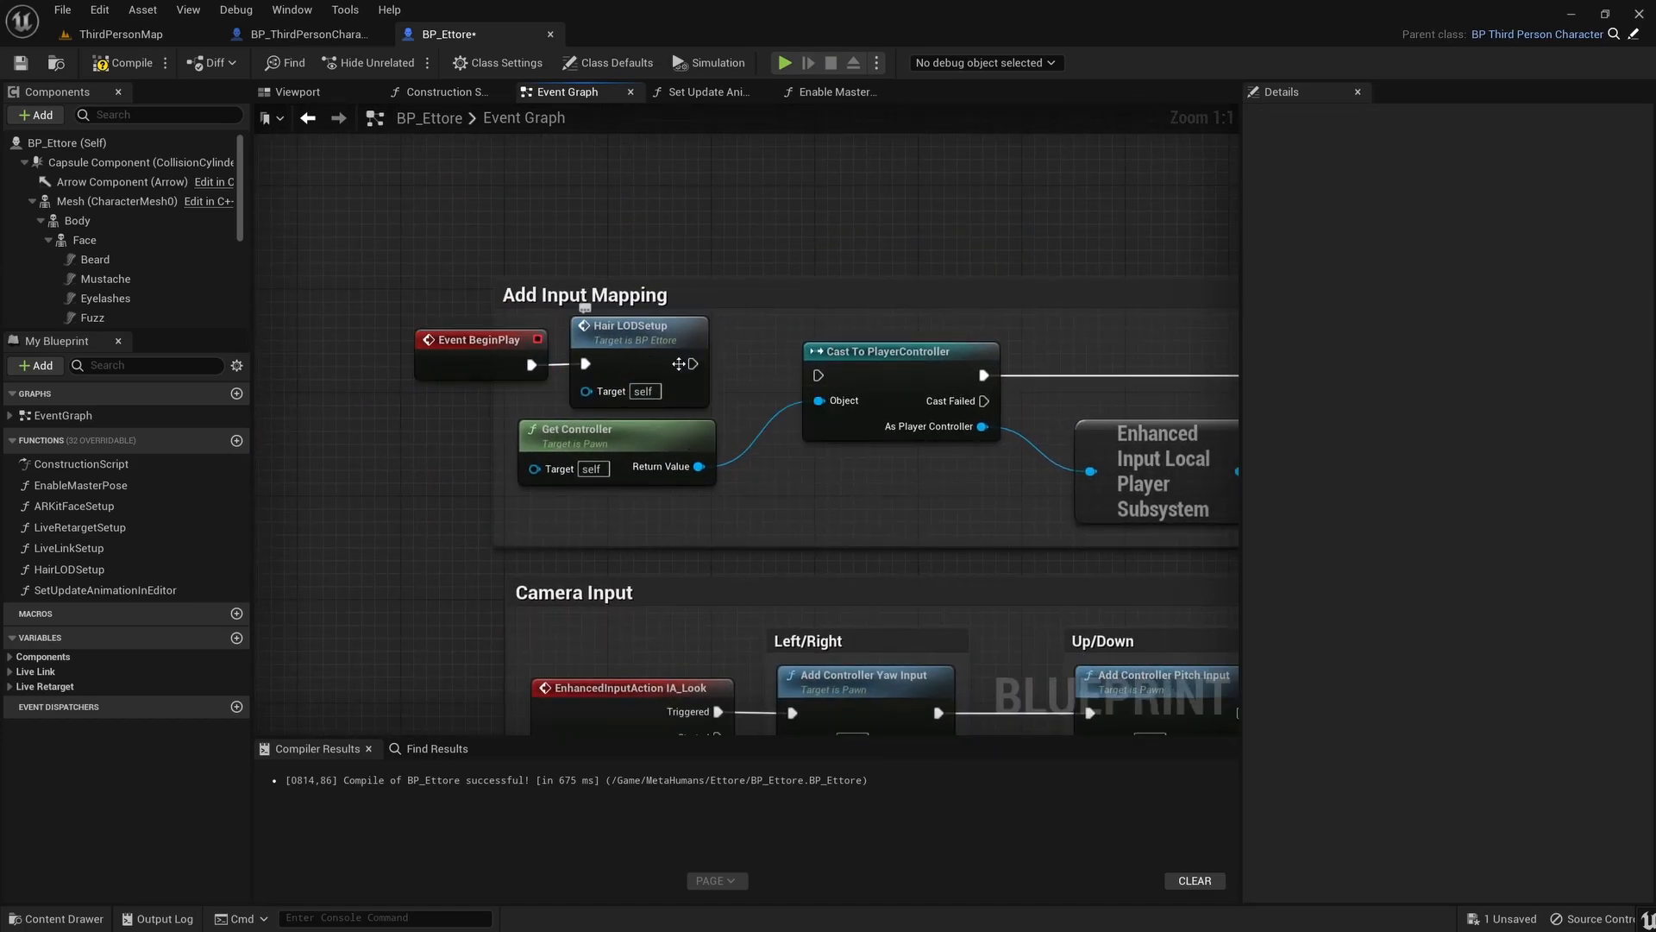
{"action": "left_click_drag", "start_coordinate": [693, 364], "coordinate": [820, 376]}
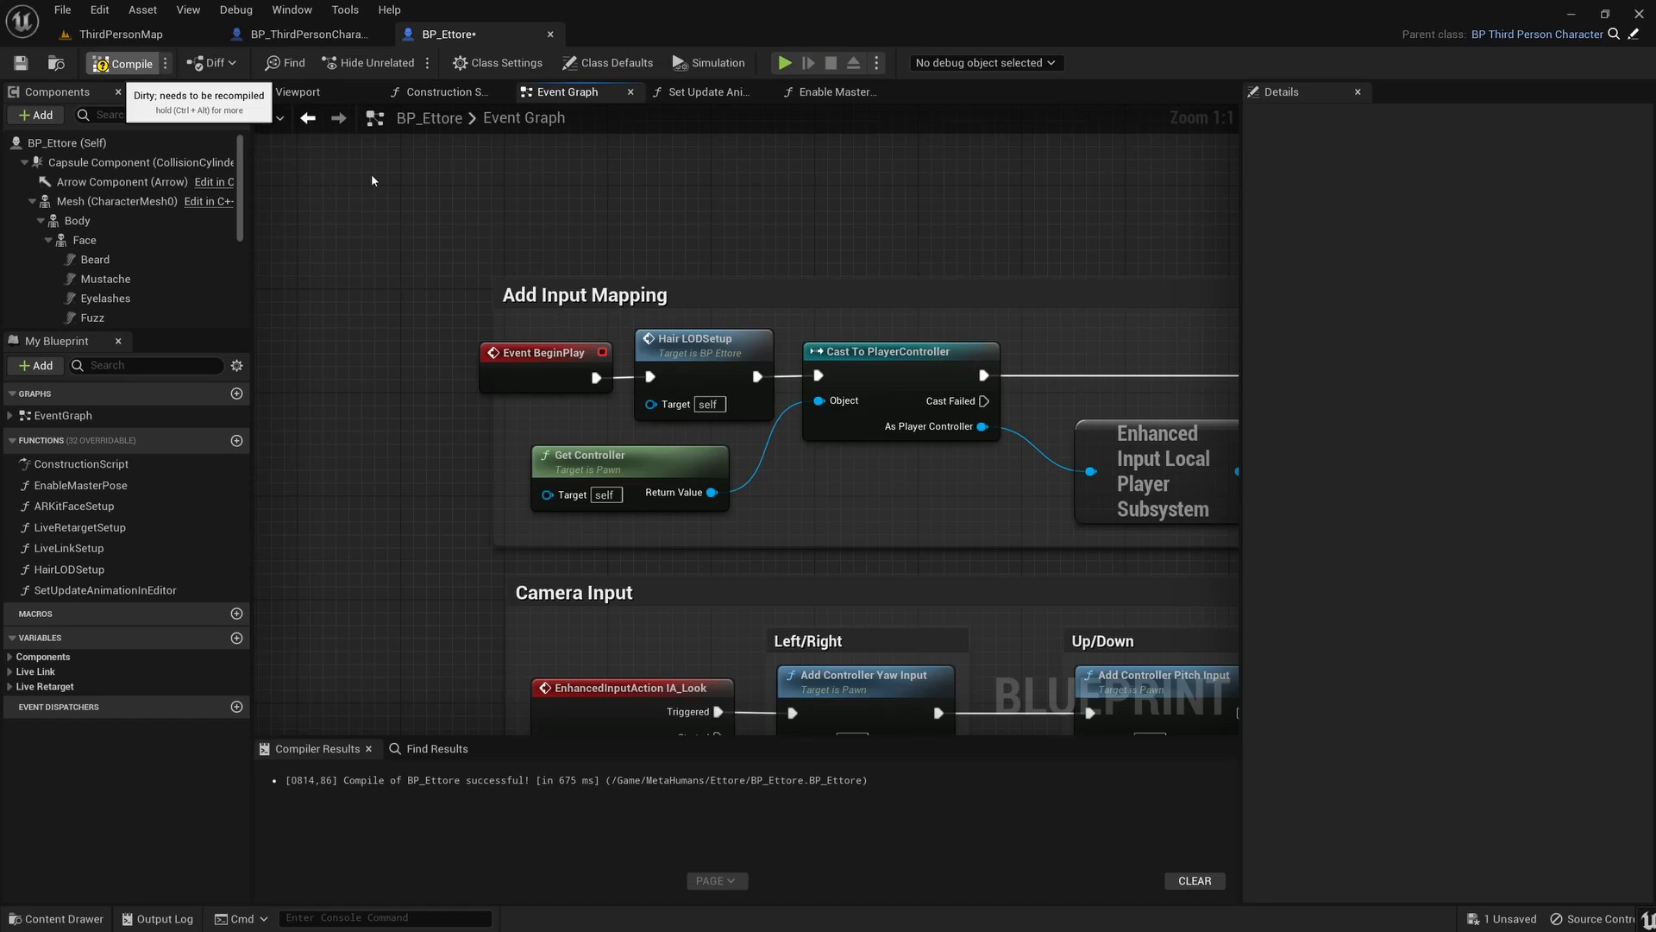
{"action": "key", "text": "F7"}
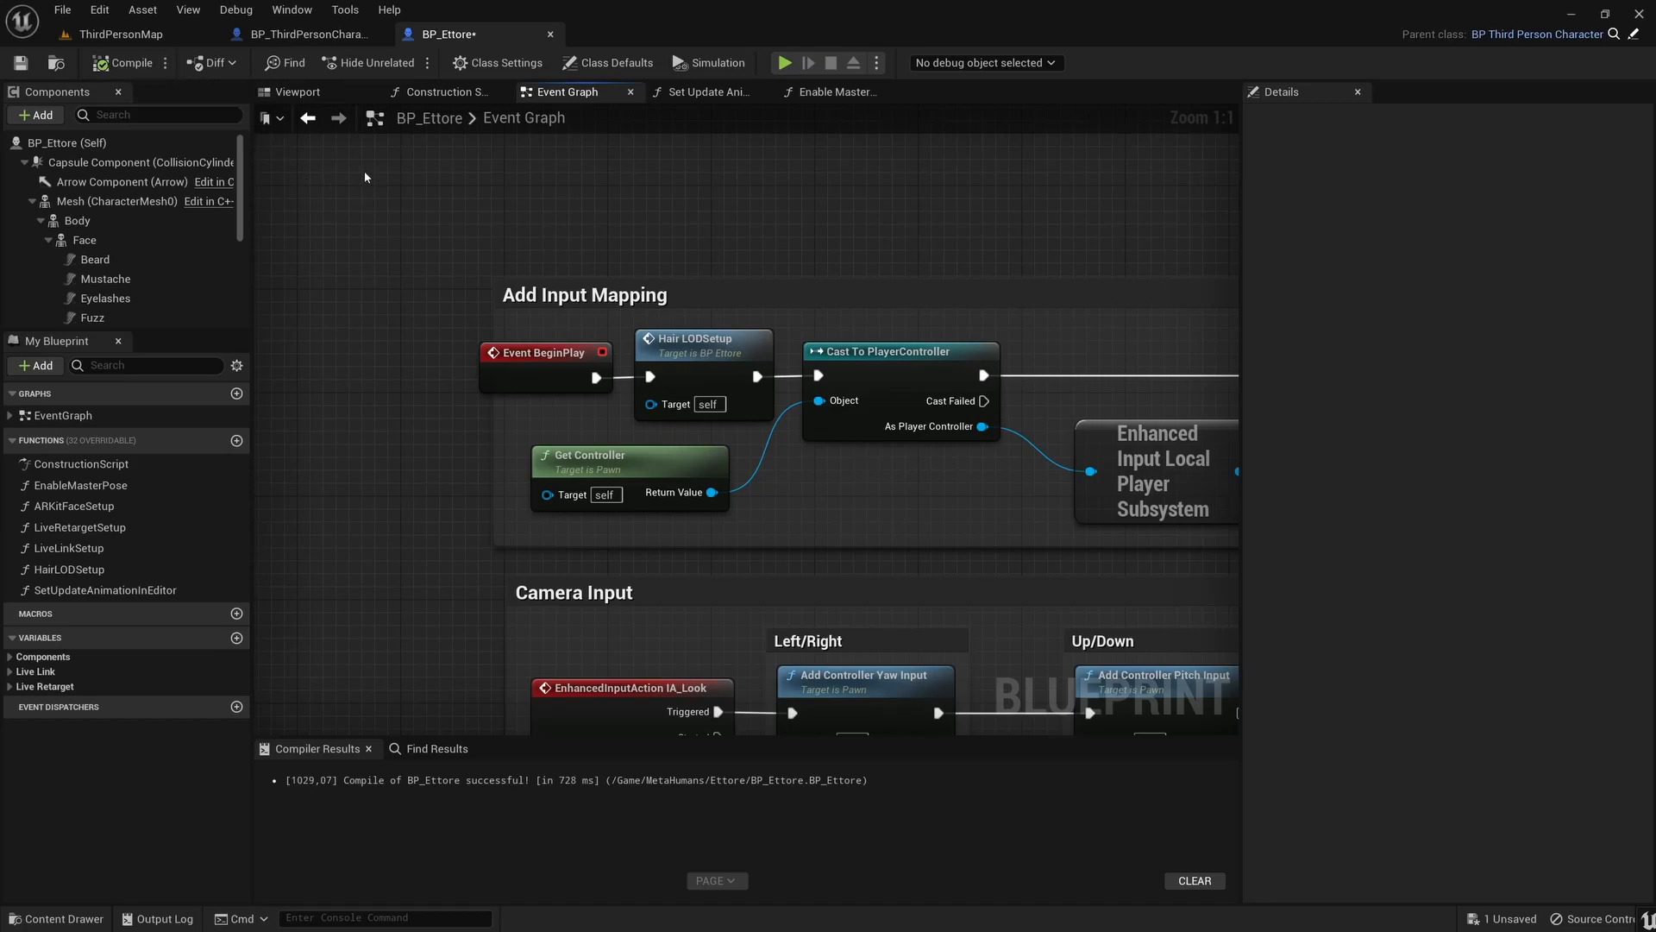
Set the Z location of BP_Ettore's Body component to 0.
{"action": "left_click", "coordinate": [298, 92]}
{"action": "mouse_move", "coordinate": [857, 301]}
{"action": "right_mouse_down"}
{"action": "mouse_move", "coordinate": [850, 280]}
{"action": "mouse_move", "coordinate": [860, 330]}
{"action": "mouse_move", "coordinate": [870, 302]}
{"action": "right_mouse_up"}
{"action": "key", "text": "w"}
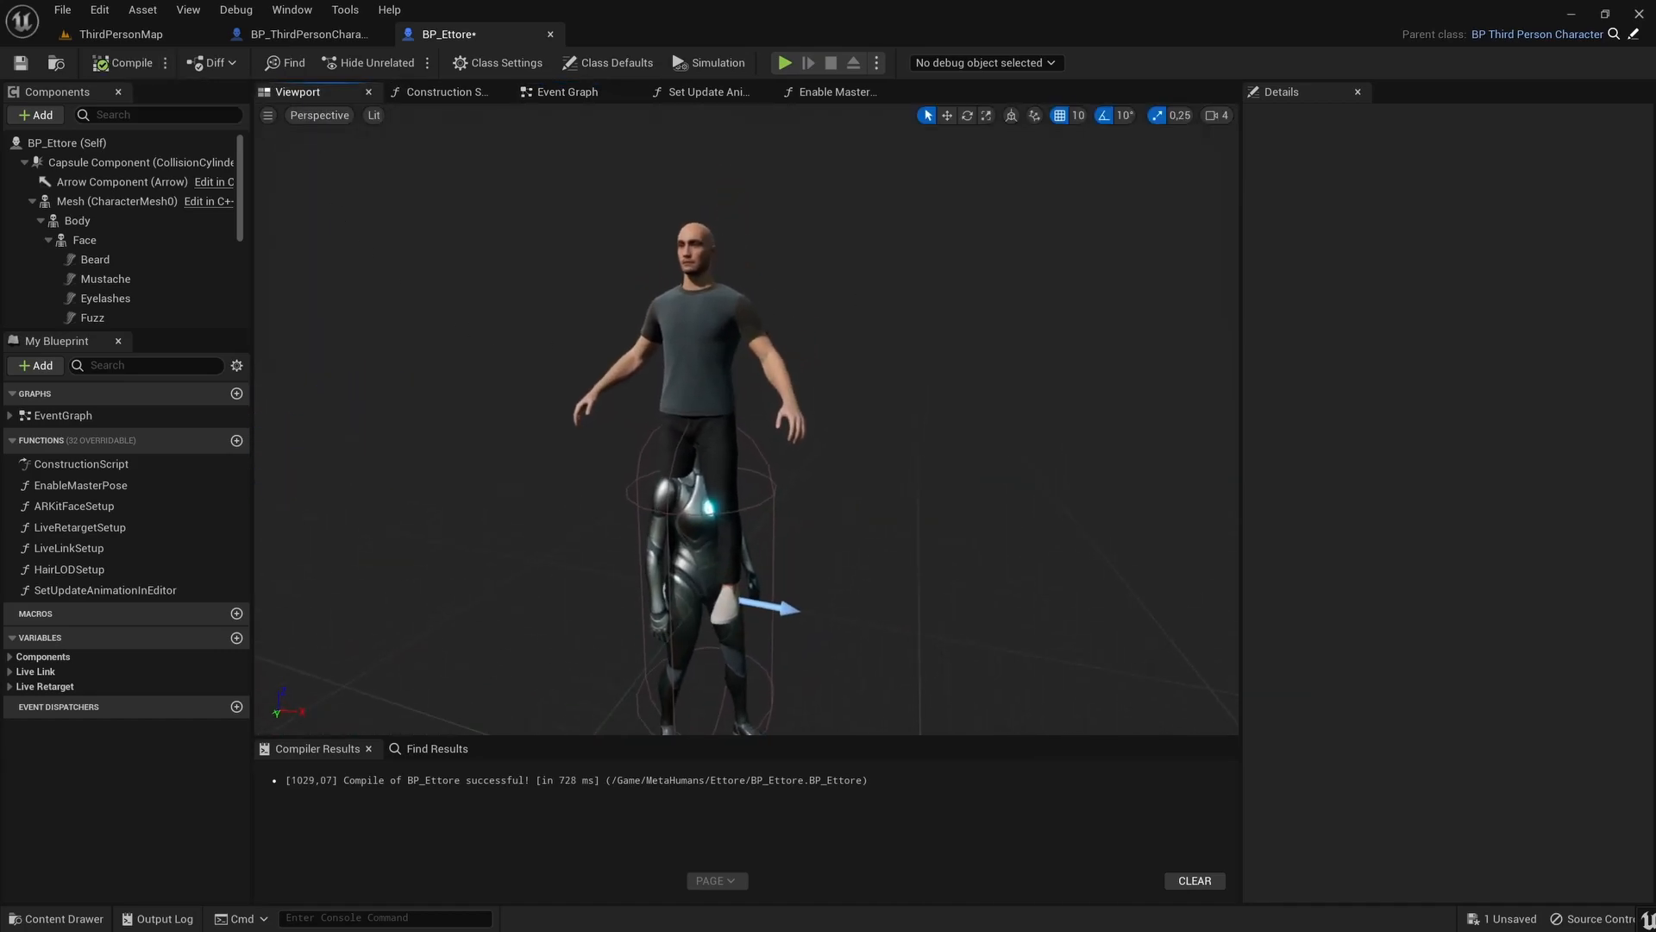
{"action": "scroll", "coordinate": [848, 297], "scroll_direction": "down", "scroll_amount": 3}
{"action": "left_click", "coordinate": [116, 201]}
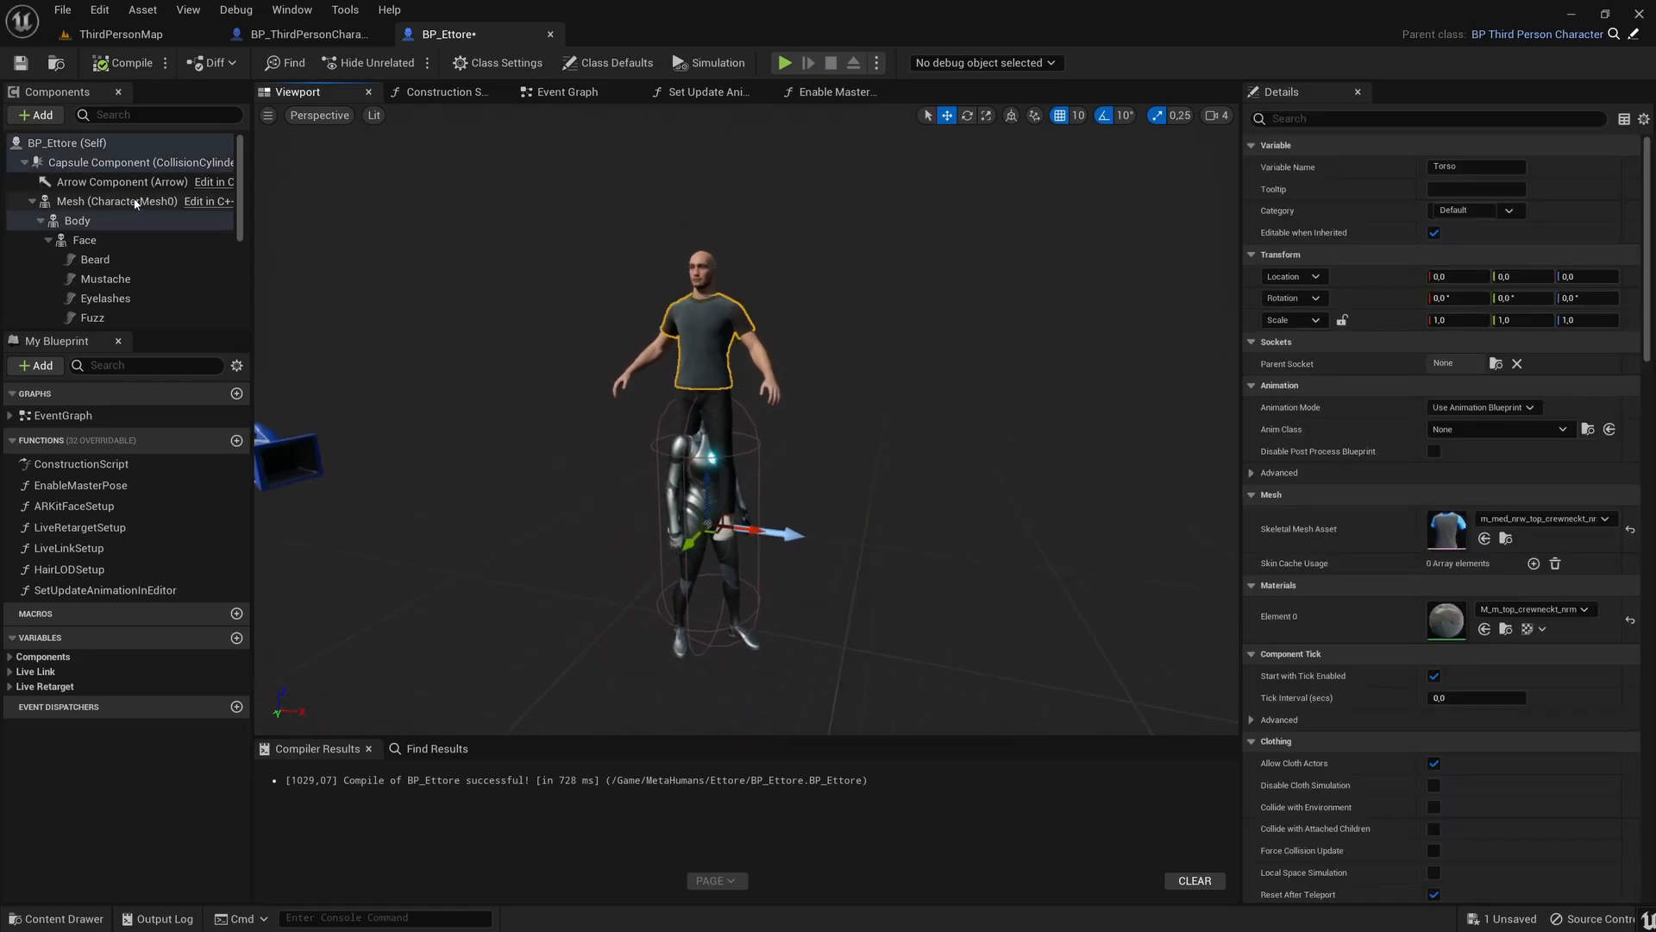
{"action": "left_click", "coordinate": [77, 221]}
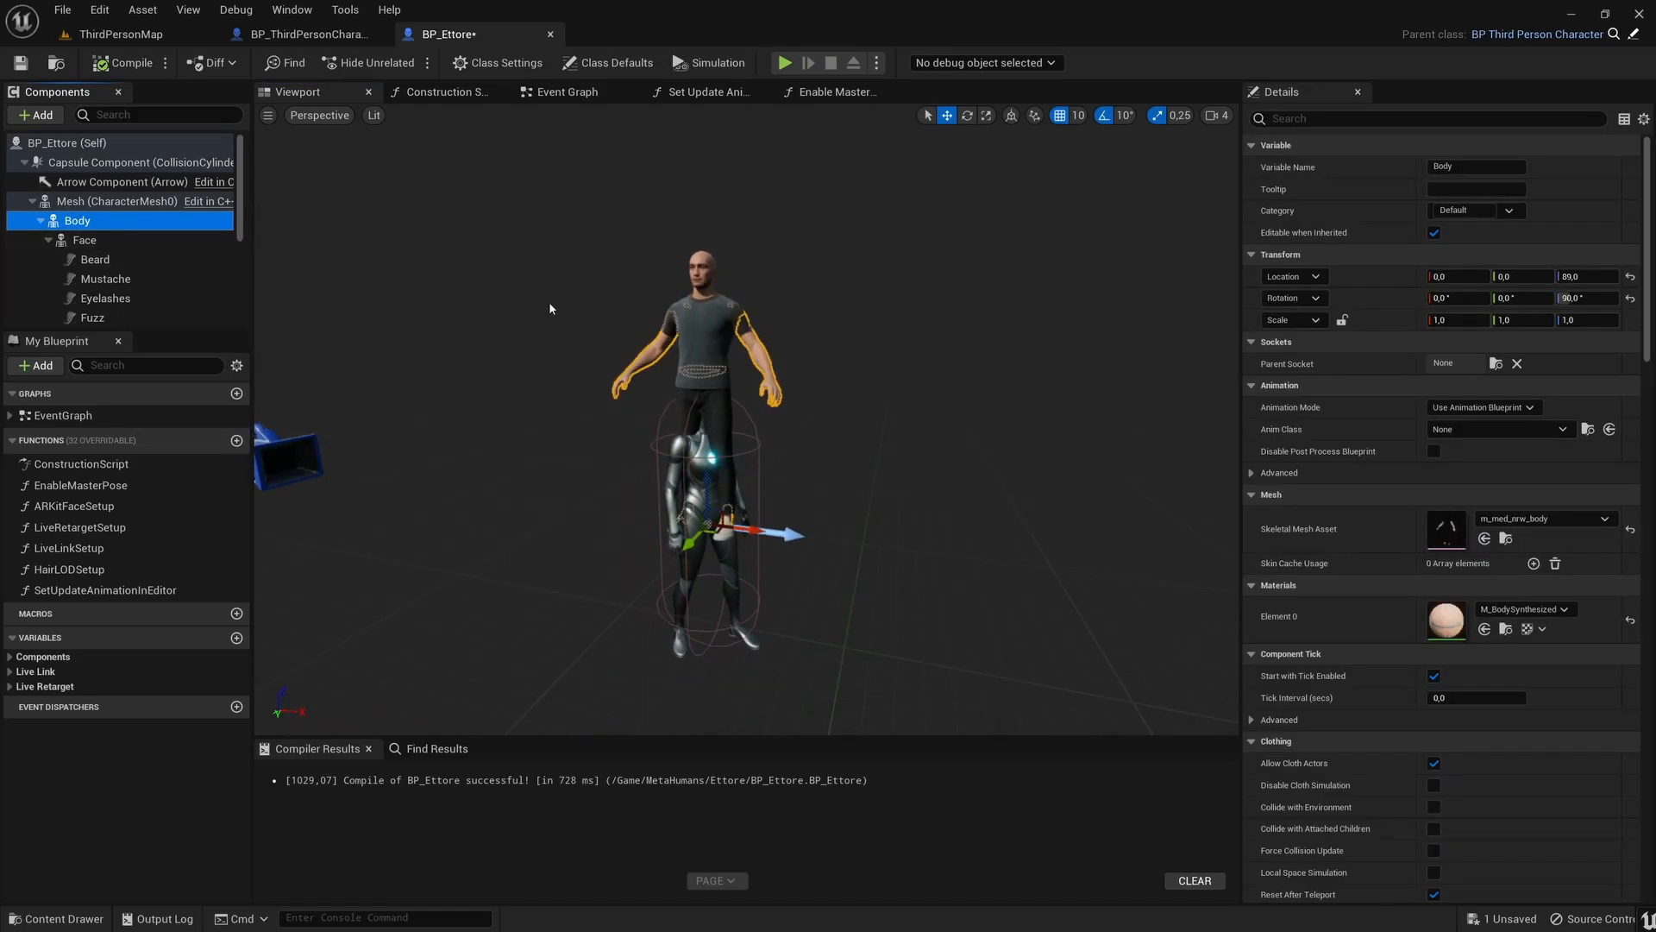
{"action": "left_click", "coordinate": [1588, 276]}
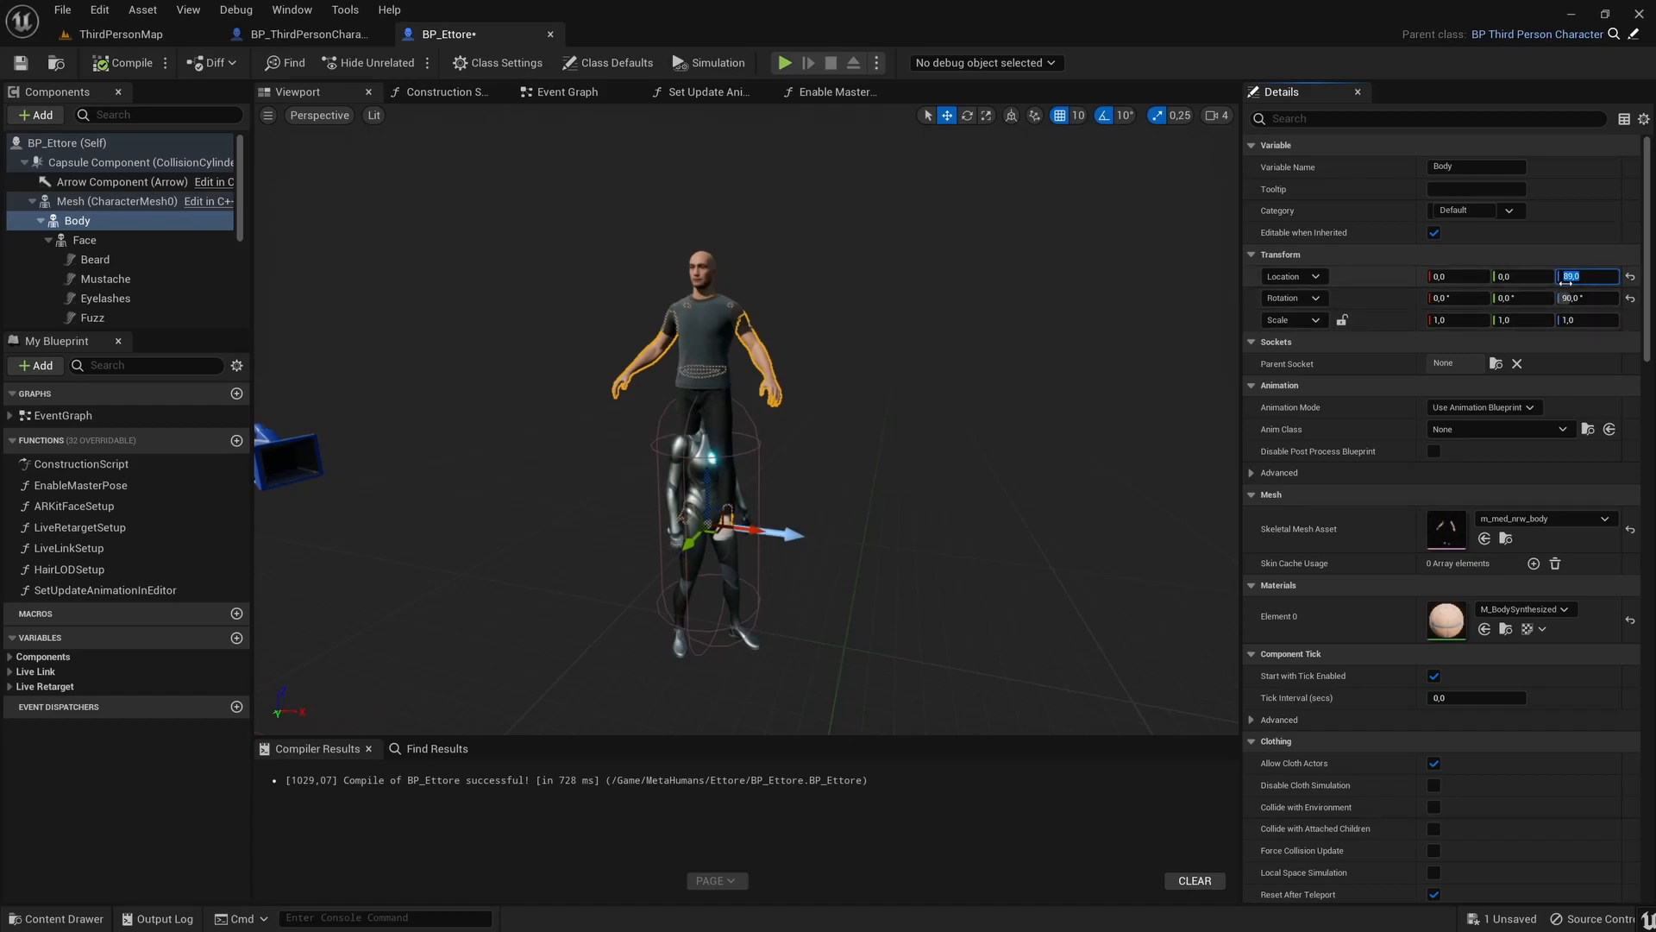
{"action": "type", "text": "0"}
{"action": "key", "text": "Return"}
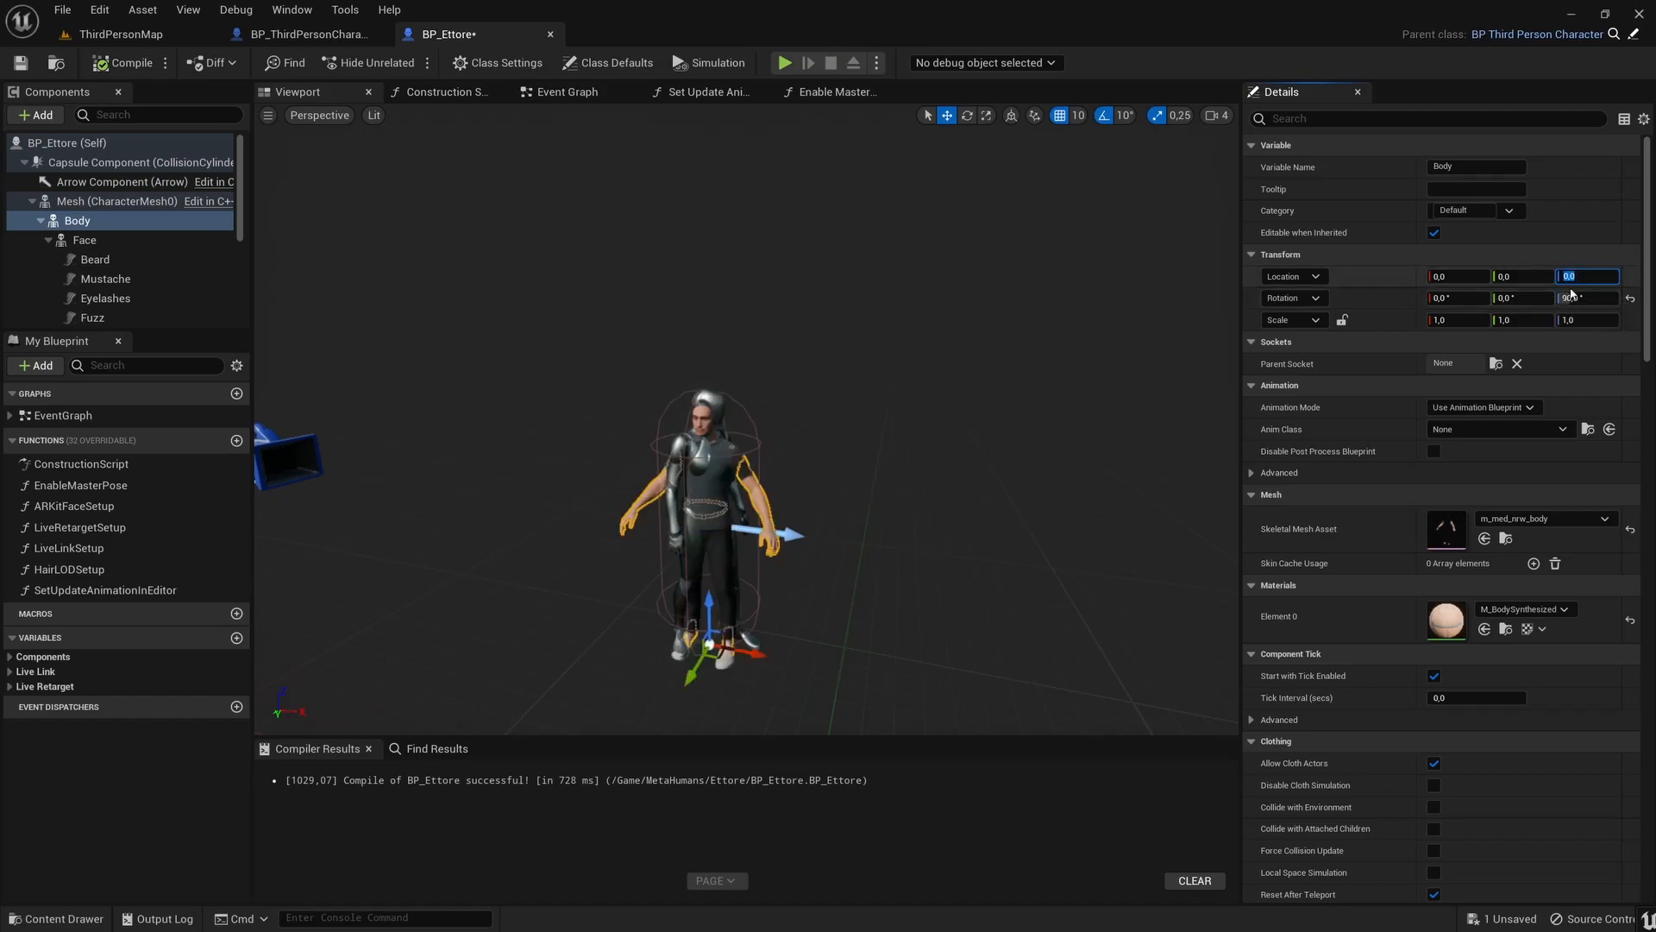
Set the Body component's Z rotation to 0 and inspect its alignment with the mannequin mesh.
{"action": "left_click", "coordinate": [1566, 298]}
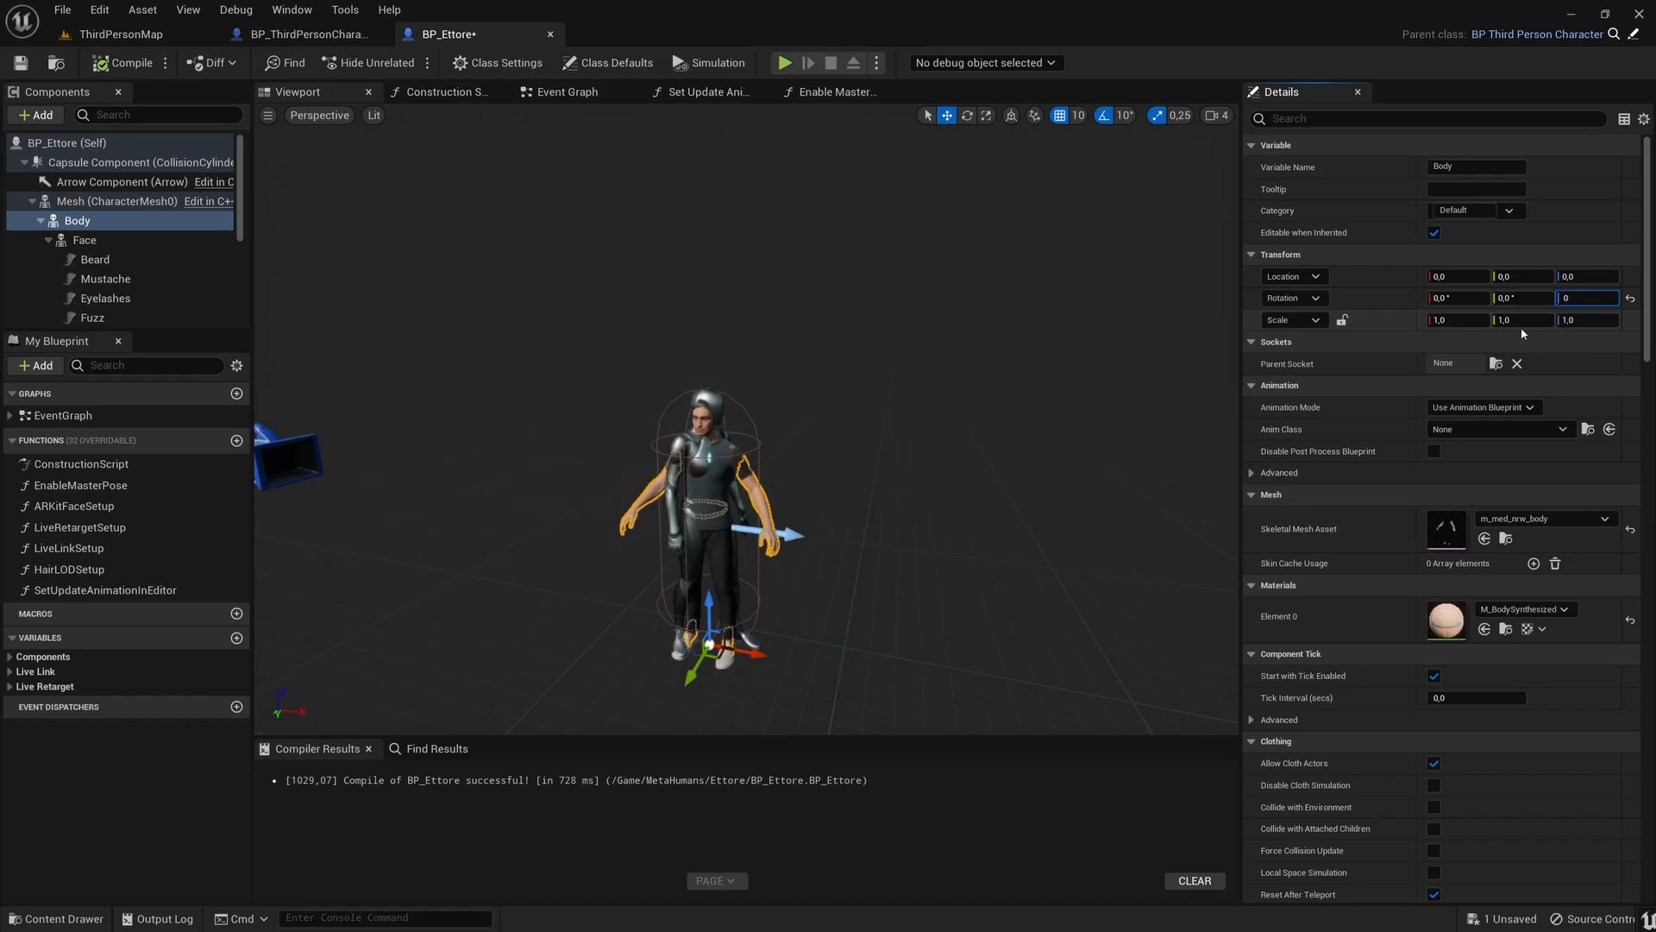
{"action": "key", "text": "Return"}
{"action": "left_click", "coordinate": [189, 226], "text": "ctrl"}
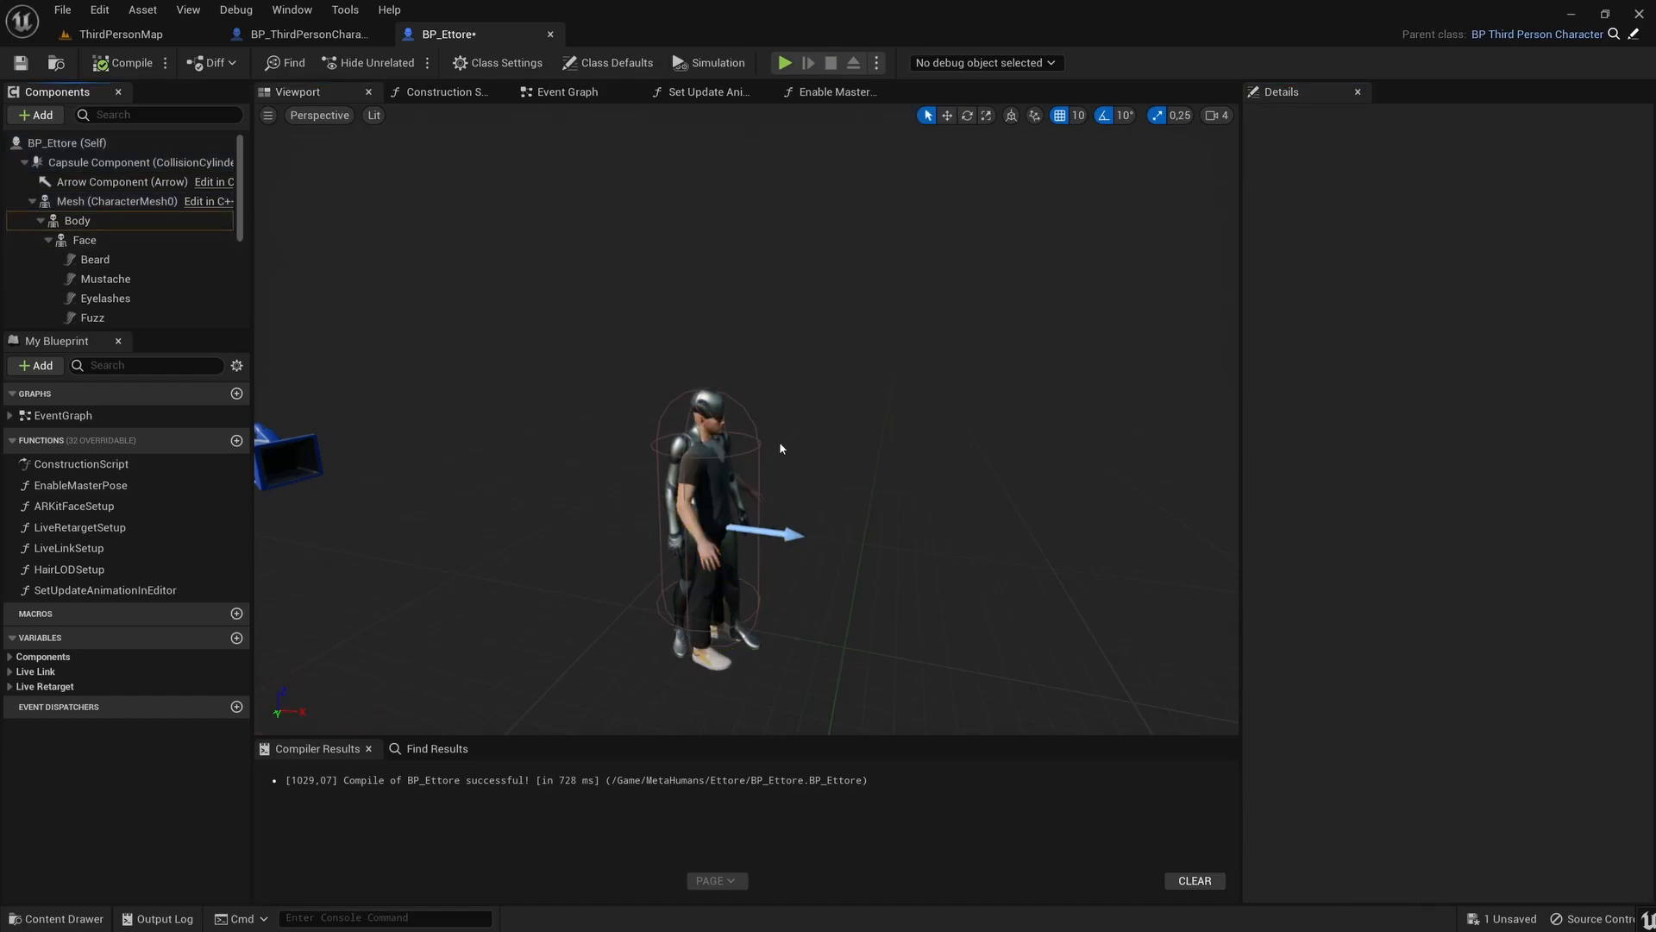
{"action": "scroll", "coordinate": [781, 477], "scroll_direction": "up", "scroll_amount": 5}
{"action": "left_click_drag", "start_coordinate": [787, 476], "coordinate": [694, 388]}
{"action": "left_click", "coordinate": [687, 382]}
{"action": "left_click_drag", "start_coordinate": [883, 370], "coordinate": [886, 458]}
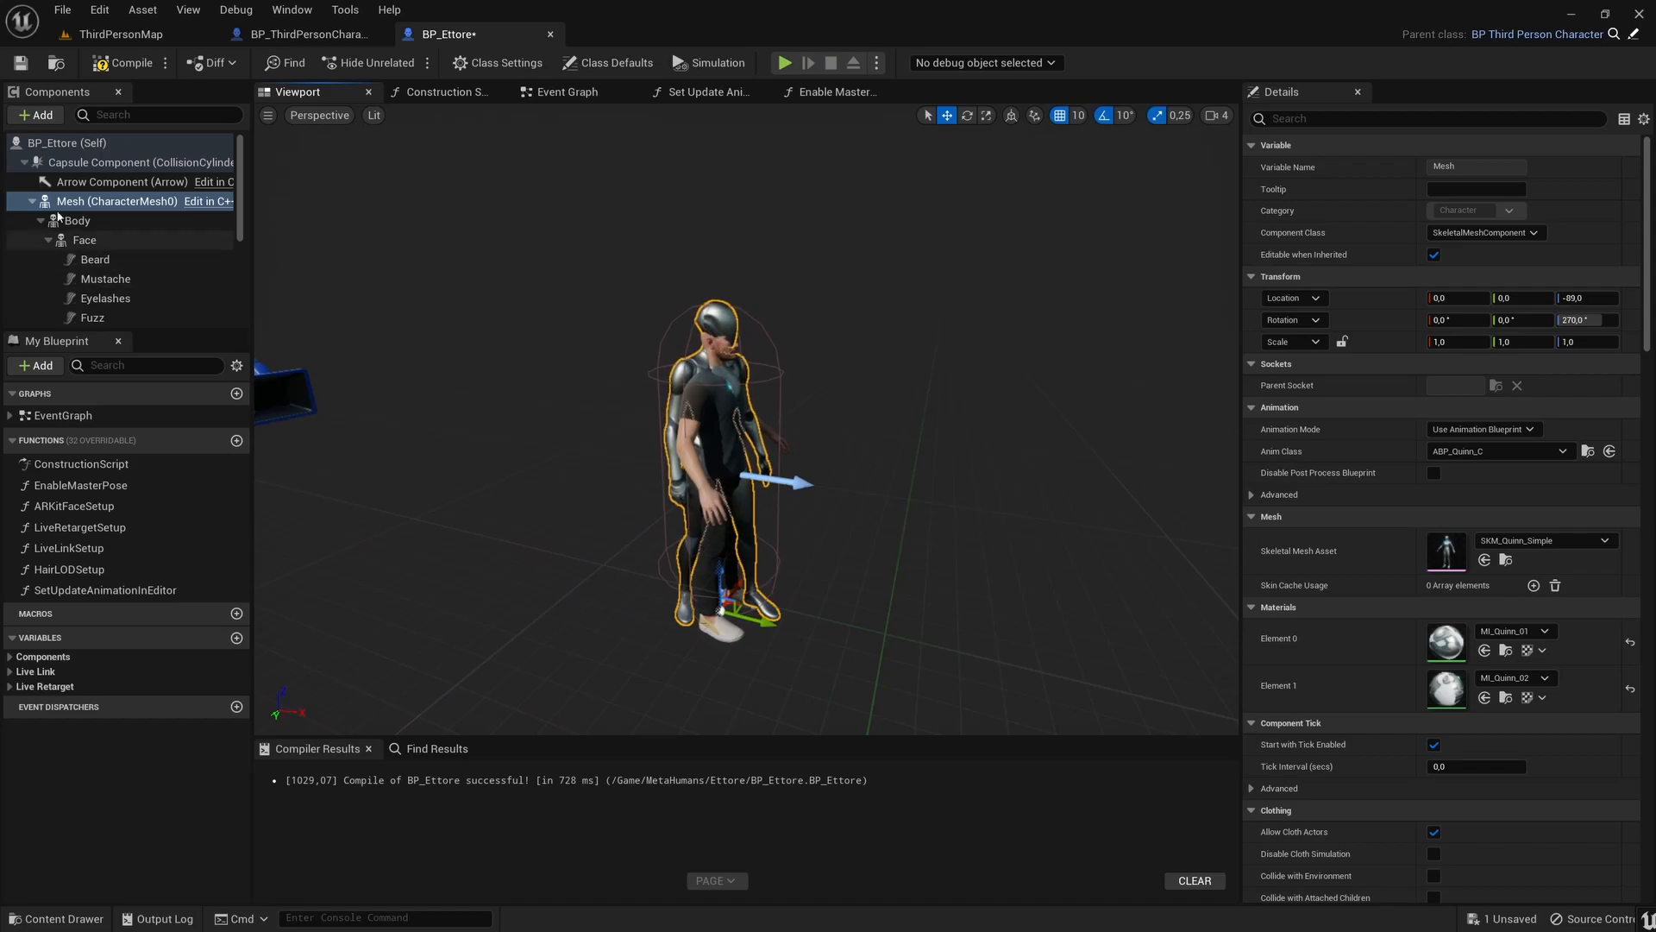
Turn off Visible for the inherited Mesh component and set its Visibility Based Anim Tick Option to Always Tick Pose and Refresh Bones.
{"action": "left_click", "coordinate": [120, 201]}
{"action": "left_click", "coordinate": [1289, 120]}
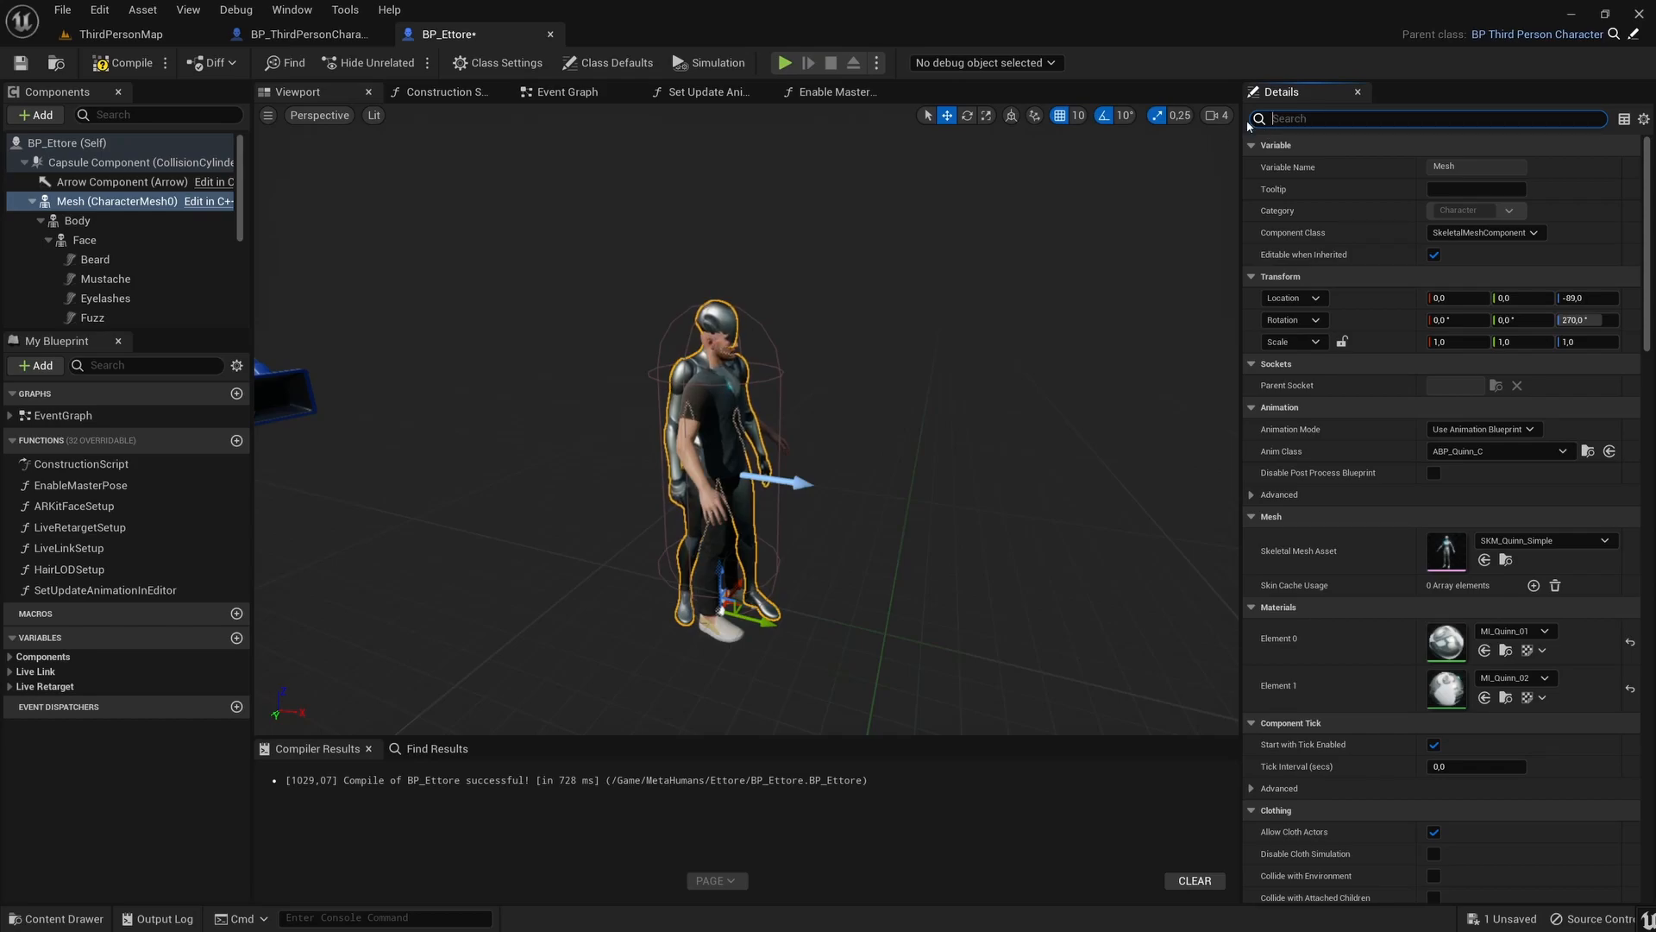
{"action": "type", "text": "vis"}
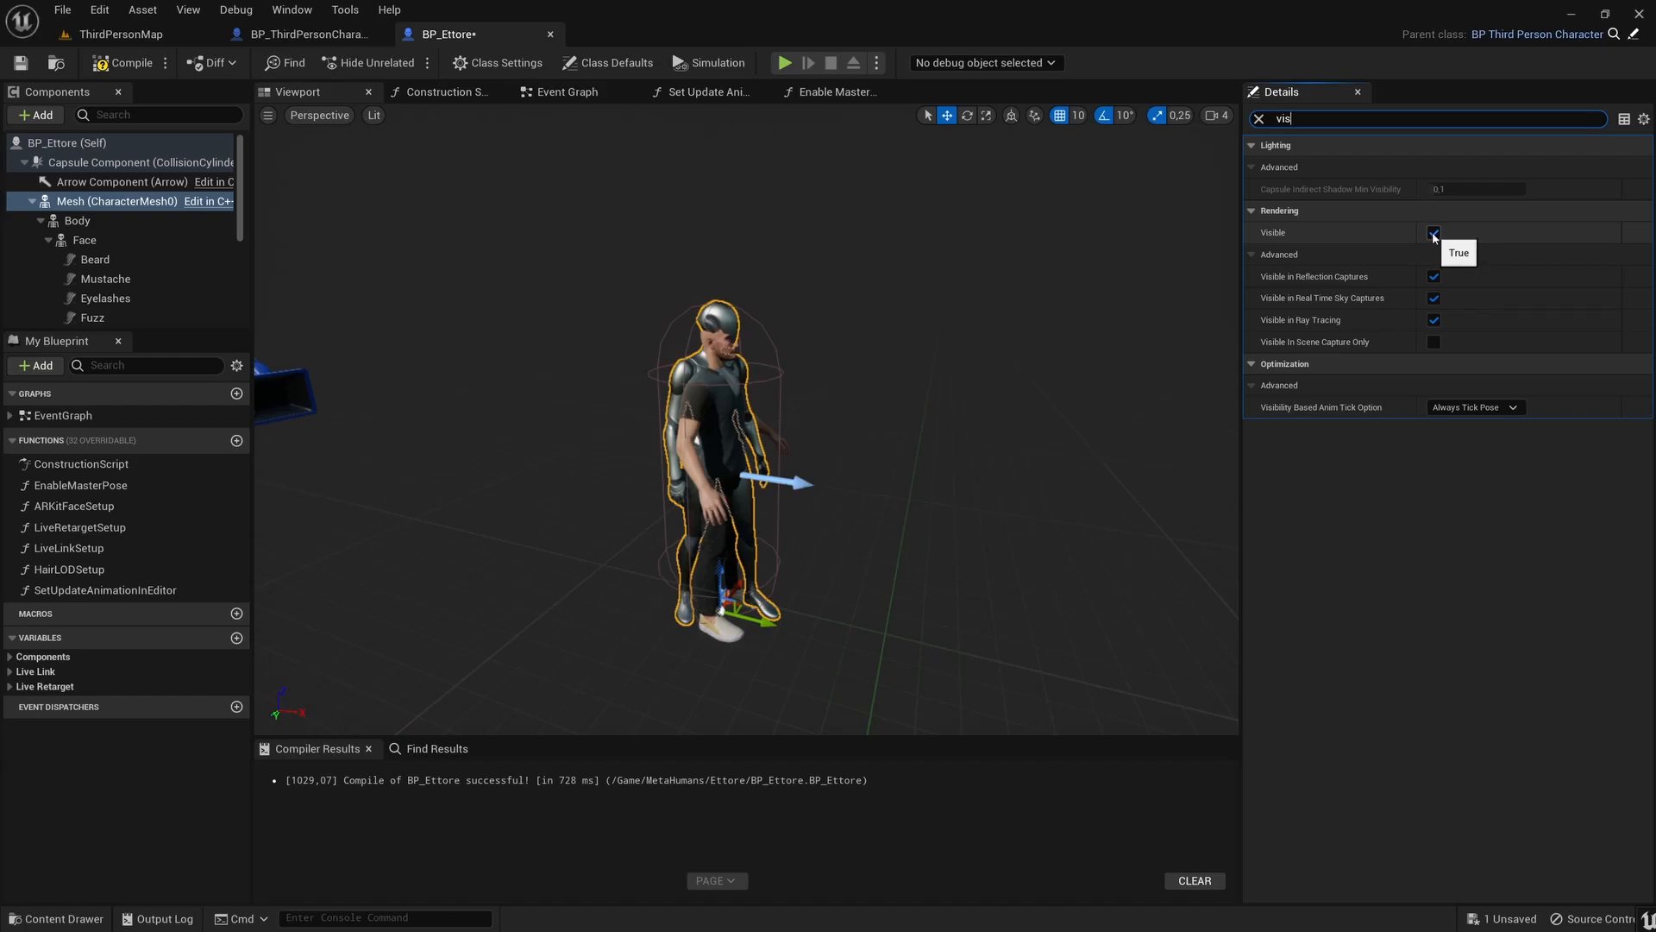
{"action": "left_click", "coordinate": [1434, 233]}
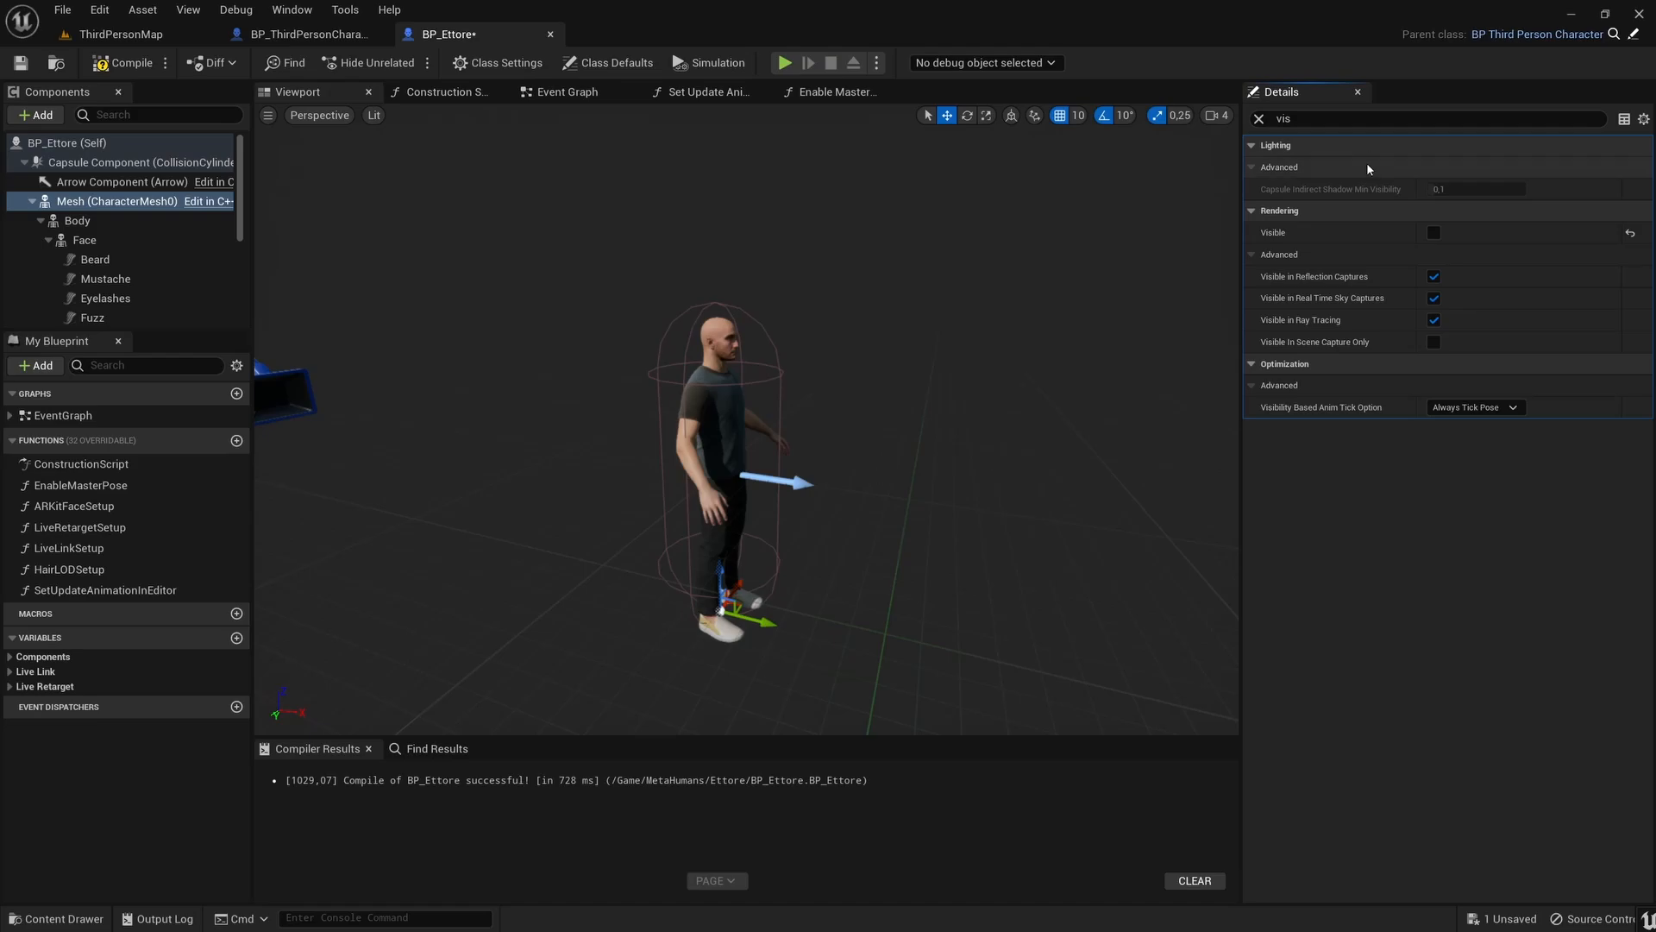
{"action": "left_click", "coordinate": [1490, 411]}
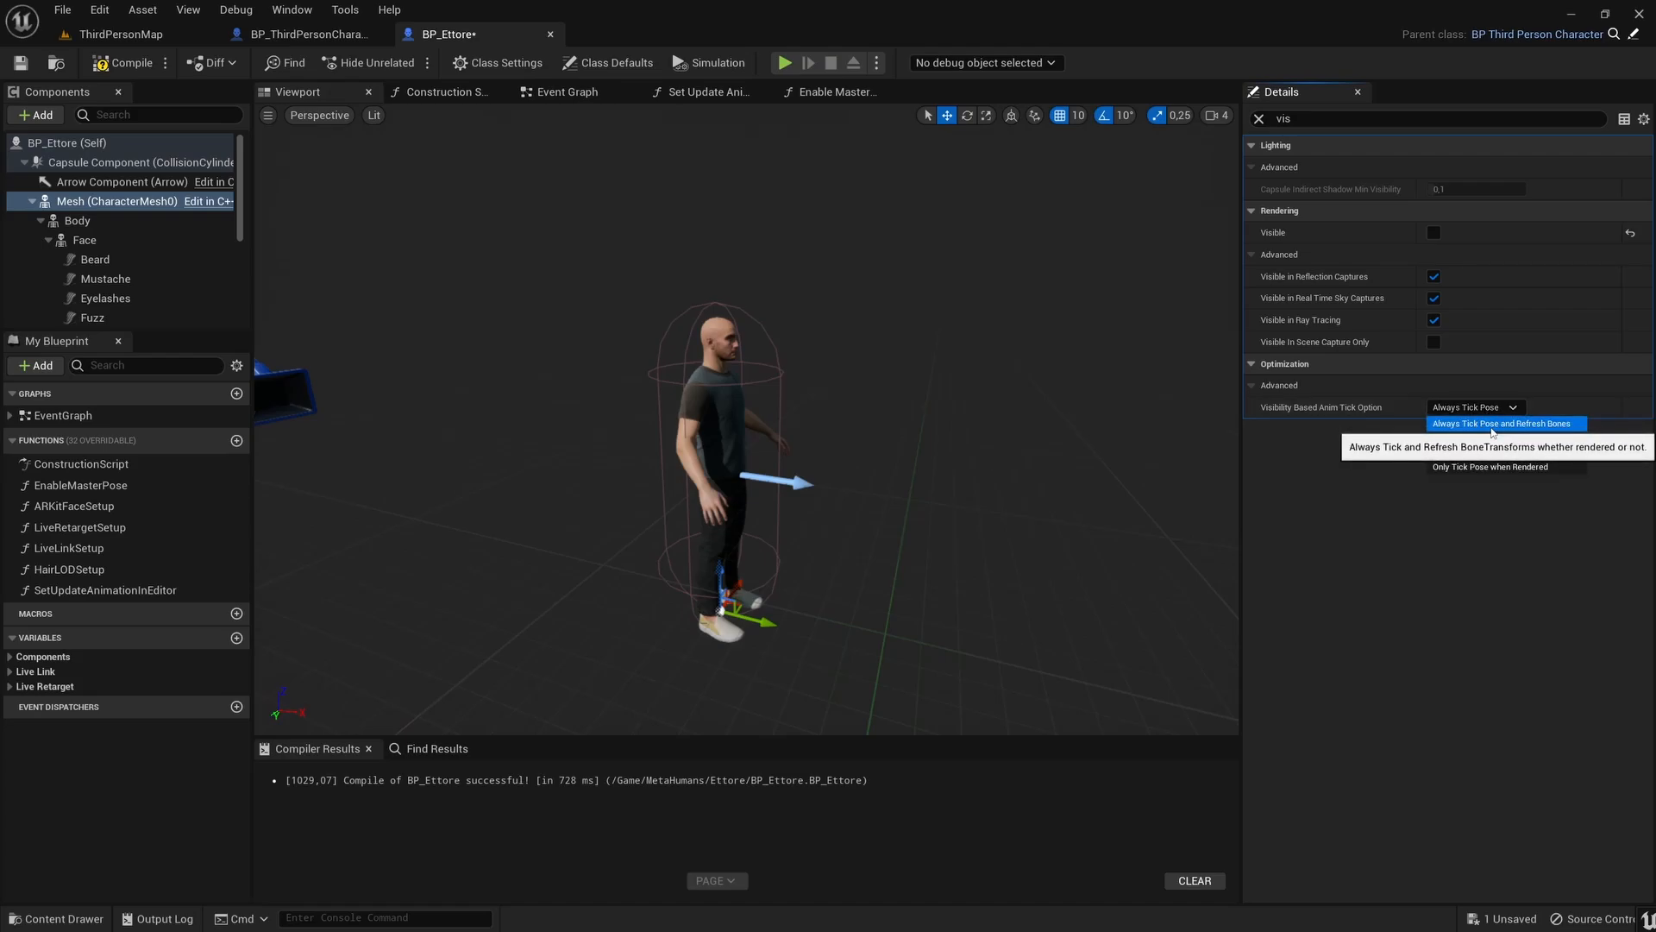
{"action": "left_click", "coordinate": [1491, 427]}
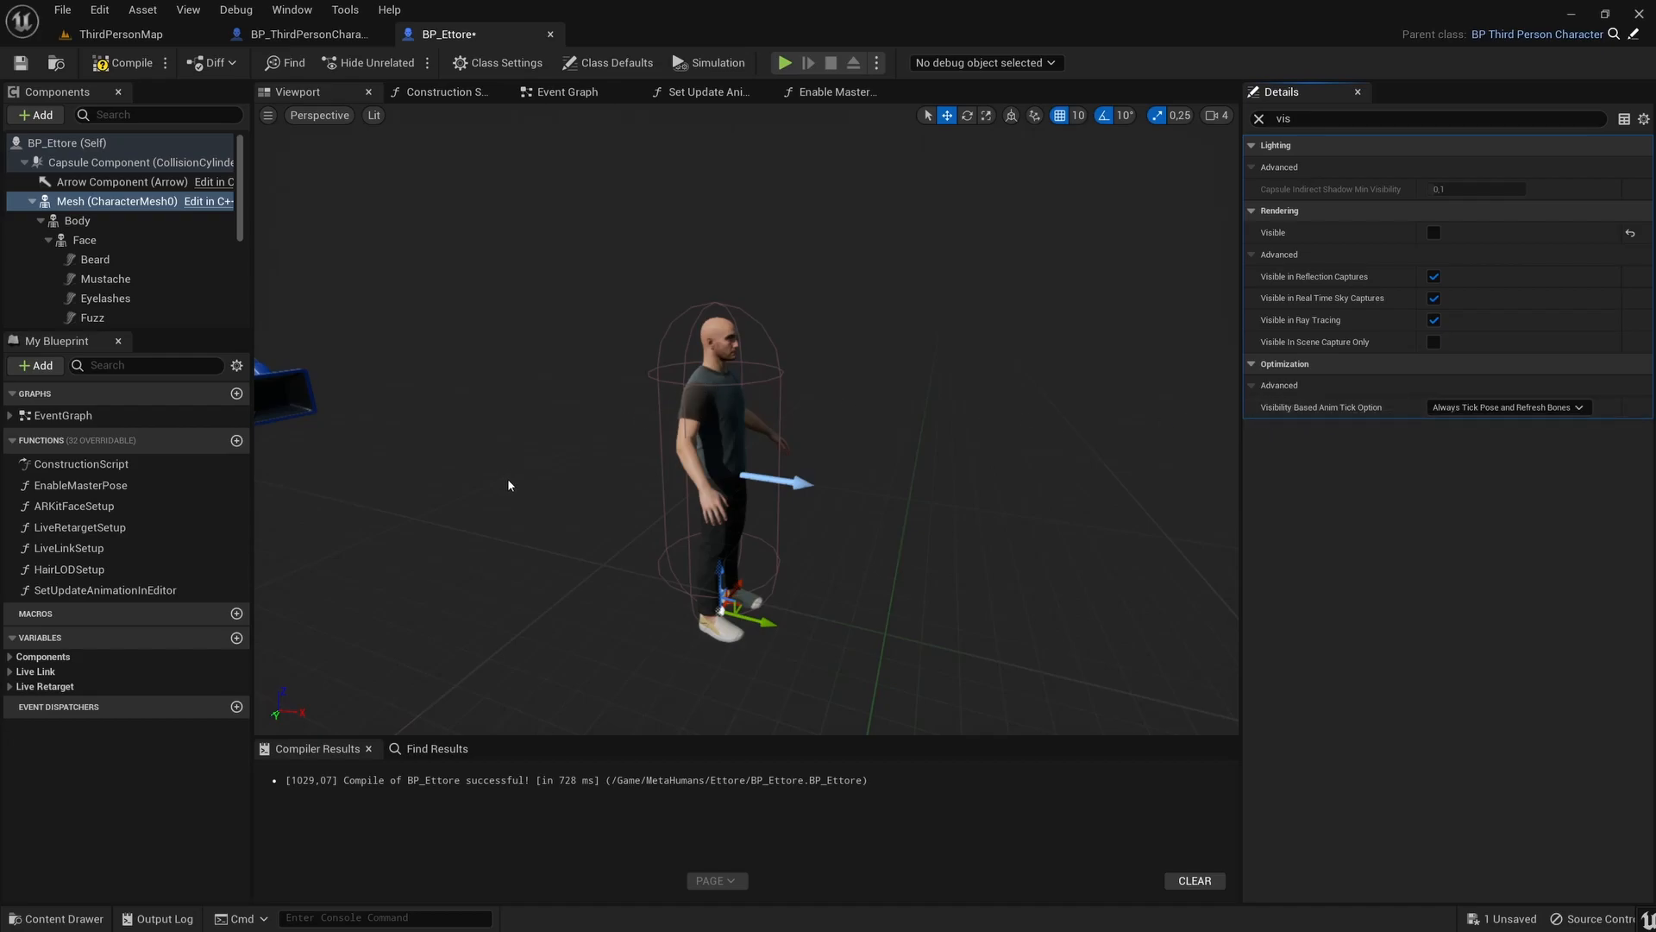
Set the default value of BP_Ettore's UseLiveRetargetMode variable to true.
{"action": "left_click", "coordinate": [10, 687]}
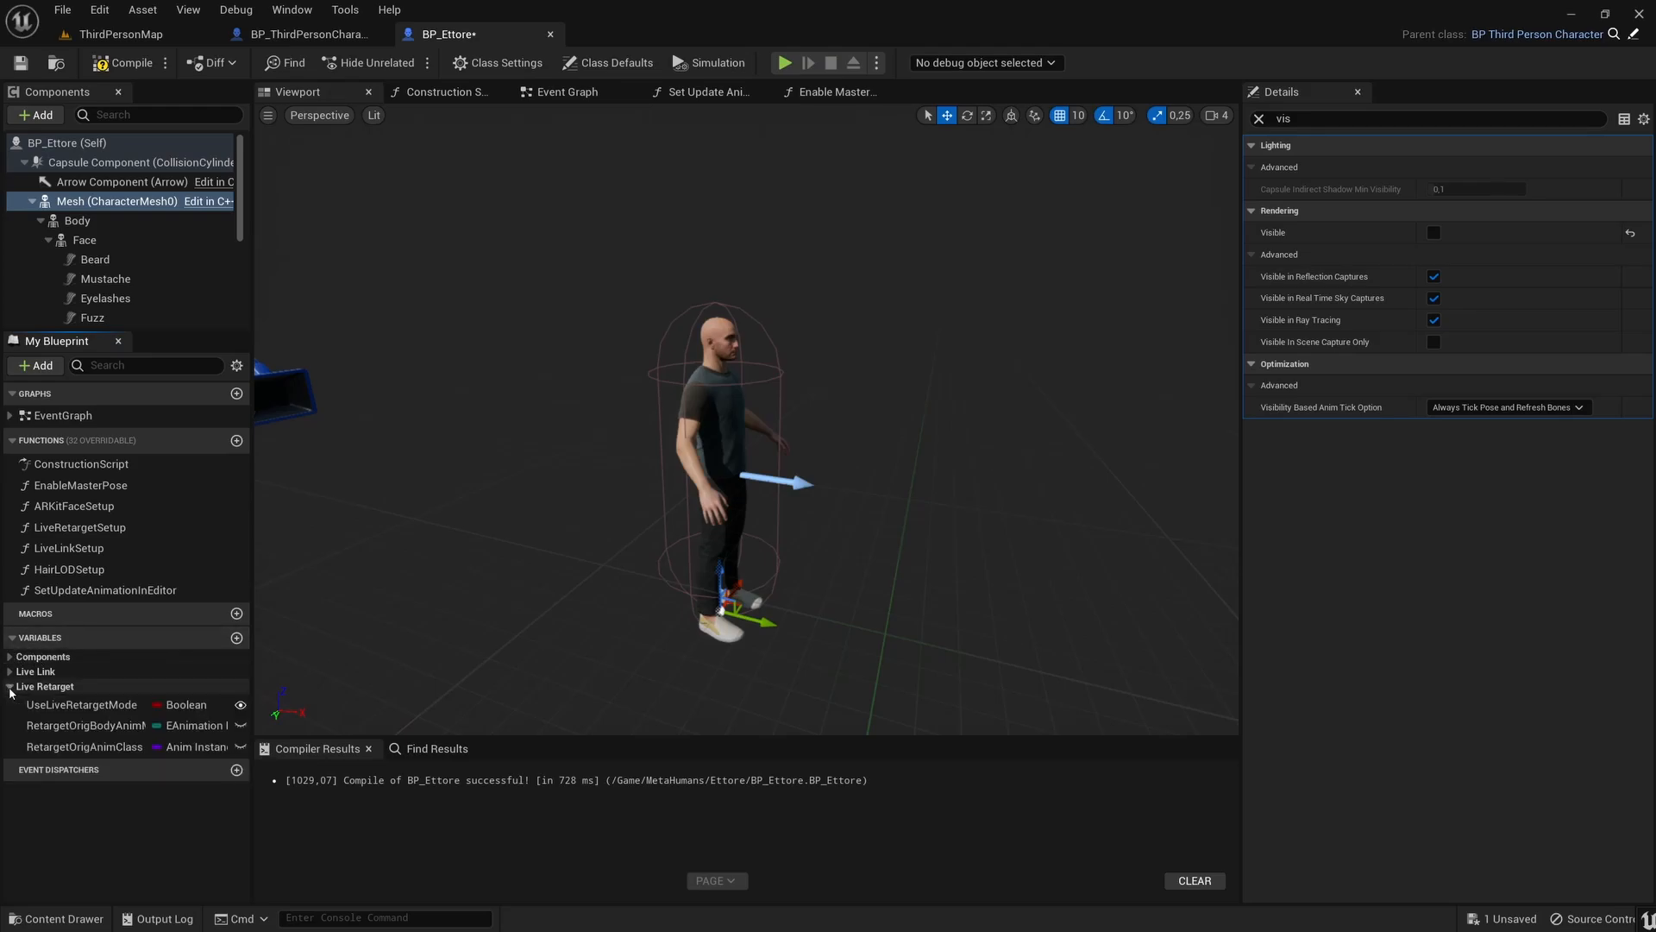
{"action": "left_click", "coordinate": [73, 708]}
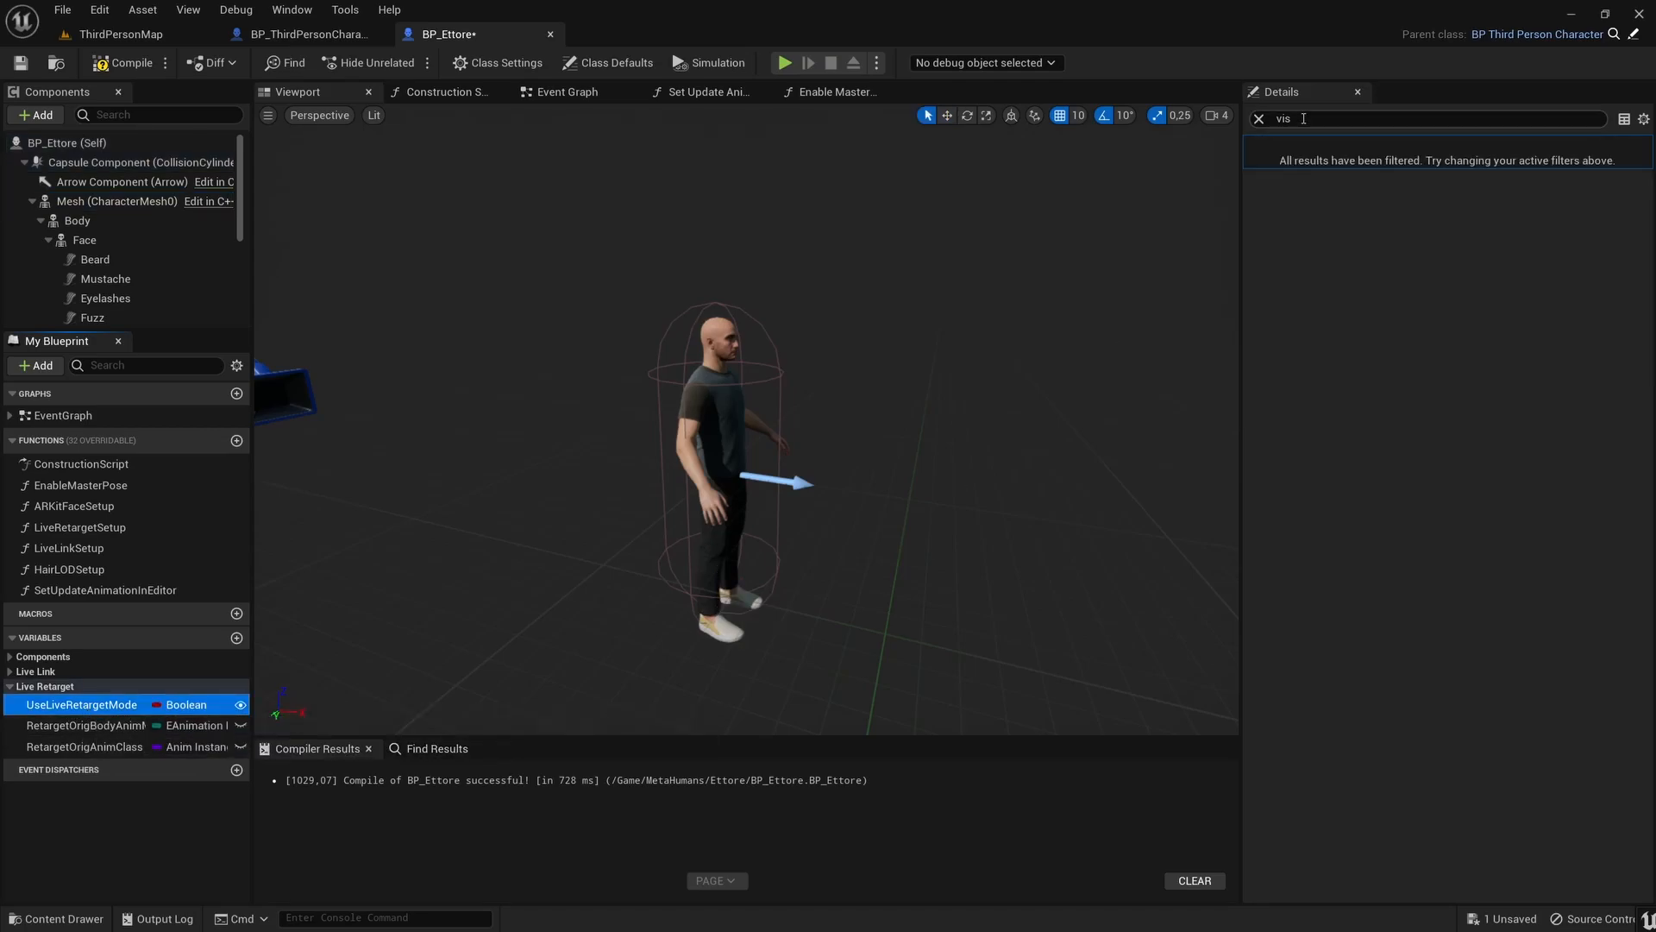
{"action": "left_click", "coordinate": [1259, 120]}
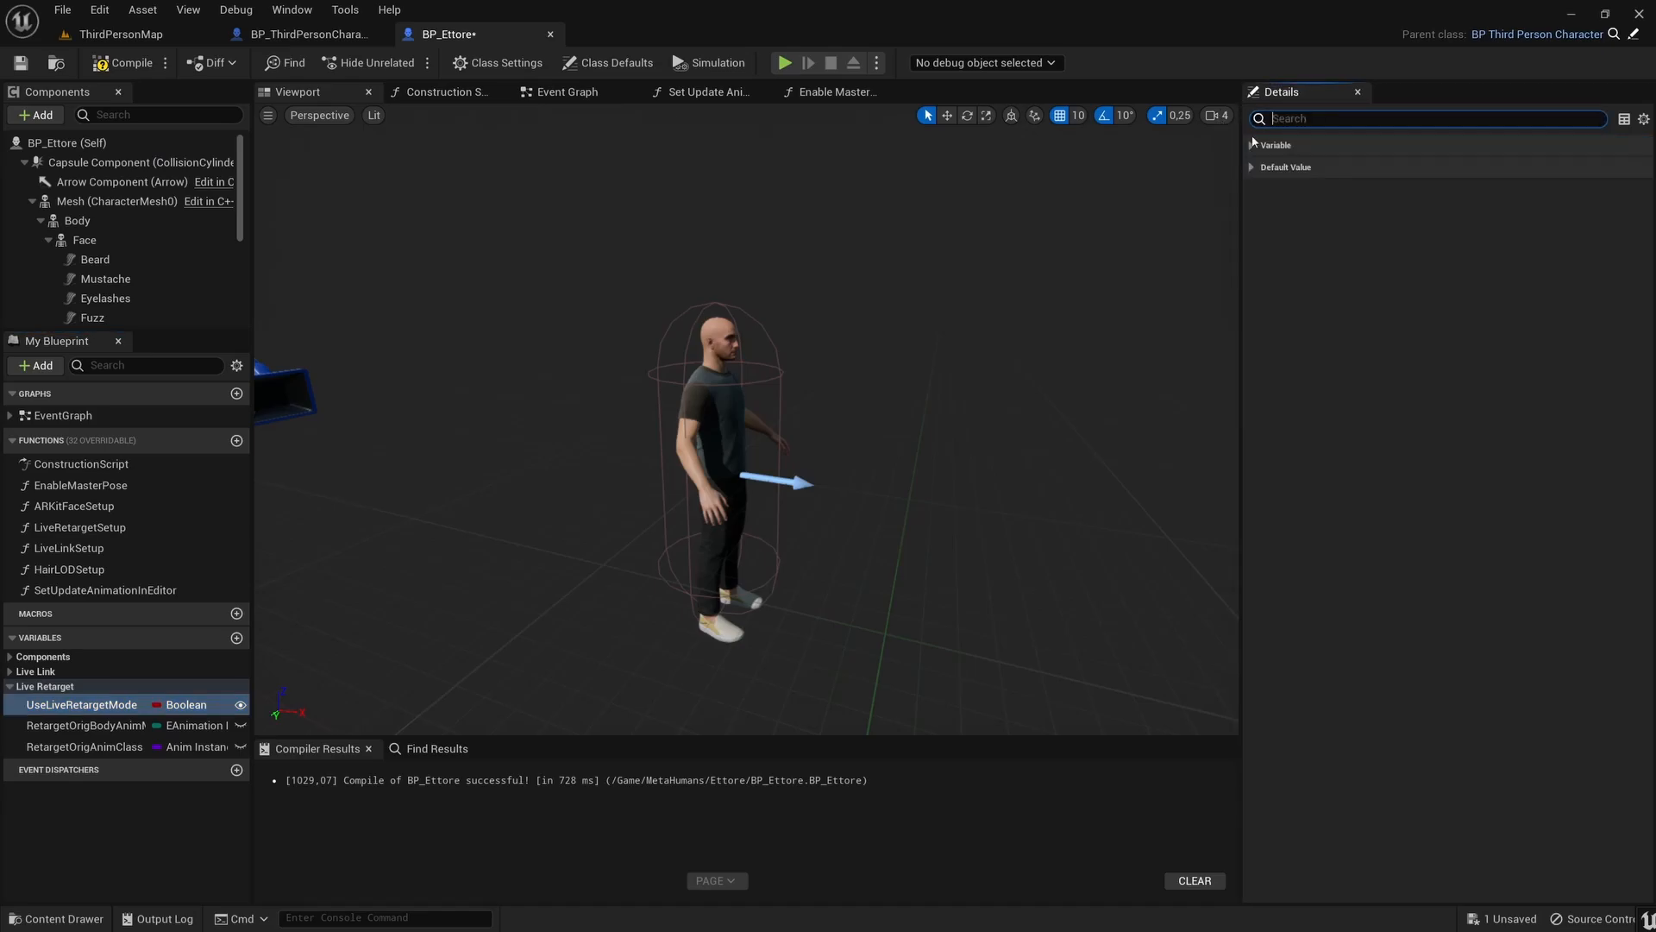
{"action": "left_click", "coordinate": [1252, 166]}
{"action": "left_click", "coordinate": [1252, 145]}
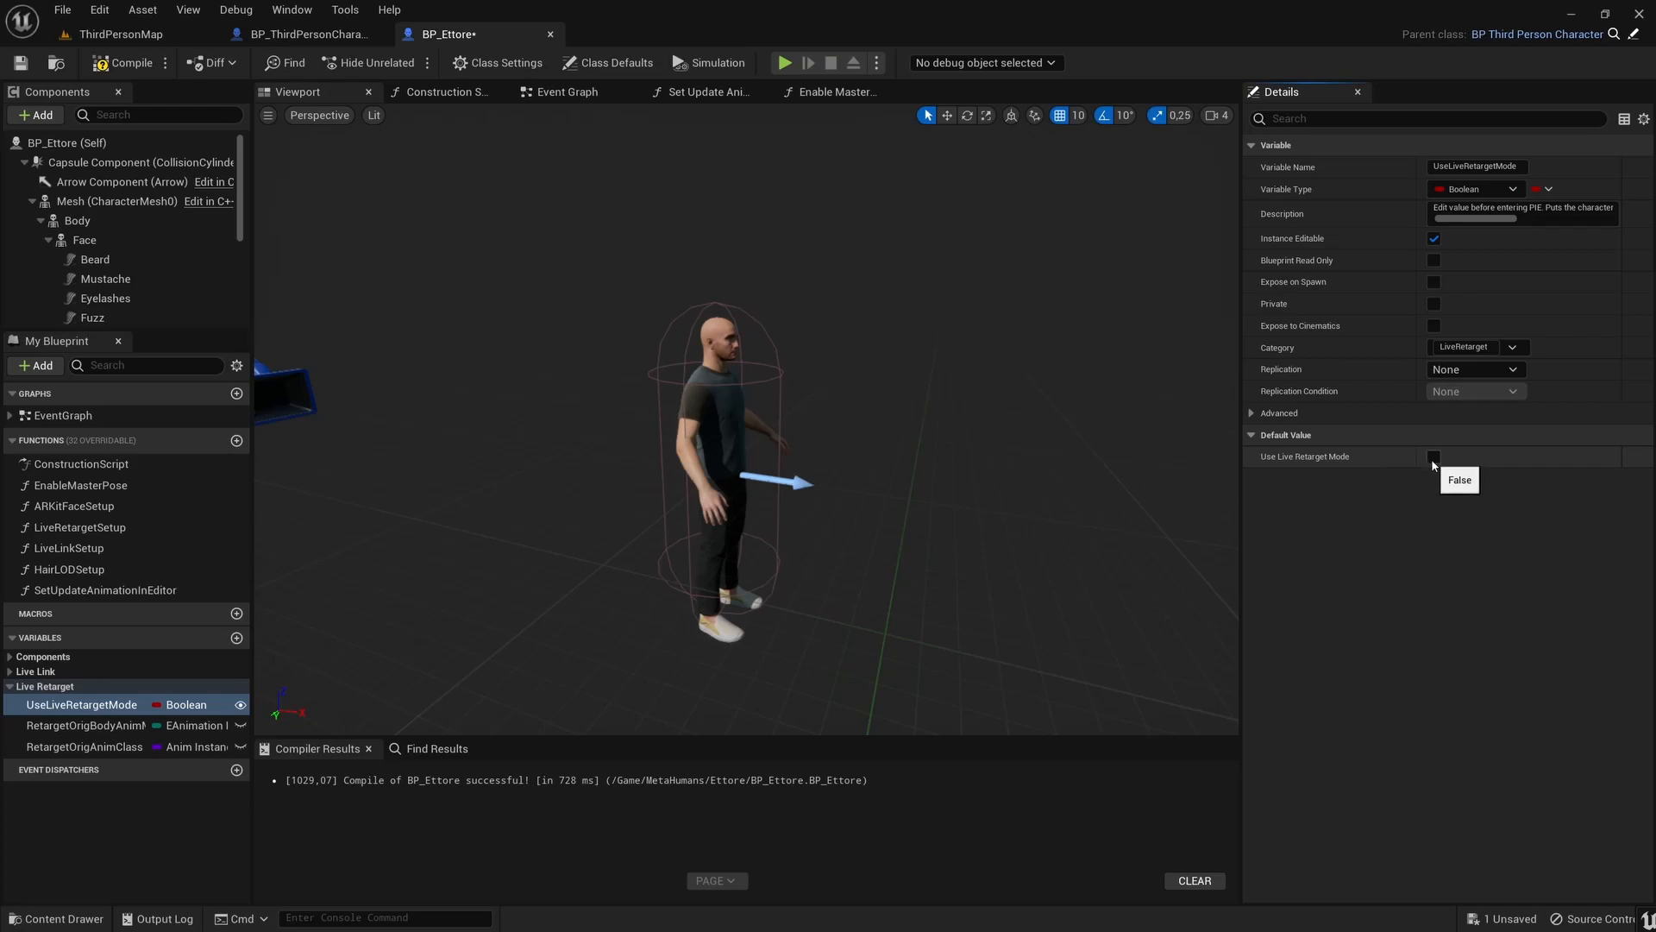
{"action": "left_click", "coordinate": [1100, 468]}
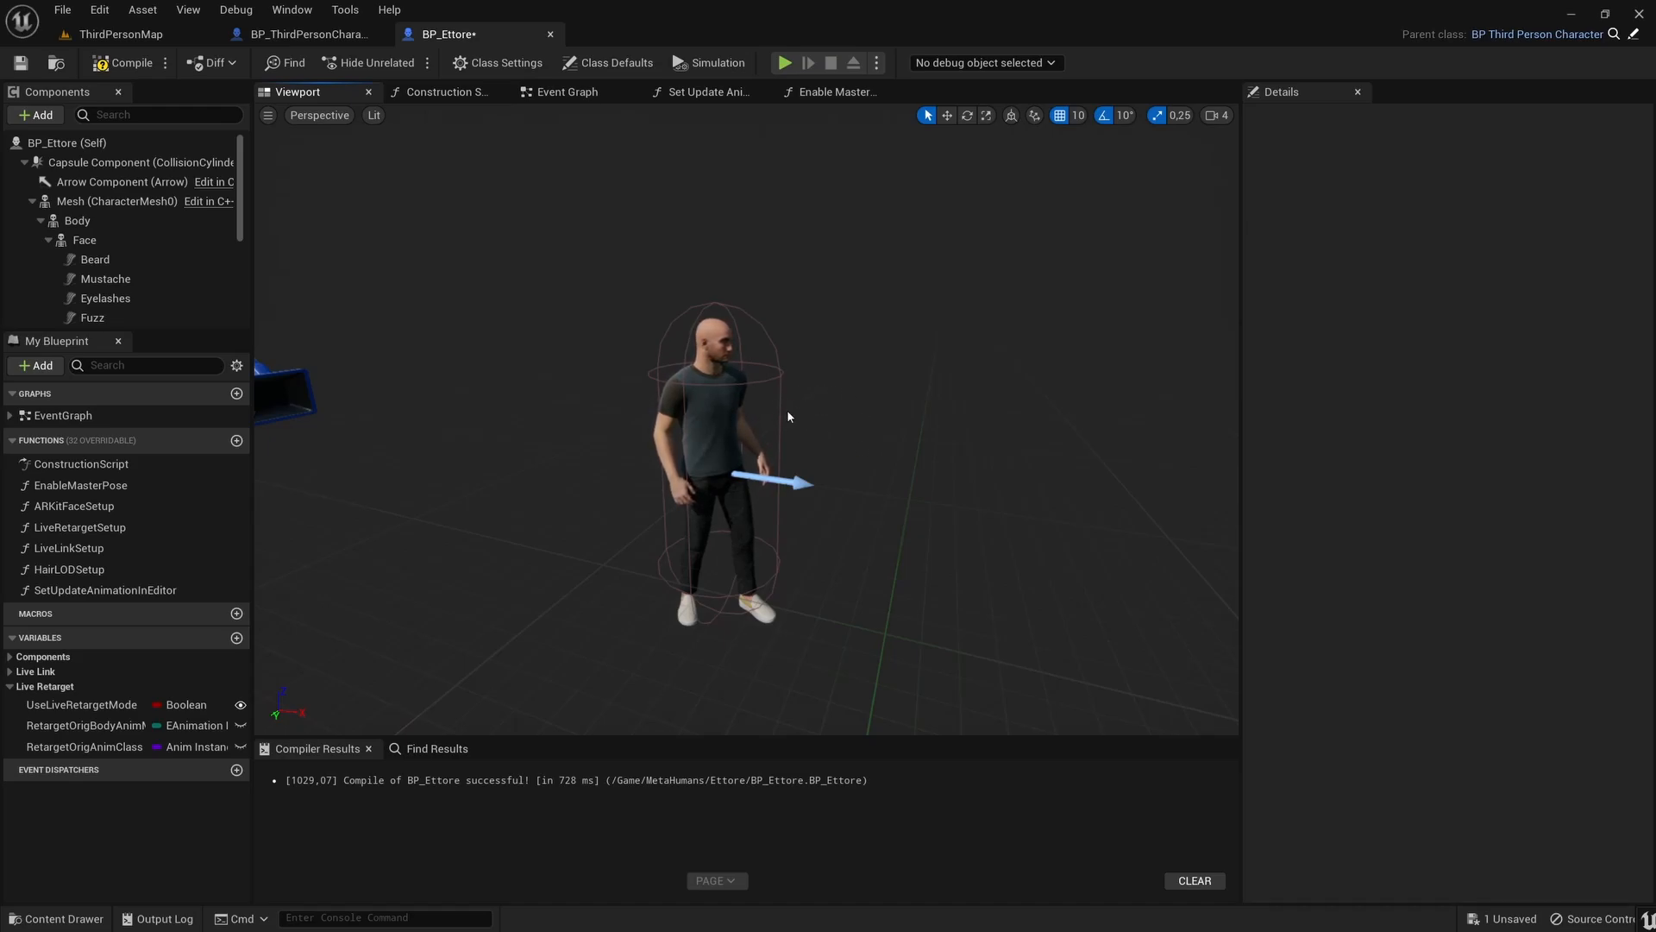
Examine the MetaHuman's pose in the blueprint viewport from close up and from different angles.
{"action": "key", "text": "w"}
{"action": "right_click_drag", "start_coordinate": [790, 446], "coordinate": [735, 455]}
{"action": "mouse_move", "coordinate": [671, 403]}
{"action": "right_mouse_down"}
{"action": "mouse_move", "coordinate": [696, 400]}
{"action": "mouse_move", "coordinate": [671, 403]}
{"action": "mouse_move", "coordinate": [678, 418]}
{"action": "mouse_move", "coordinate": [693, 405]}
{"action": "right_mouse_up"}
{"action": "key", "text": "w"}
{"action": "key", "text": "s"}
{"action": "key", "text": "s"}
{"action": "key", "text": "s"}
{"action": "right_click_drag", "start_coordinate": [764, 451], "coordinate": [751, 451]}
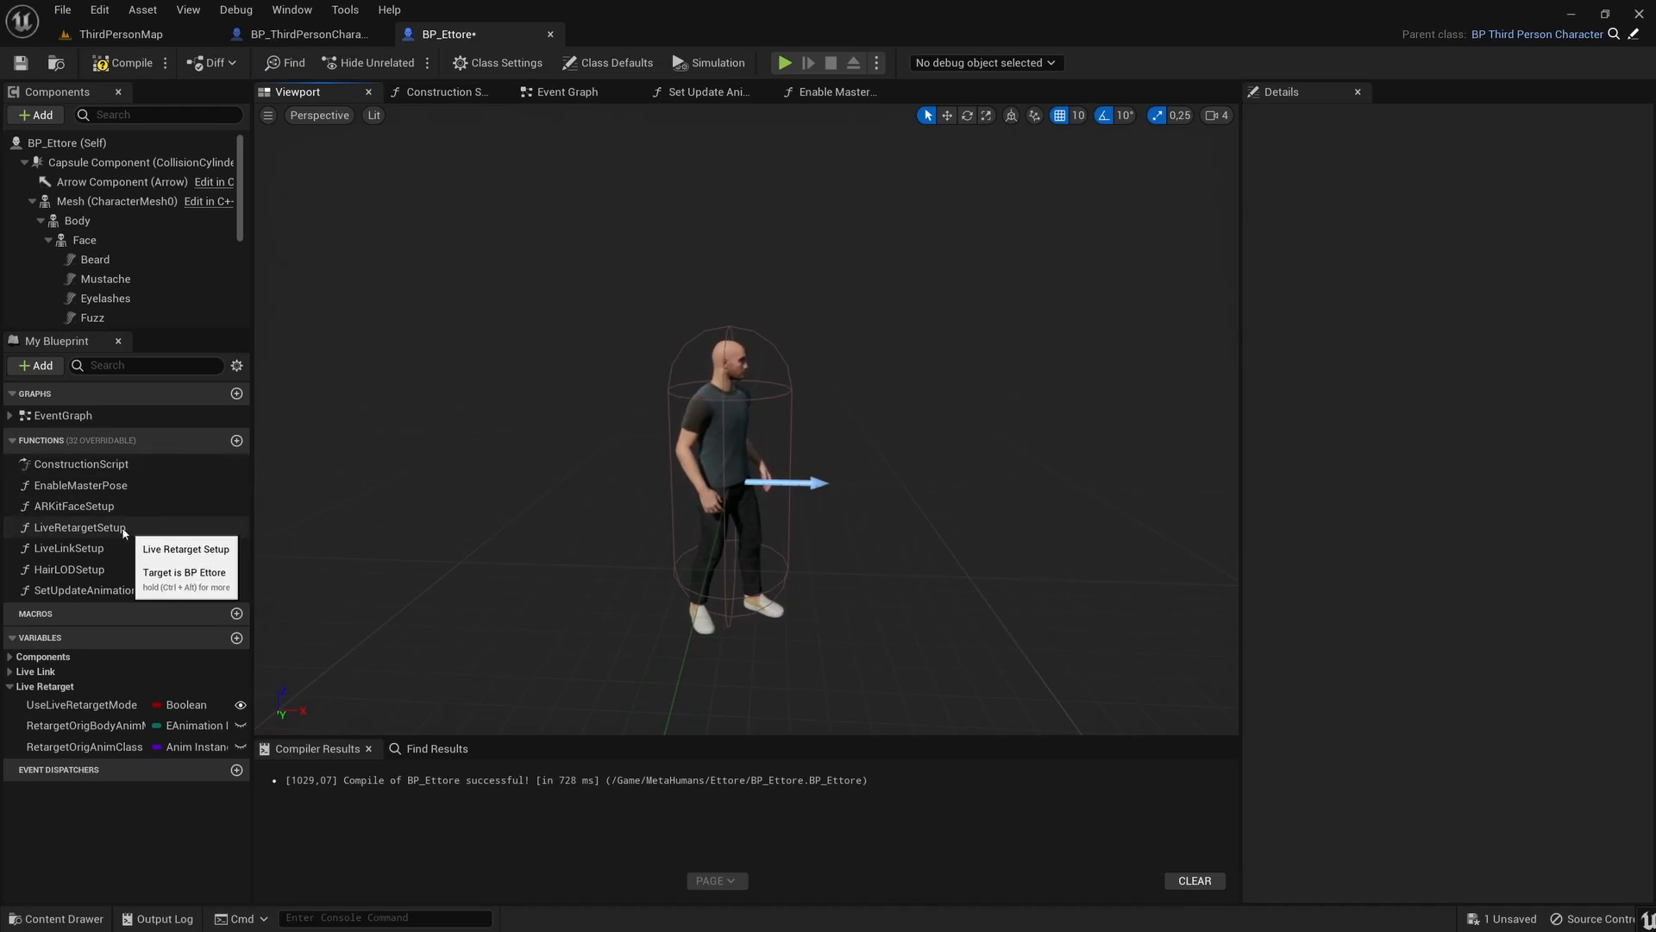
Save BP_Ettore and find the node in the LiveRetargetSetup function that compares the anim class with RTG Metahuman.
{"action": "double_click", "coordinate": [95, 530]}
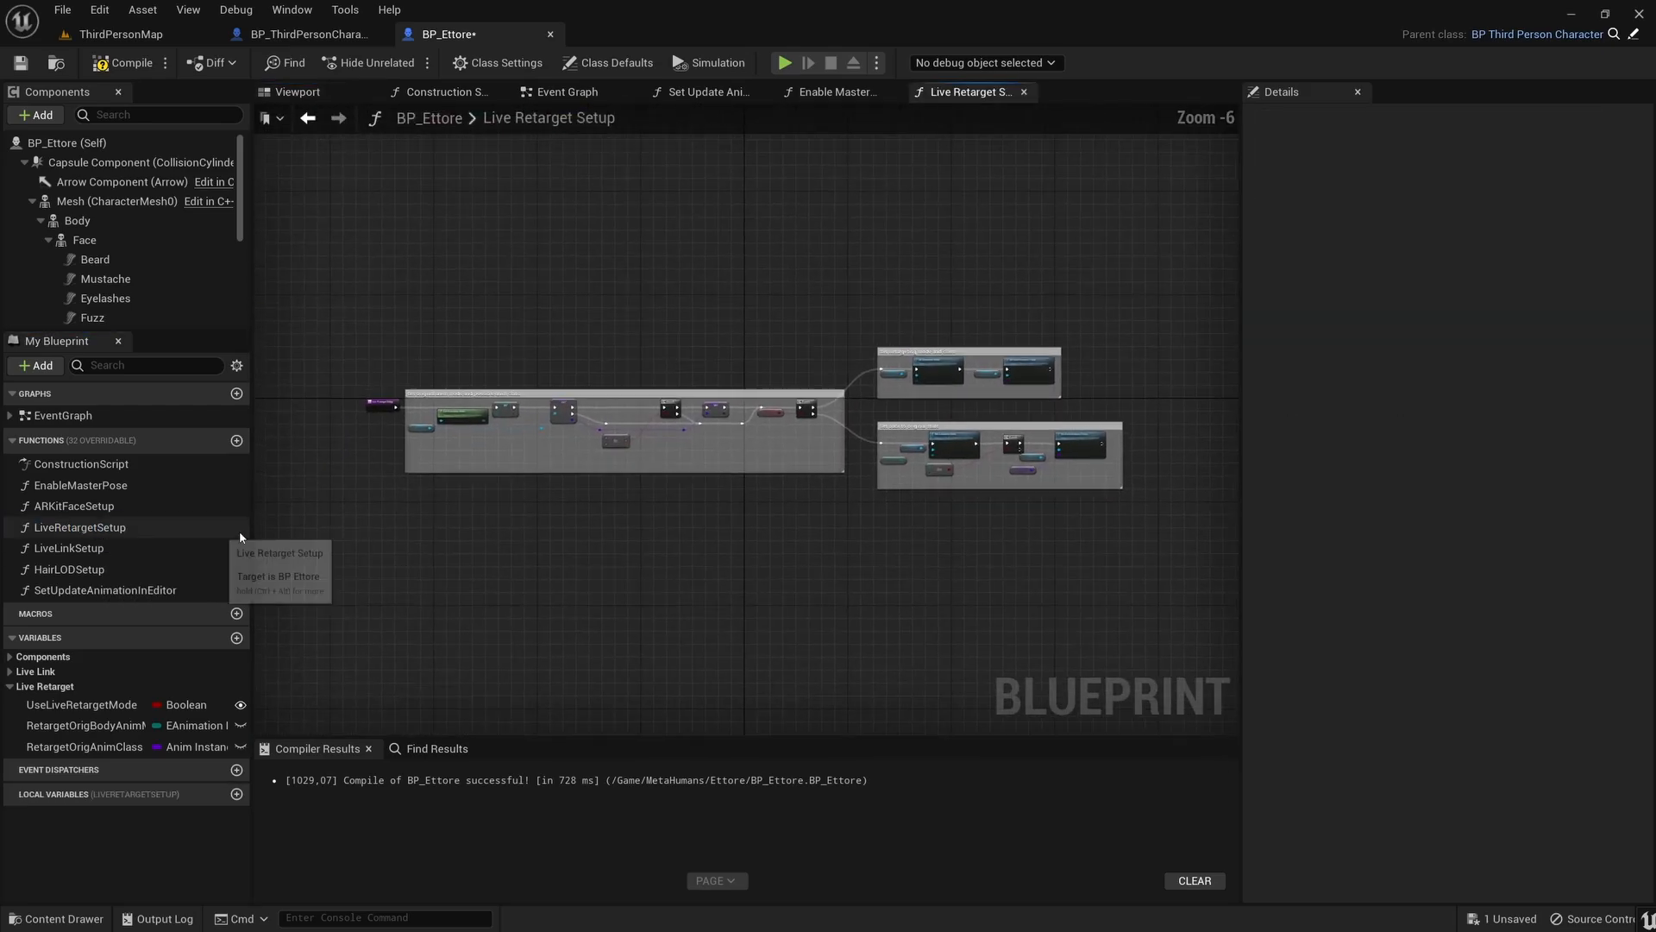
{"action": "right_click_drag", "start_coordinate": [476, 514], "coordinate": [550, 504]}
{"action": "key", "text": "ctrl+s"}
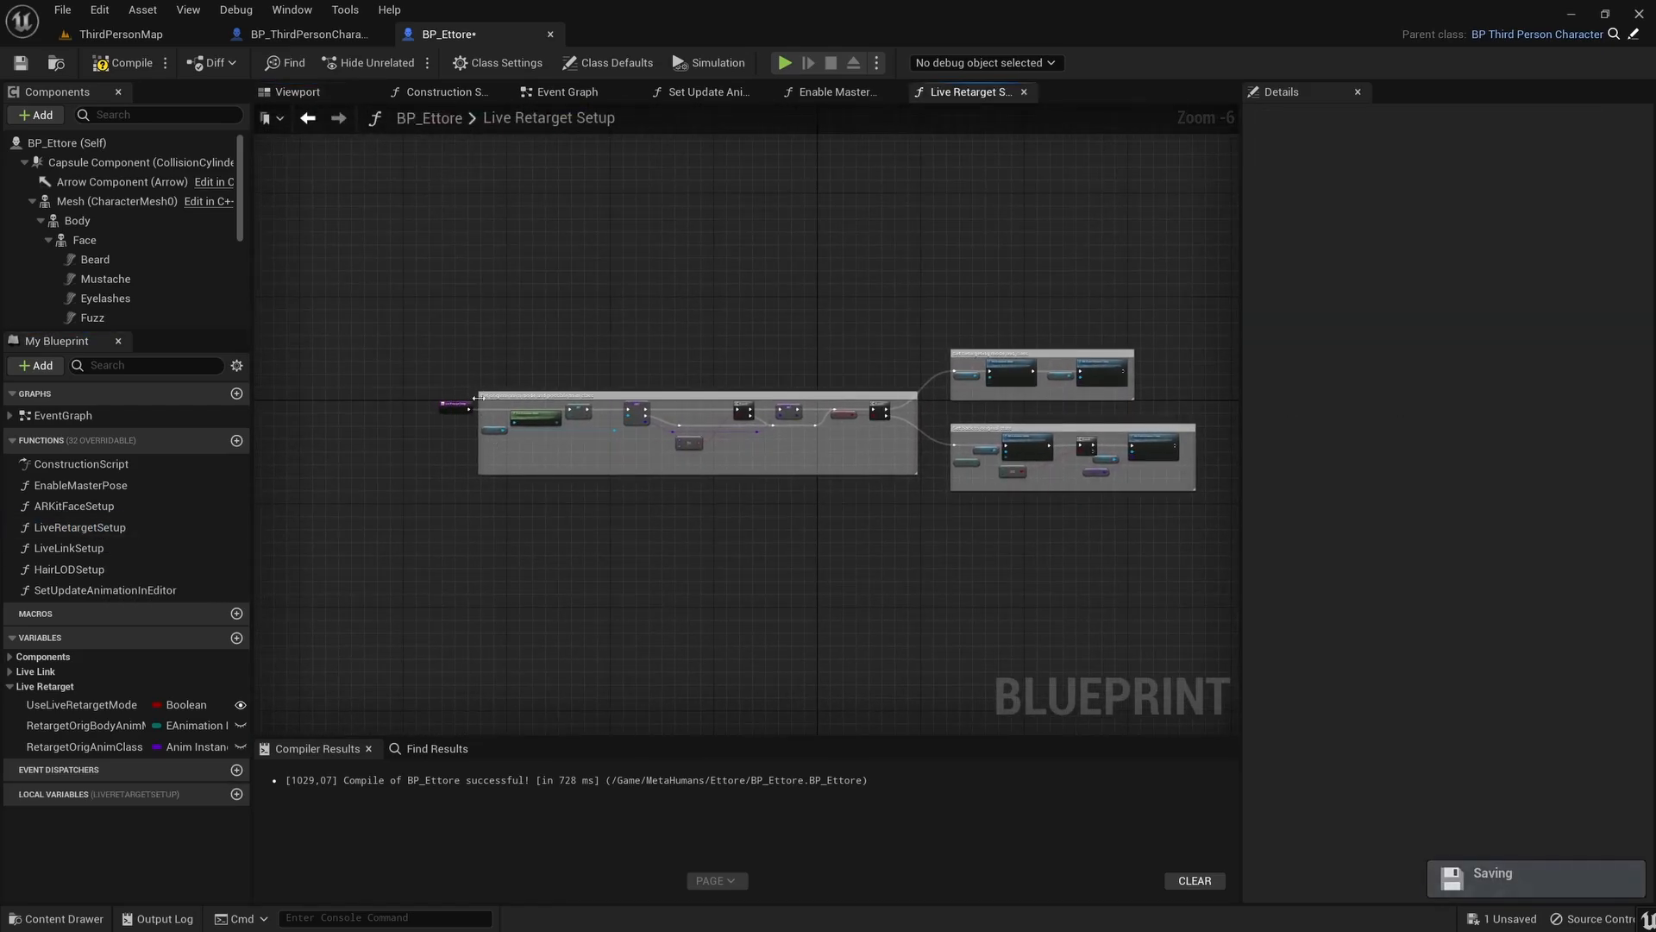
{"action": "scroll", "coordinate": [513, 414], "scroll_direction": "up", "scroll_amount": 7}
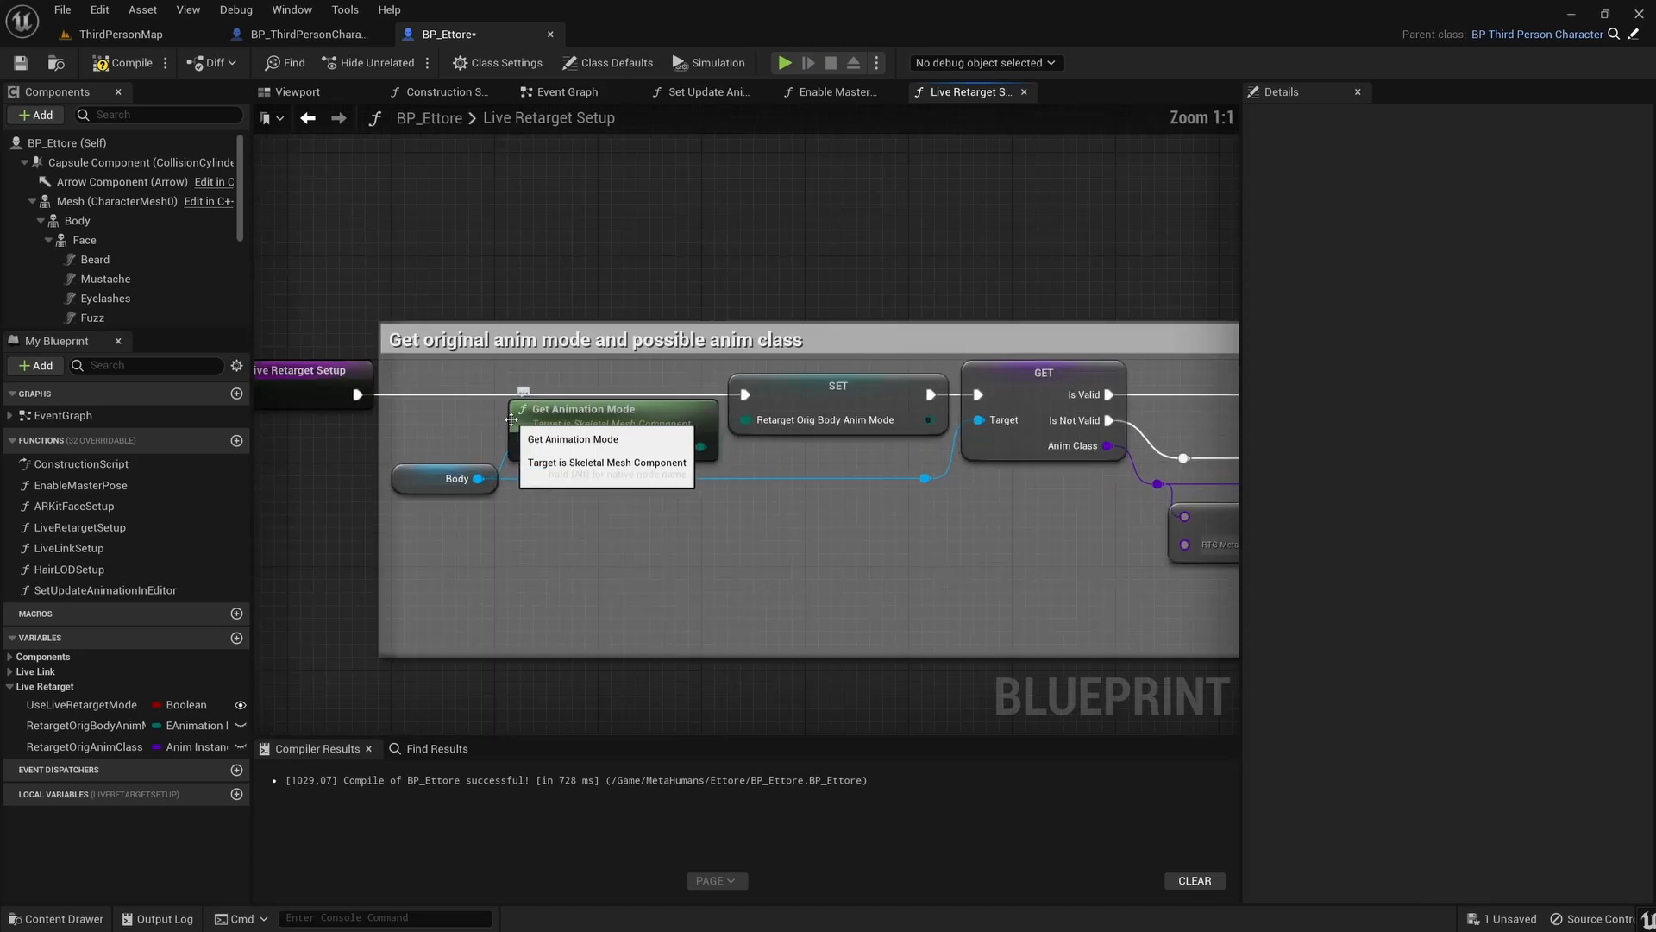
{"action": "right_click_drag", "start_coordinate": [556, 293], "coordinate": [257, 261]}
{"action": "scroll", "coordinate": [883, 552], "scroll_direction": "down", "scroll_amount": 3}
{"action": "scroll", "coordinate": [716, 521], "scroll_direction": "down", "scroll_amount": 1}
{"action": "scroll", "coordinate": [716, 473], "scroll_direction": "up", "scroll_amount": 4}
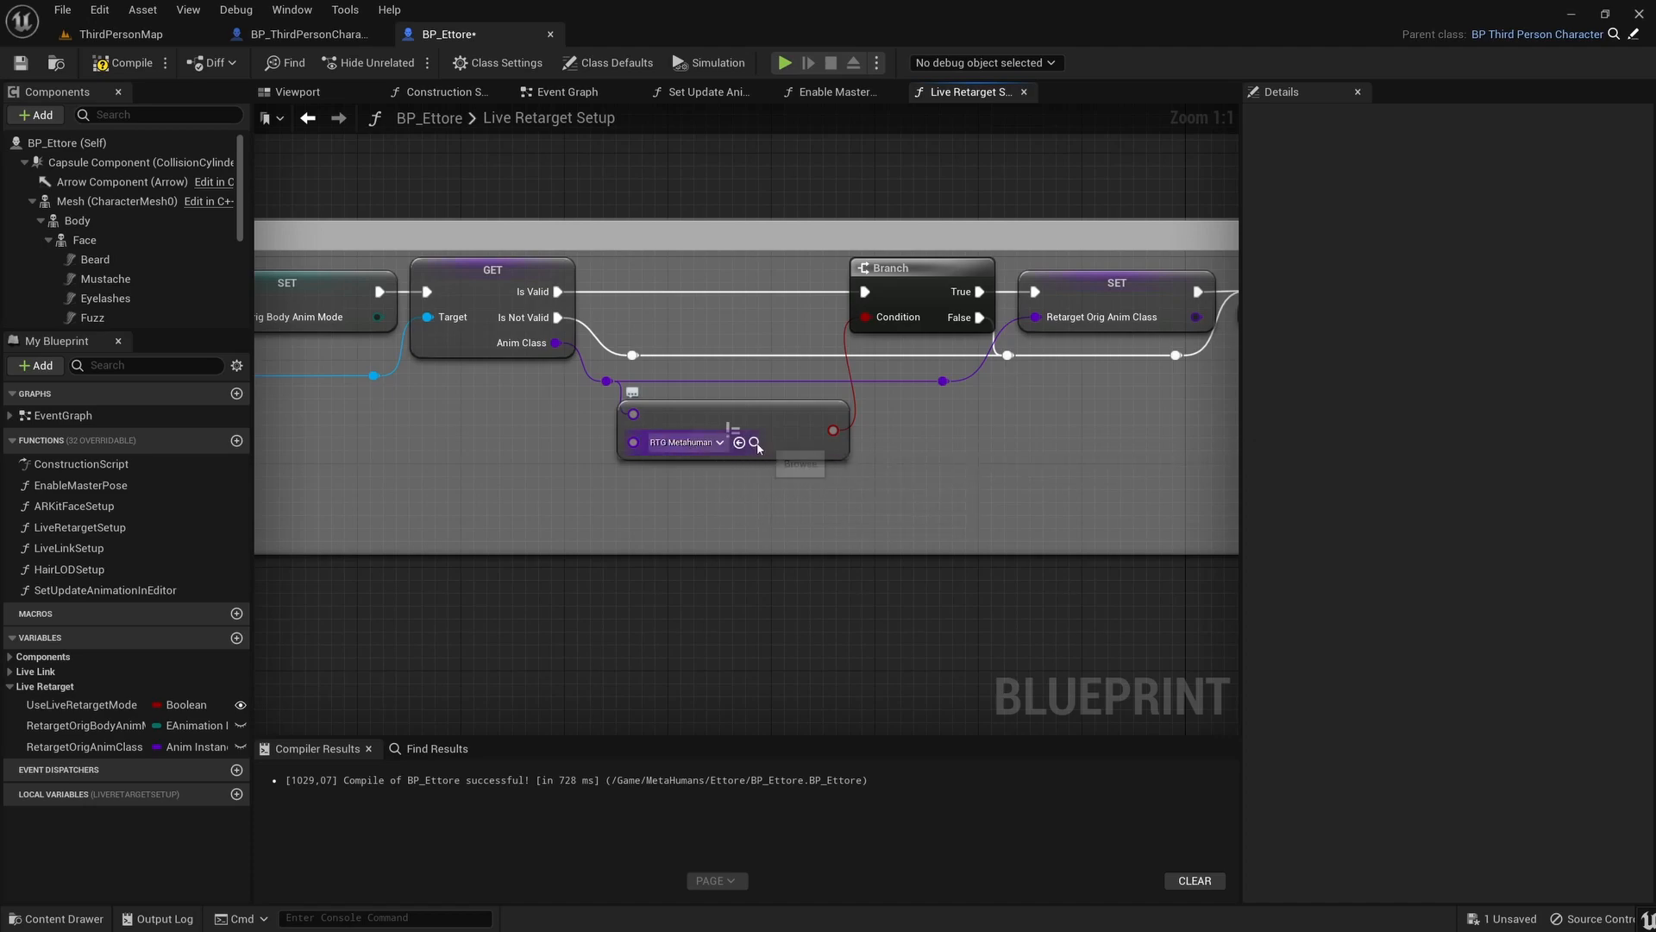
Locate RTG_metahuman_base_skel_AnimBP from the comparison node's class reference and open its AnimGraph.
{"action": "left_click", "coordinate": [40, 919]}
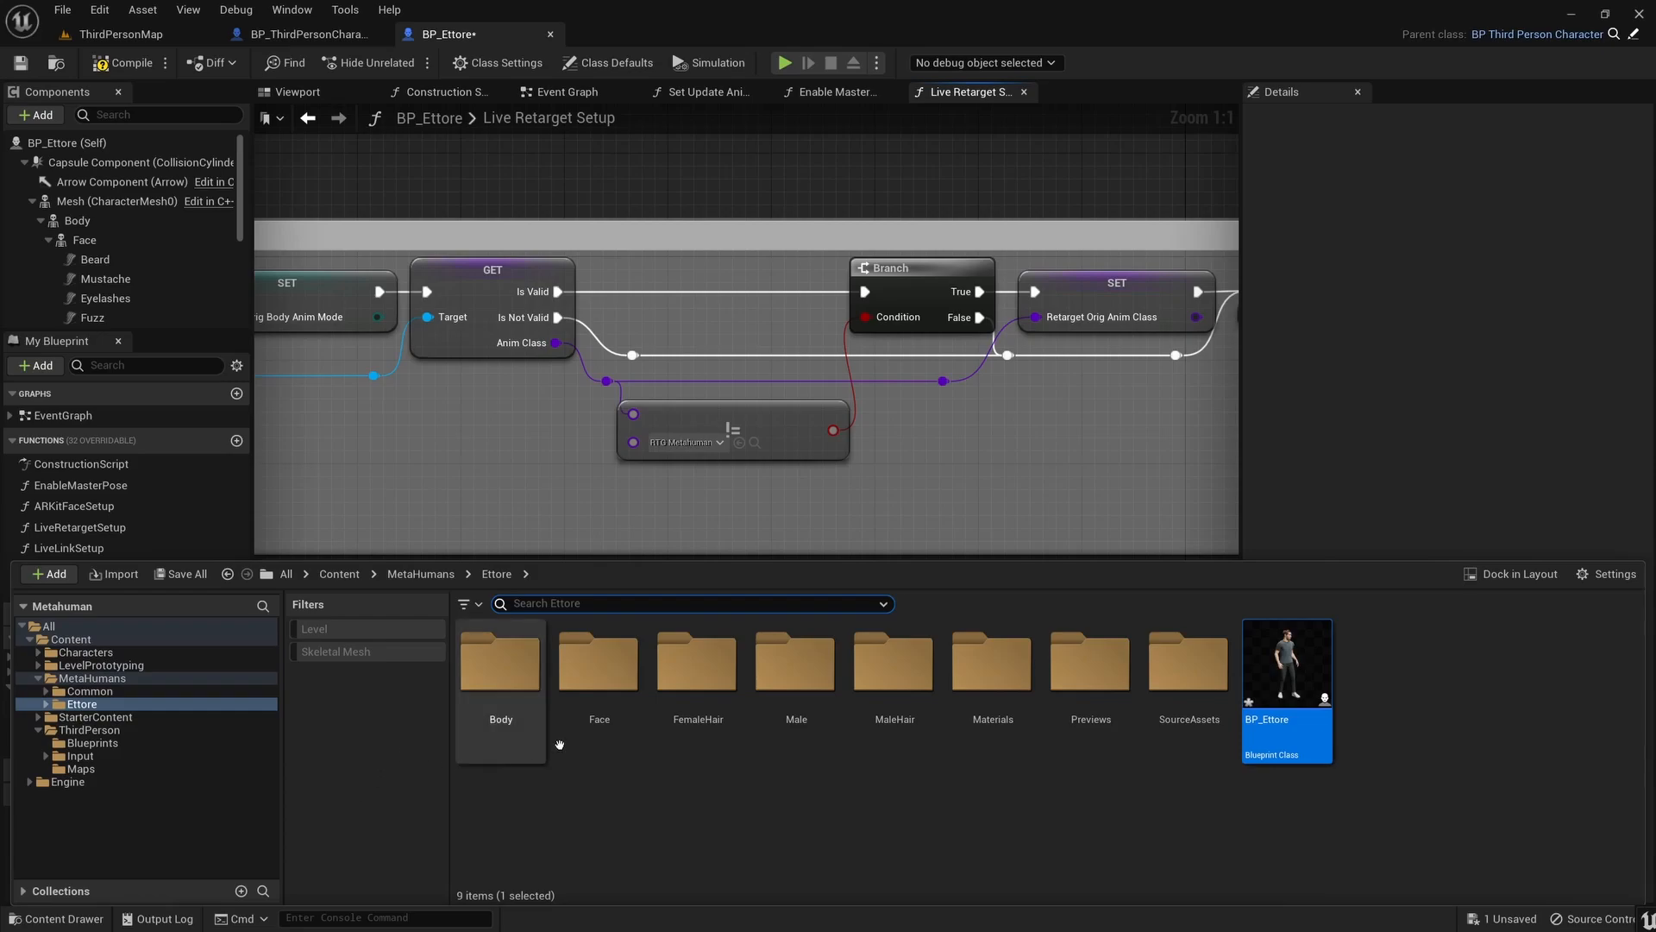
{"action": "left_click", "coordinate": [920, 499]}
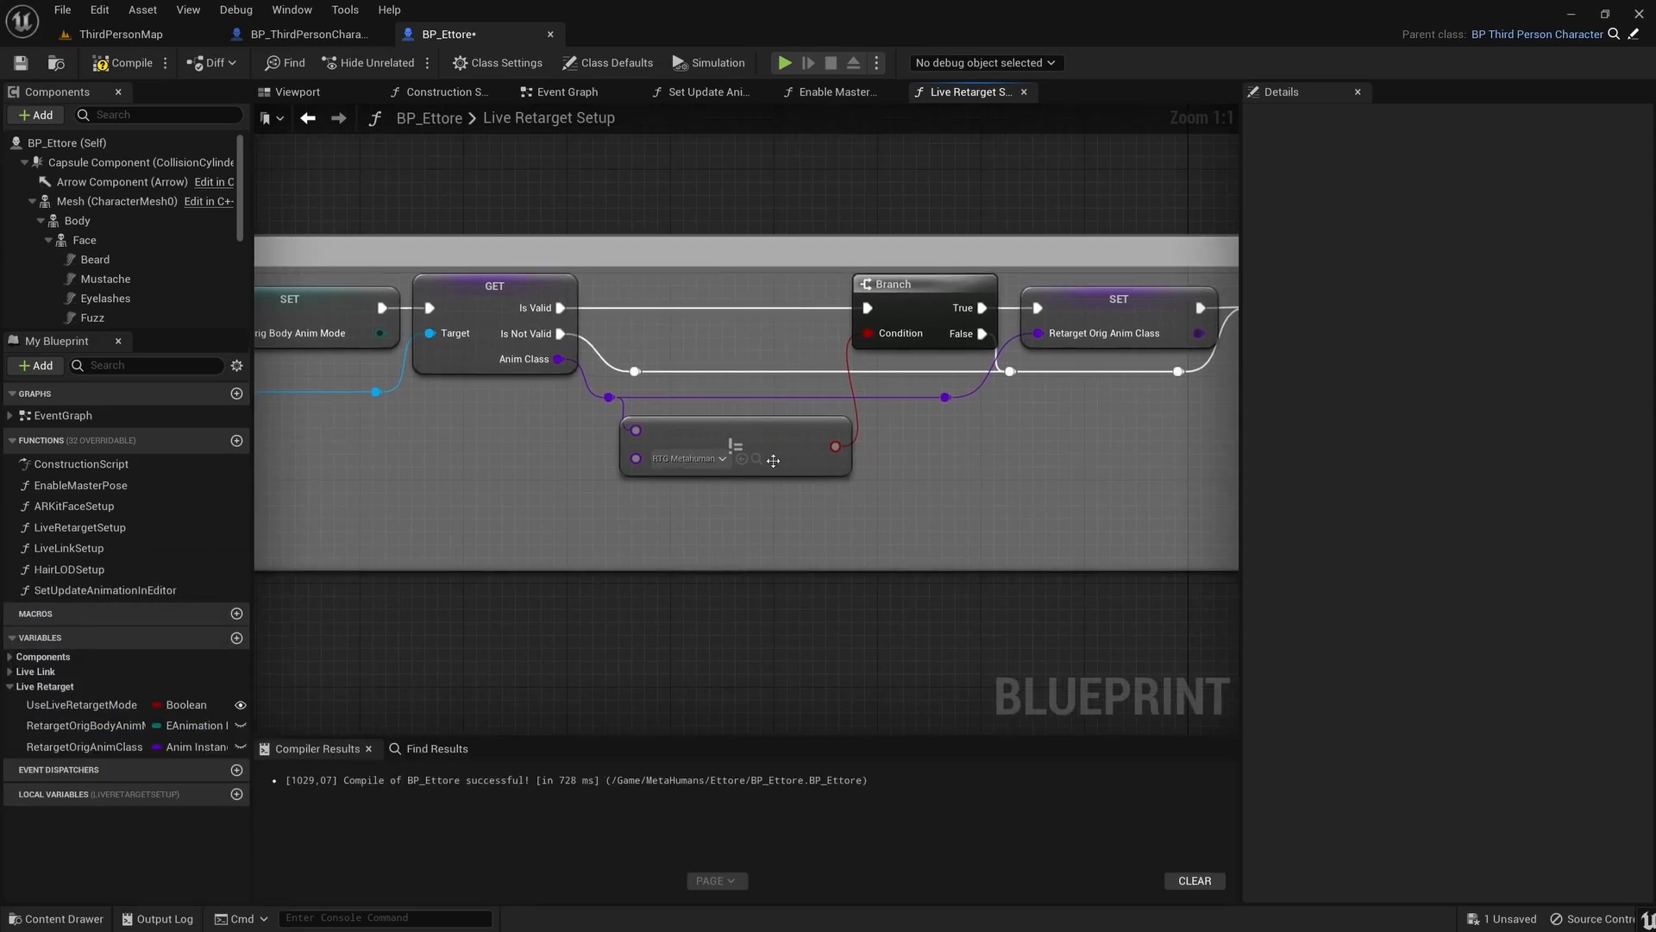
{"action": "left_click", "coordinate": [756, 459]}
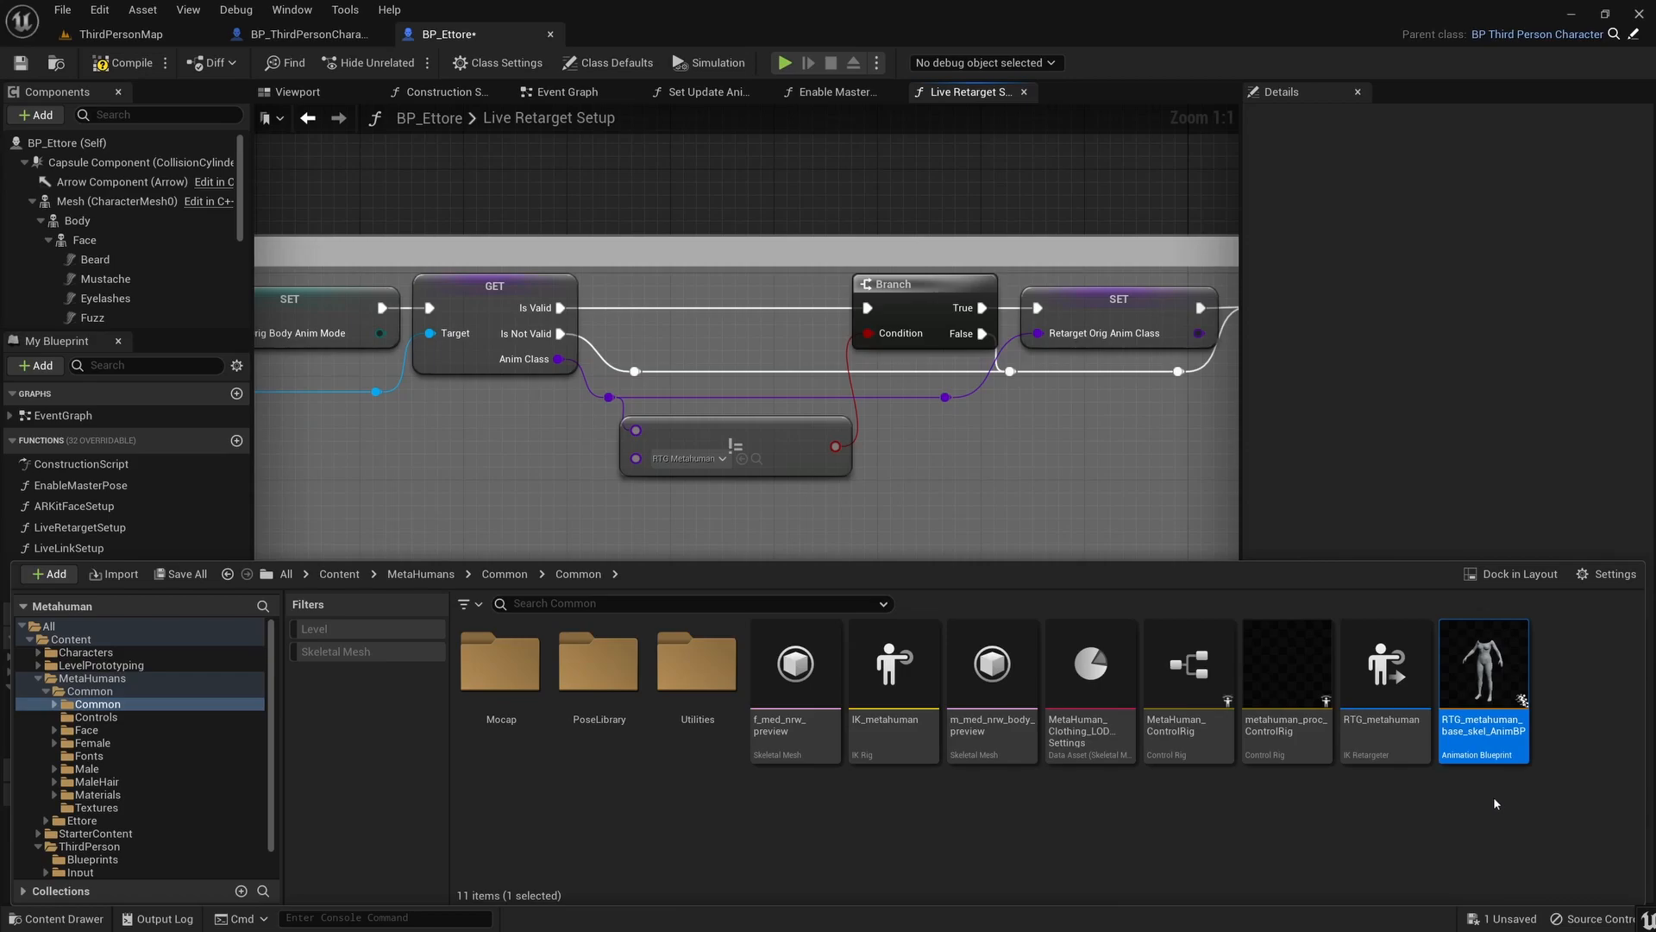
{"action": "mouse_move", "coordinate": [1488, 662]}
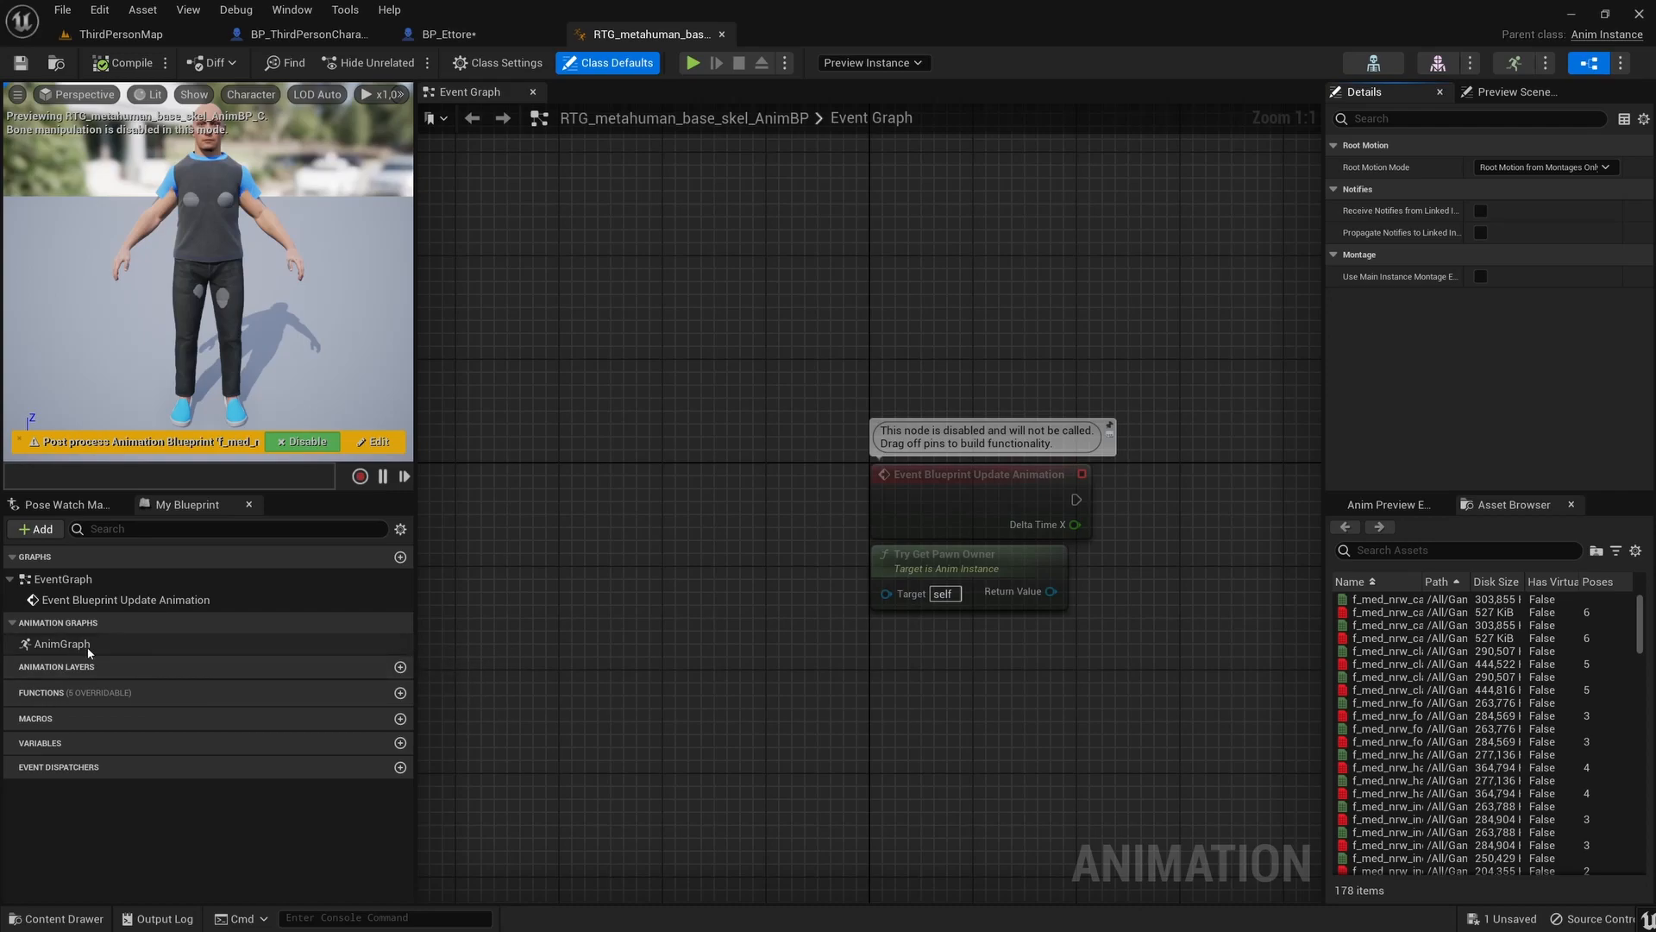
{"action": "double_click", "coordinate": [152, 643]}
{"action": "right_click_drag", "start_coordinate": [767, 636], "coordinate": [647, 646]}
{"action": "right_click_drag", "start_coordinate": [757, 588], "coordinate": [773, 535]}
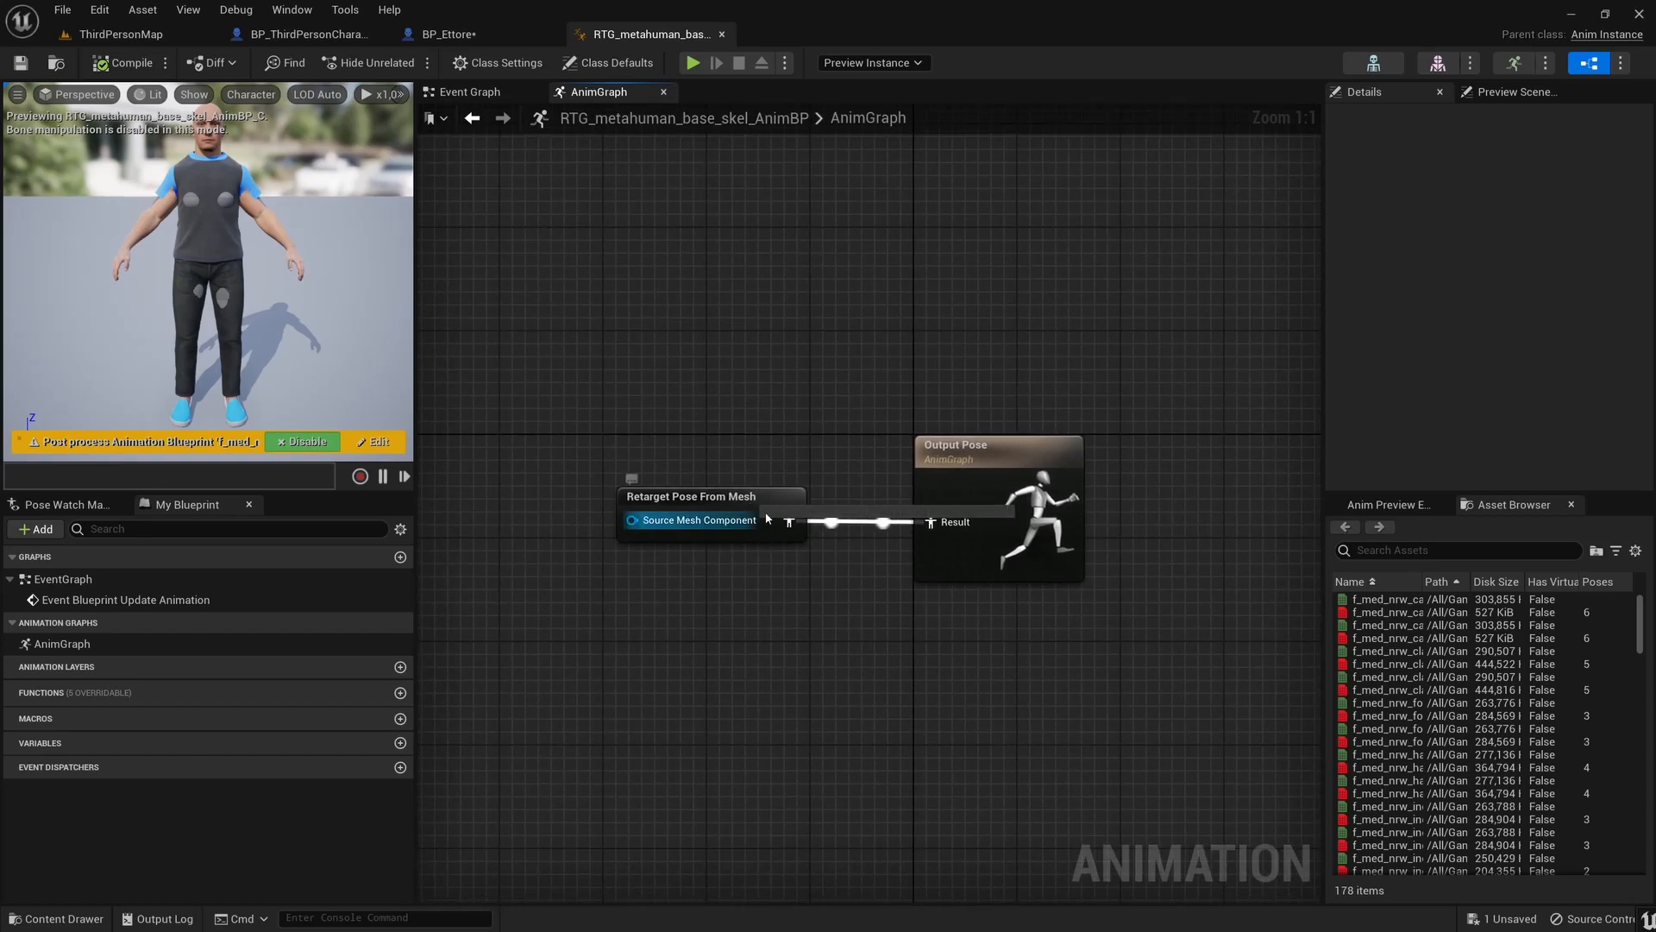
Select the Retarget Pose From Mesh node and locate its assigned IKRetargeter asset in the project content.
{"action": "left_click", "coordinate": [763, 518]}
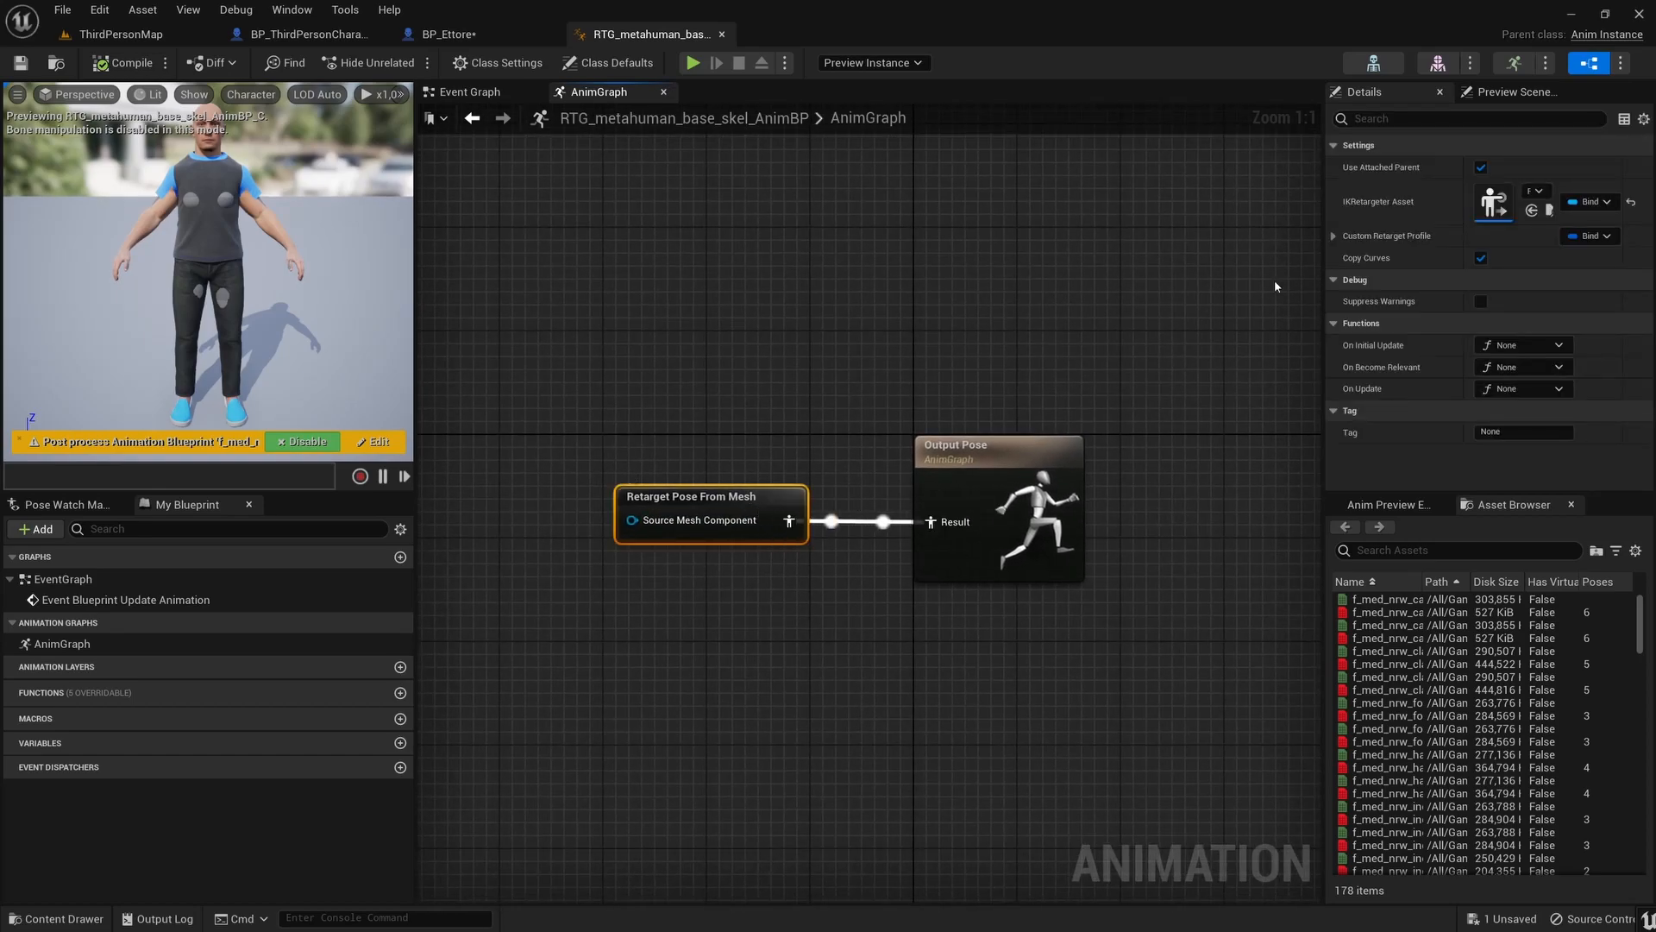
{"action": "left_click_drag", "start_coordinate": [1324, 204], "coordinate": [1206, 204]}
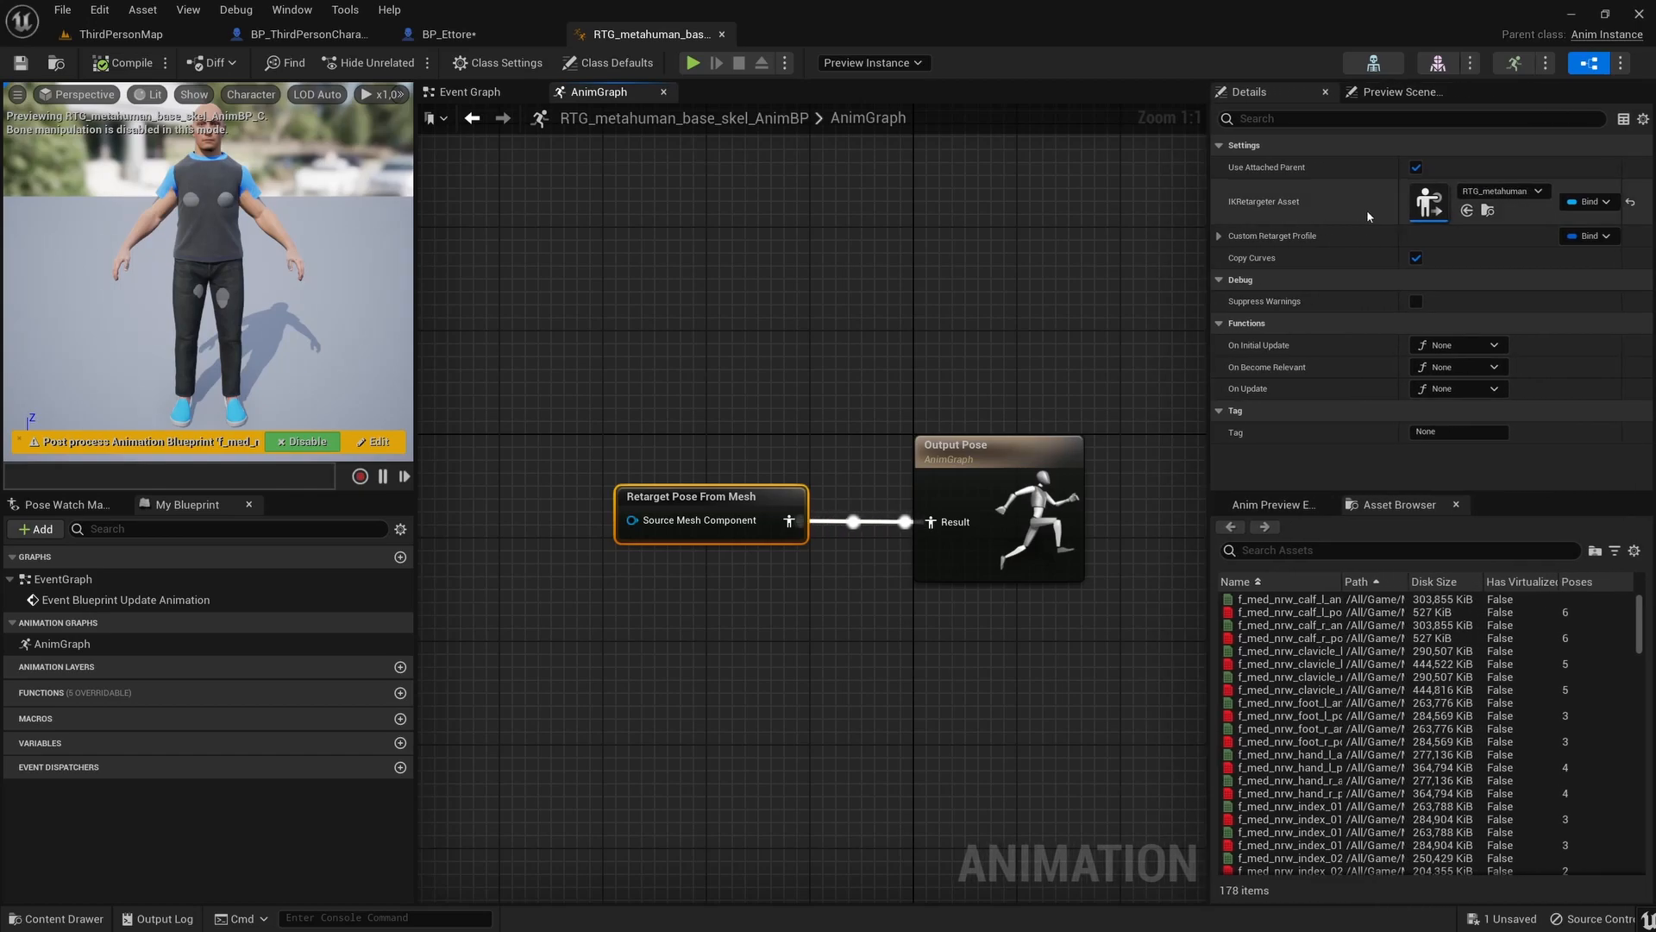
{"action": "left_click", "coordinate": [1489, 212]}
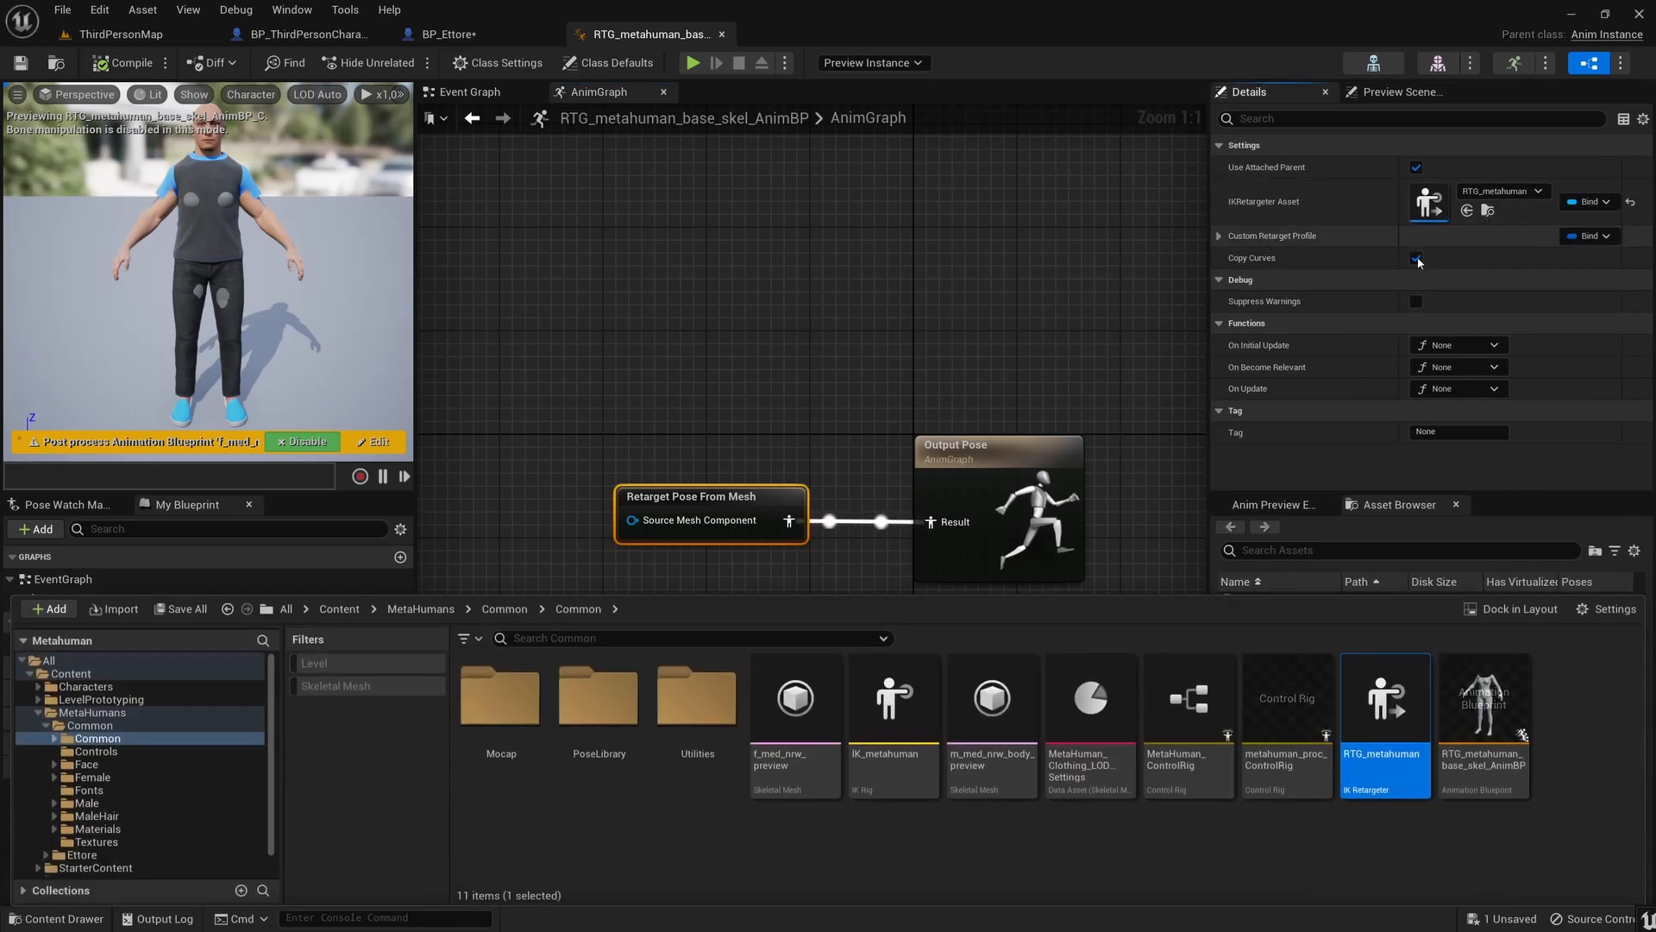
Duplicate RTG_metahuman as RTG_UE5_metahuman1, assign the copy as Retarget Pose From Mesh's IKRetargeter Asset, and compile.
{"action": "right_click", "coordinate": [1384, 709]}
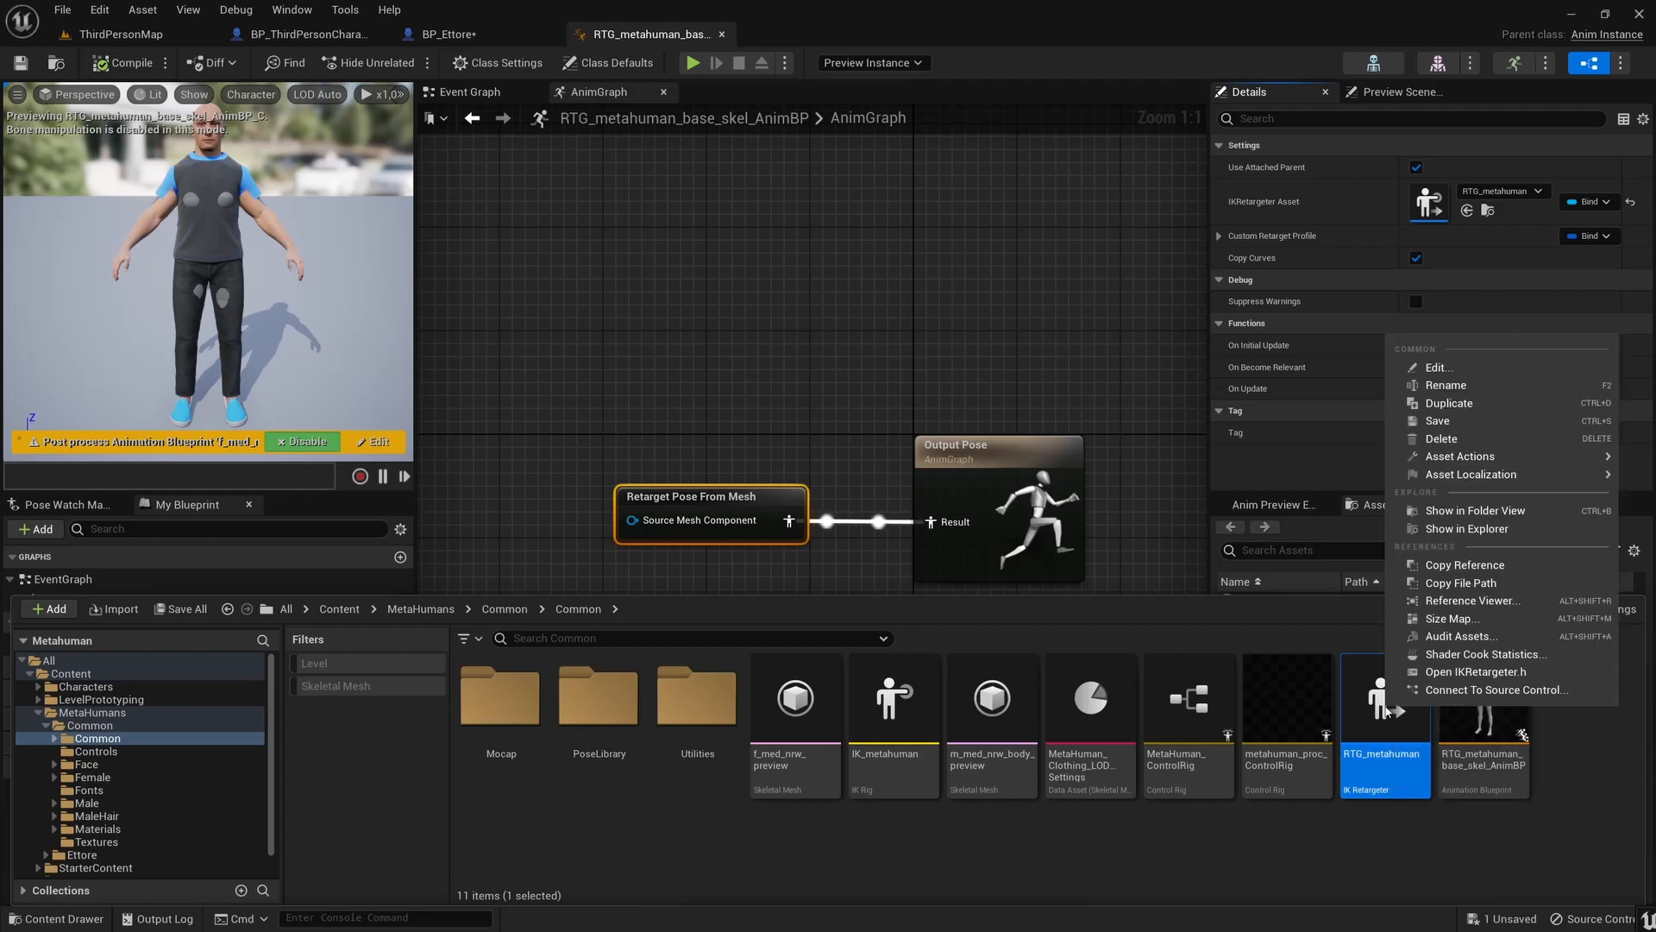
{"action": "left_click", "coordinate": [1467, 403]}
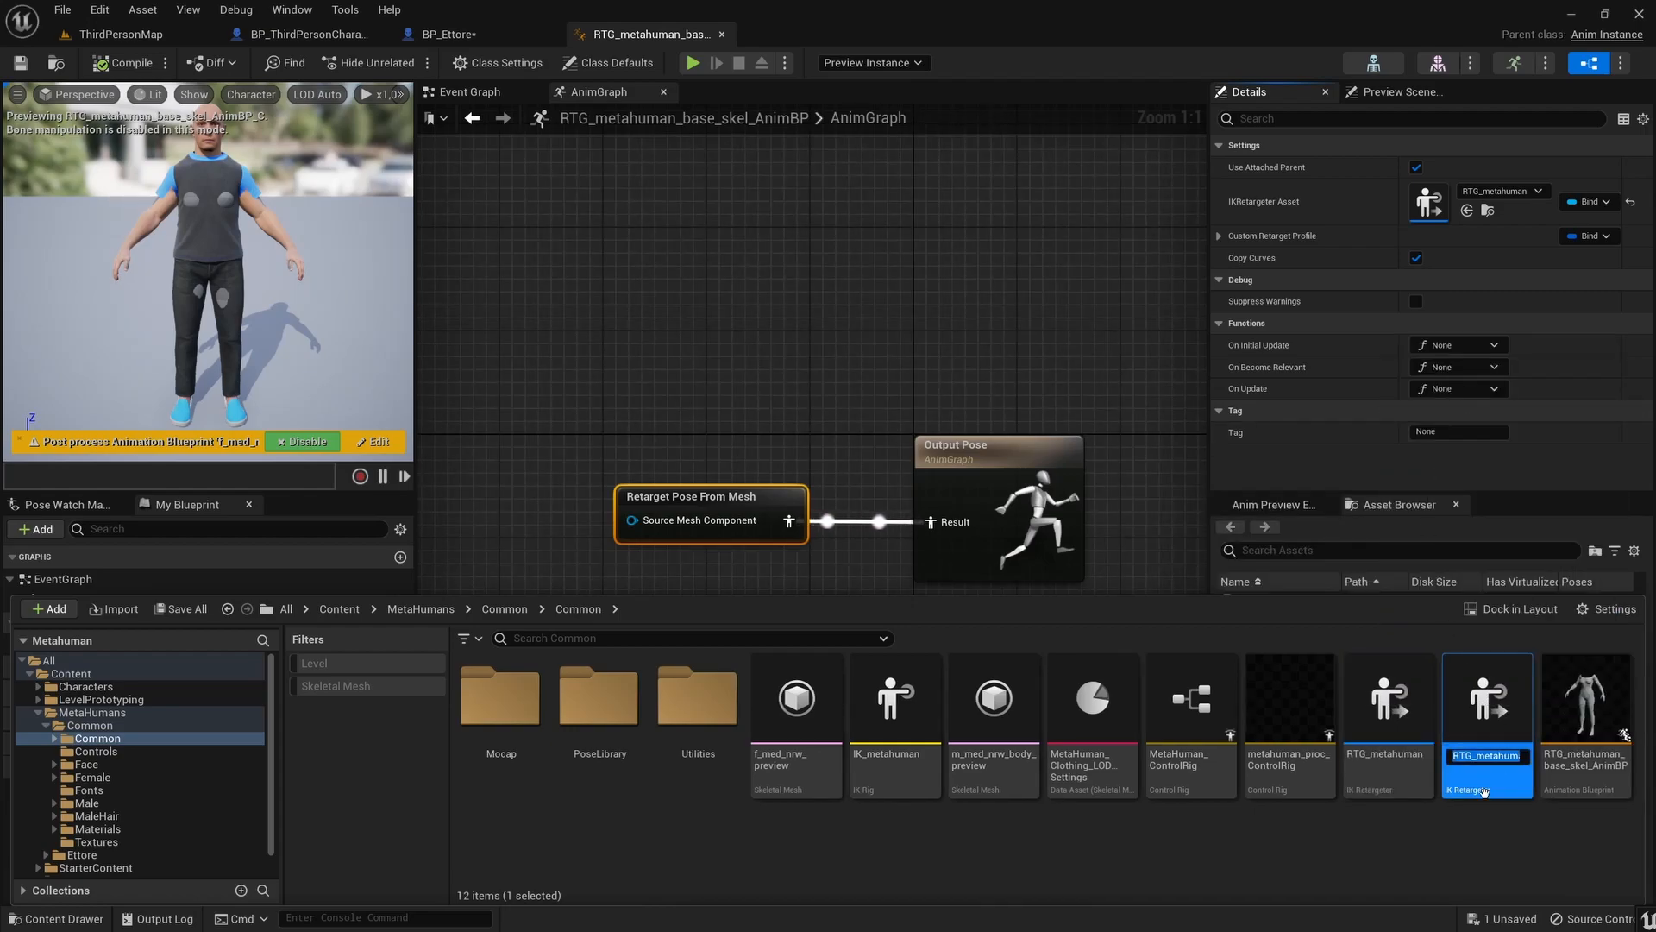
{"action": "key", "text": "Left"}
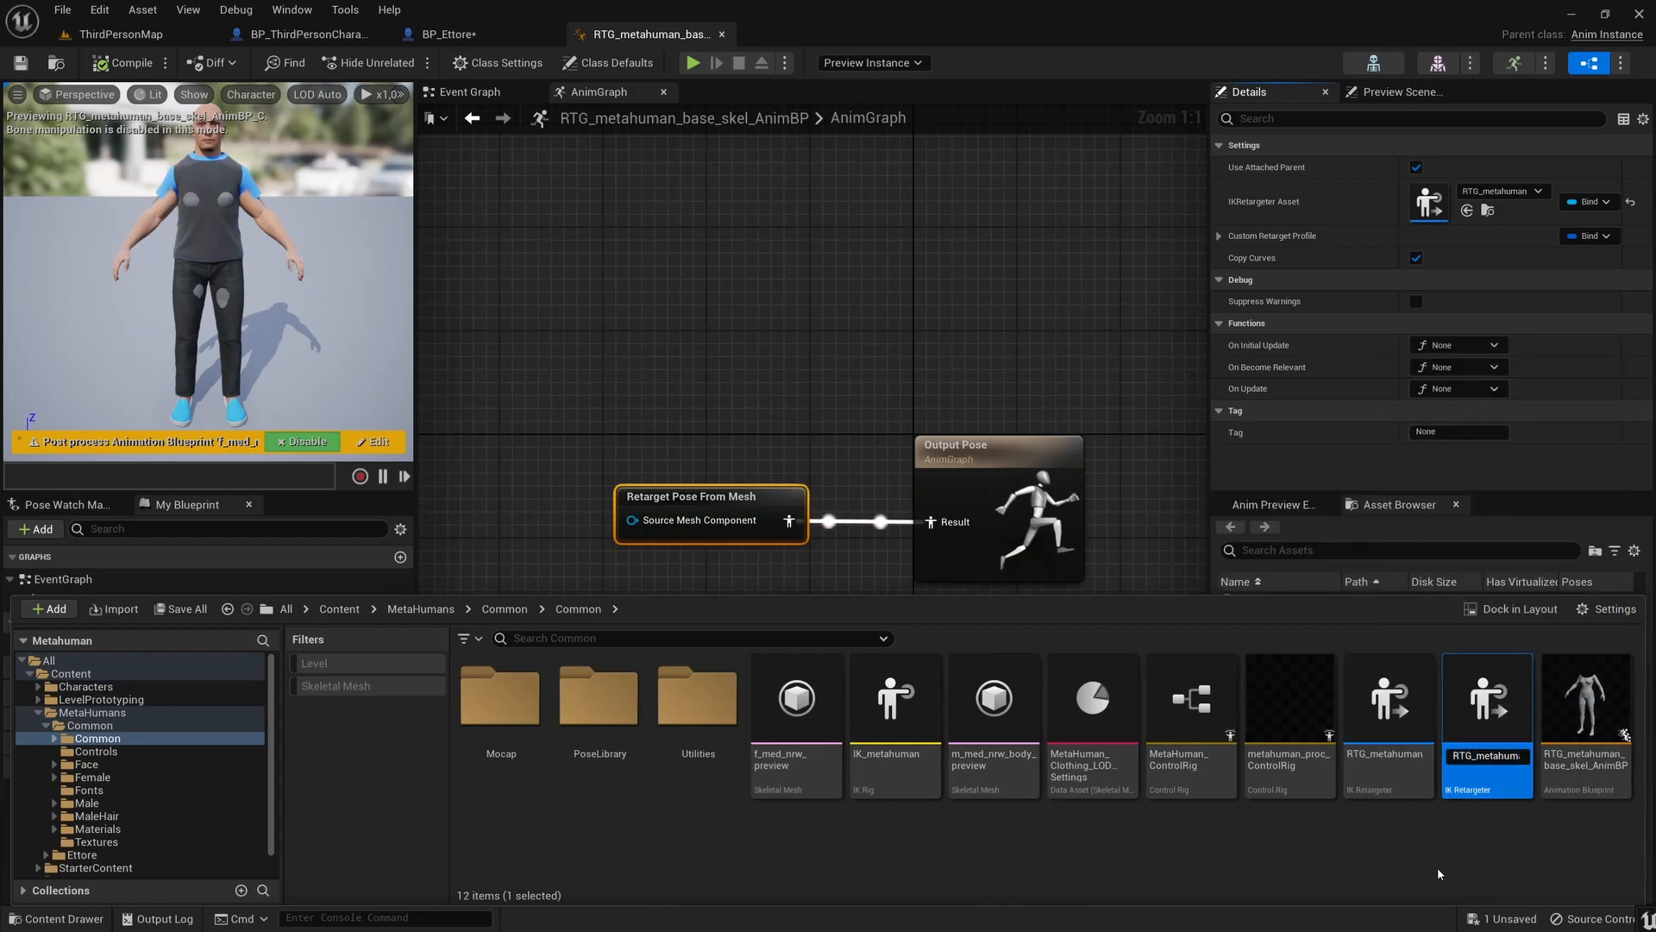
{"action": "type", "text": "_UE5"}
{"action": "key", "text": "Return"}
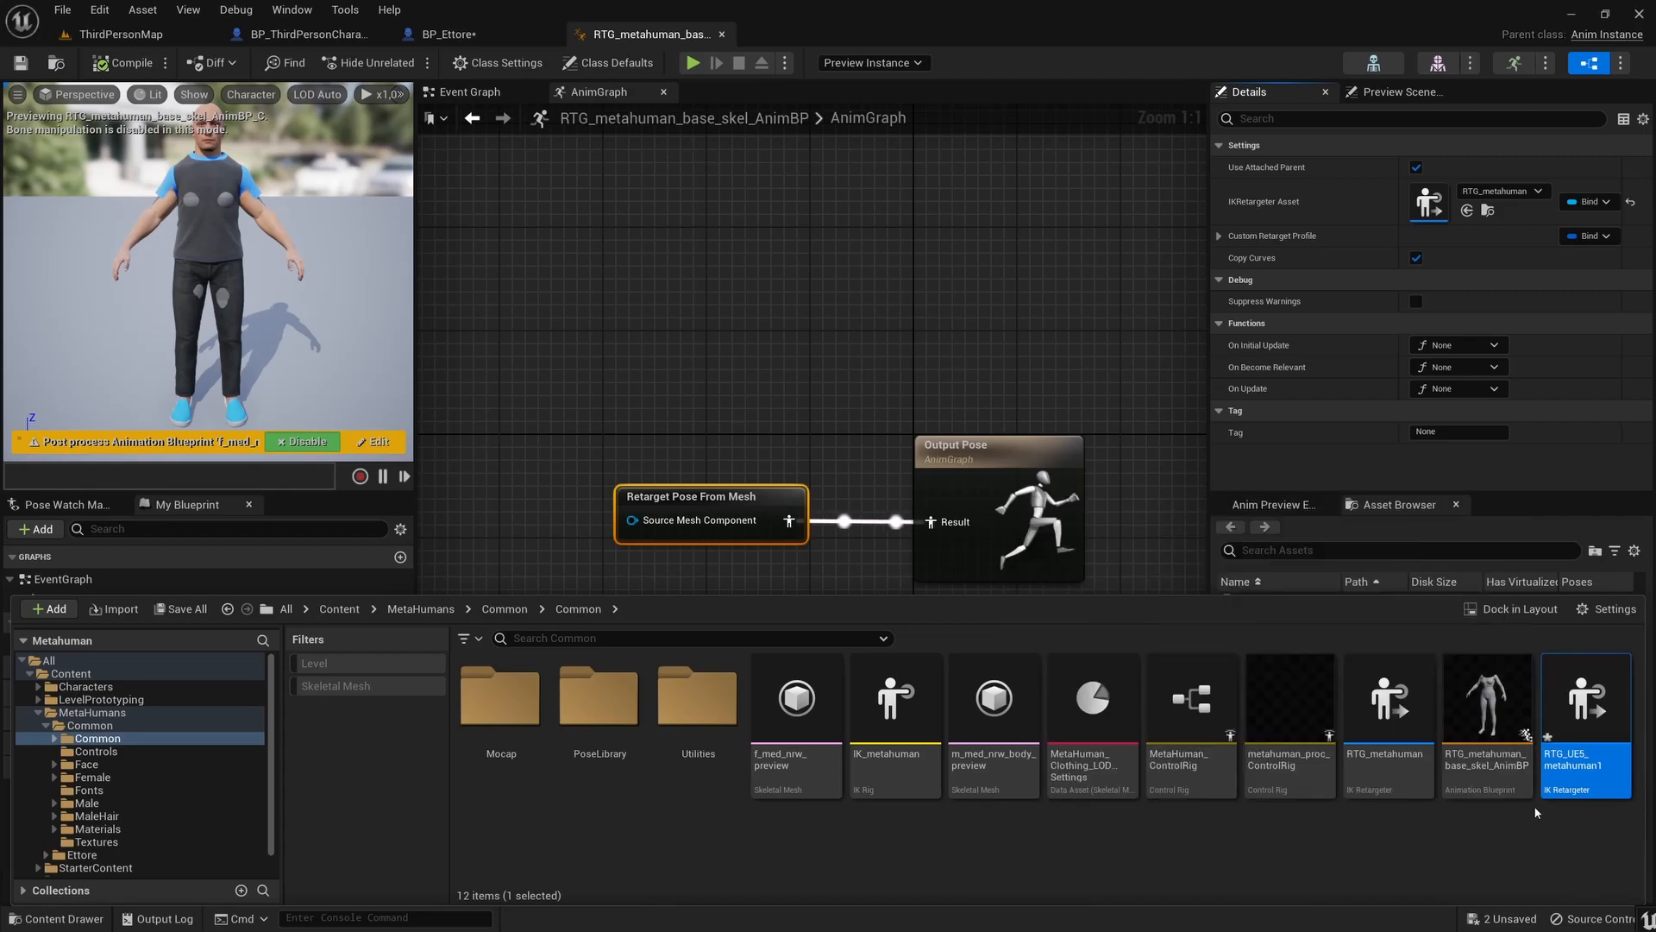
{"action": "left_click_drag", "start_coordinate": [1593, 725], "coordinate": [1423, 205]}
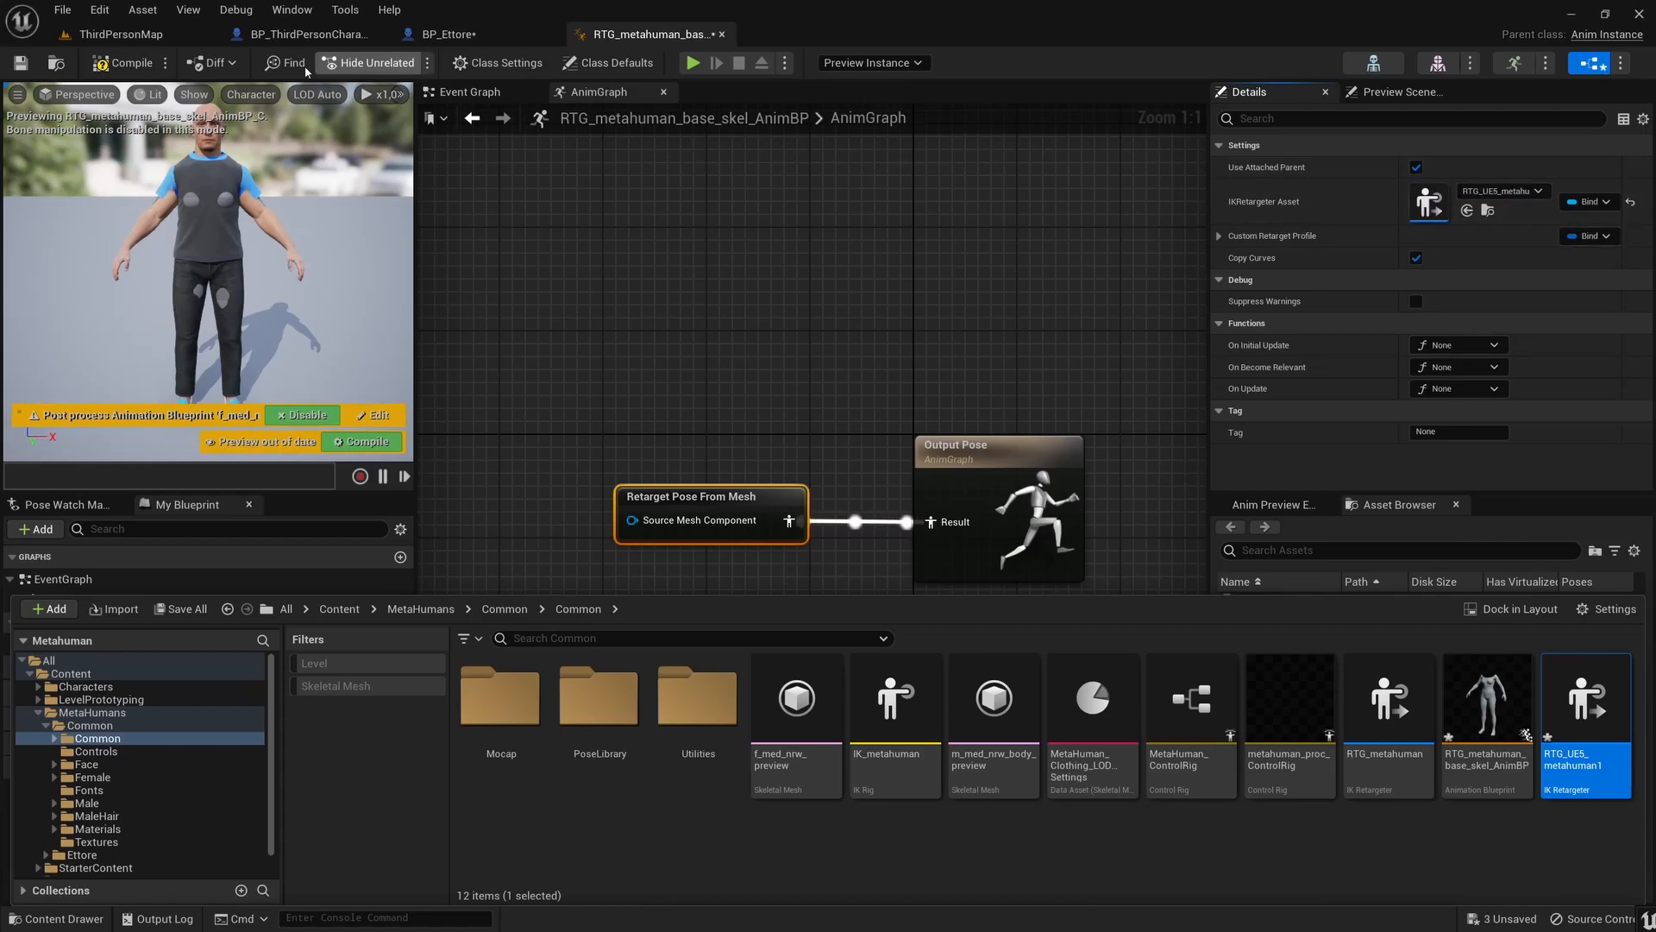
{"action": "left_click", "coordinate": [129, 63]}
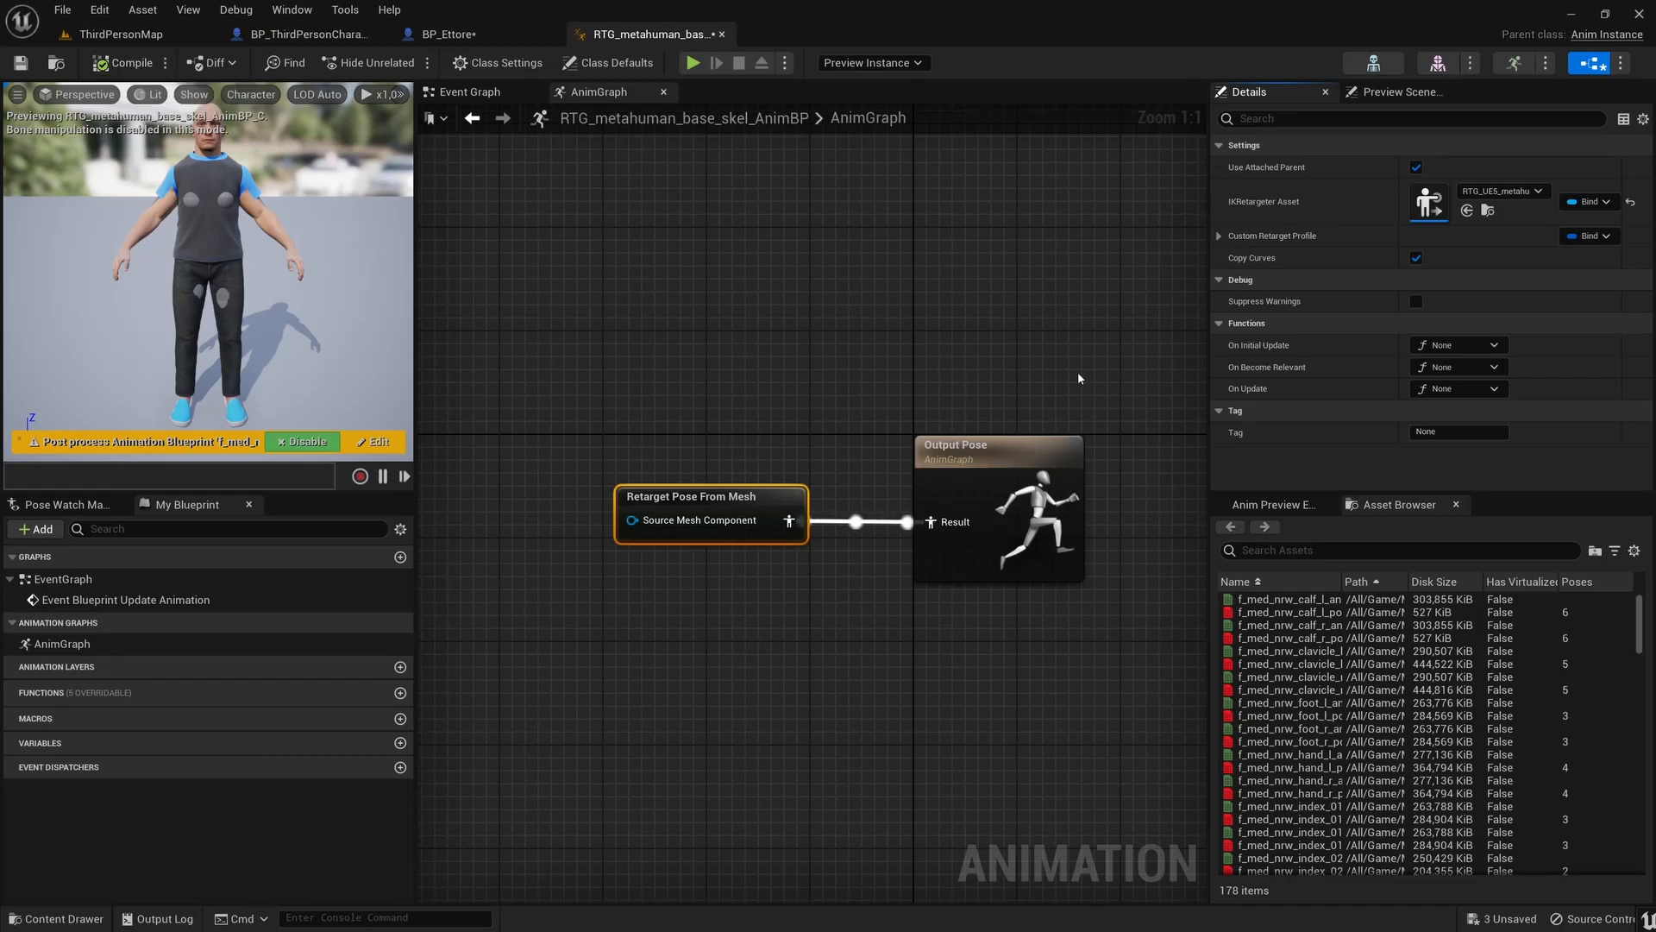
Open the RTG_UE5_metahuman1 retargeter and set its Source IKRig Asset to IK_Mannequin.
{"action": "double_click", "coordinate": [1425, 203]}
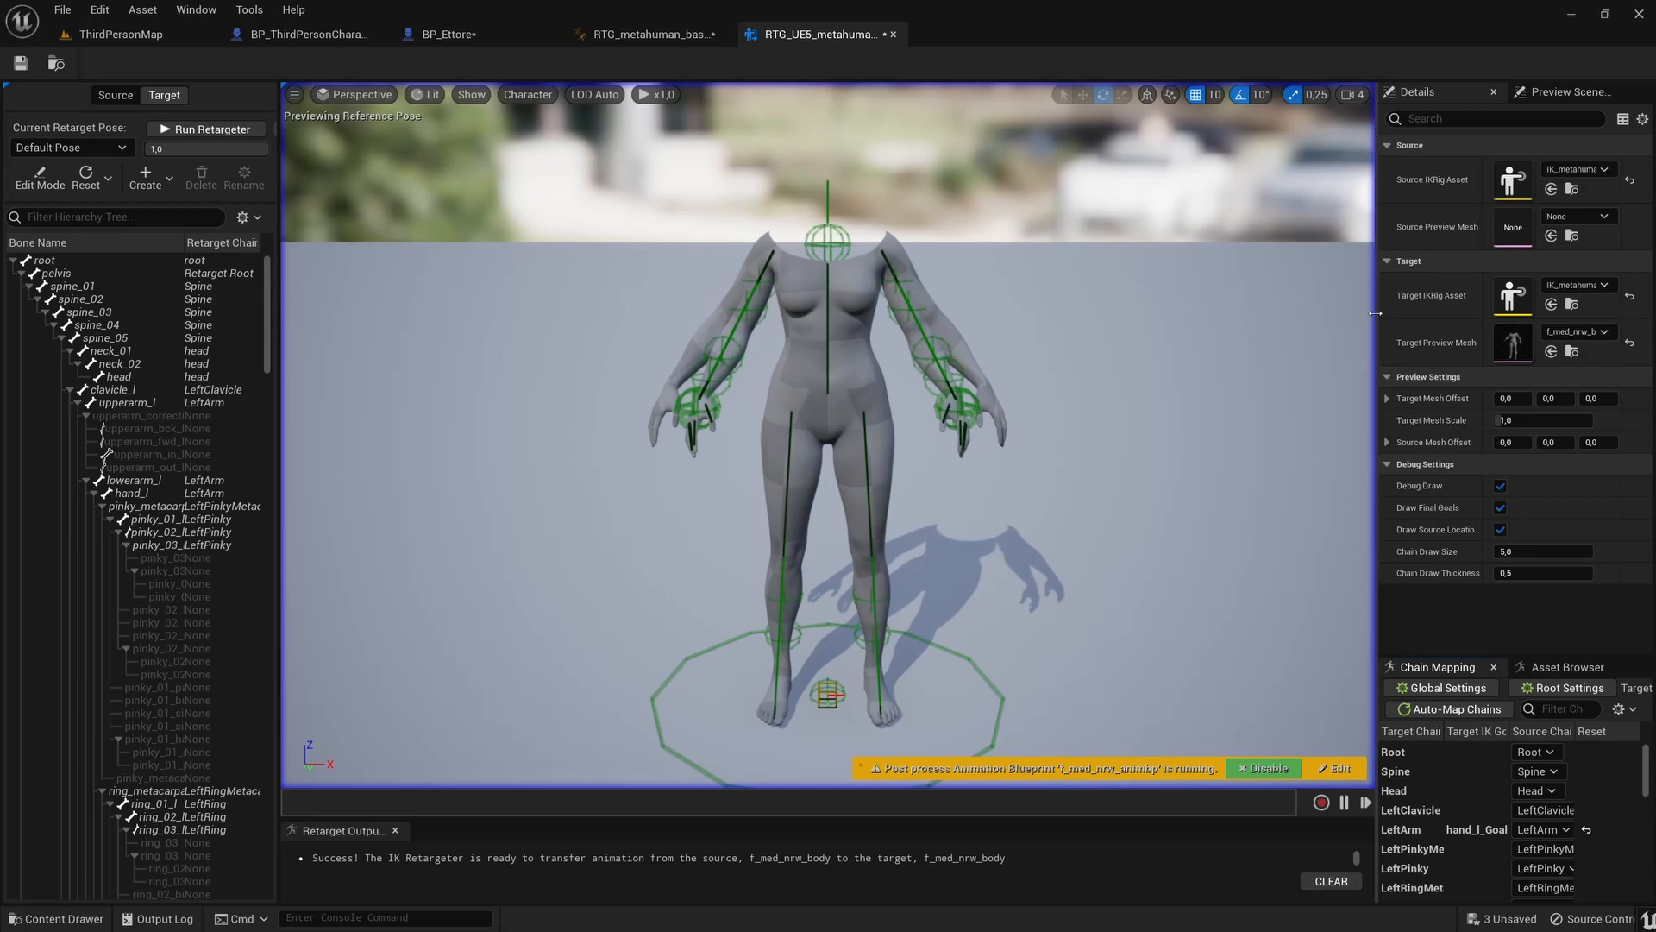
{"action": "left_click_drag", "start_coordinate": [1359, 311], "coordinate": [1317, 316]}
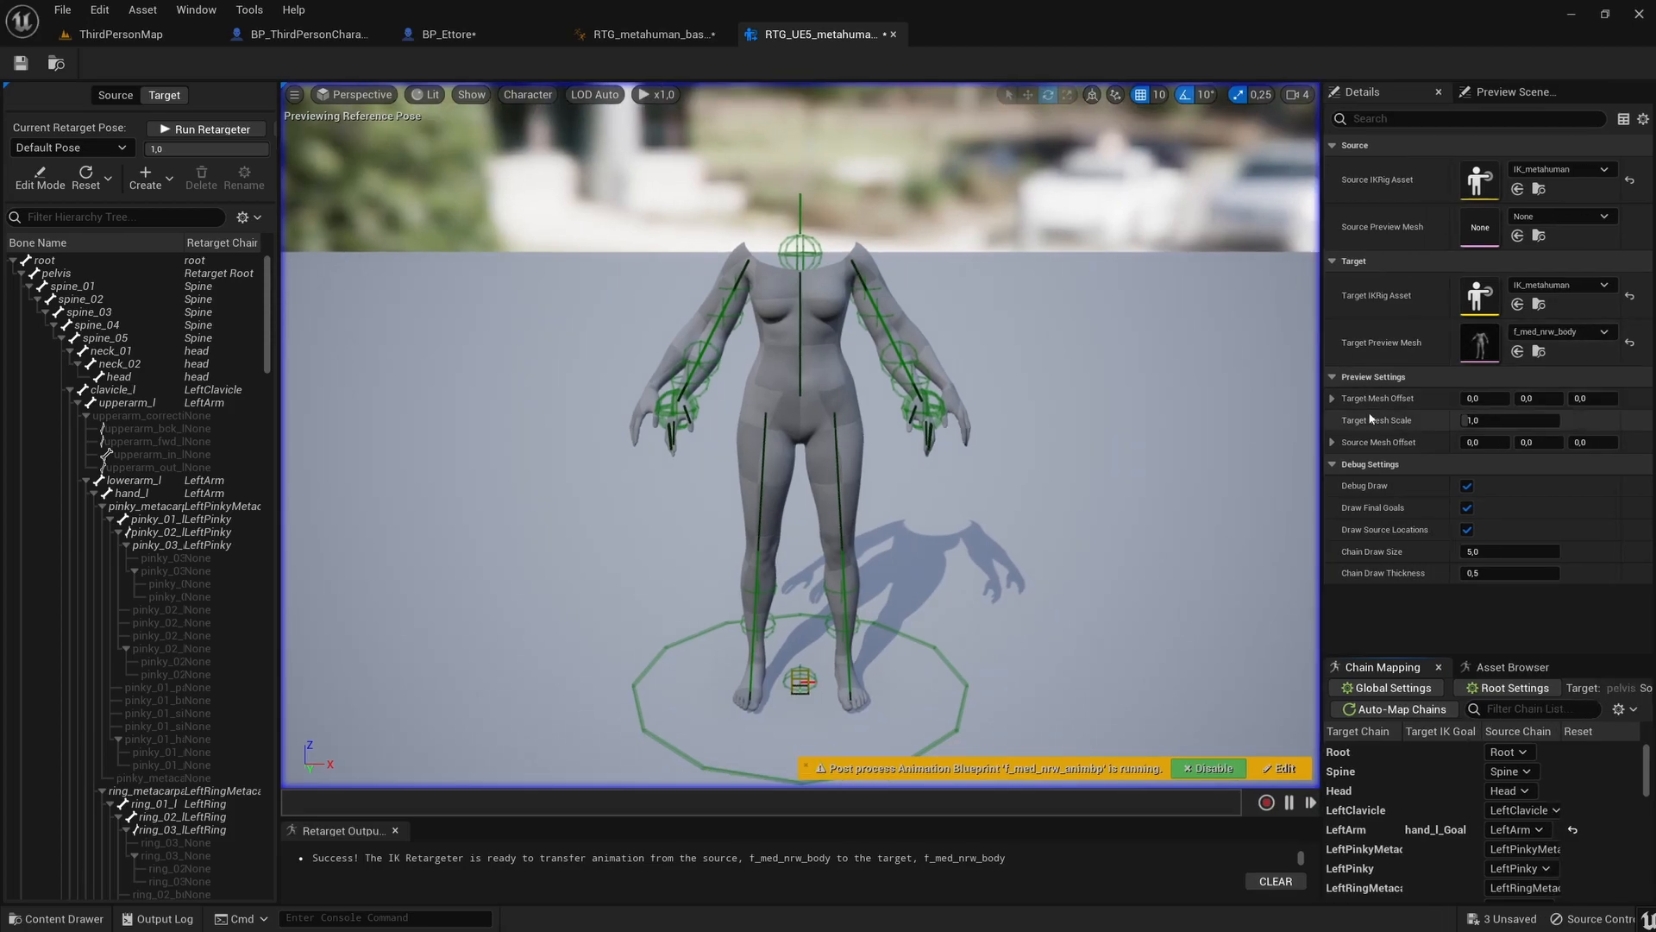
{"action": "left_click_drag", "start_coordinate": [1321, 341], "coordinate": [1154, 335]}
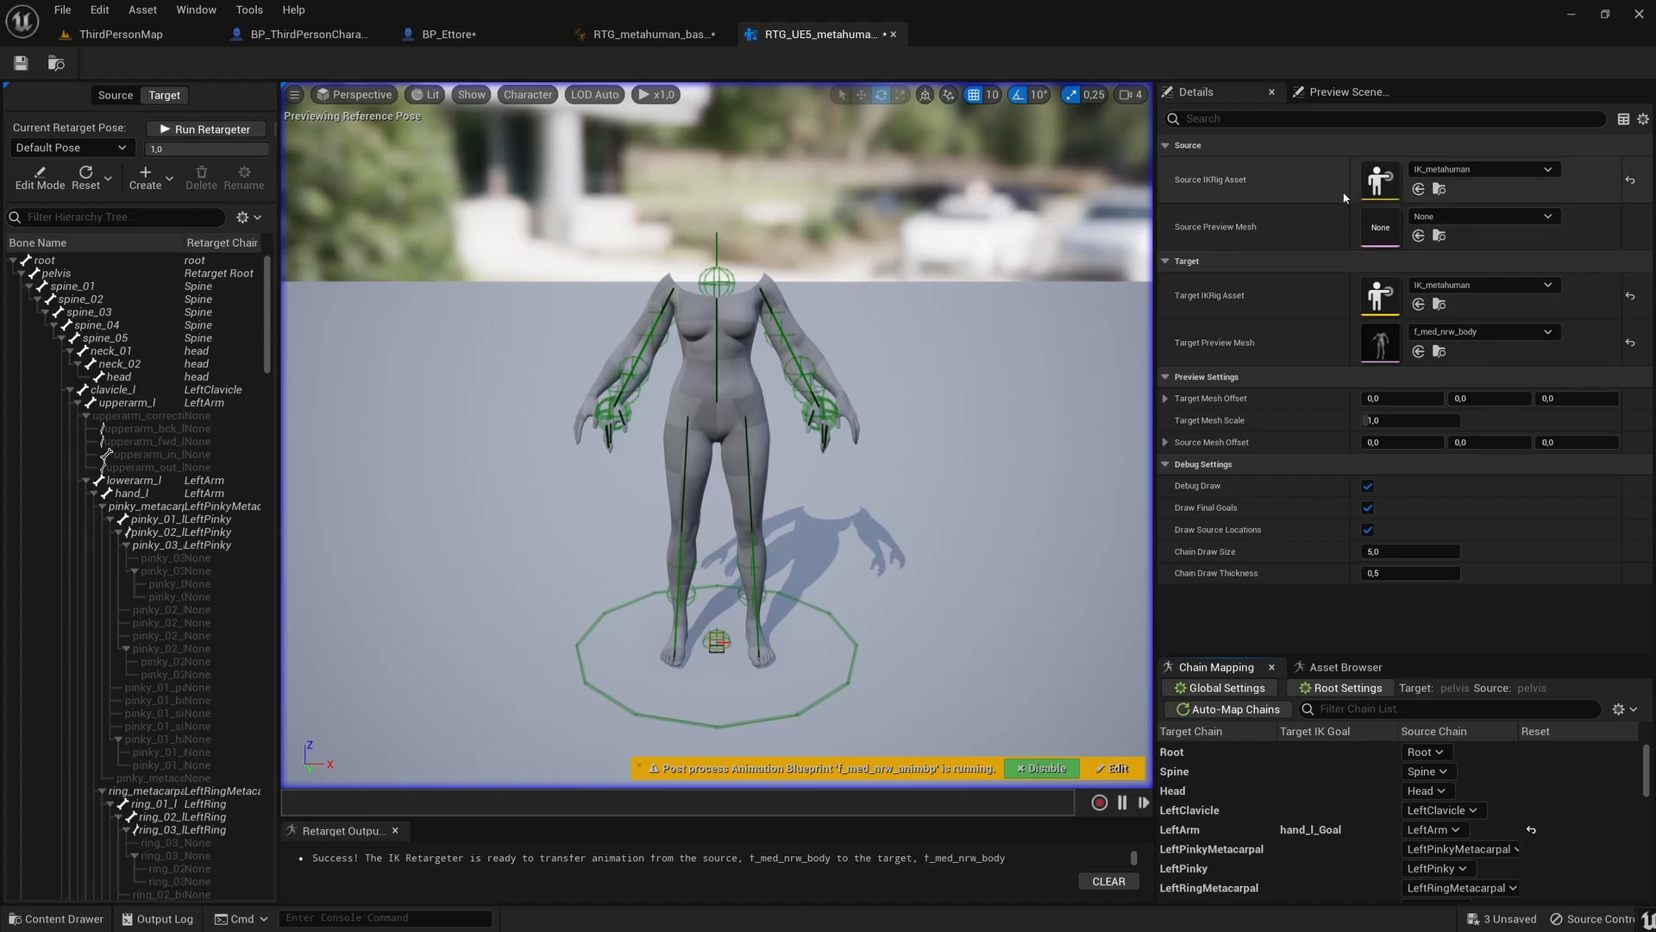
{"action": "left_click", "coordinate": [1453, 170]}
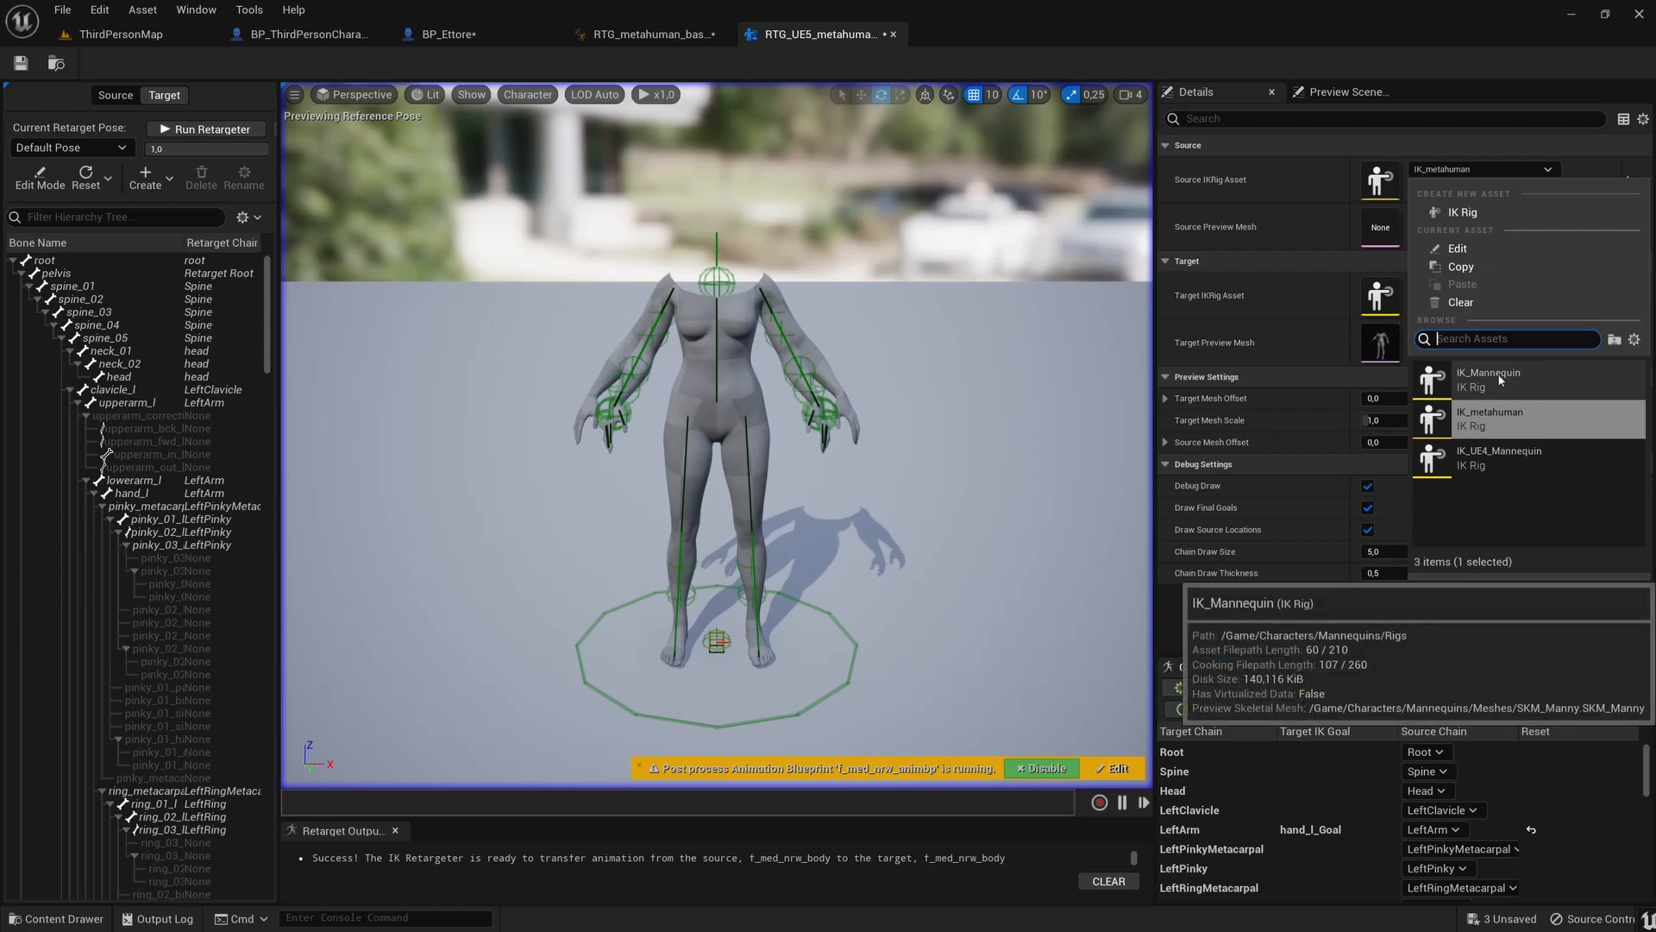
{"action": "key", "text": "Escape"}
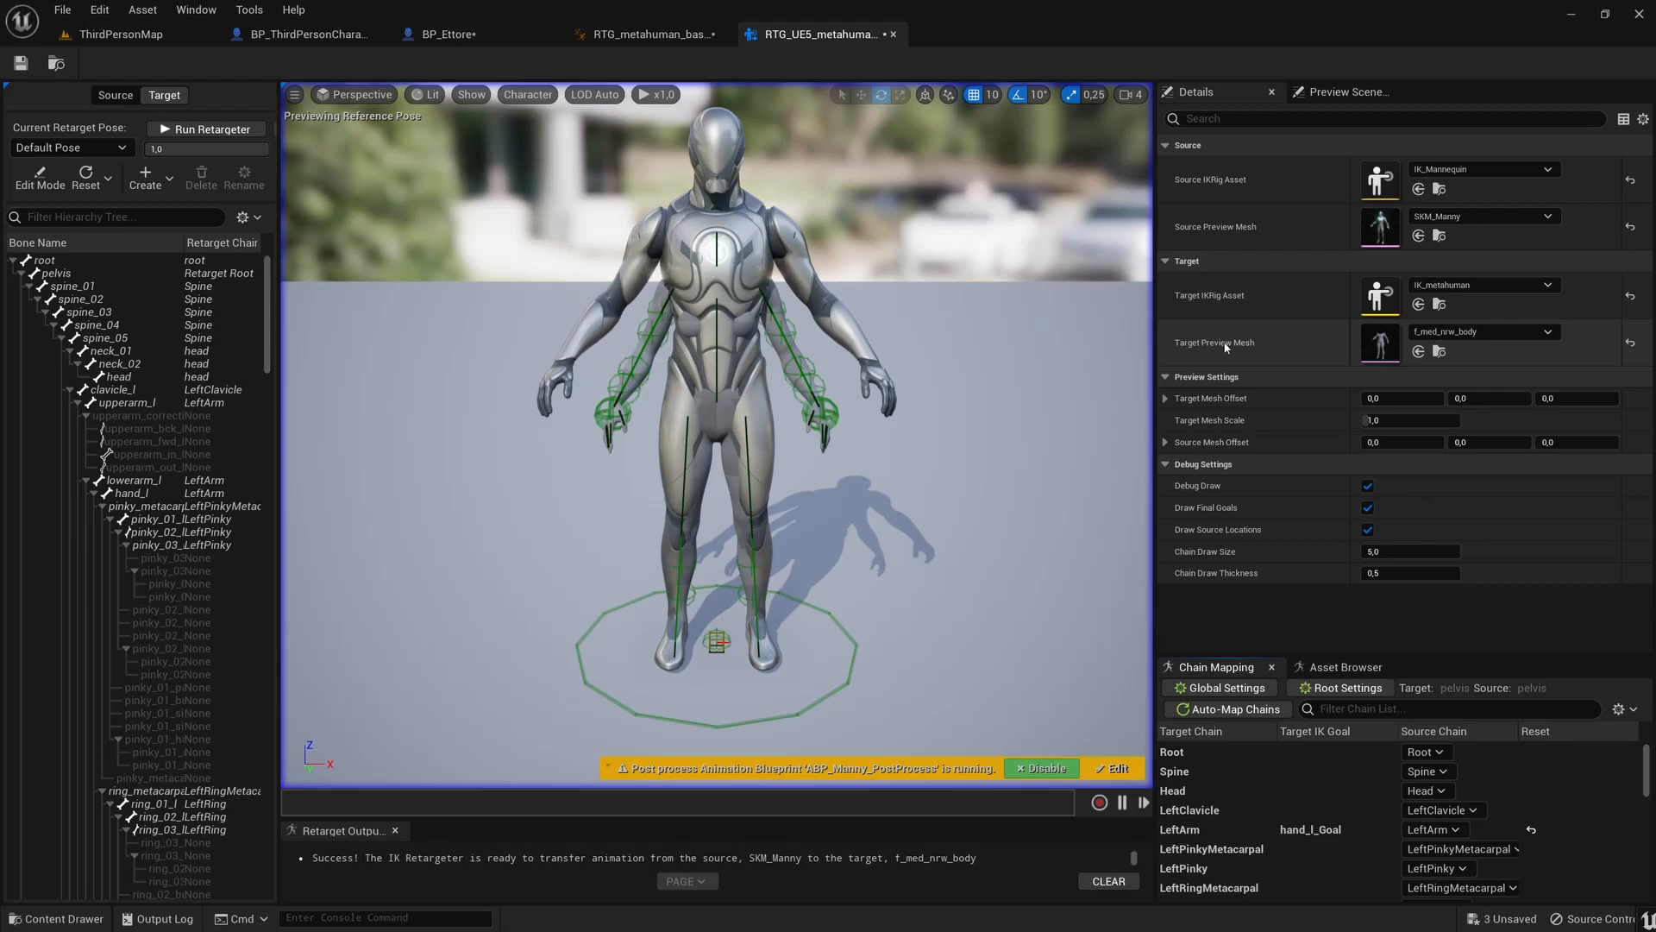
Set the retargeter's Target Preview Mesh to m_med_nrw_body_preview.
{"action": "left_click", "coordinate": [1481, 333]}
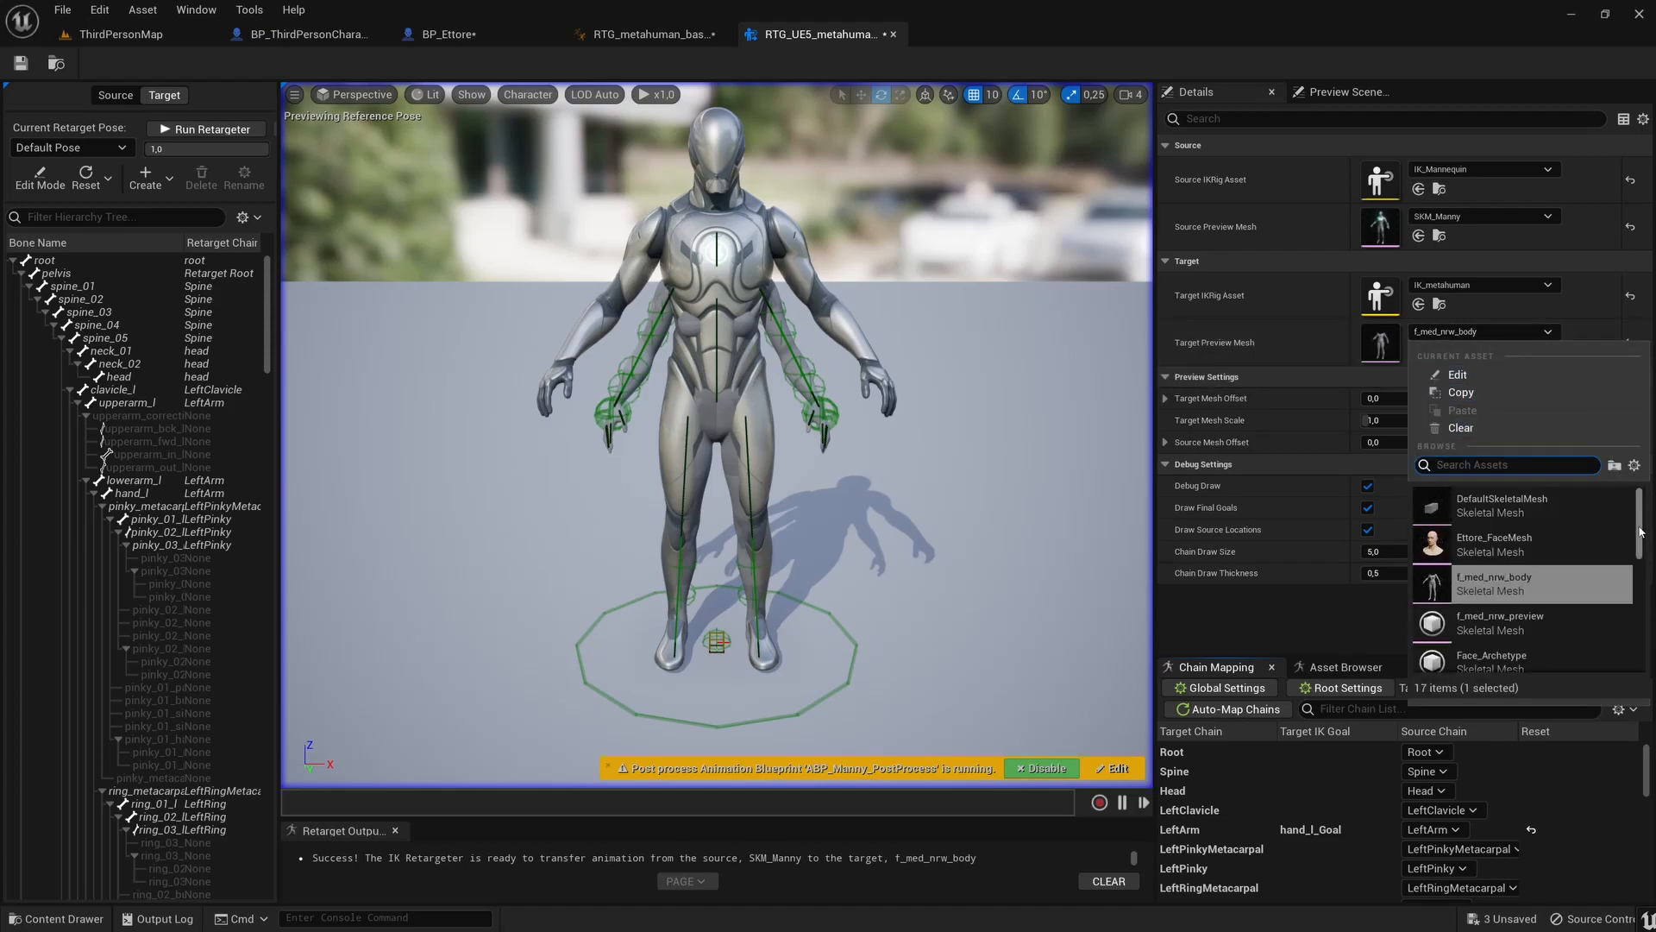
{"action": "scroll", "coordinate": [1512, 545], "scroll_direction": "down", "scroll_amount": 5}
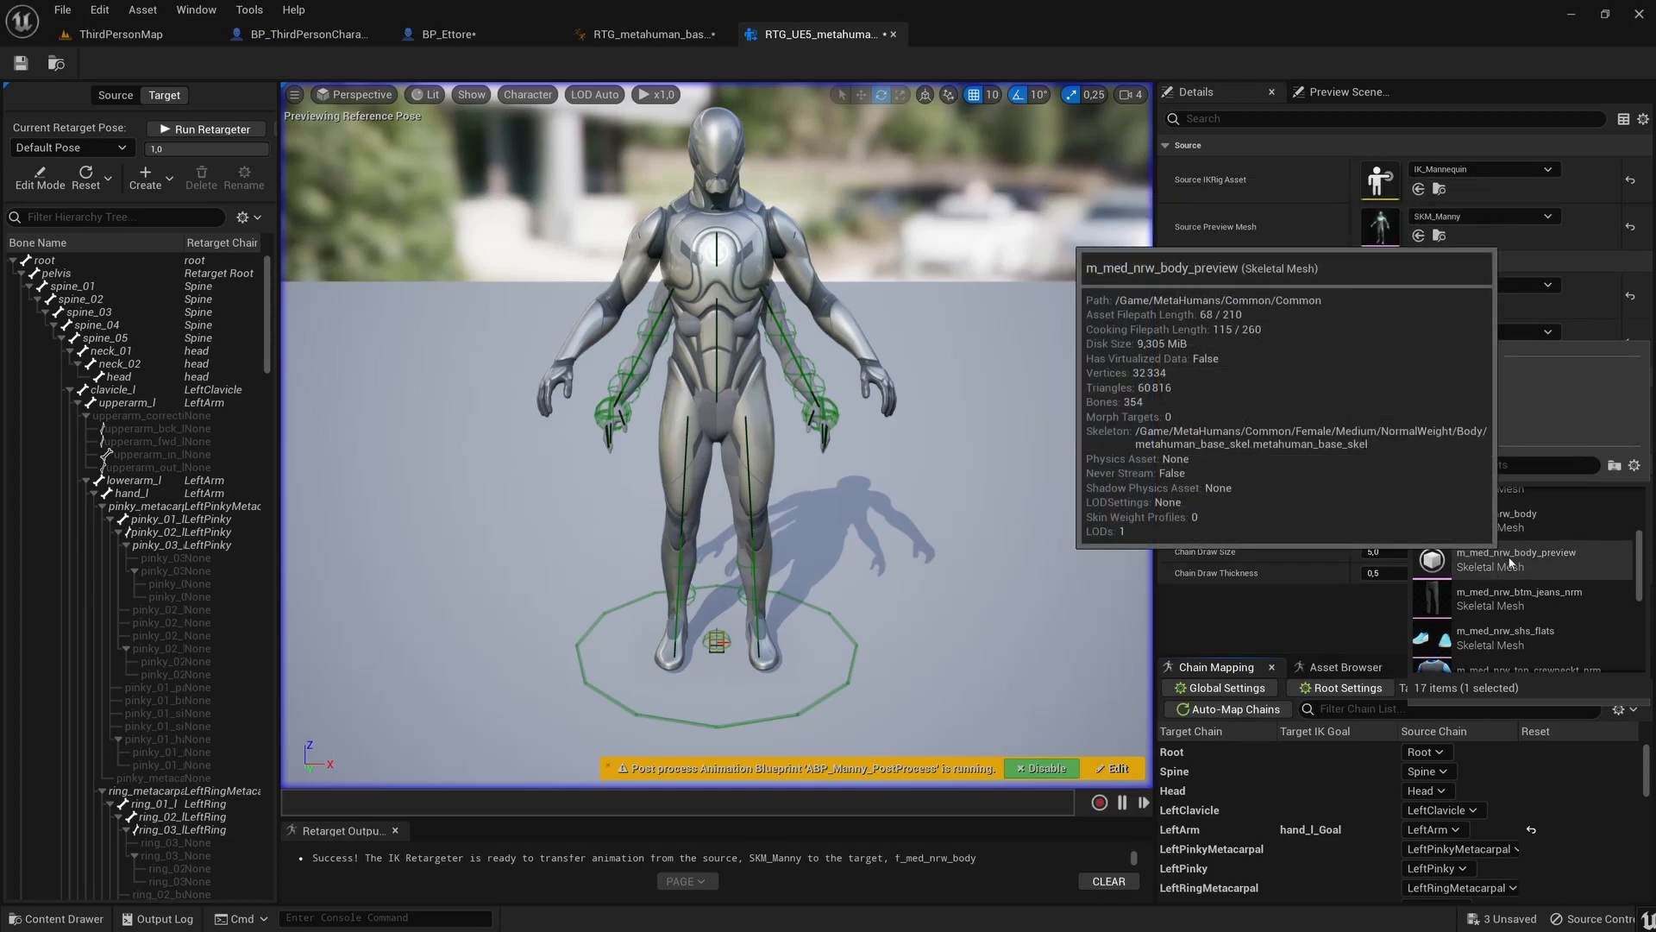
{"action": "left_click", "coordinate": [1516, 559]}
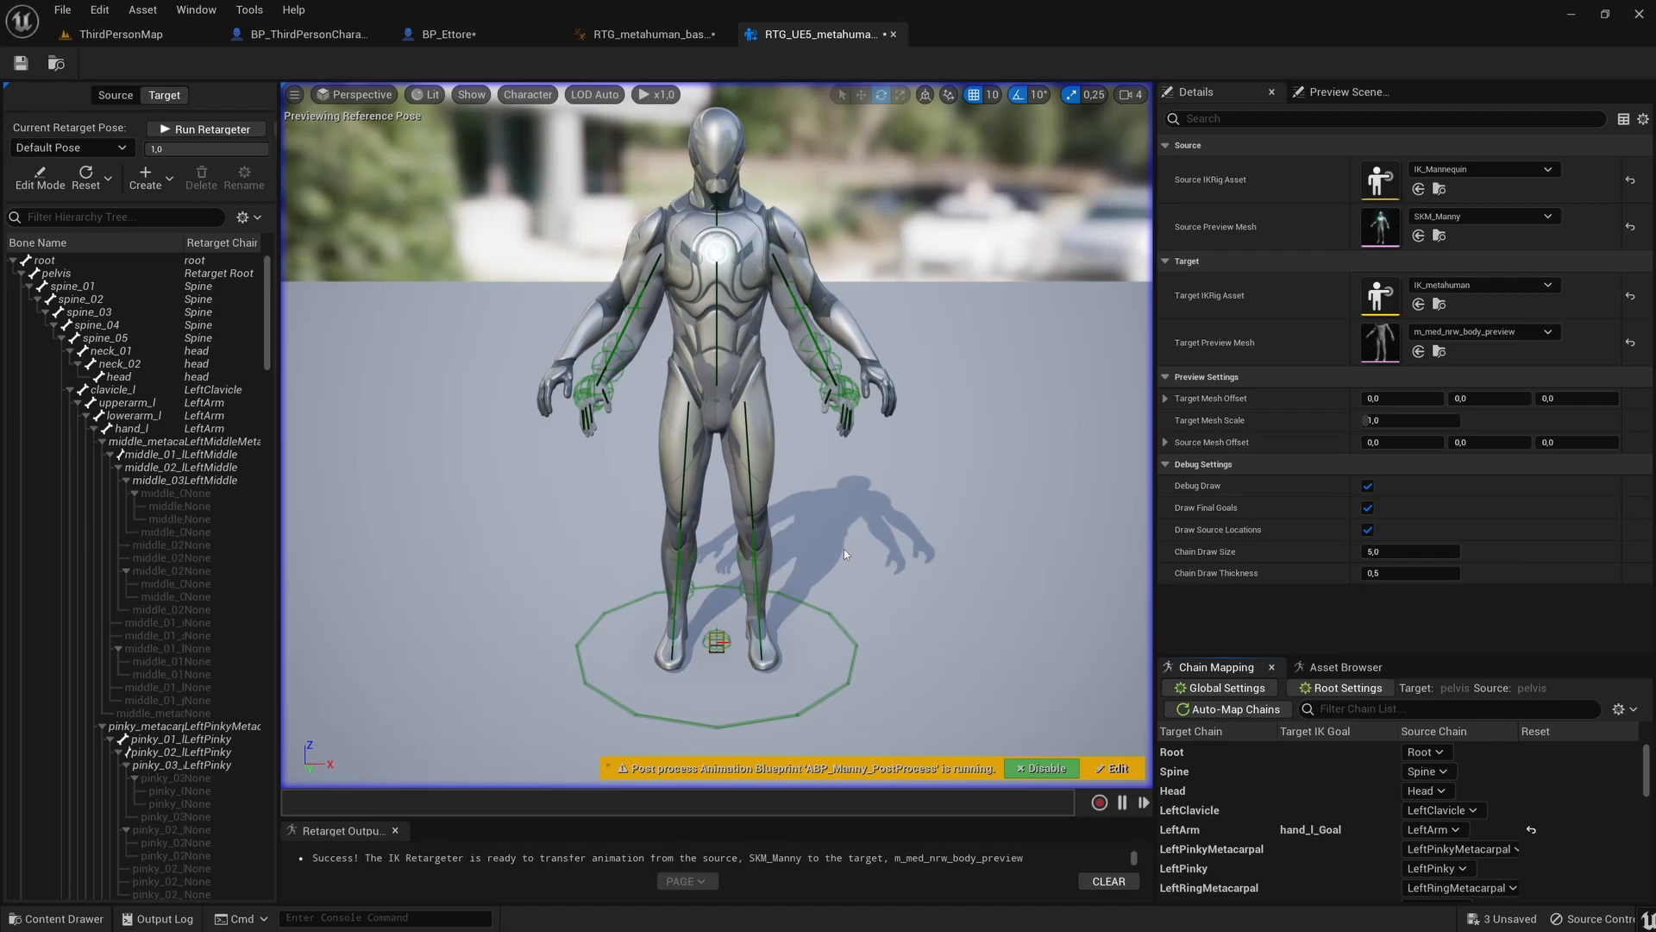
Set the IK Blend to Source of the LeftArm chain to 0 in the retargeter's chain mapping.
{"action": "left_click_drag", "start_coordinate": [1463, 658], "coordinate": [1463, 613]}
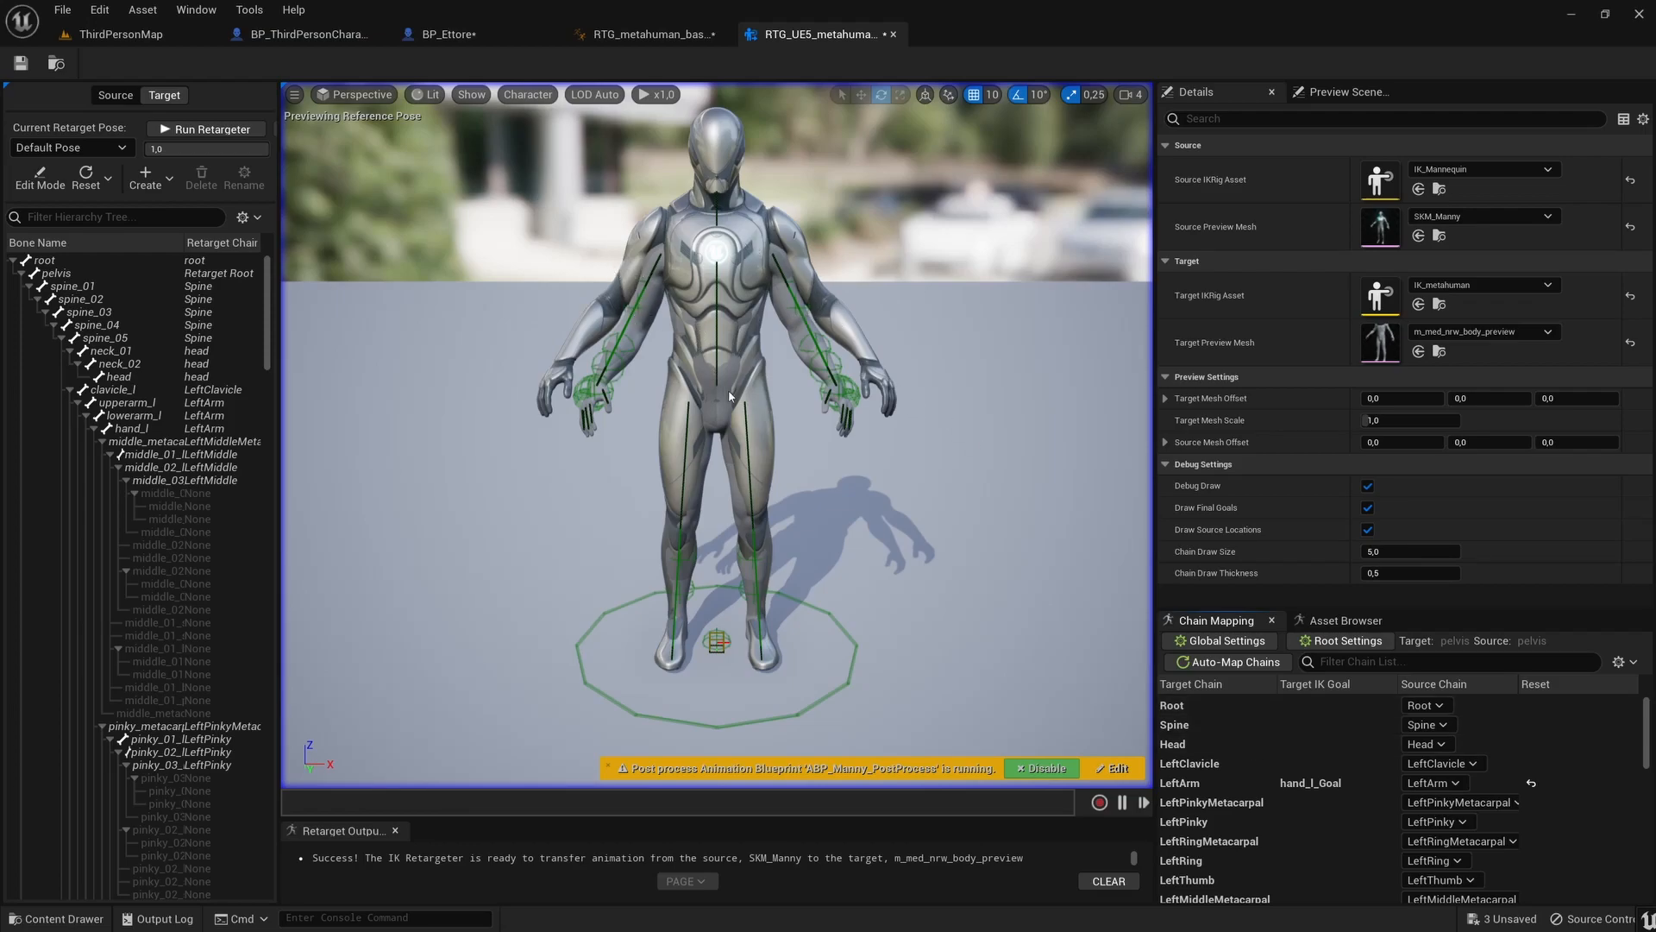
{"action": "left_click", "coordinate": [1238, 785]}
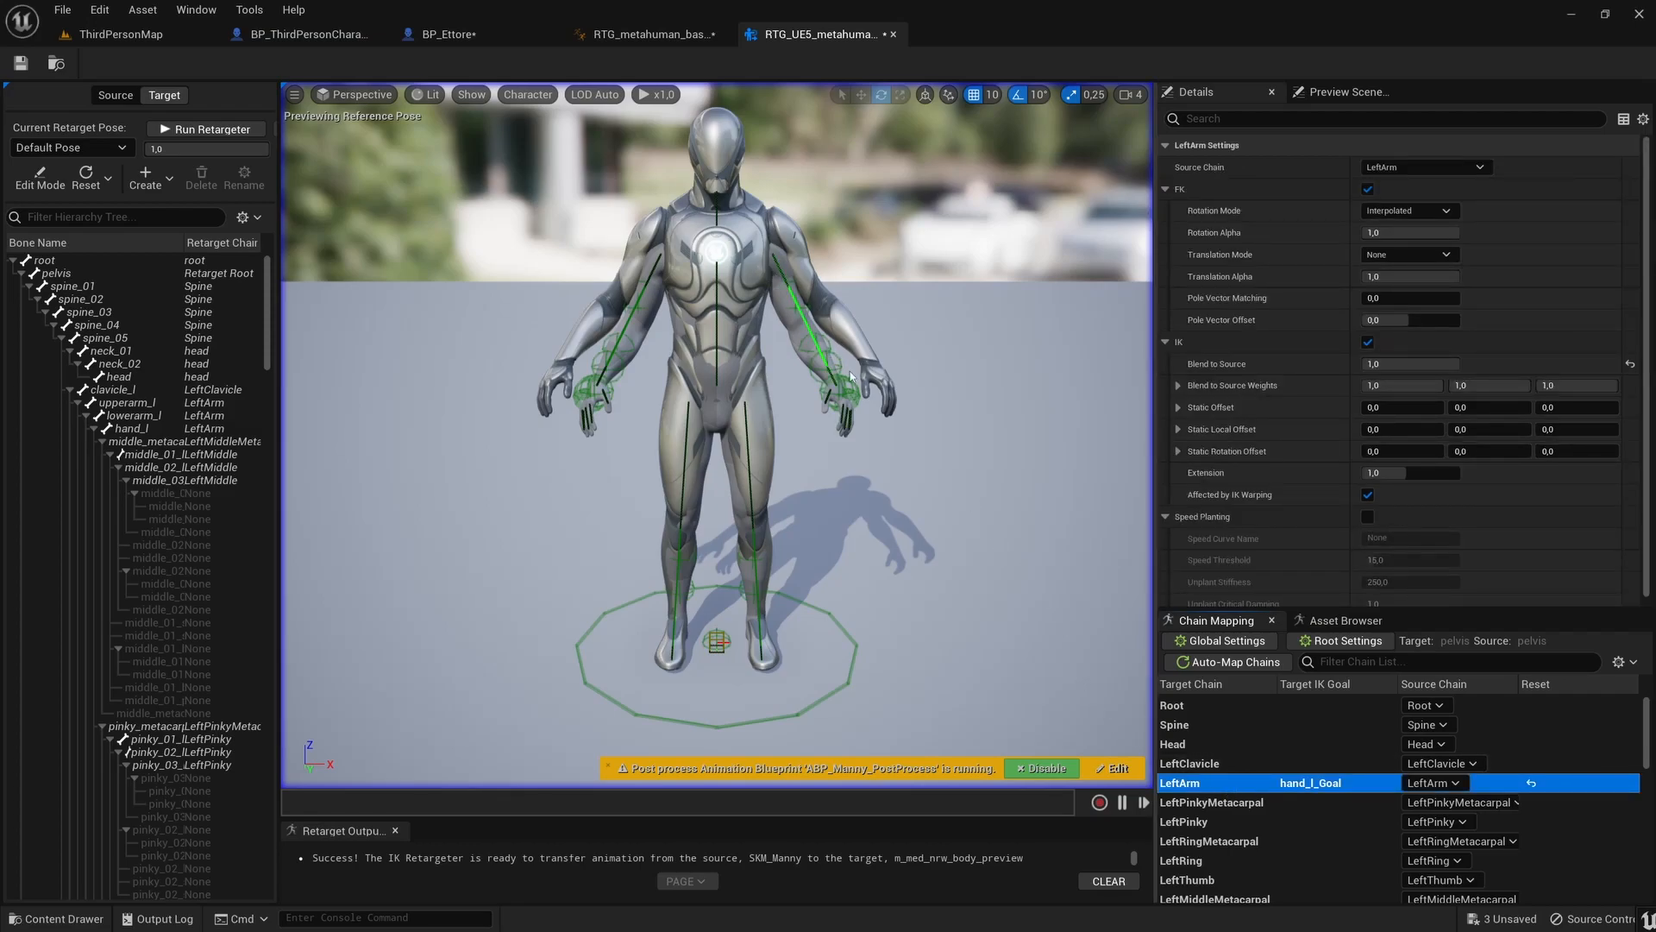
{"action": "left_click", "coordinate": [1363, 364]}
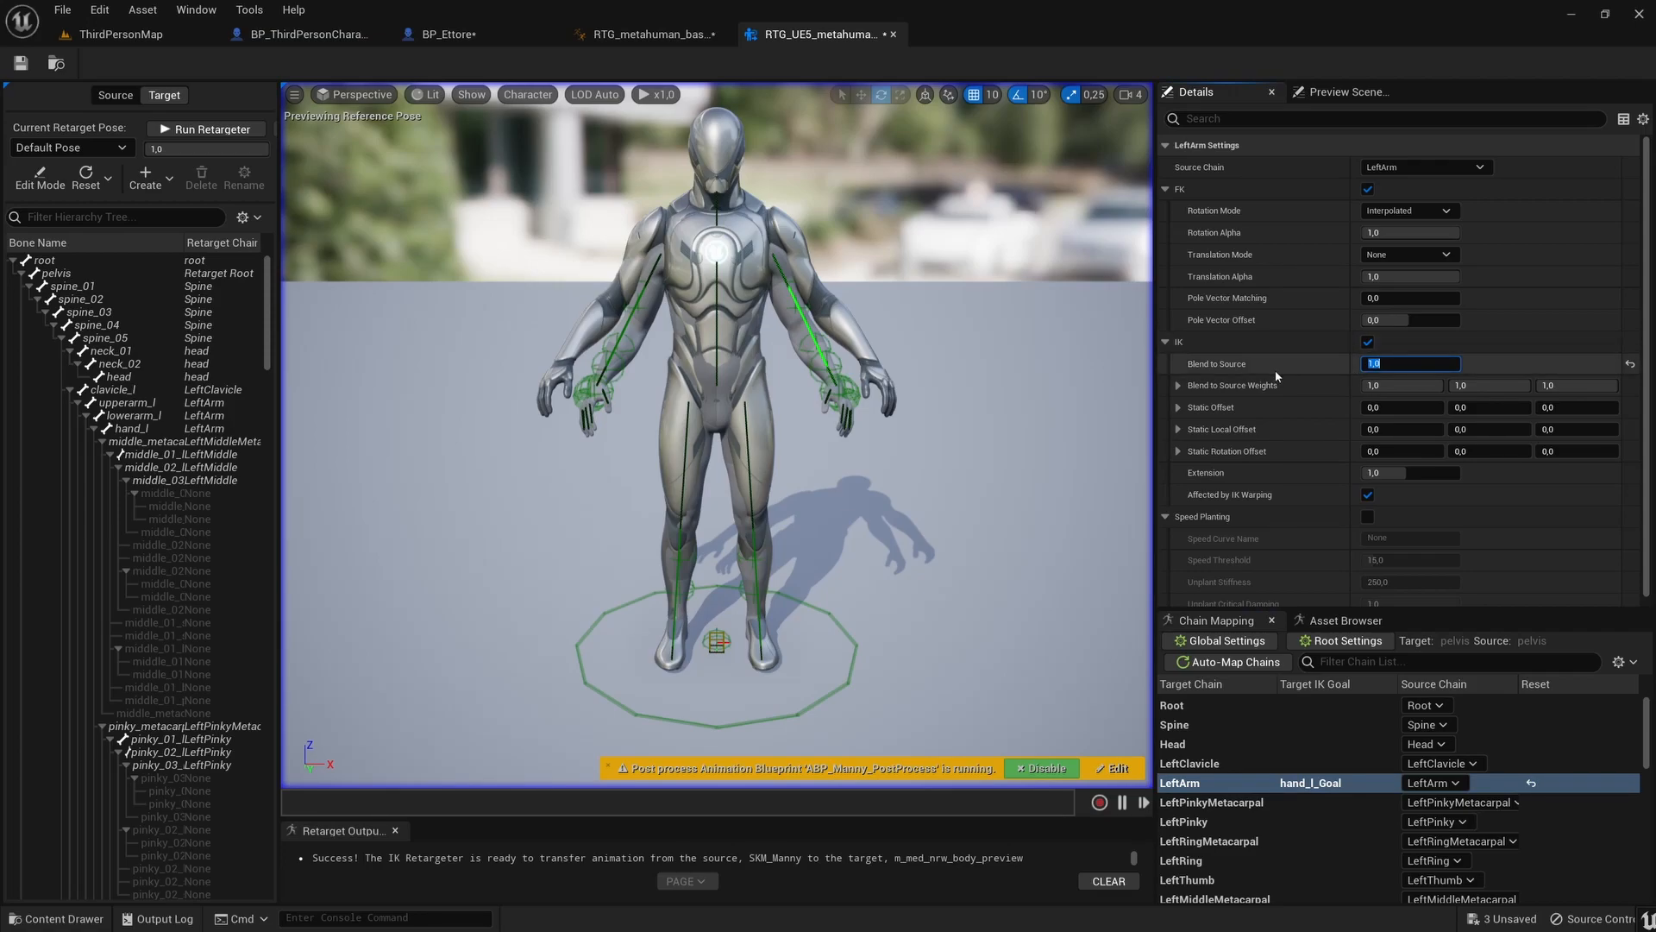
{"action": "type", "text": "0"}
{"action": "key", "text": "Return"}
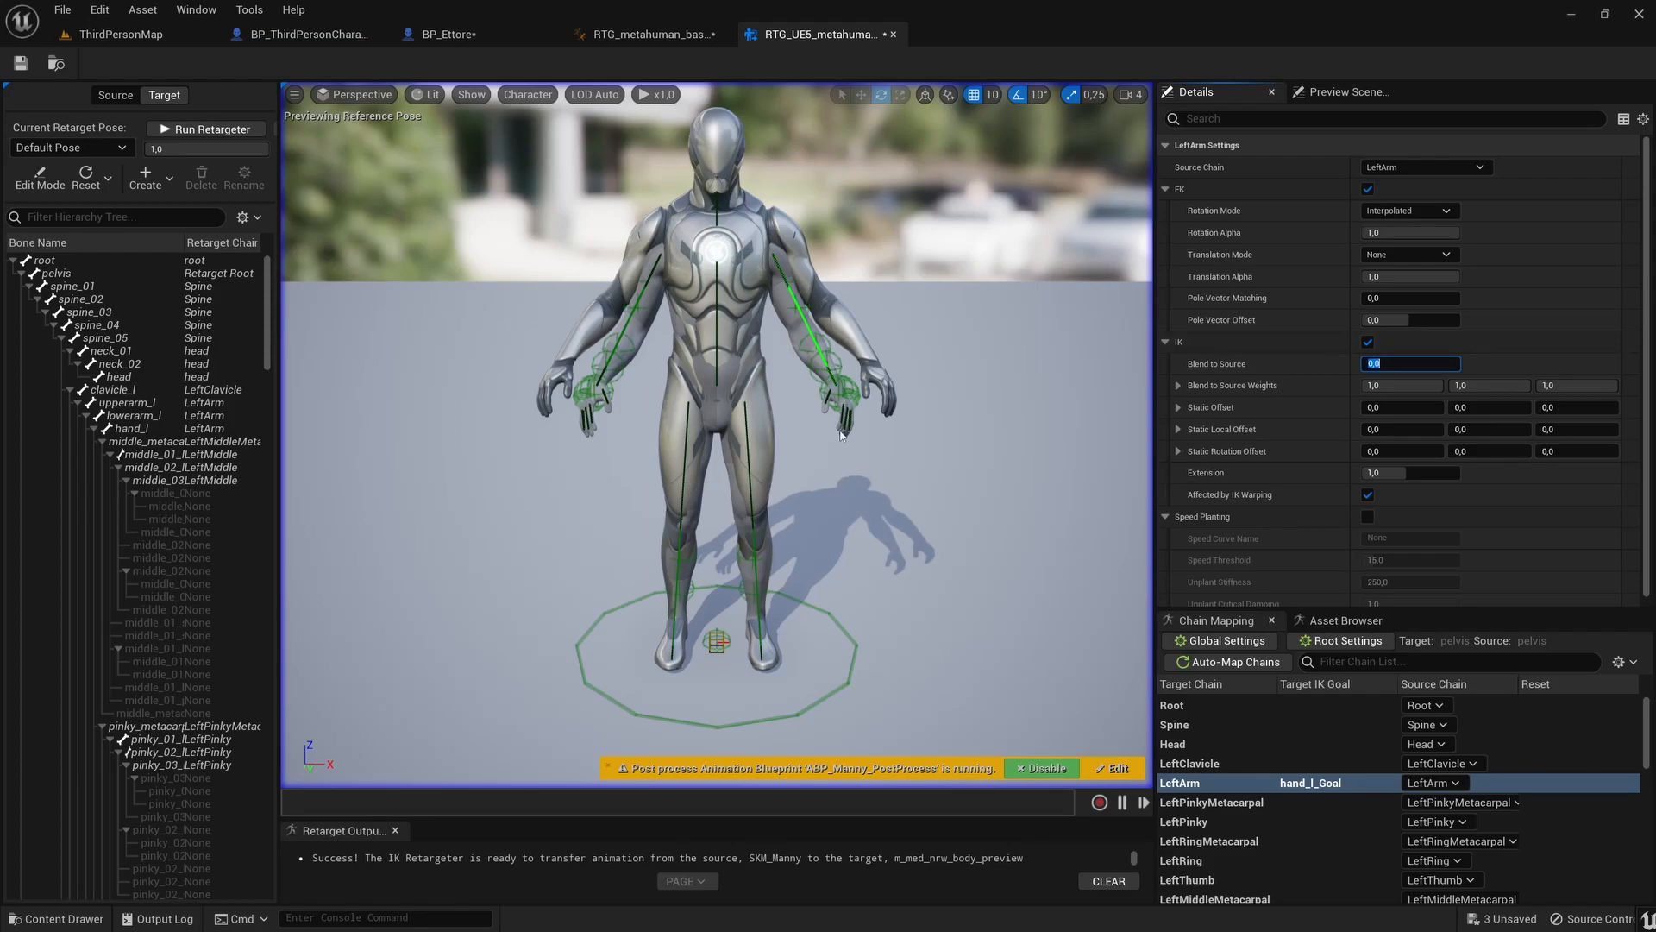
Set the IK Blend to Source of the RightArm chain to 0.
{"action": "left_click_drag", "start_coordinate": [1648, 744], "coordinate": [1649, 803]}
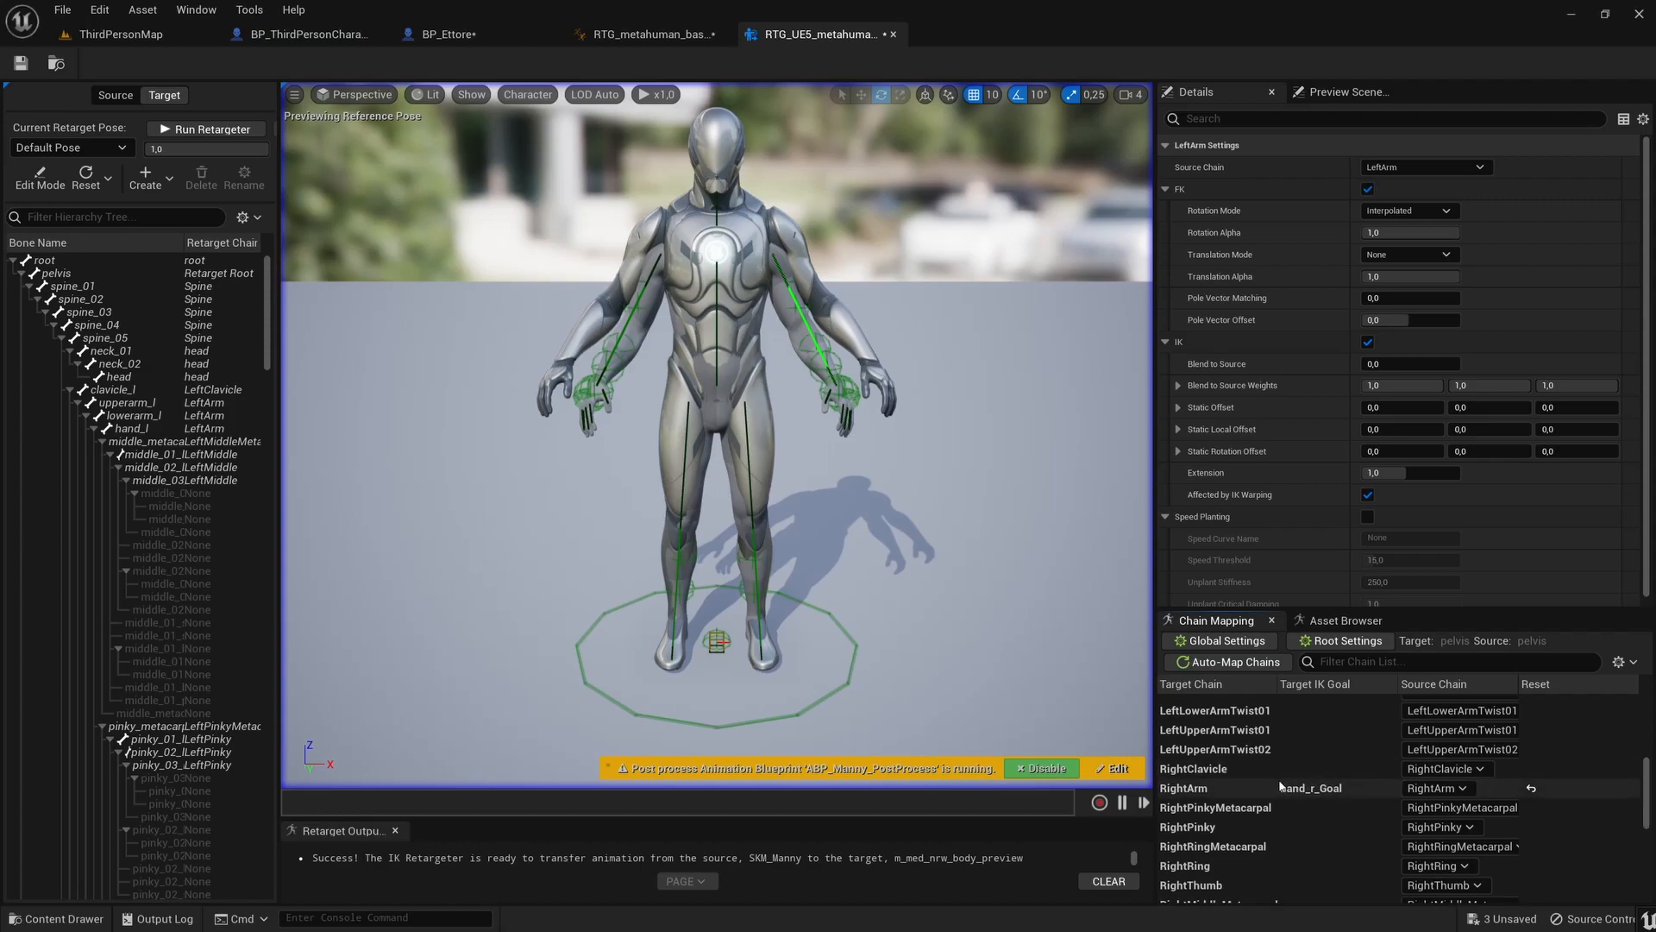
{"action": "left_click", "coordinate": [1253, 792]}
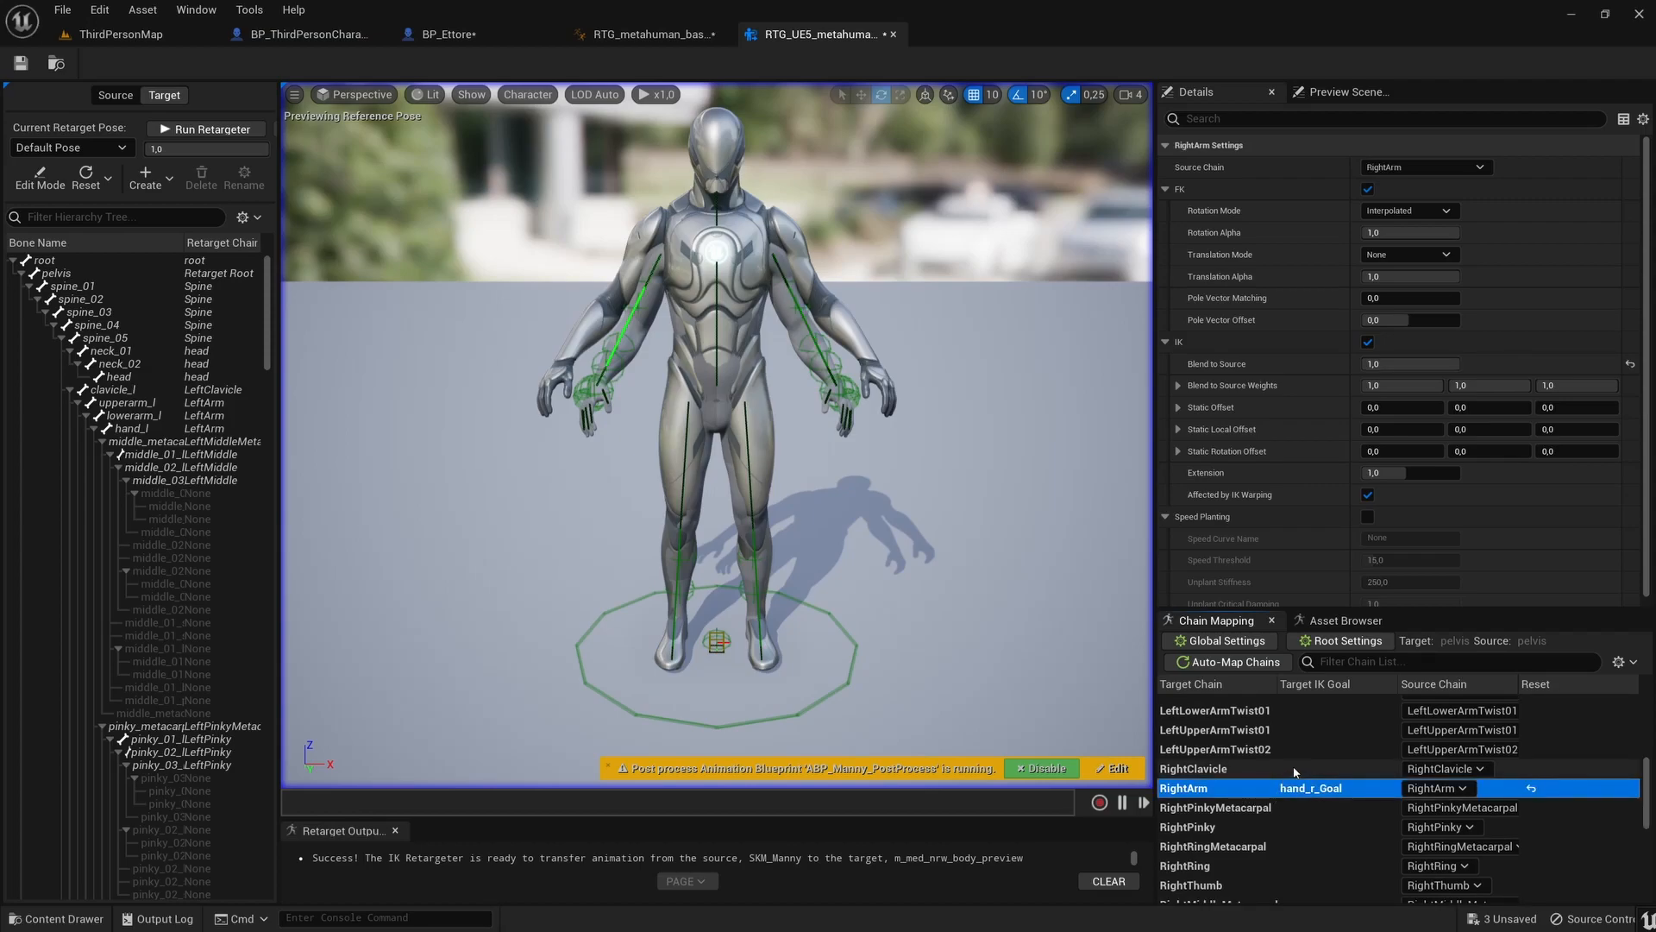
{"action": "left_click", "coordinate": [1394, 364]}
{"action": "type", "text": "0"}
{"action": "key", "text": "Return"}
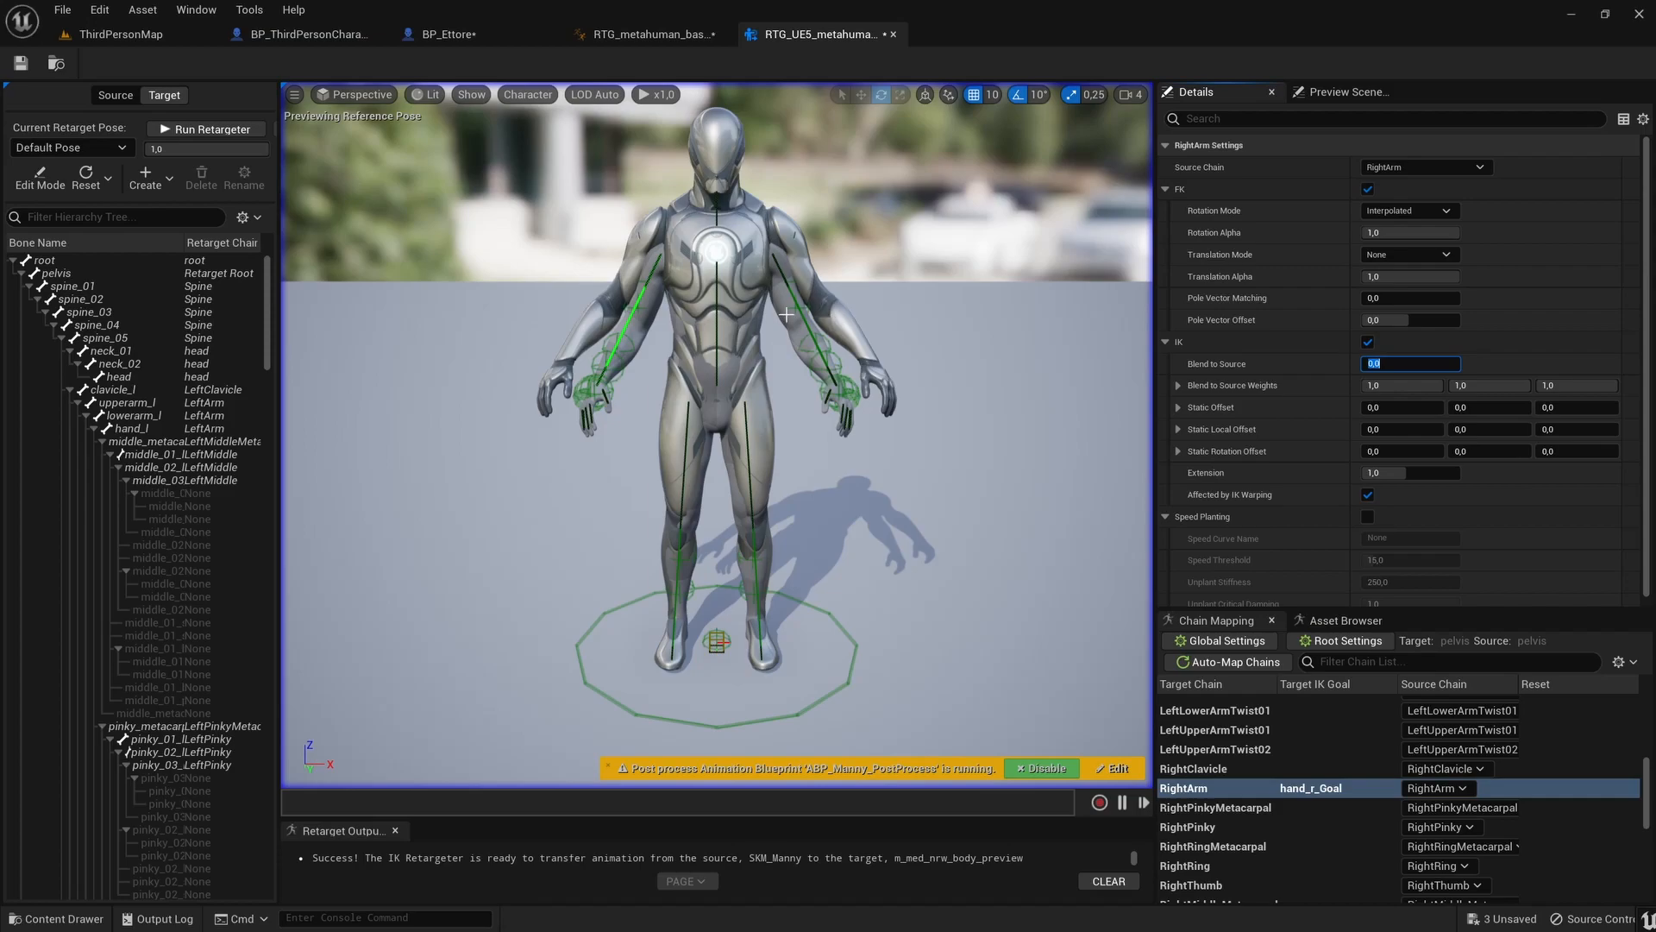
Save the RTG_UE5_metahuman1 retargeter and recompile the RTG_metahuman_base_skel_AnimBP animation blueprint.
{"action": "left_click", "coordinate": [16, 65]}
{"action": "left_click", "coordinate": [651, 34]}
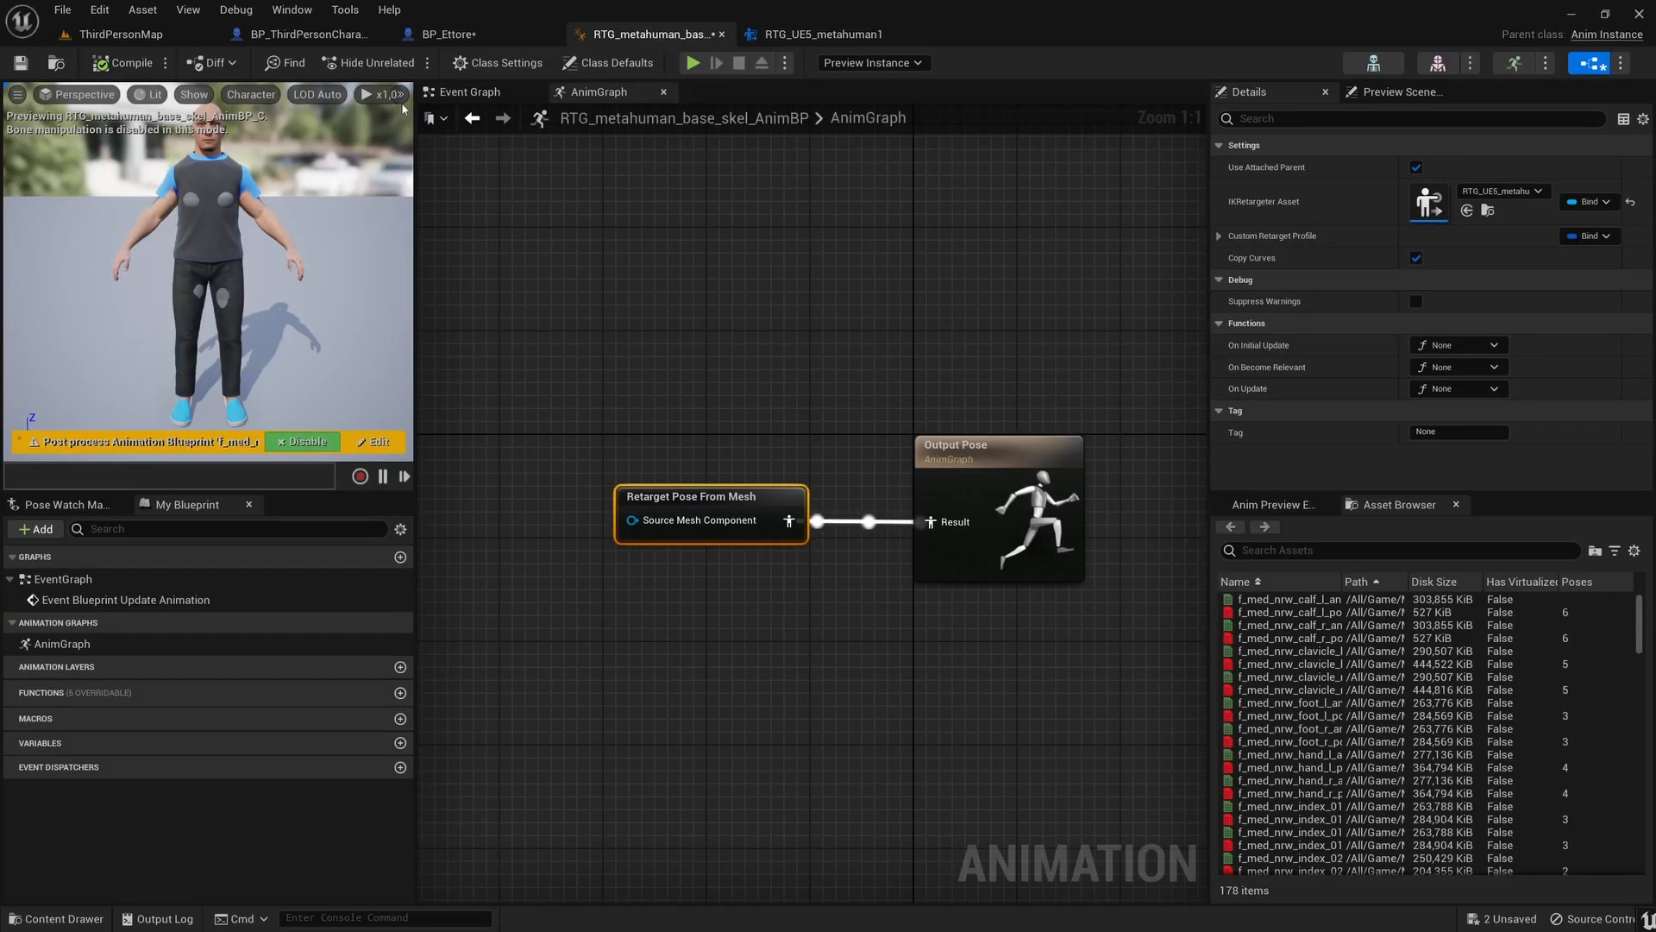
{"action": "left_click", "coordinate": [123, 65]}
Return to ThirdPersonMap and briefly play-test the level to check which character spawns.
{"action": "left_click", "coordinate": [315, 34]}
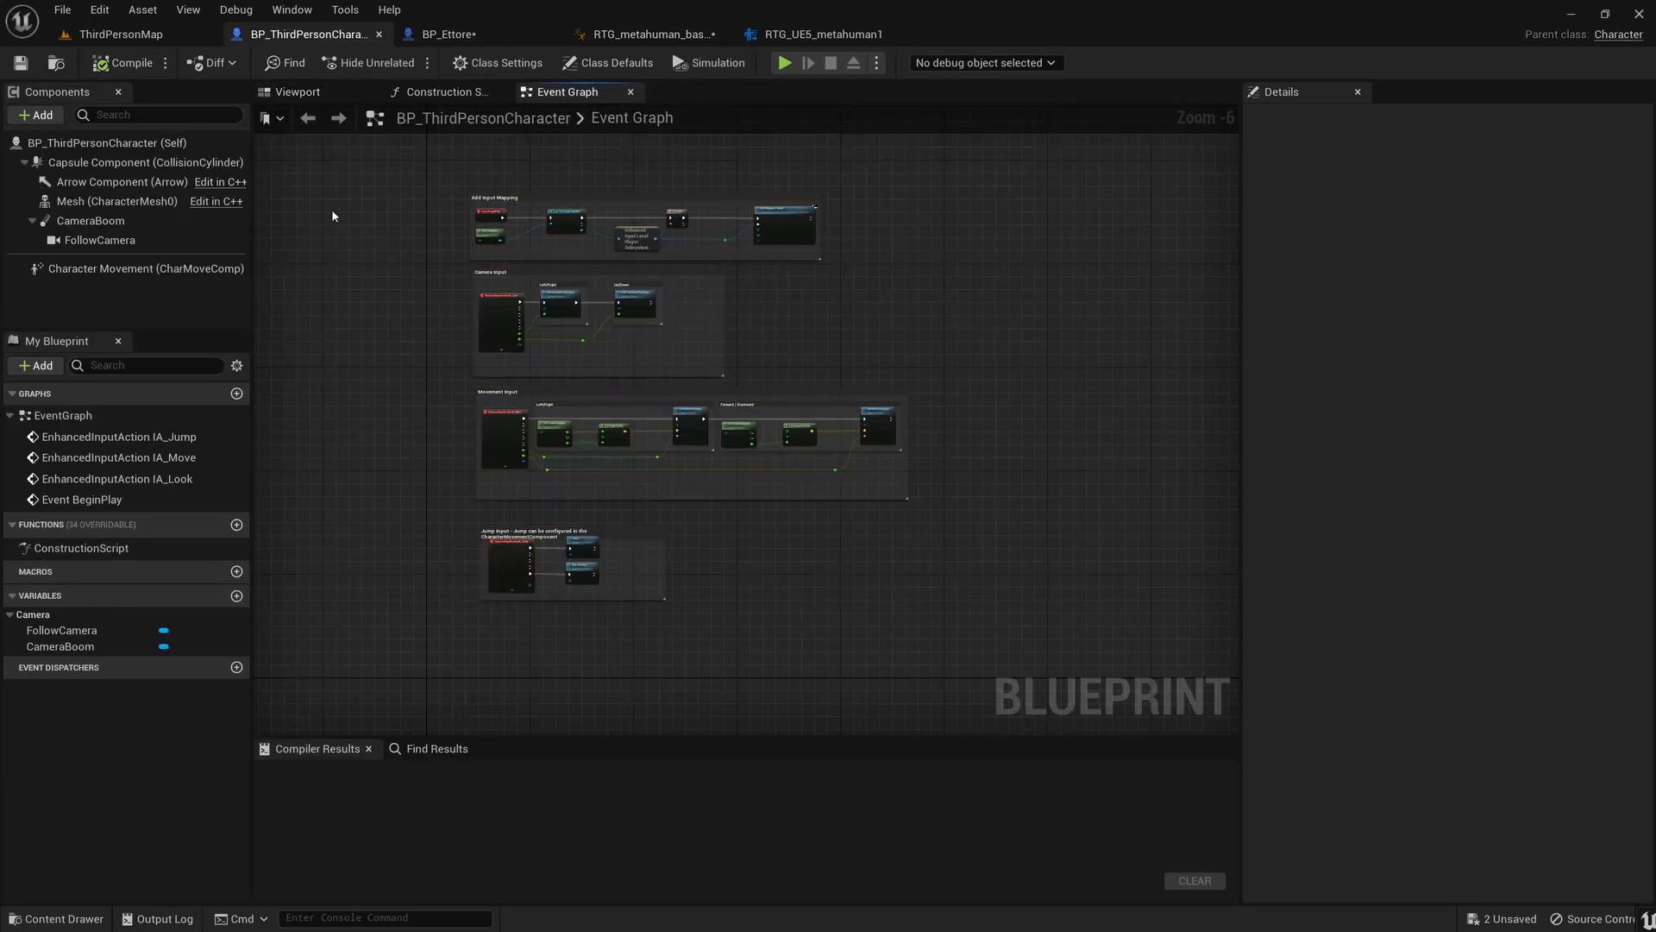
{"action": "right_click_drag", "start_coordinate": [329, 212], "coordinate": [207, 83]}
{"action": "left_click", "coordinate": [122, 35]}
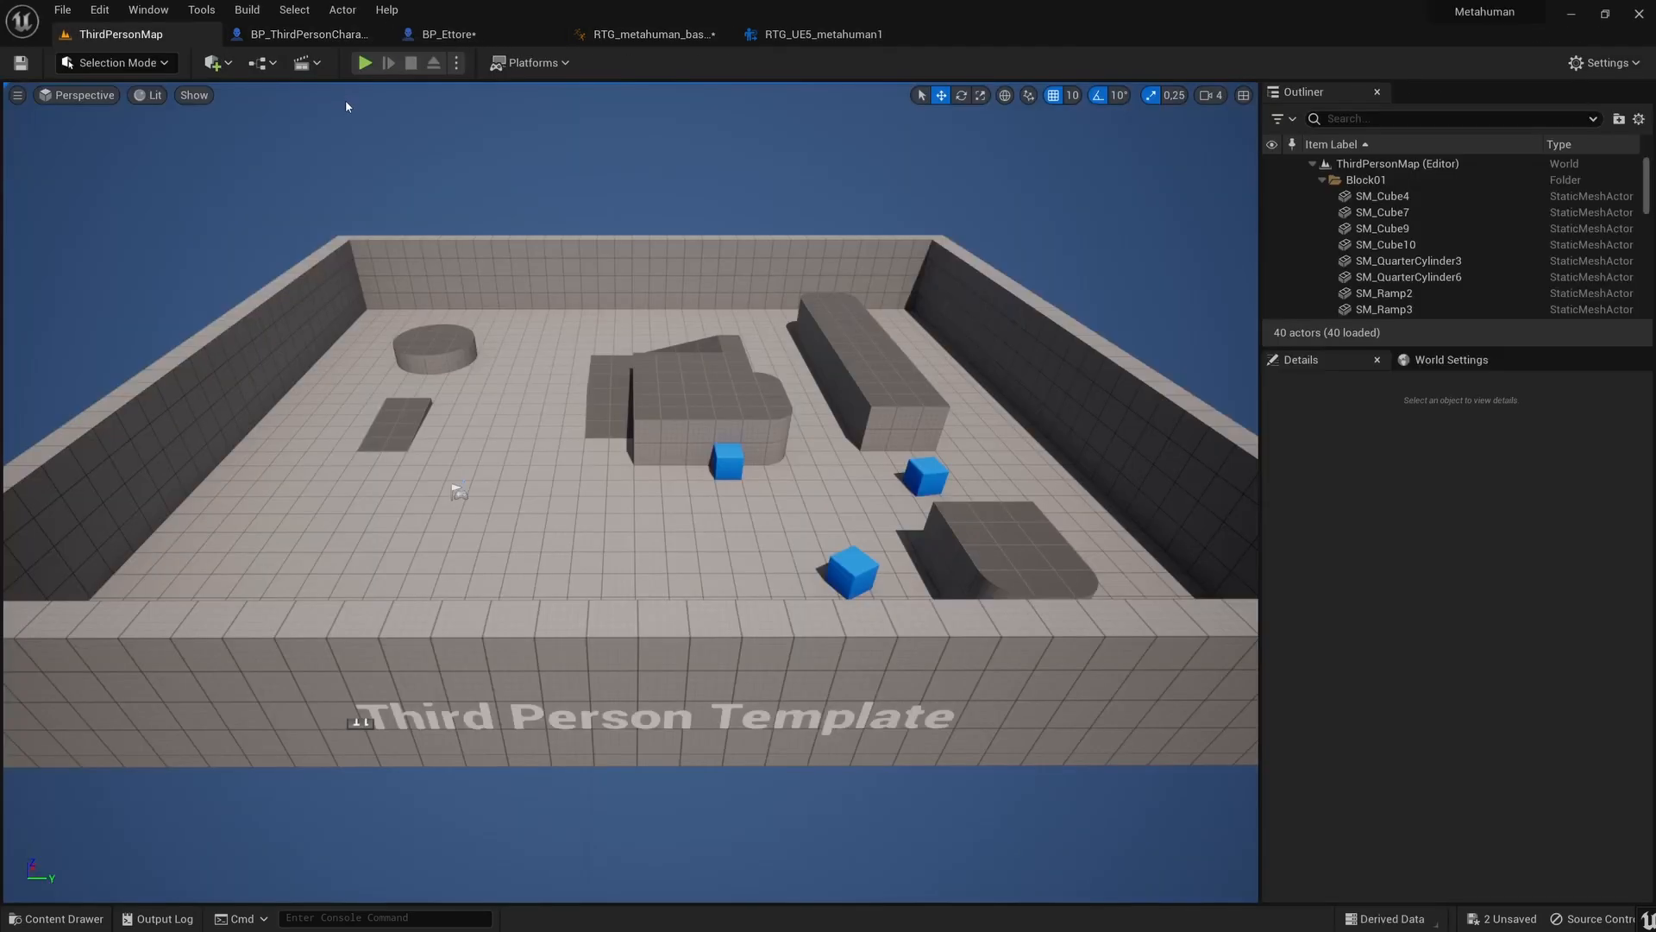
{"action": "key", "text": "alt+p"}
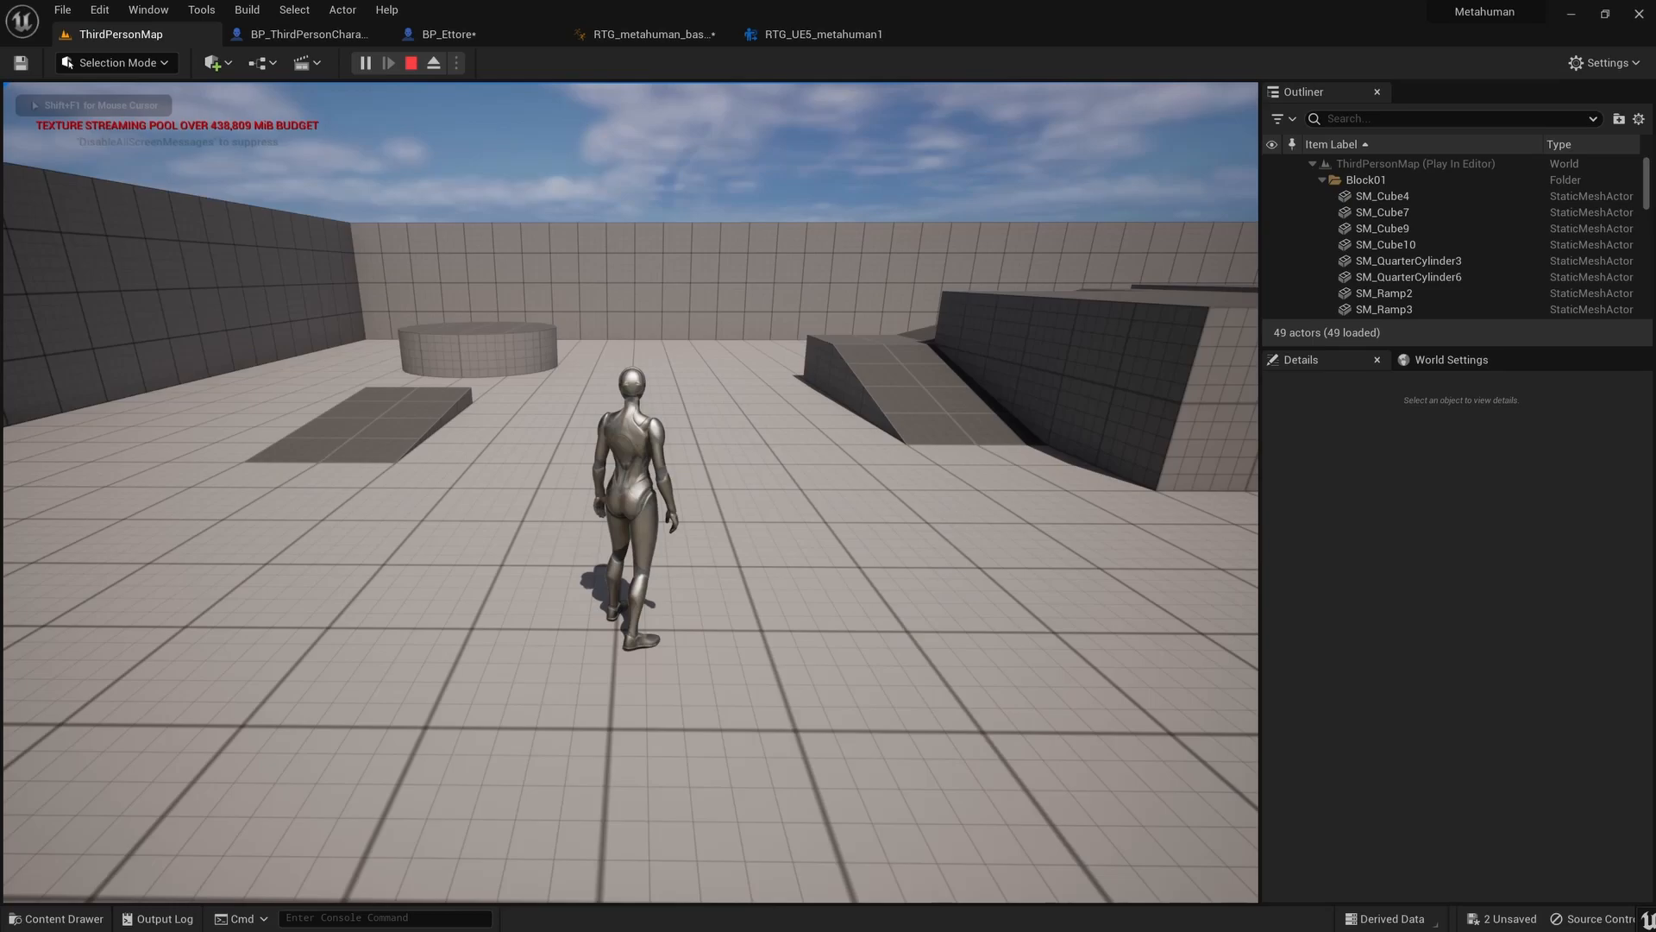
{"action": "key", "text": "w"}
{"action": "key", "text": "Escape"}
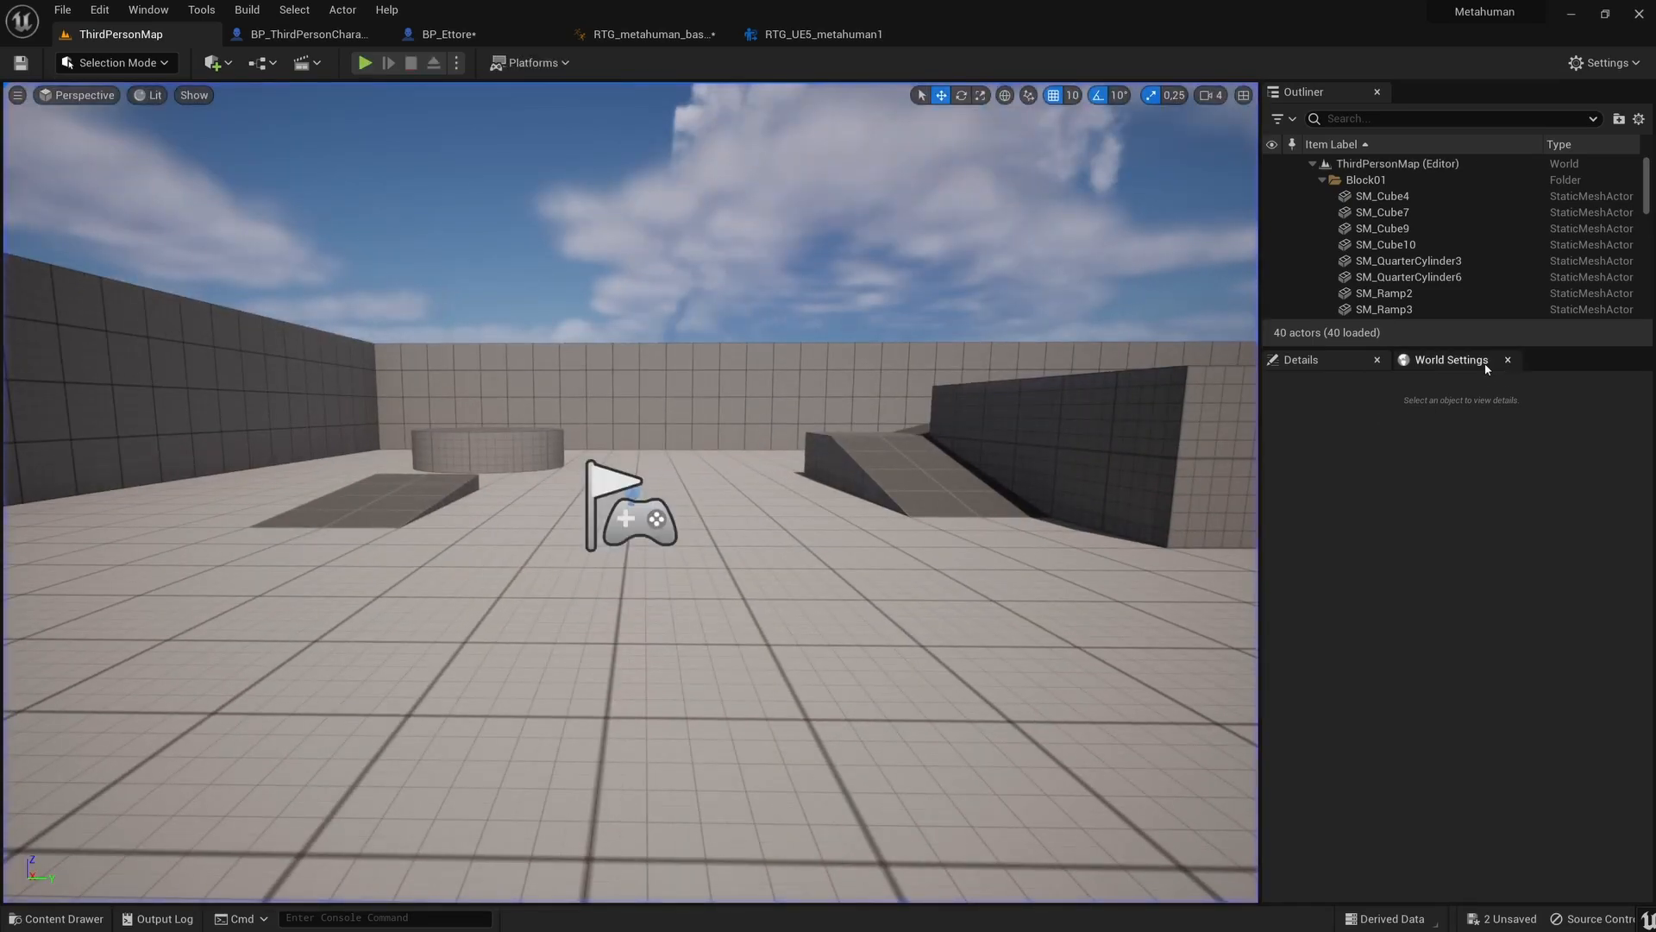
Set the Default Pawn Class of the level's selected game mode to BP_Ettore in the World Settings.
{"action": "left_click", "coordinate": [1452, 360]}
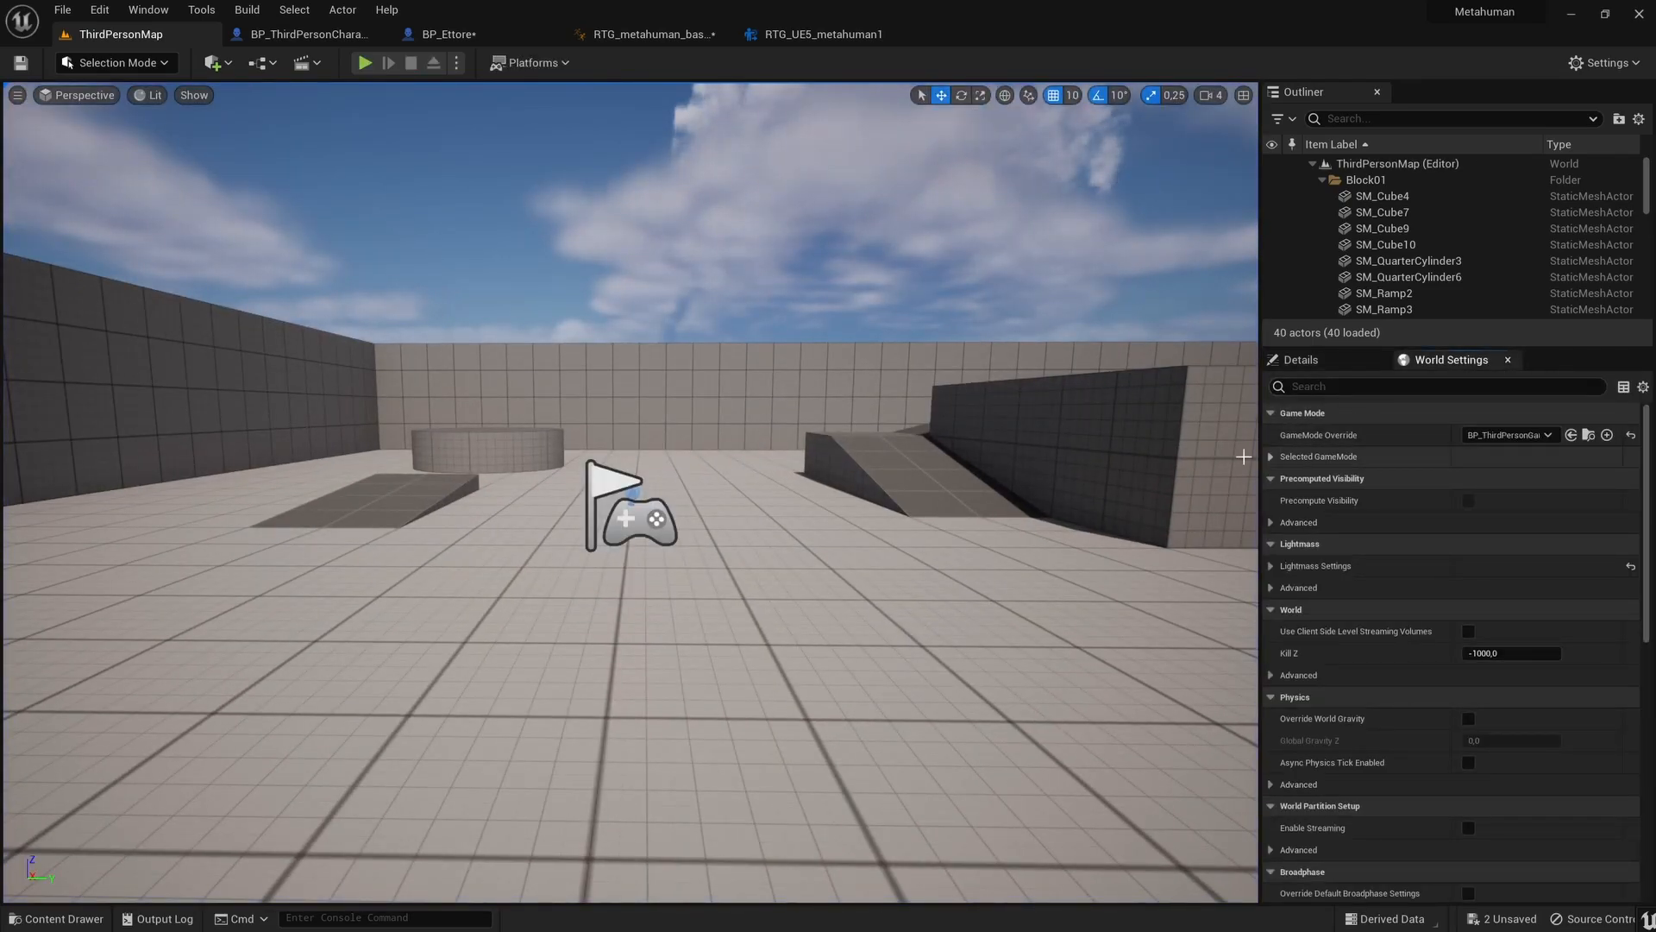
{"action": "left_click_drag", "start_coordinate": [1260, 459], "coordinate": [1194, 460]}
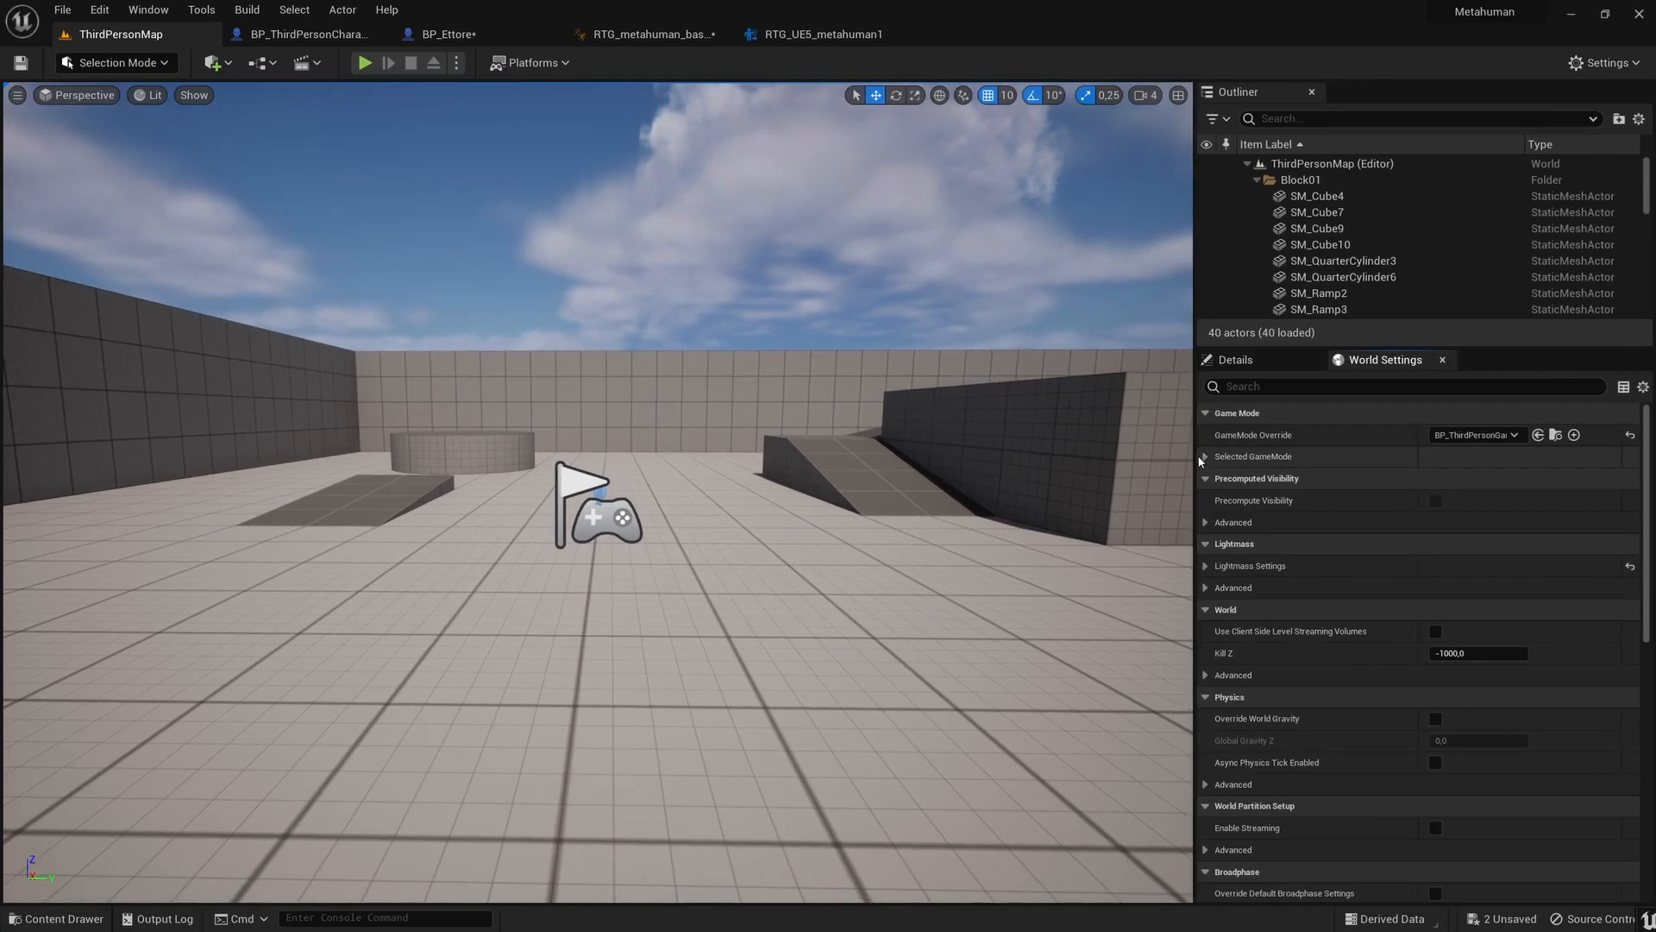
{"action": "left_click", "coordinate": [1204, 457]}
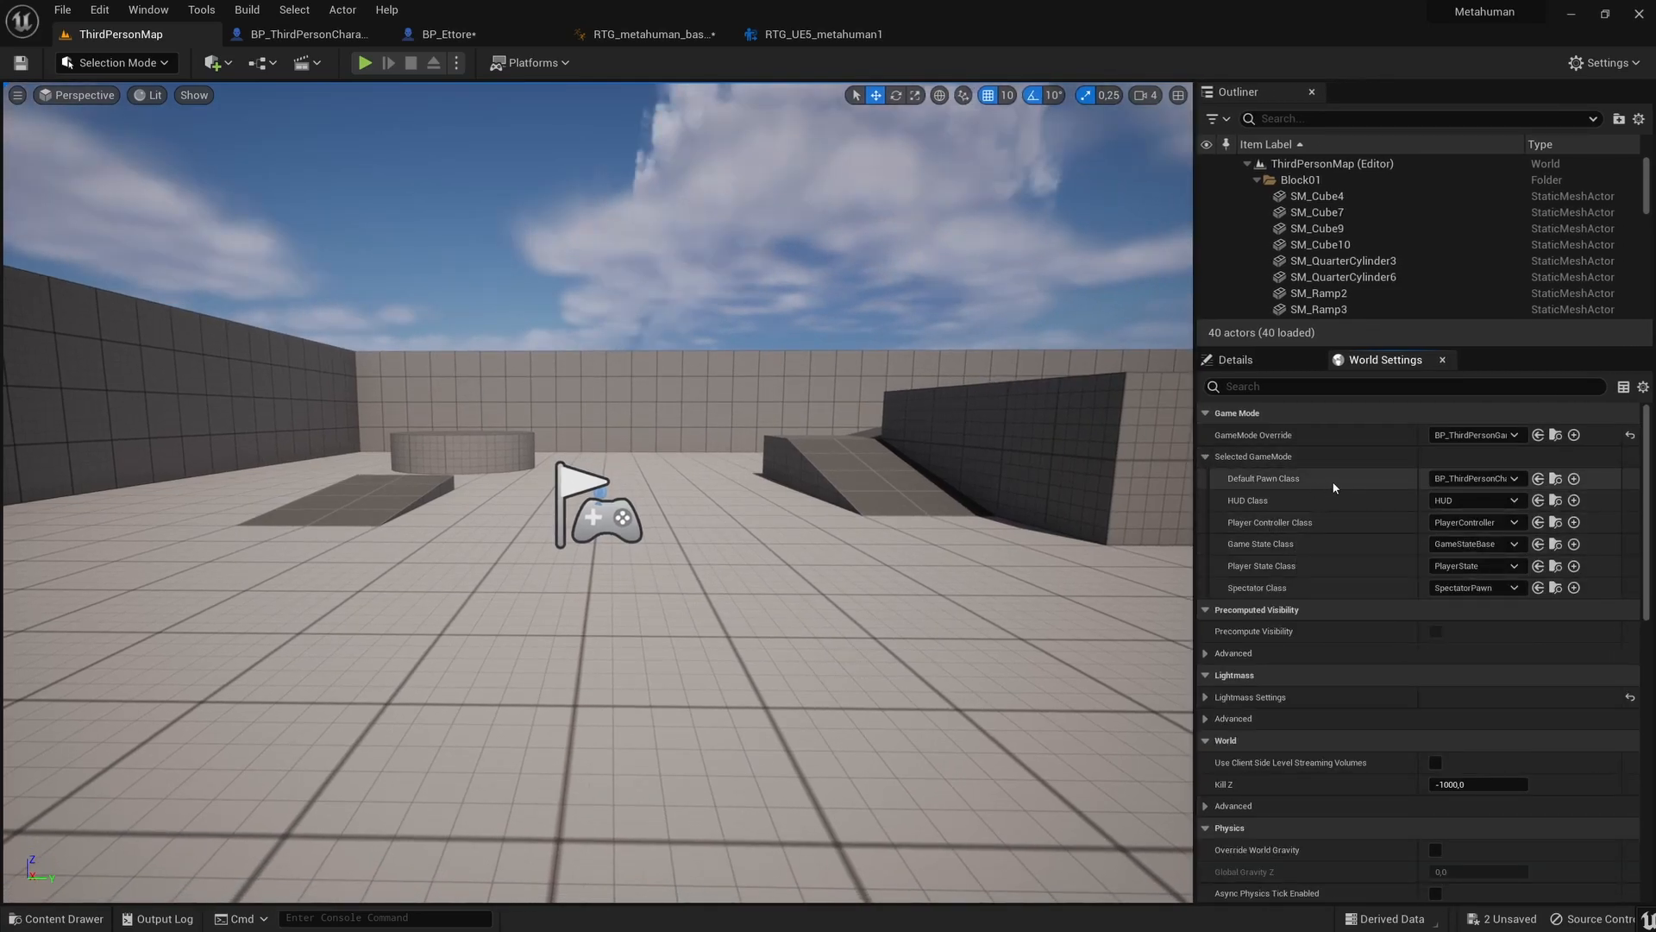
{"action": "left_click", "coordinate": [1475, 478]}
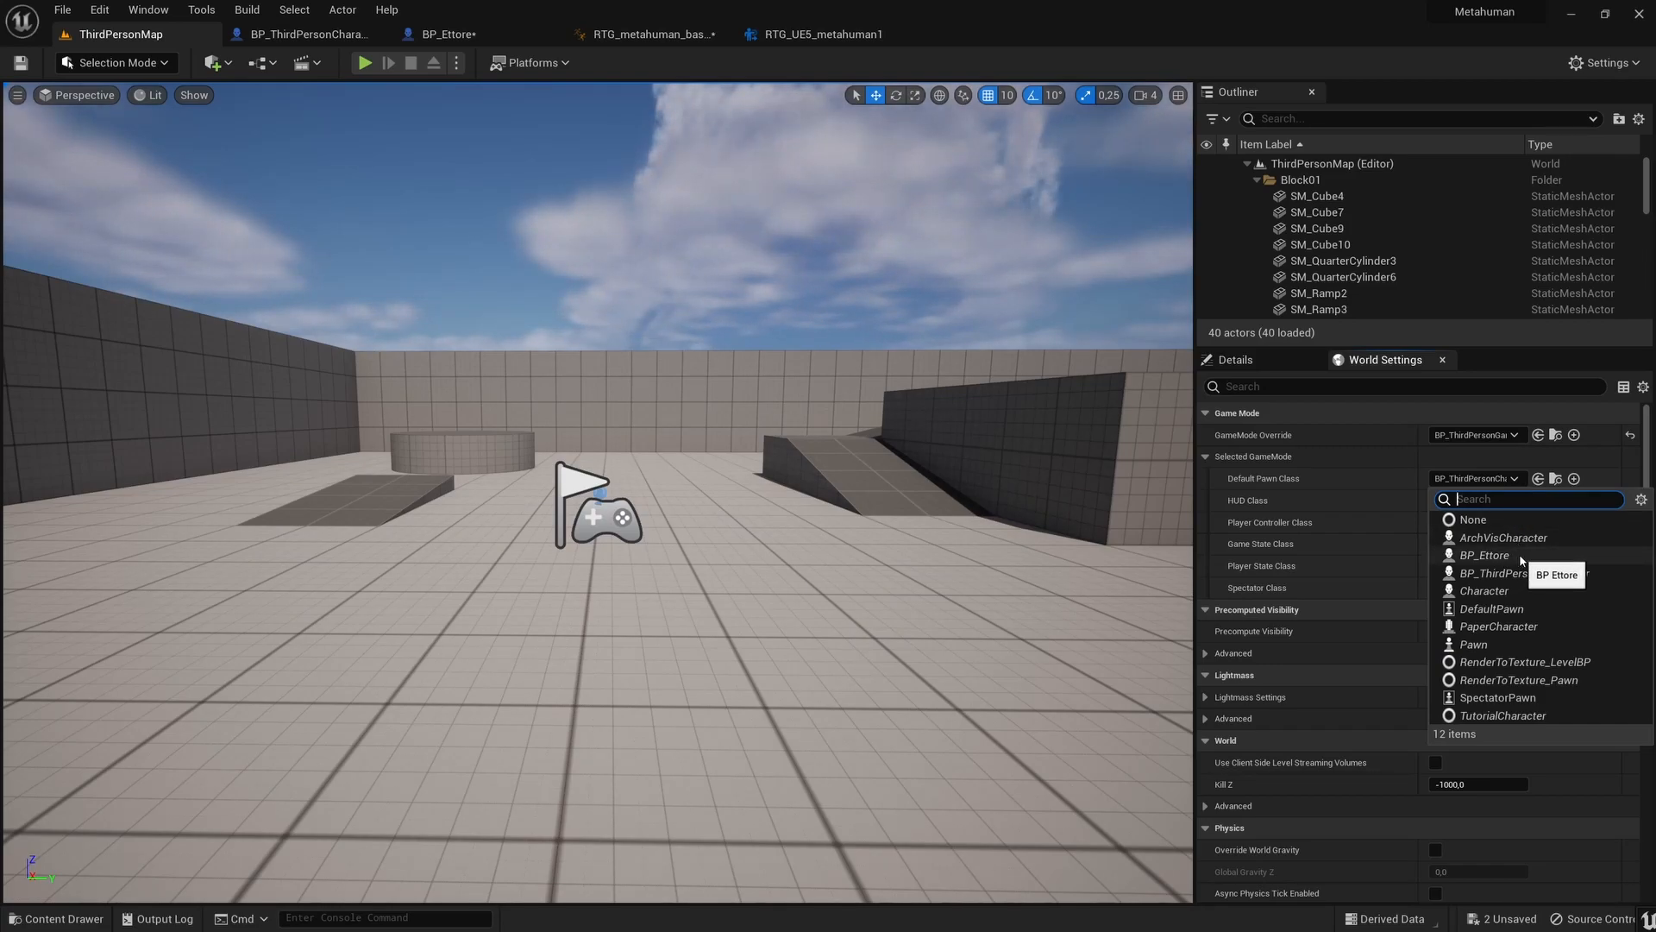
{"action": "left_click", "coordinate": [1484, 556]}
Play-test the level, running and jumping over the ramps with BP_Ettore to check the retargeted animations, and end the session.
{"action": "key", "text": "alt+p"}
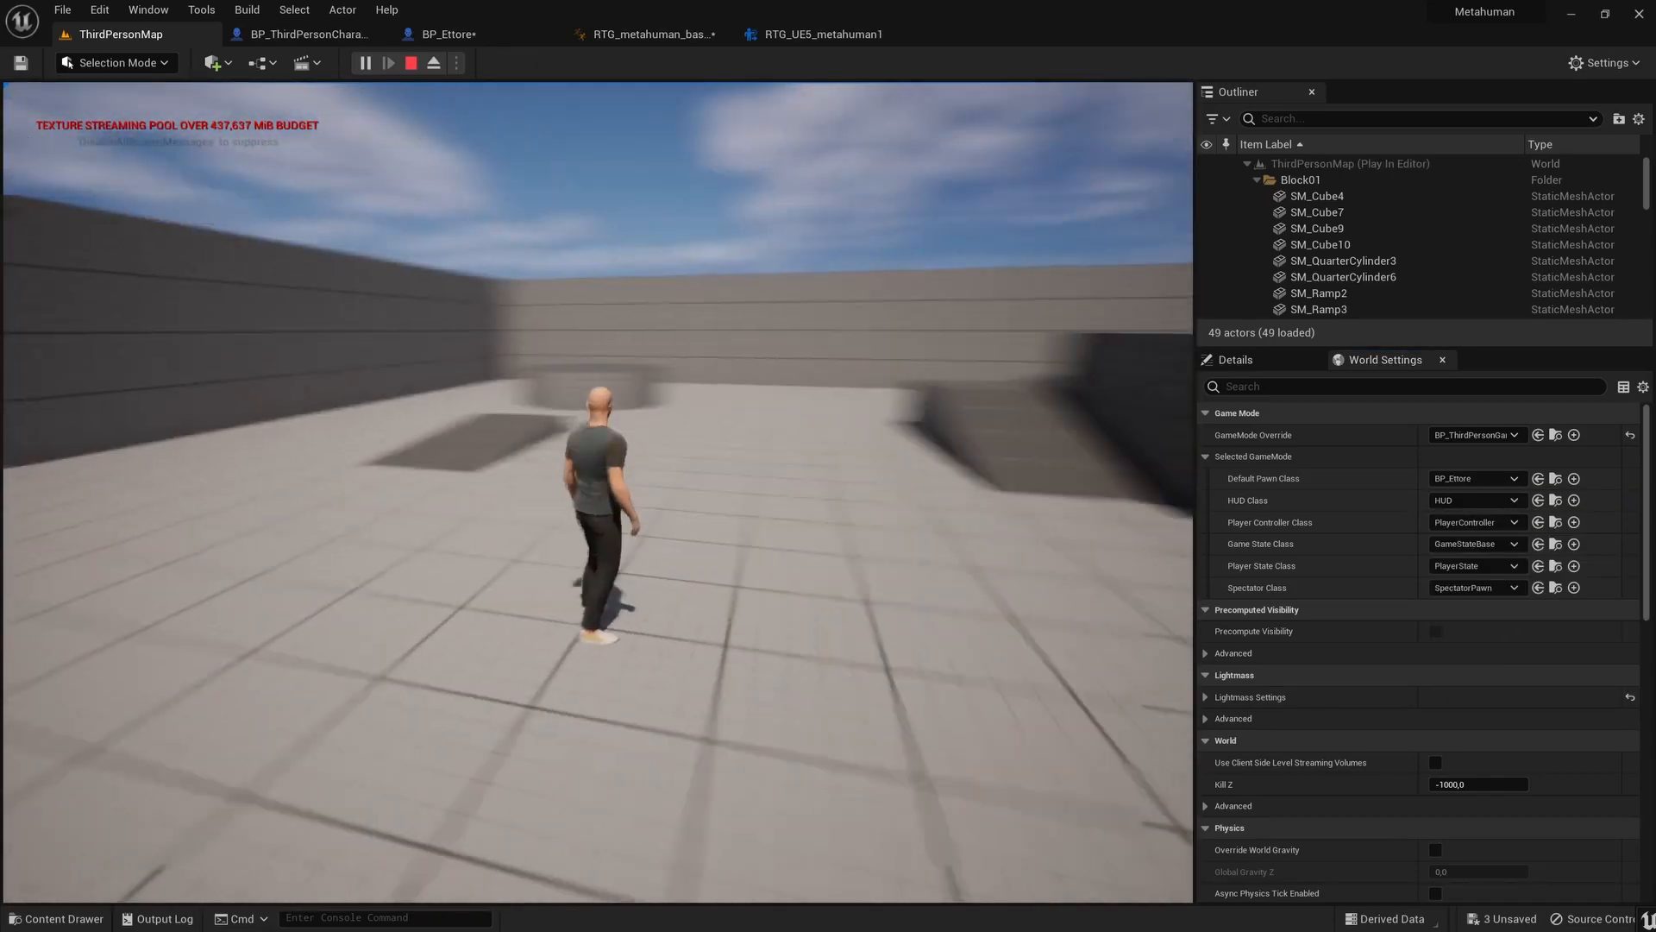
{"action": "key", "text": "w"}
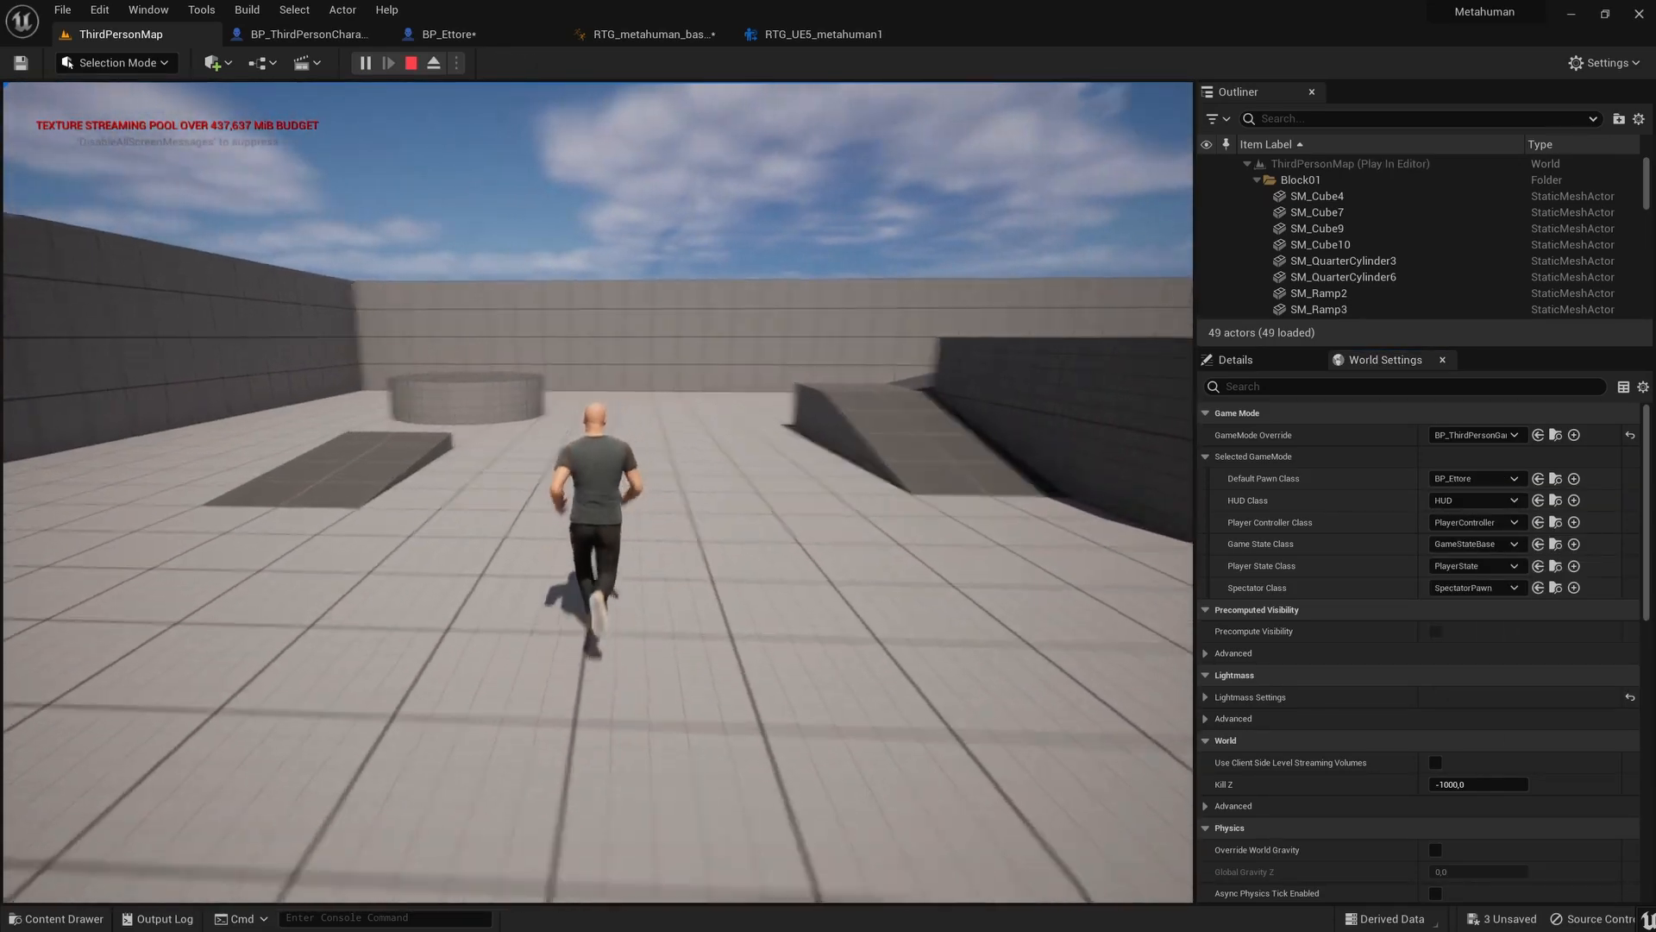
{"action": "key", "text": "space"}
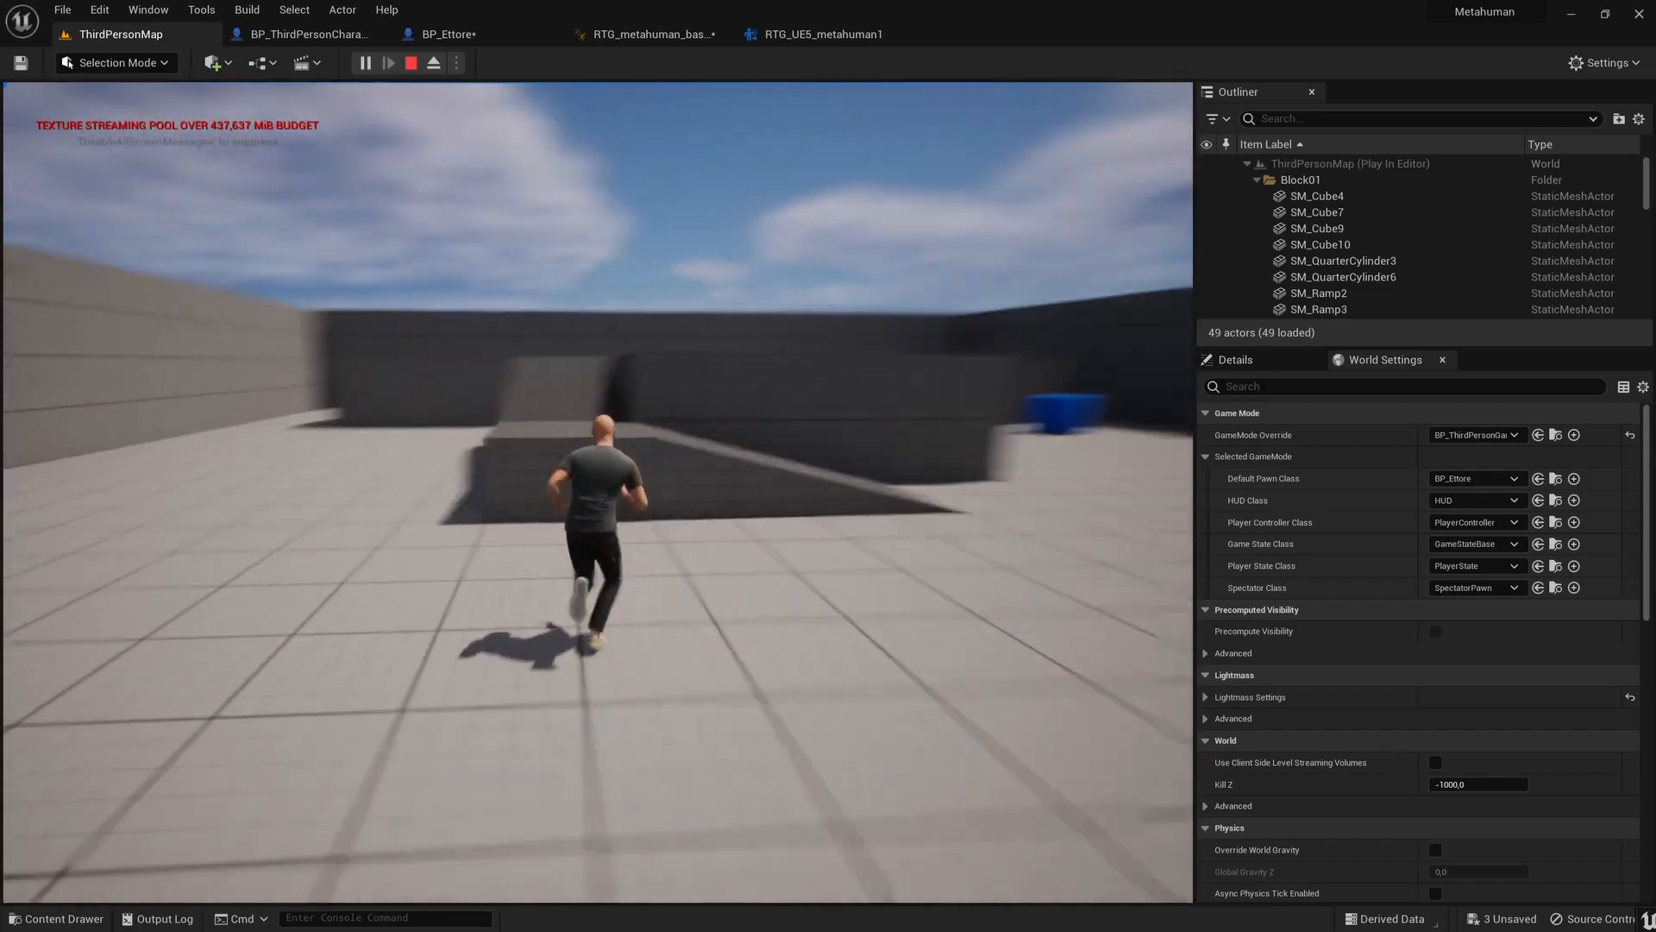
{"action": "key", "text": "space"}
{"action": "key", "text": "s"}
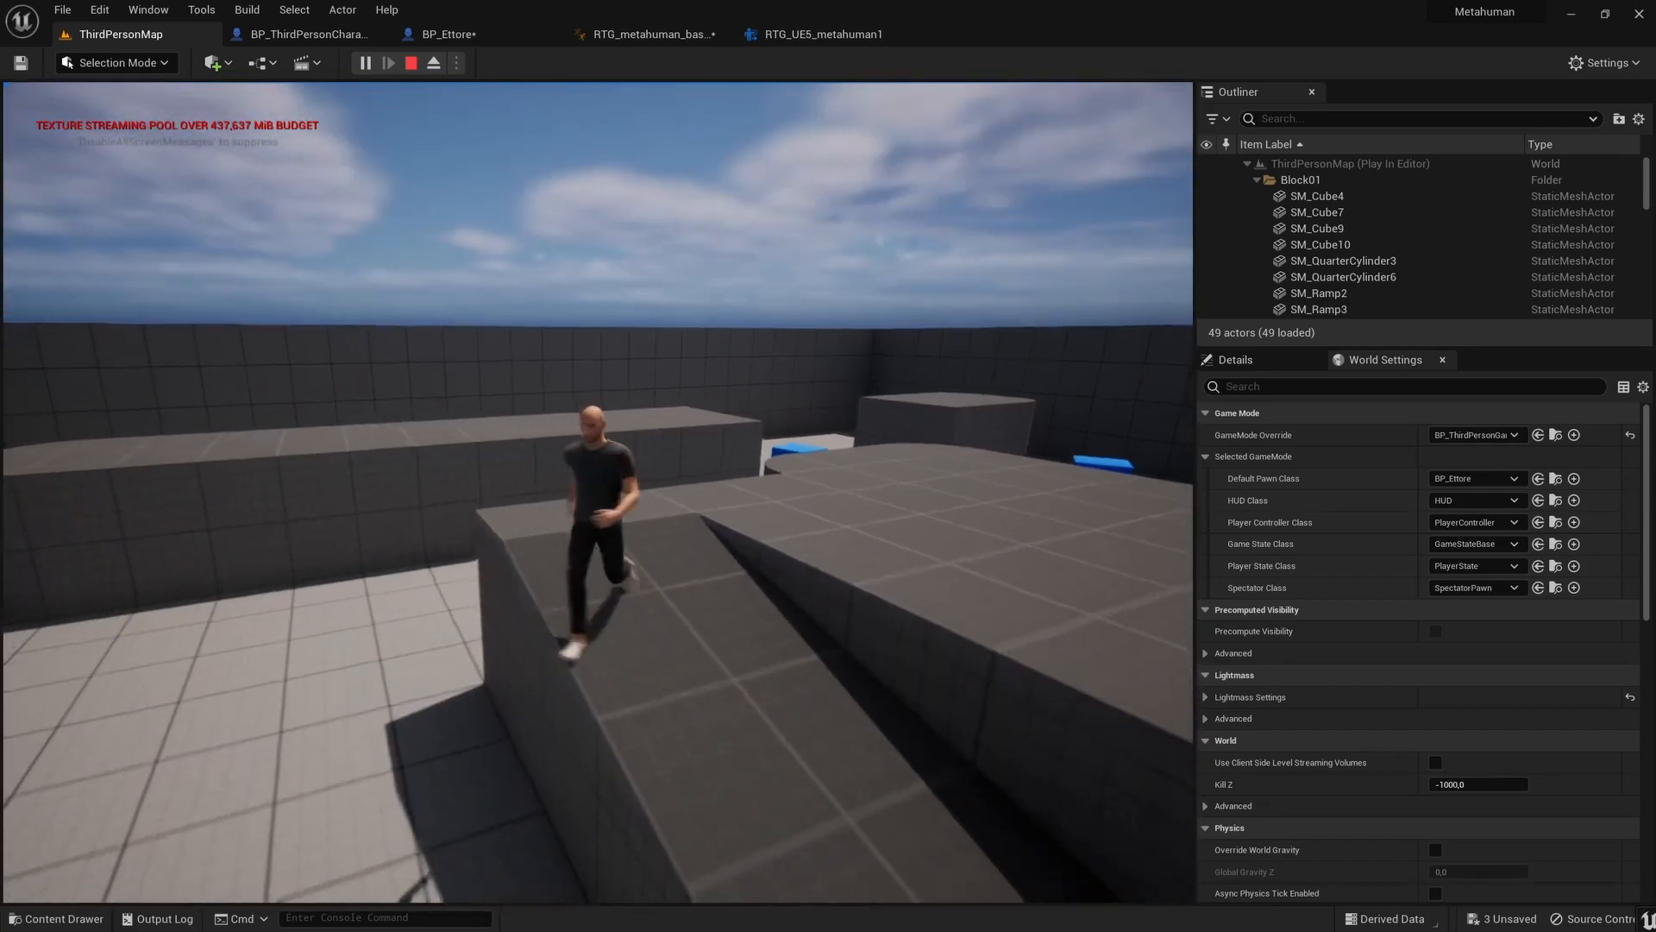
{"action": "key", "text": "w"}
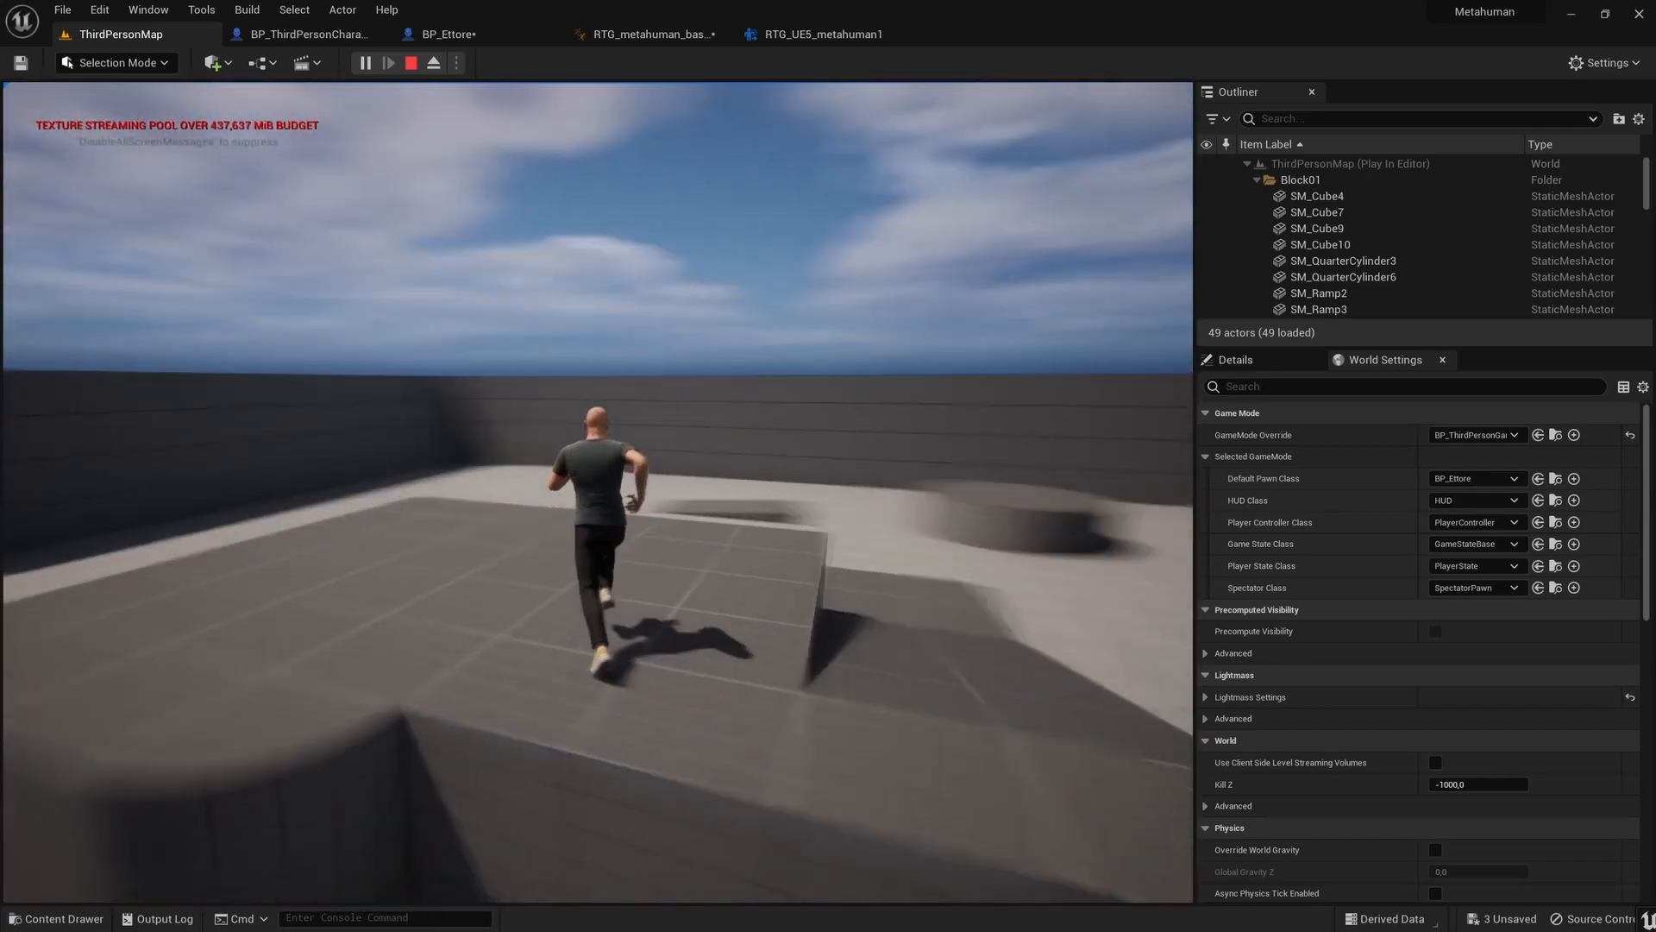
{"action": "key", "text": "space"}
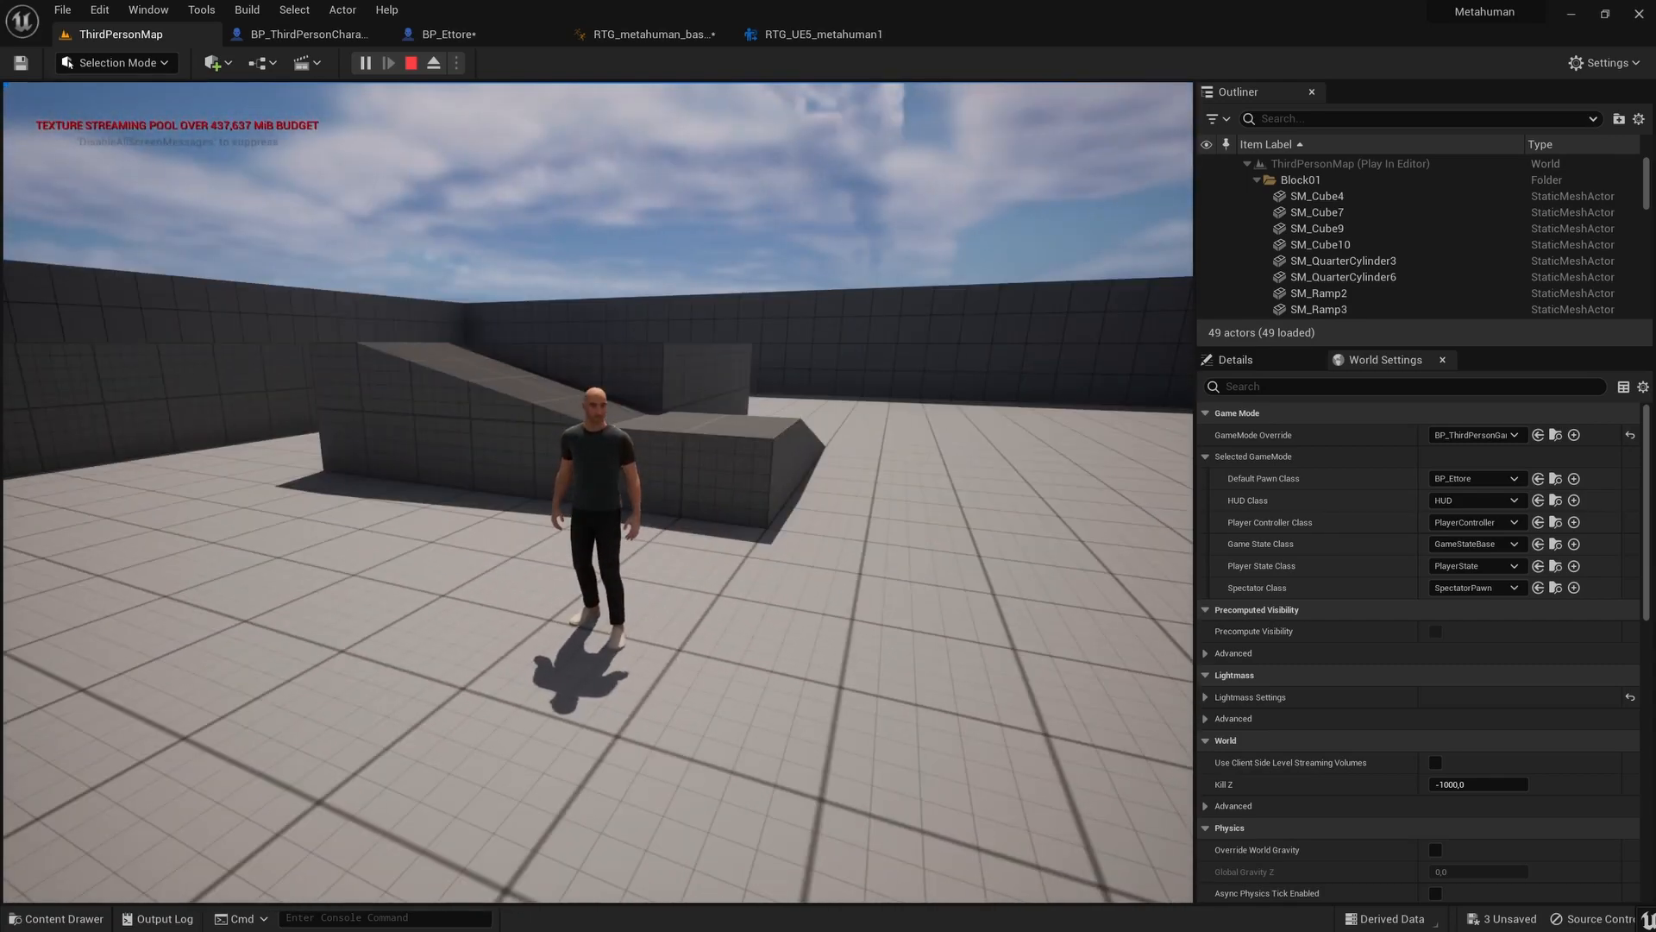
{"action": "key", "text": "Escape"}
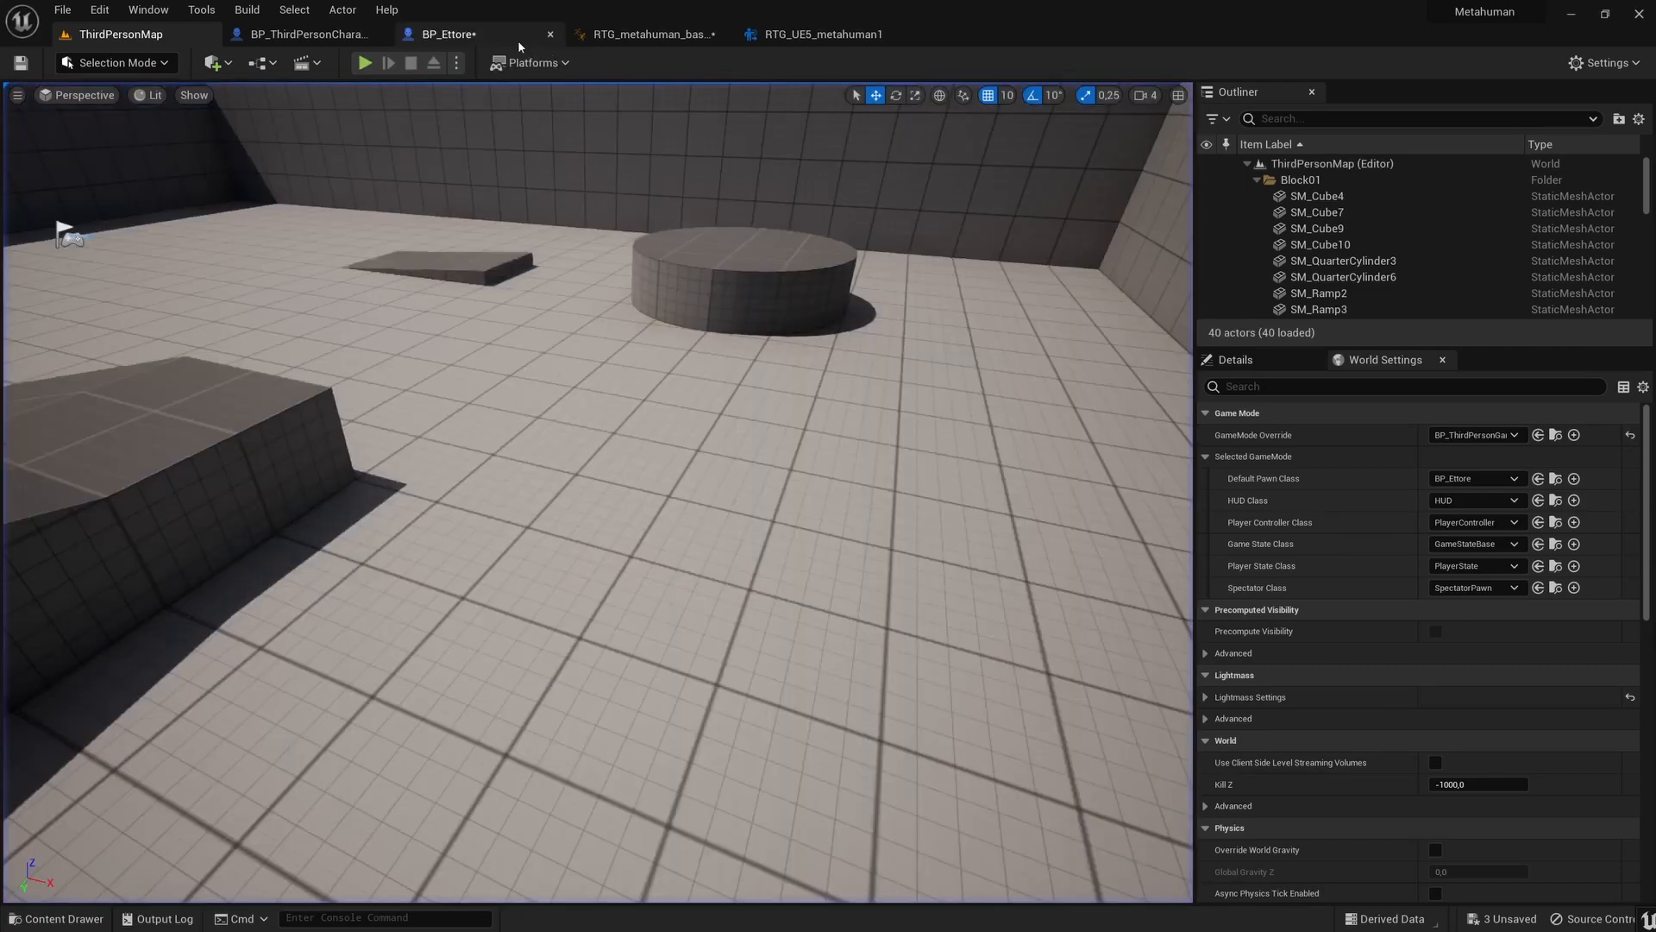
In the BP_Ettore blueprint, set the LODSync component's Forced LOD to 0 and inspect the character in the viewport.
{"action": "left_click", "coordinate": [520, 40]}
{"action": "left_click", "coordinate": [327, 99]}
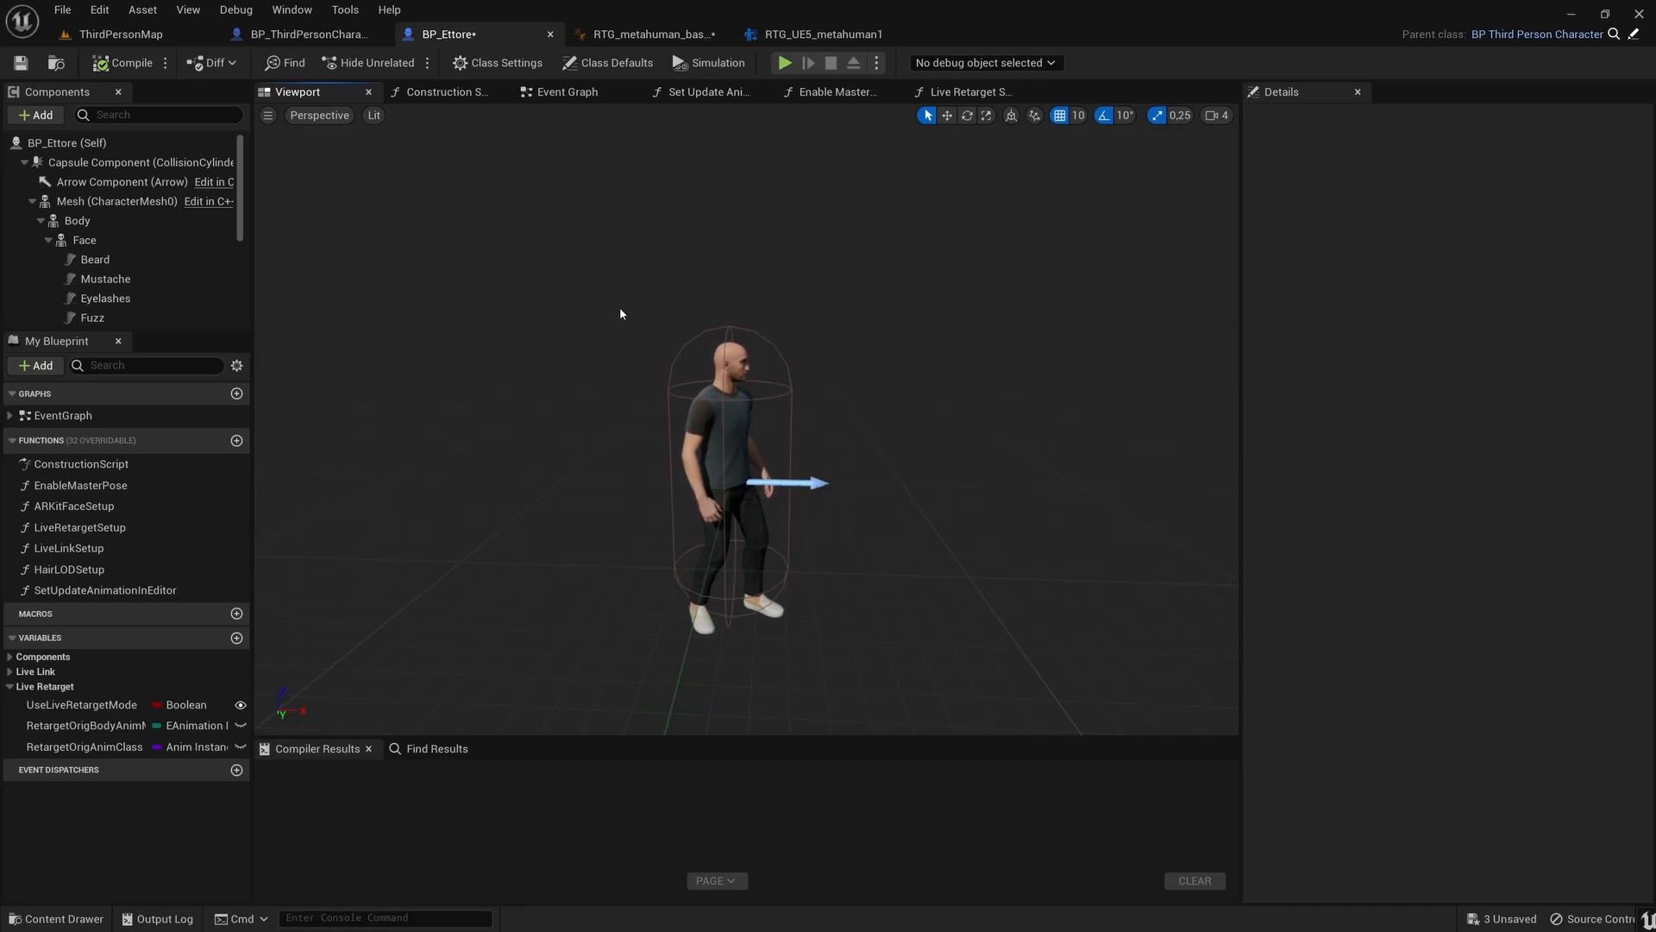
{"action": "left_click_drag", "start_coordinate": [858, 434], "coordinate": [860, 312]}
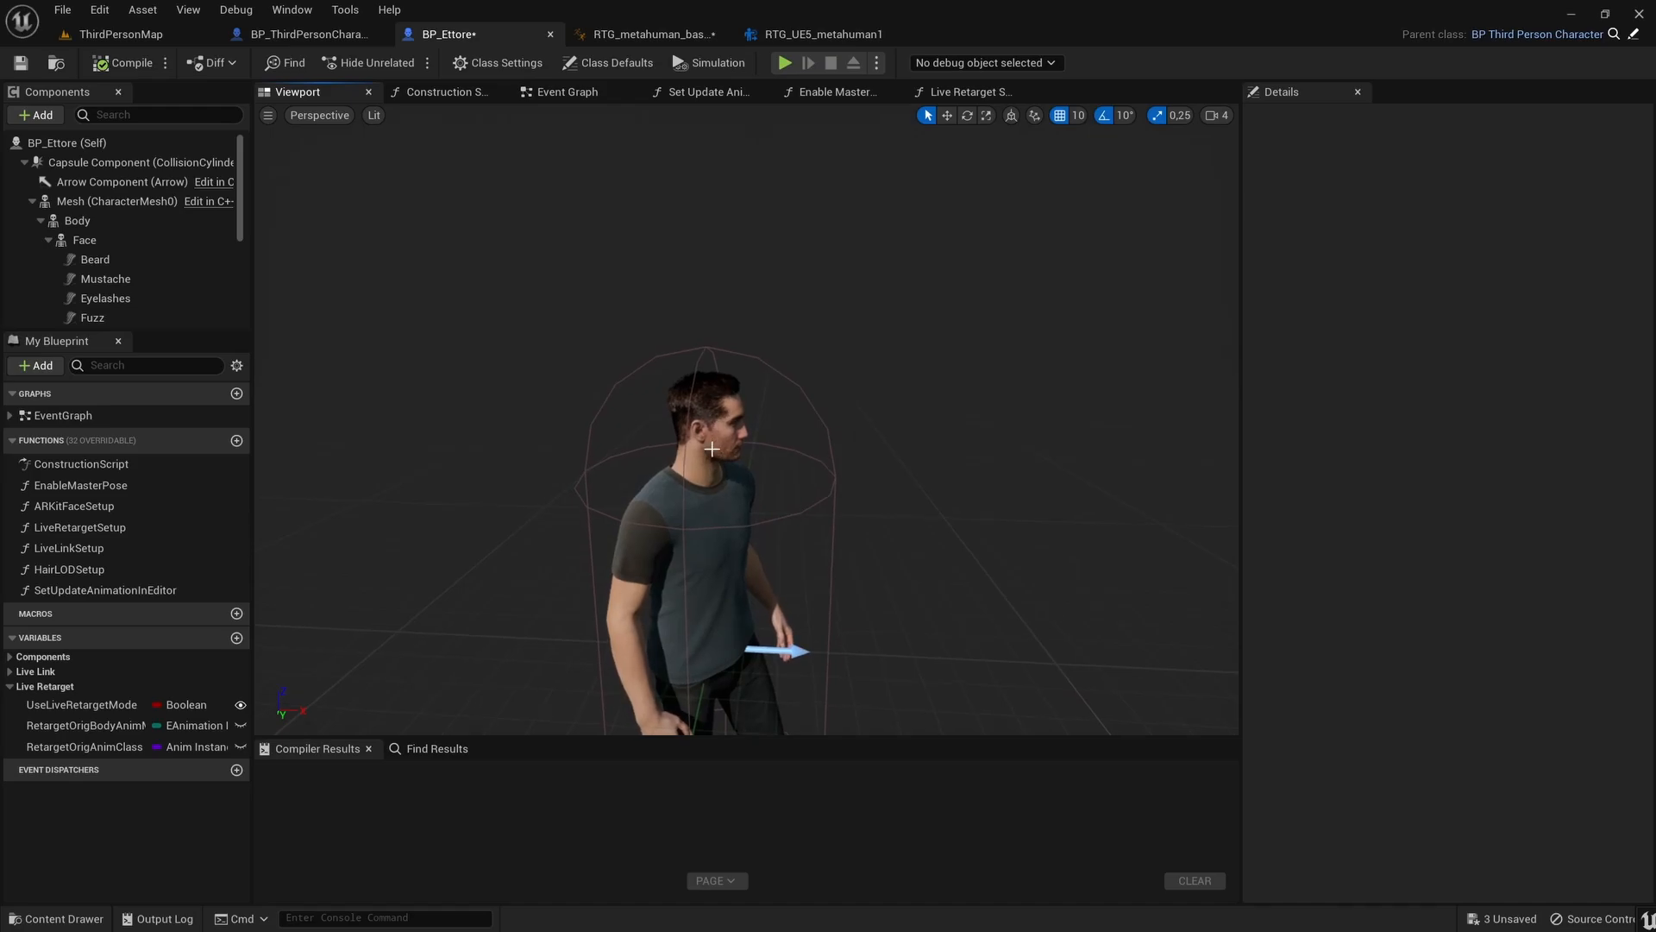
{"action": "right_click_drag", "start_coordinate": [745, 411], "coordinate": [670, 424]}
{"action": "scroll", "coordinate": [243, 210], "scroll_direction": "down", "scroll_amount": 5}
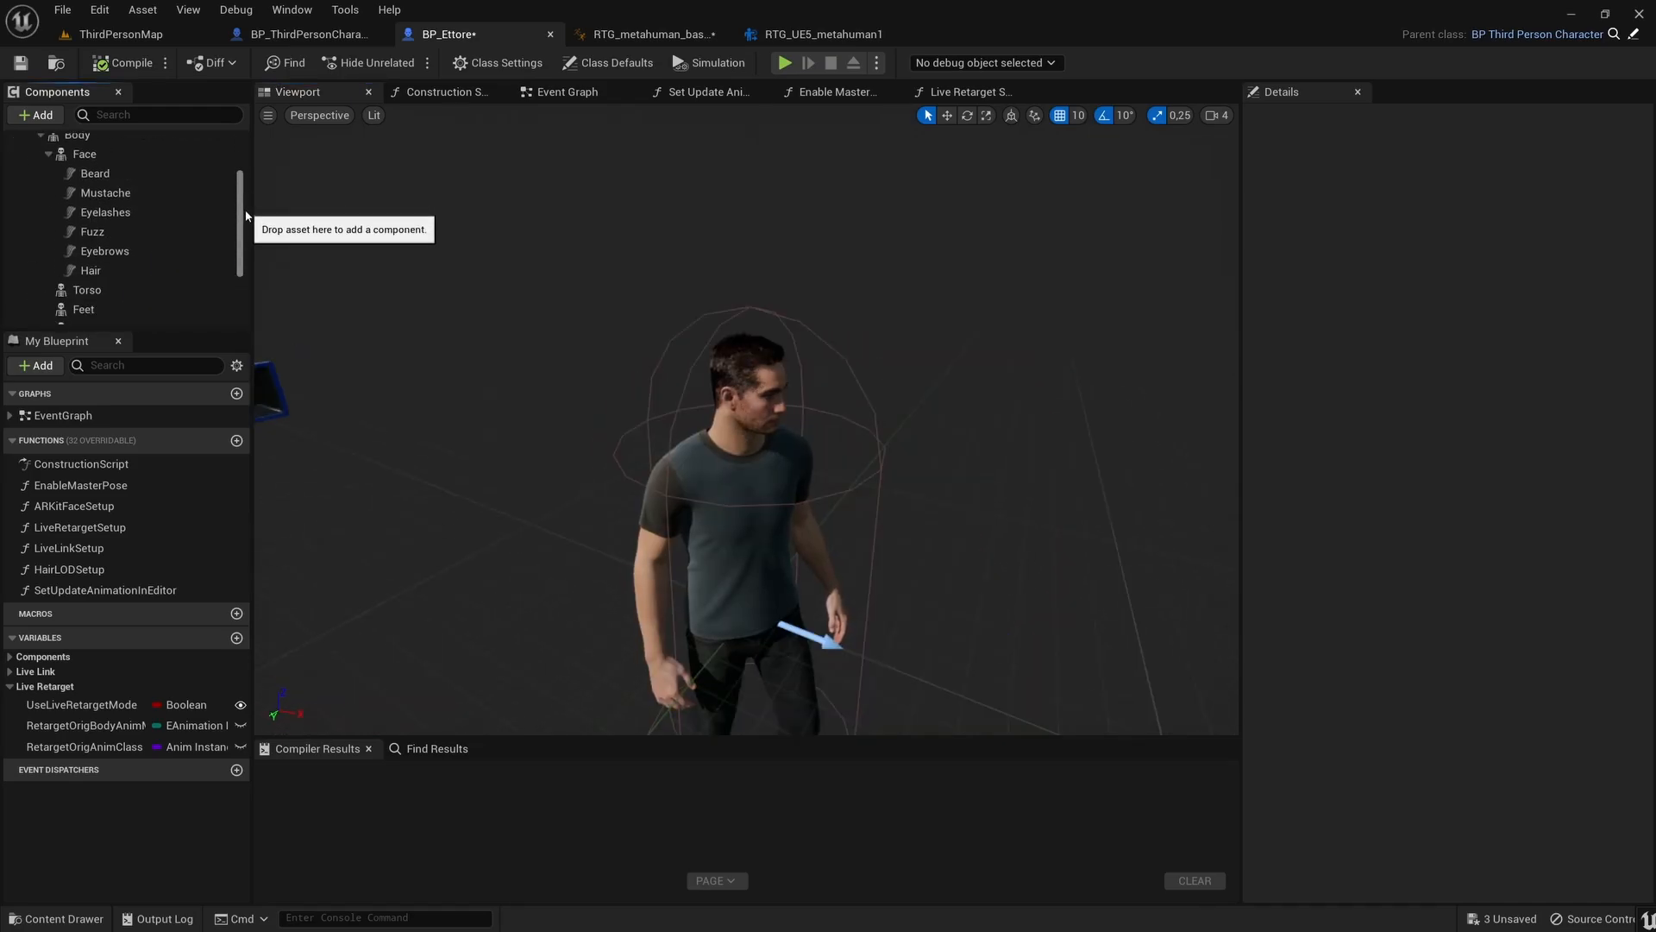
{"action": "scroll", "coordinate": [231, 210], "scroll_direction": "up", "scroll_amount": 4}
{"action": "left_click_drag", "start_coordinate": [232, 210], "coordinate": [229, 277]}
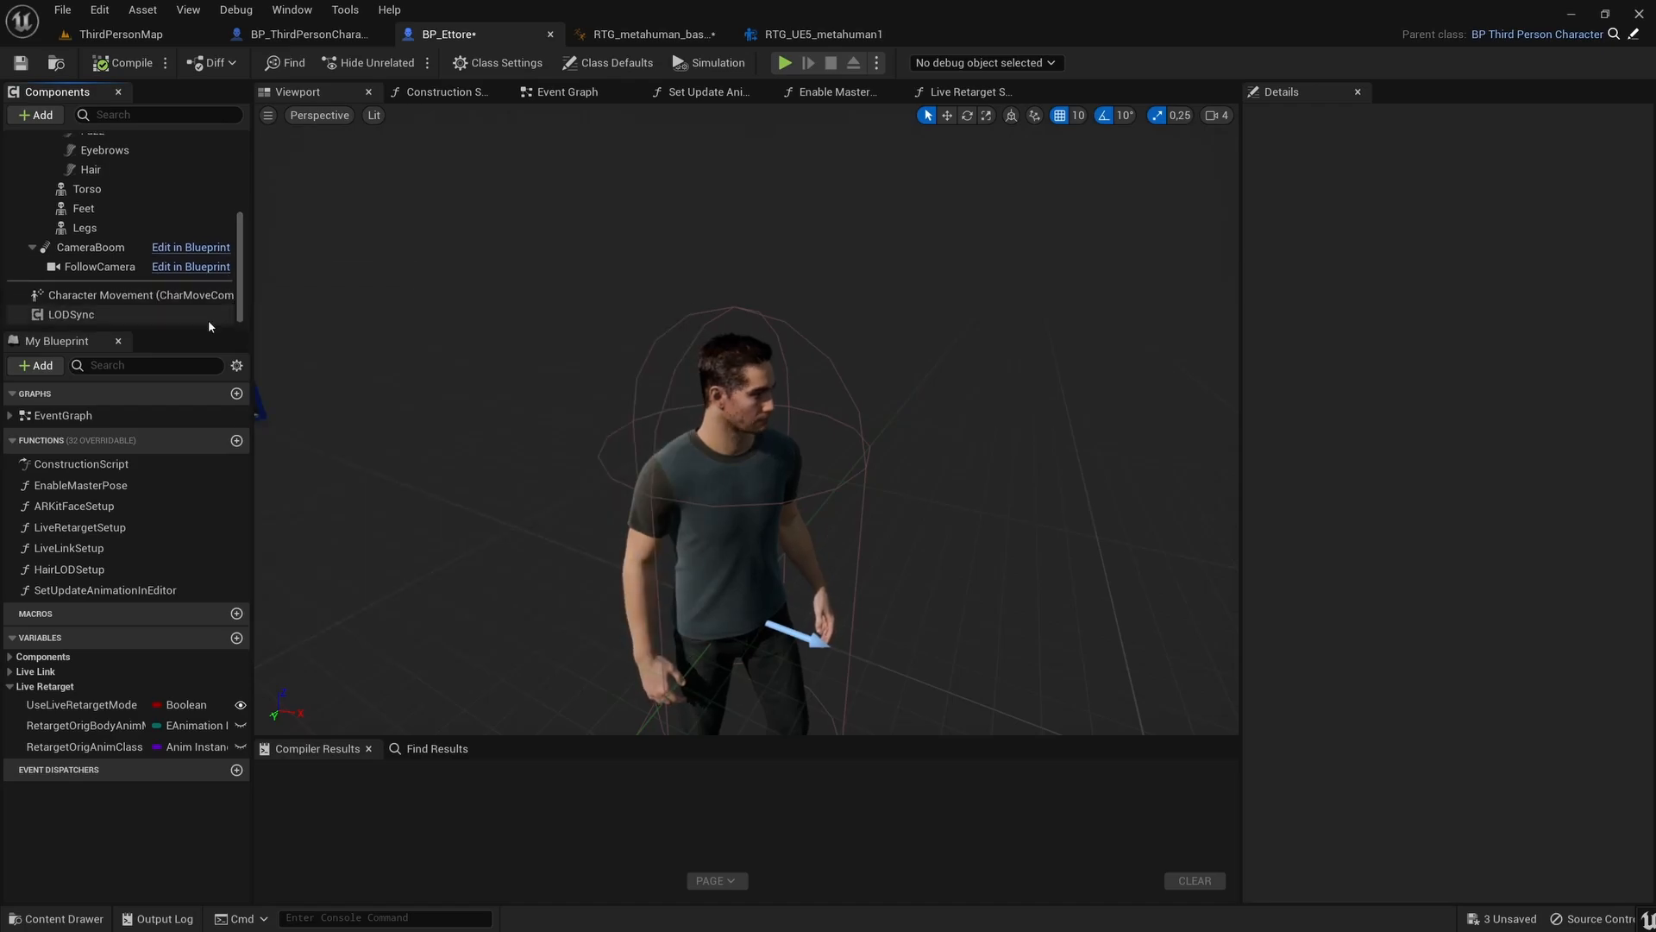
{"action": "mouse_move", "coordinate": [690, 414]}
{"action": "left_mouse_down"}
{"action": "mouse_move", "coordinate": [683, 587]}
{"action": "mouse_move", "coordinate": [676, 402]}
{"action": "mouse_move", "coordinate": [679, 569]}
{"action": "mouse_move", "coordinate": [662, 423]}
{"action": "left_mouse_up"}
{"action": "left_click", "coordinate": [185, 321]}
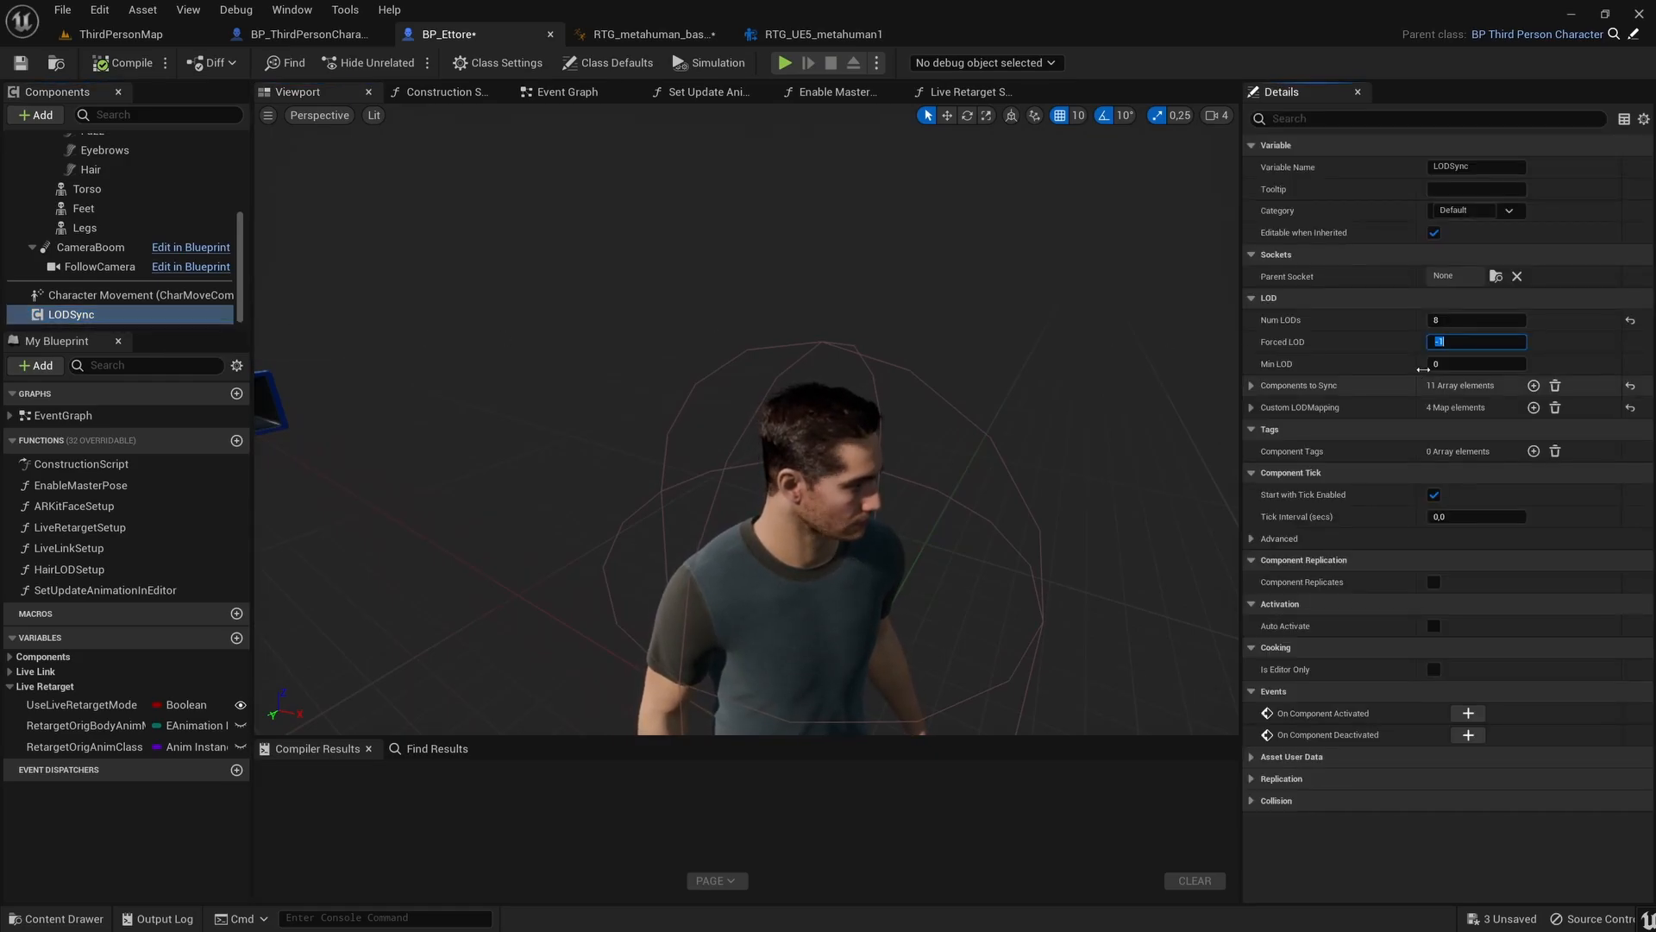
{"action": "left_click", "coordinate": [1442, 341]}
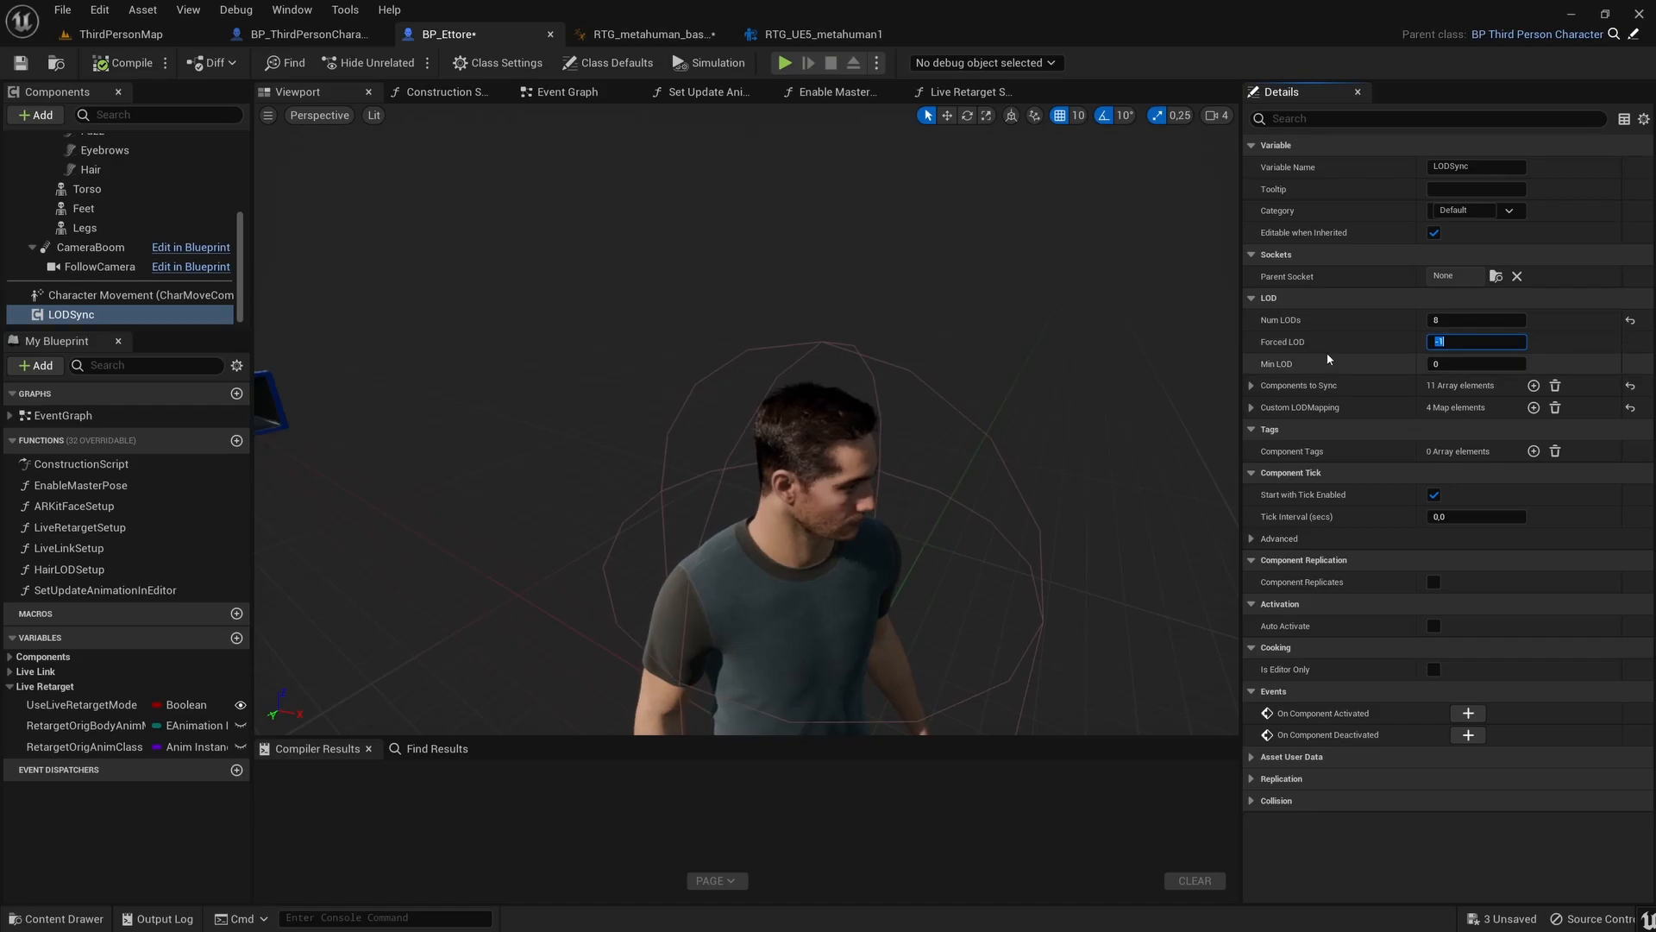
{"action": "type", "text": "0"}
{"action": "key", "text": "Return"}
{"action": "left_click_drag", "start_coordinate": [903, 381], "coordinate": [902, 708]}
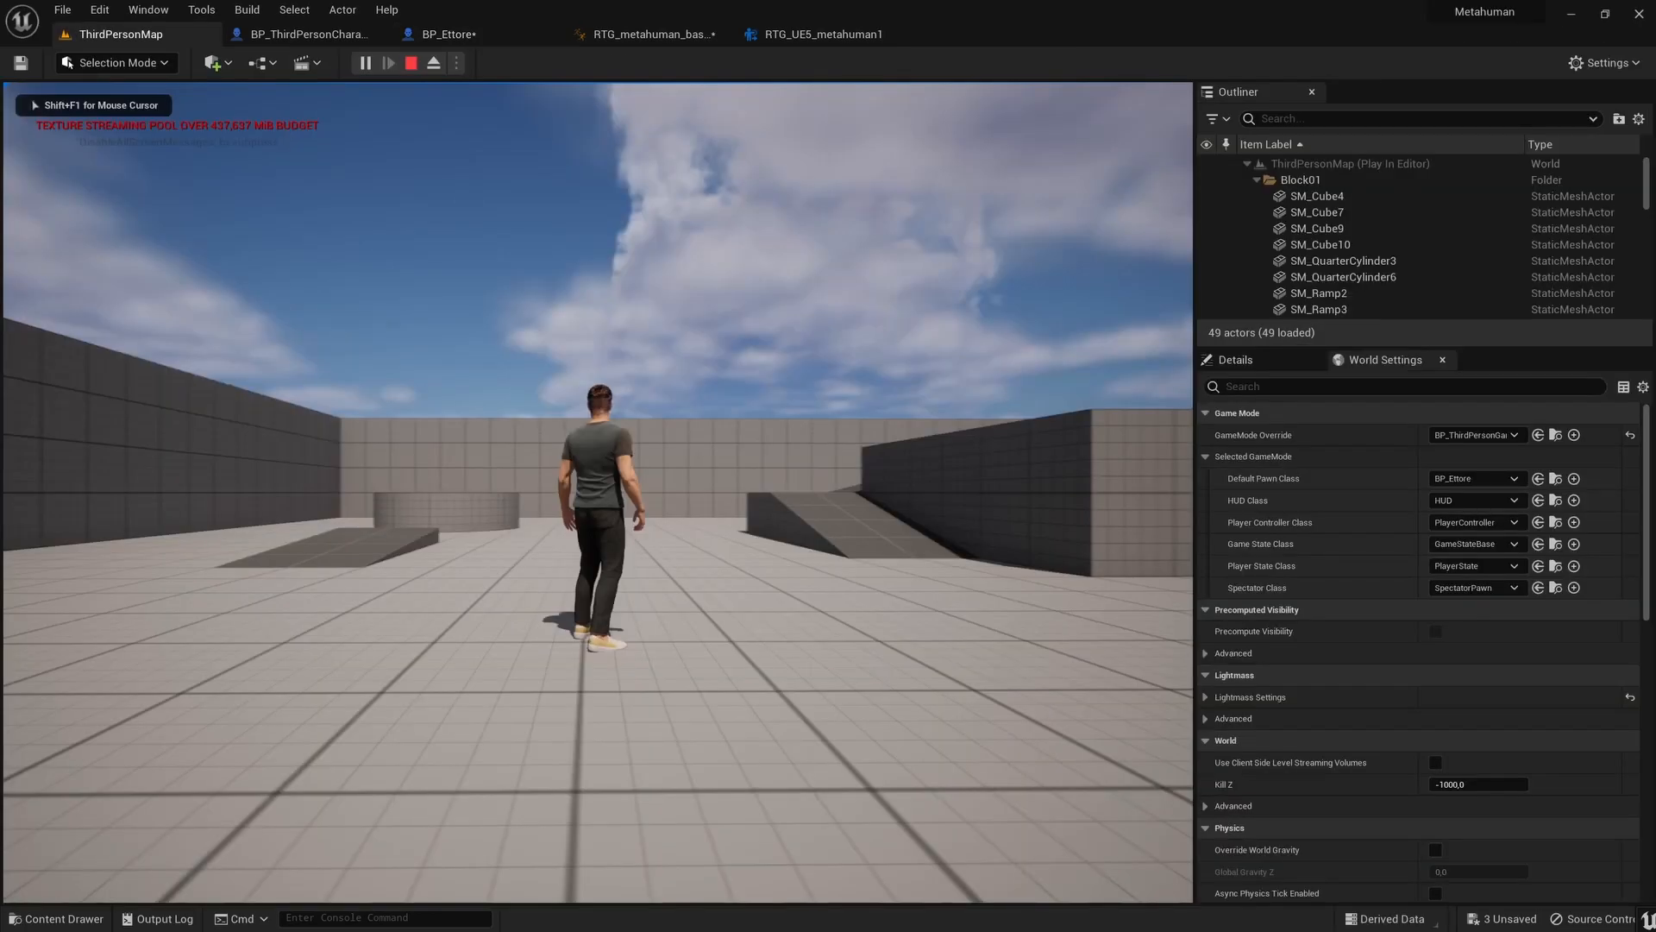
Run and jump around ThirdPersonMap in play mode to check BP_Ettore's hair and animations with the forced LOD.
{"action": "key", "text": "w"}
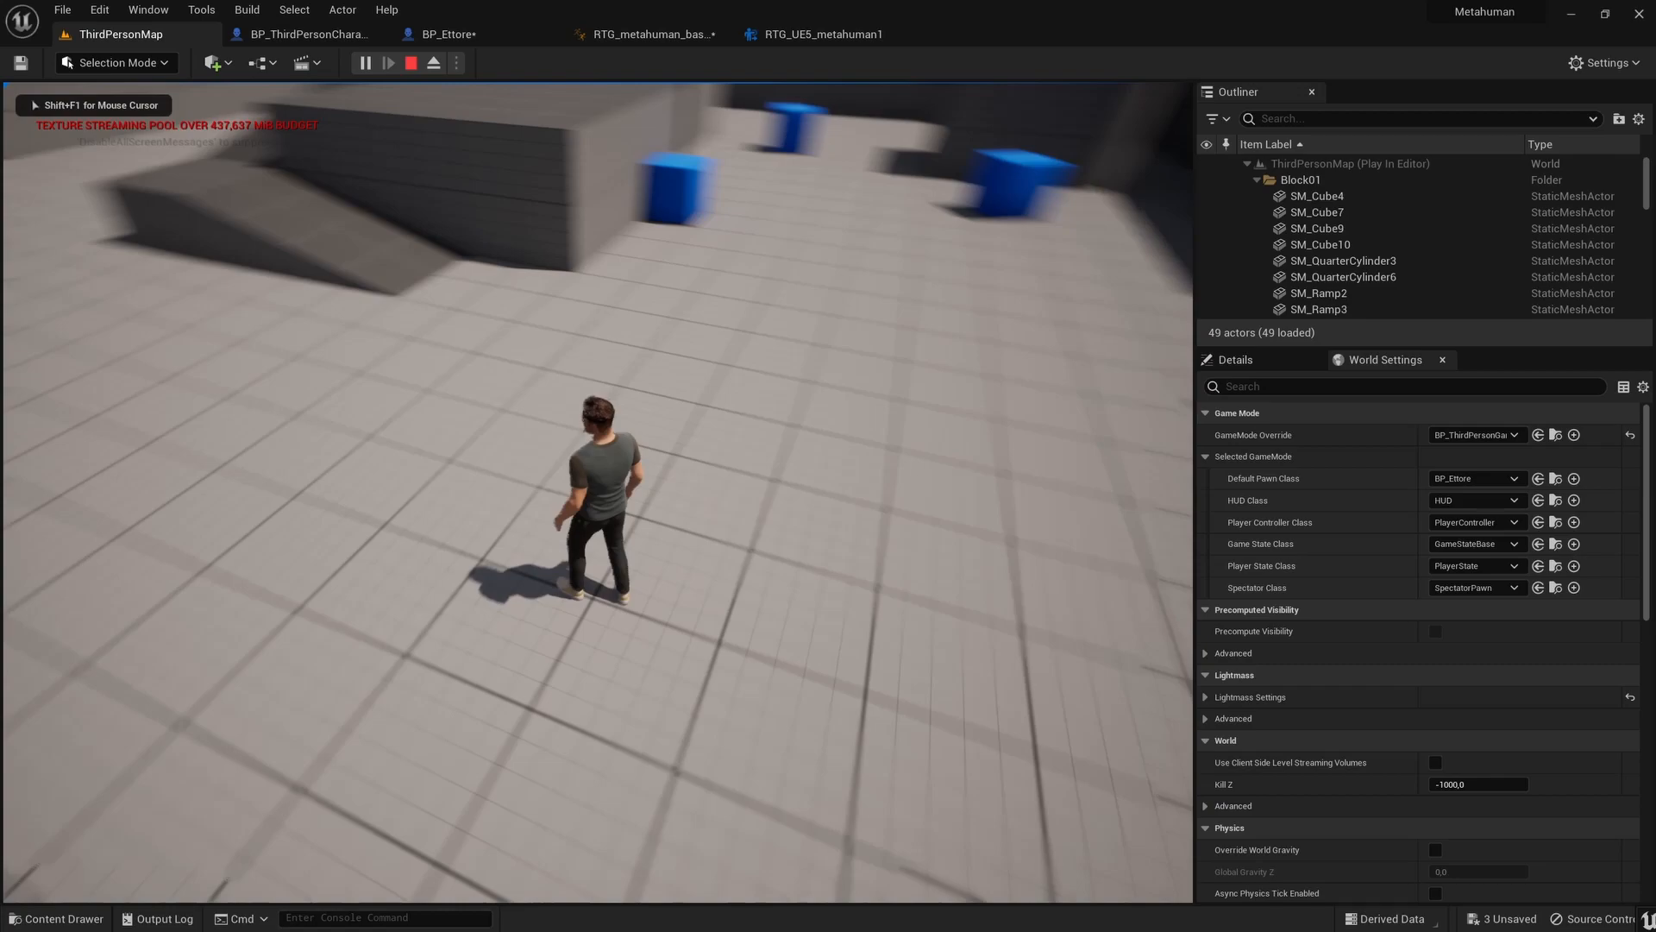
{"action": "key", "text": "w"}
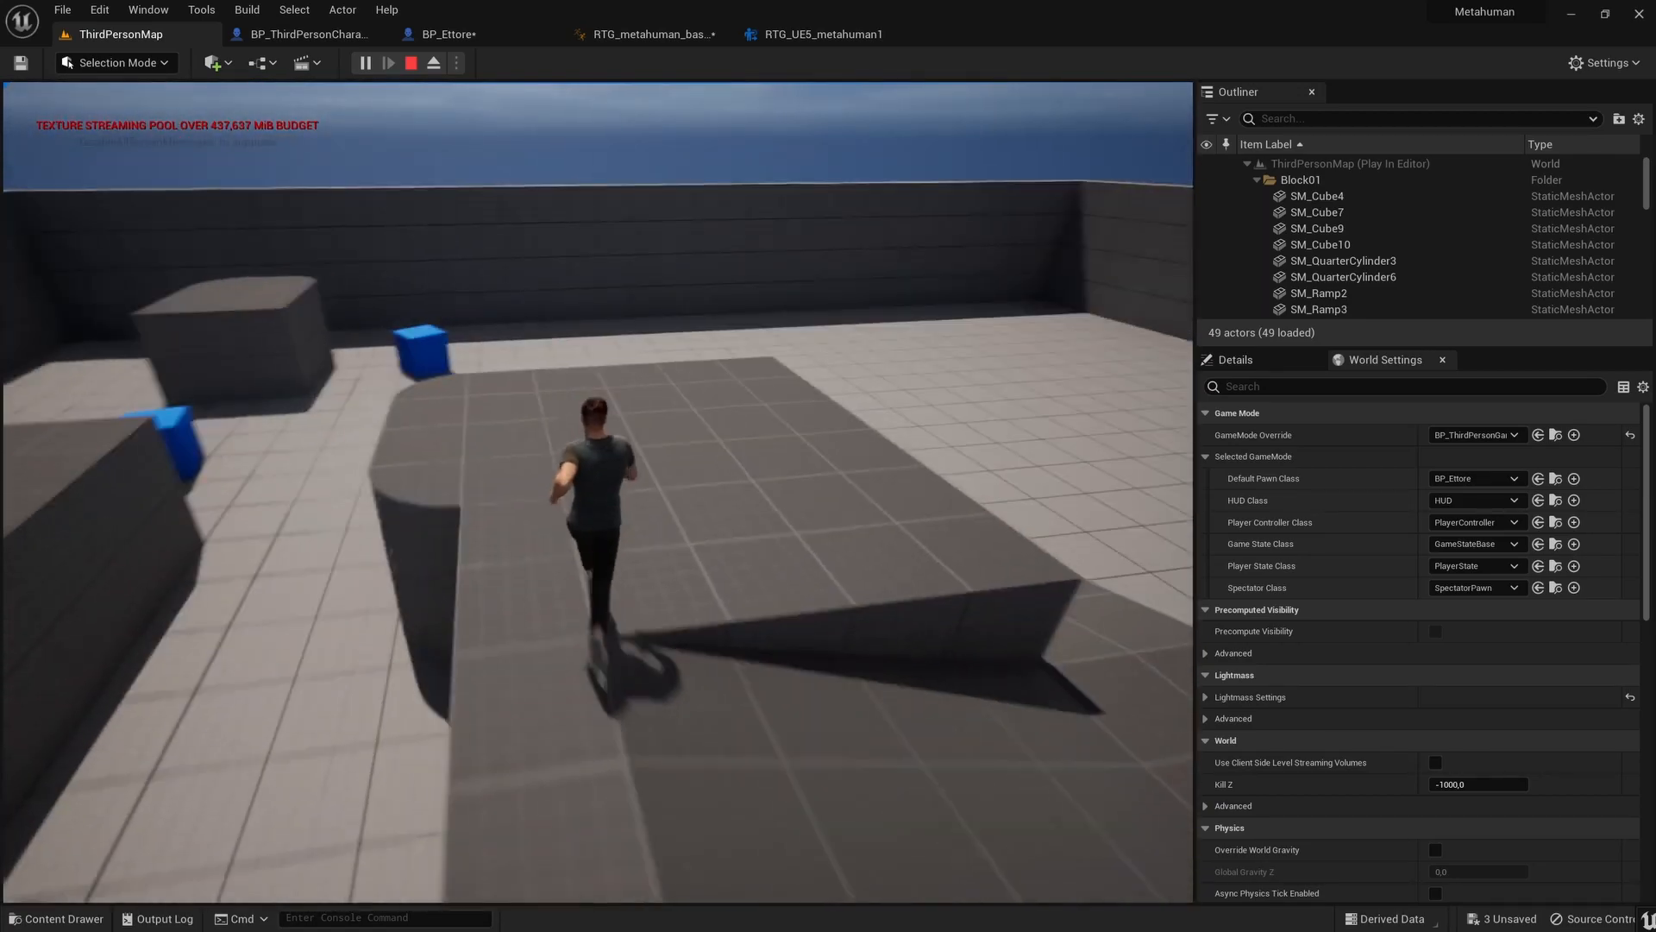
{"action": "key", "text": "w"}
{"action": "key", "text": "space"}
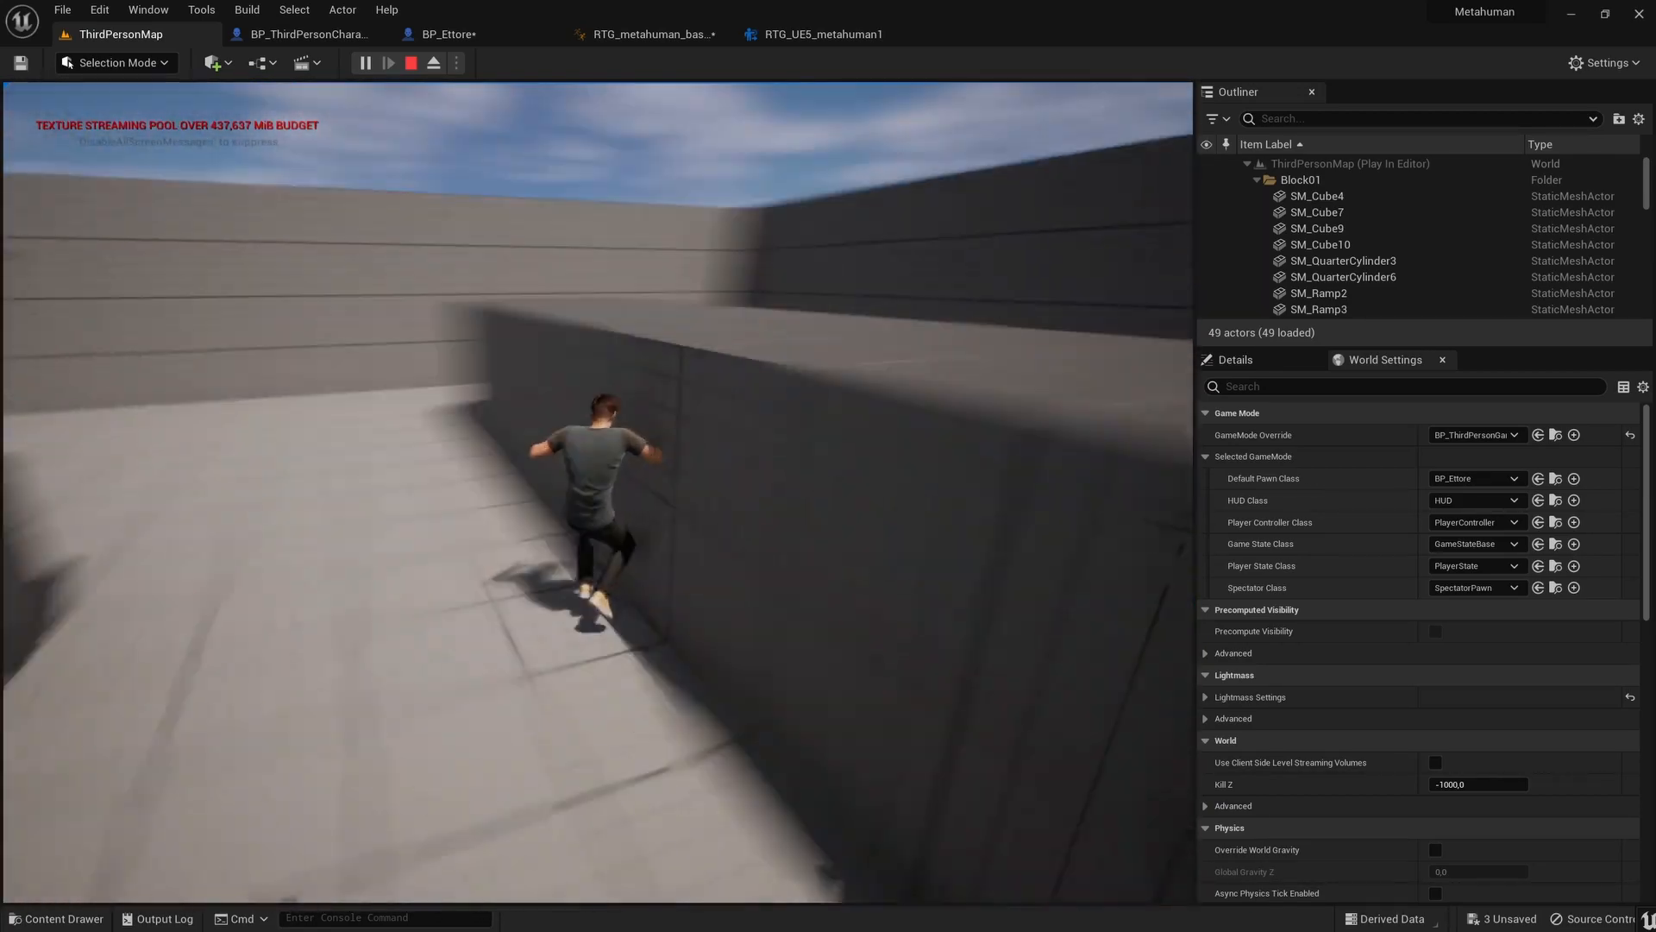
{"action": "key", "text": "w"}
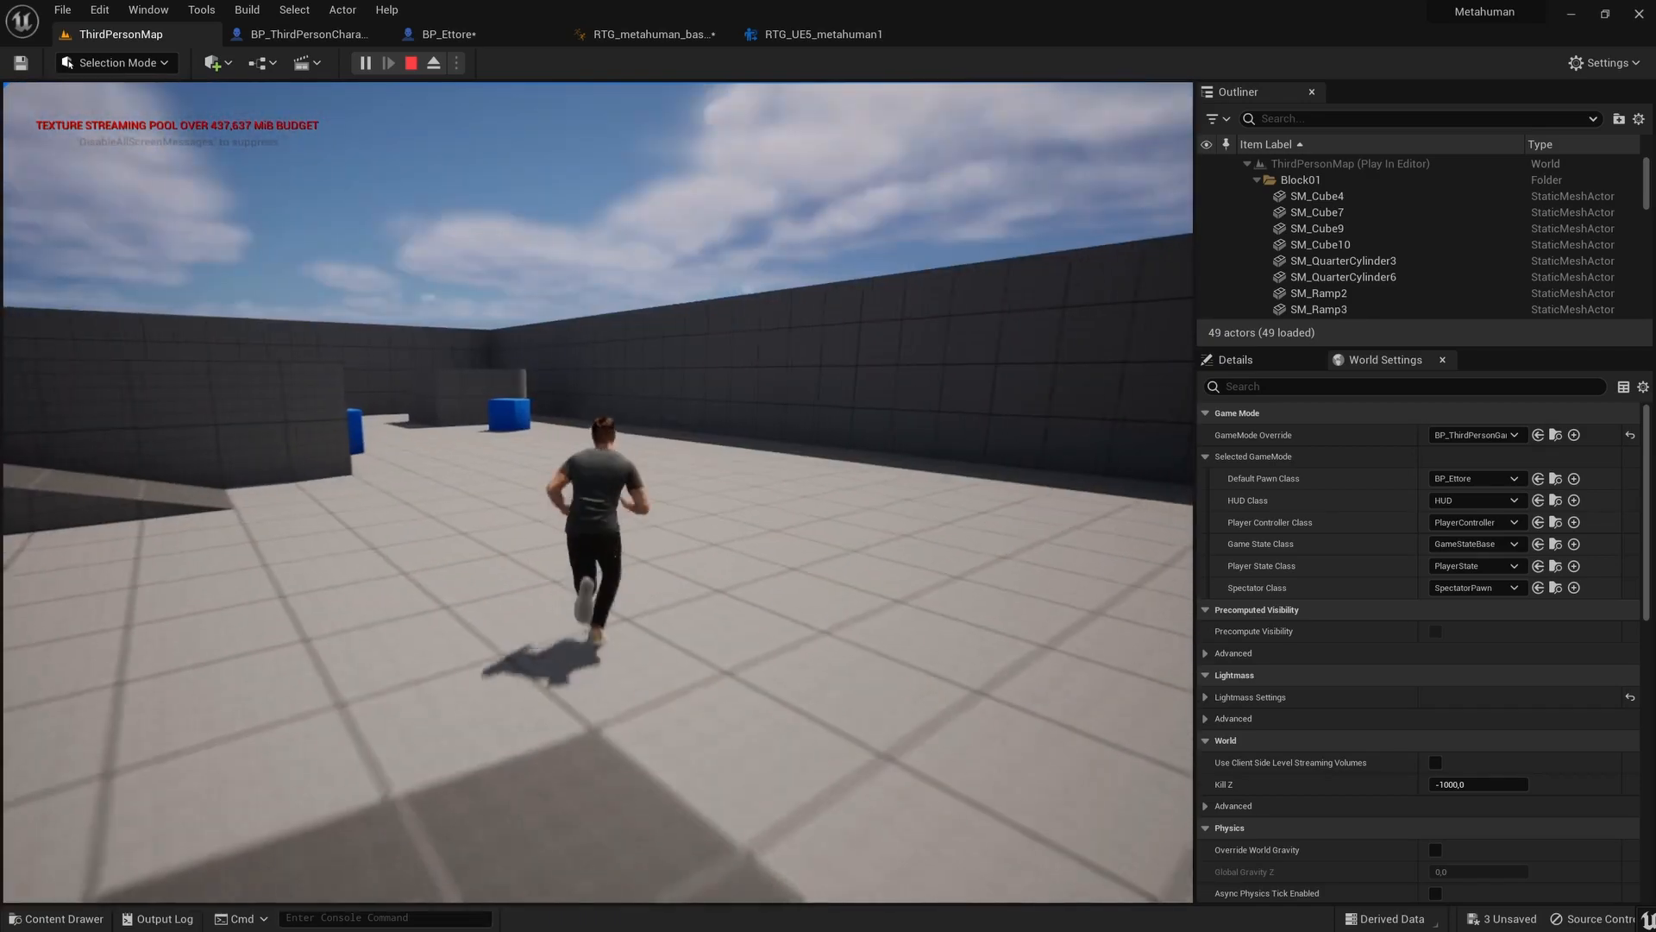
{"action": "key", "text": "w"}
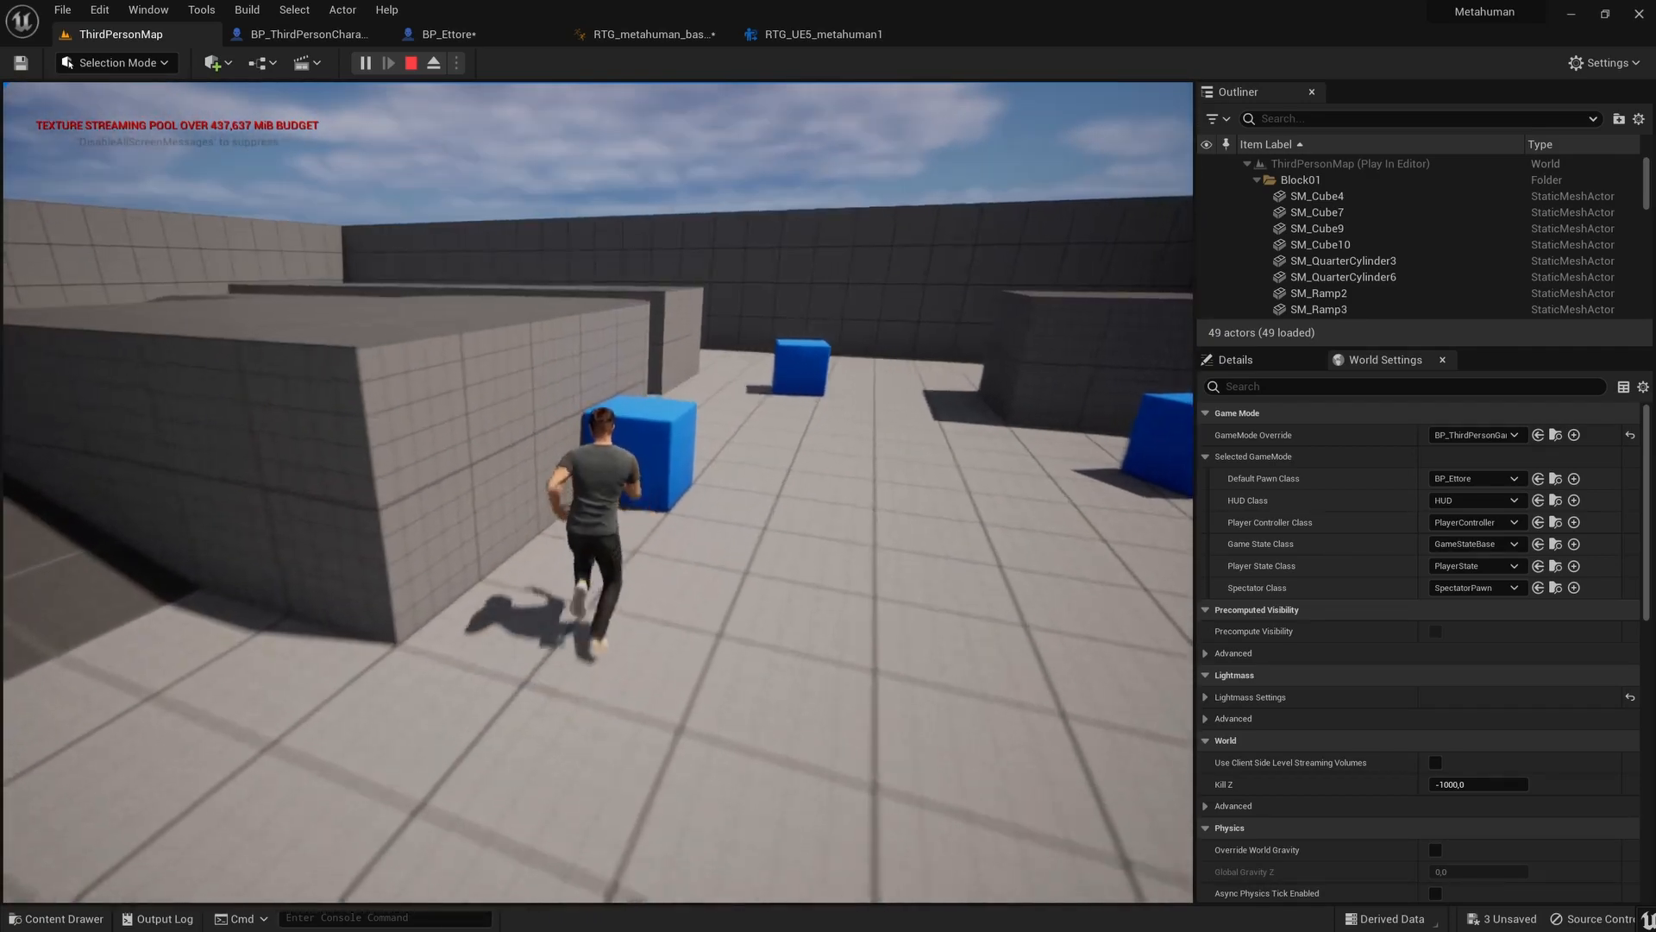
{"action": "key", "text": "space"}
{"action": "key", "text": "w"}
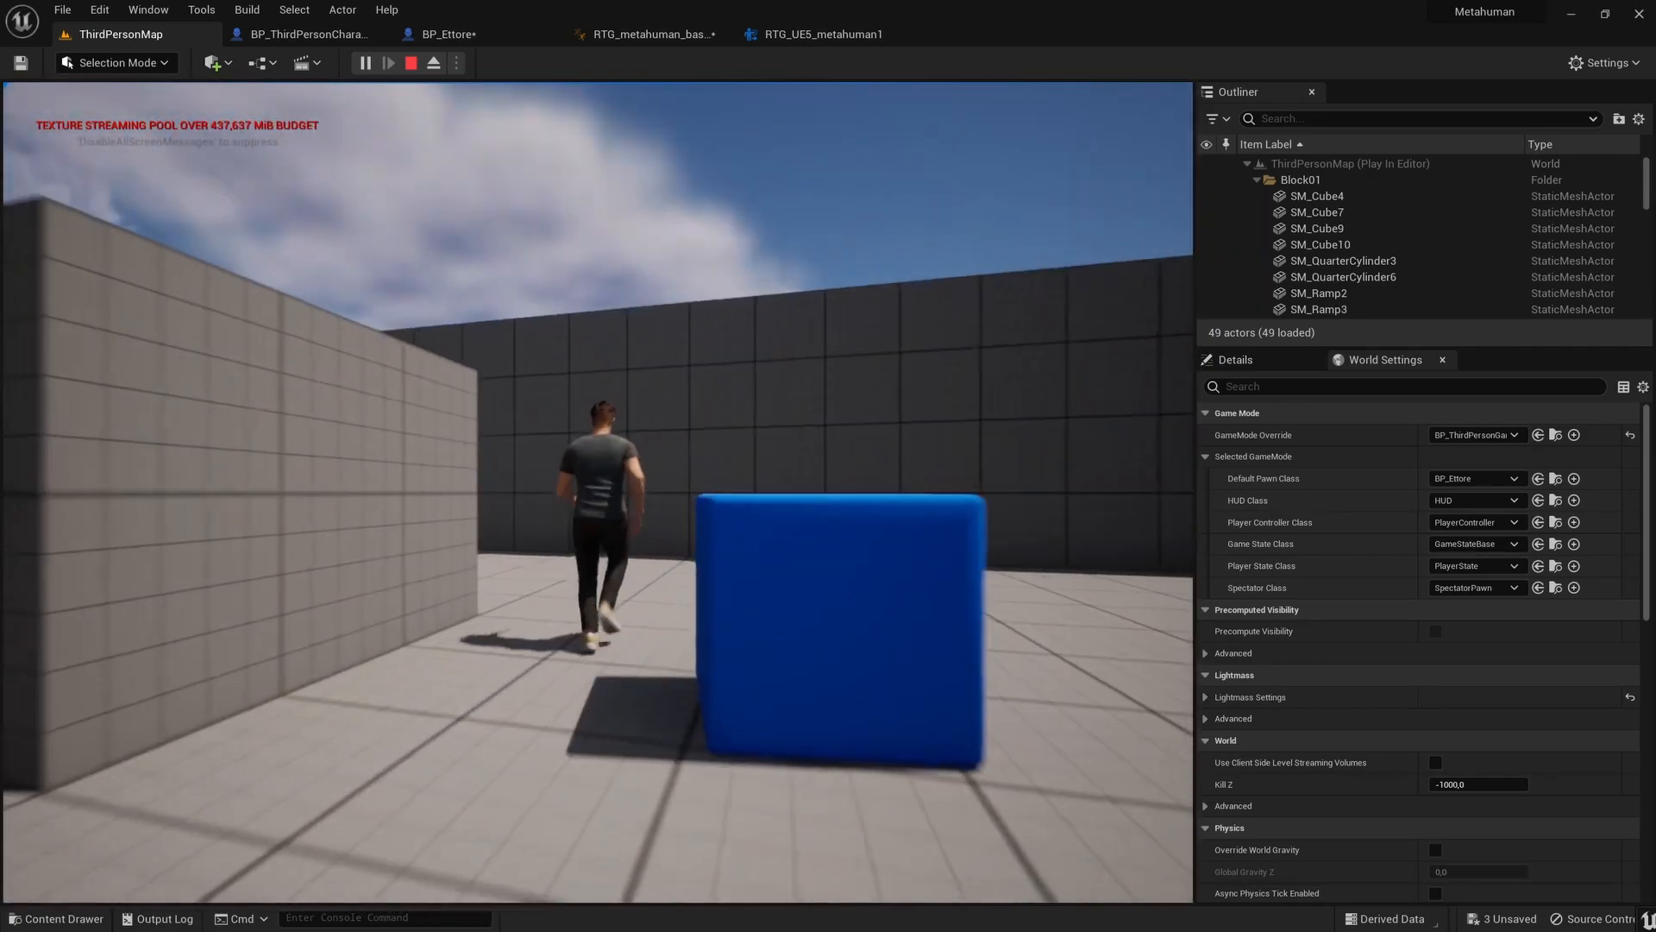